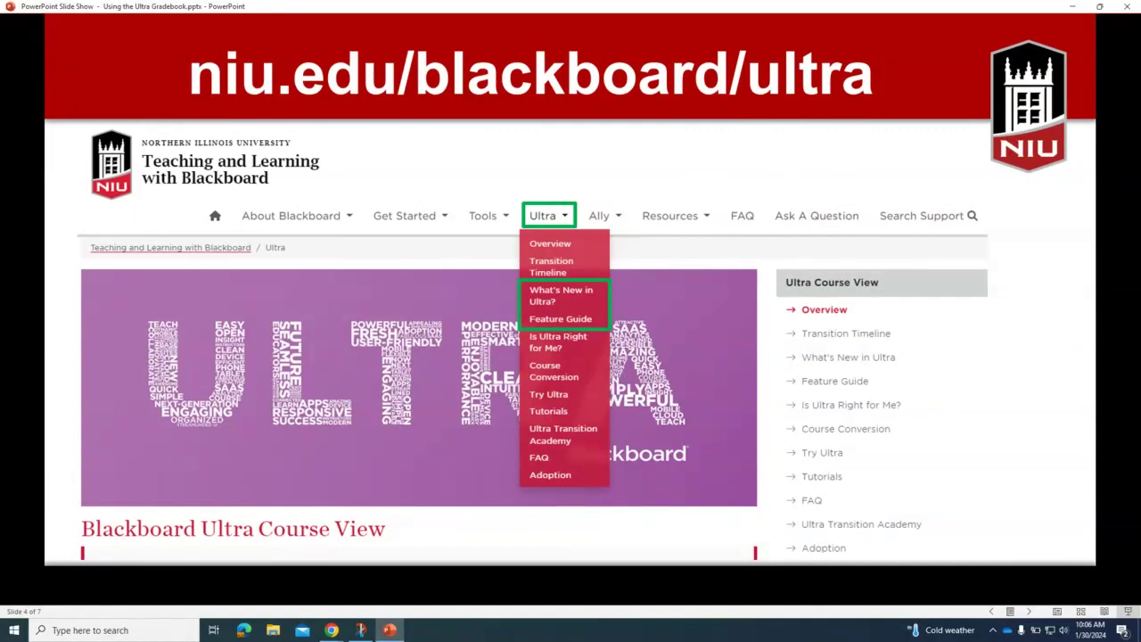
Switch from the slide show to the Chrome window with the Using the Ultra Gradebook course and resize it to cover the screen.
key("alt+Tab")
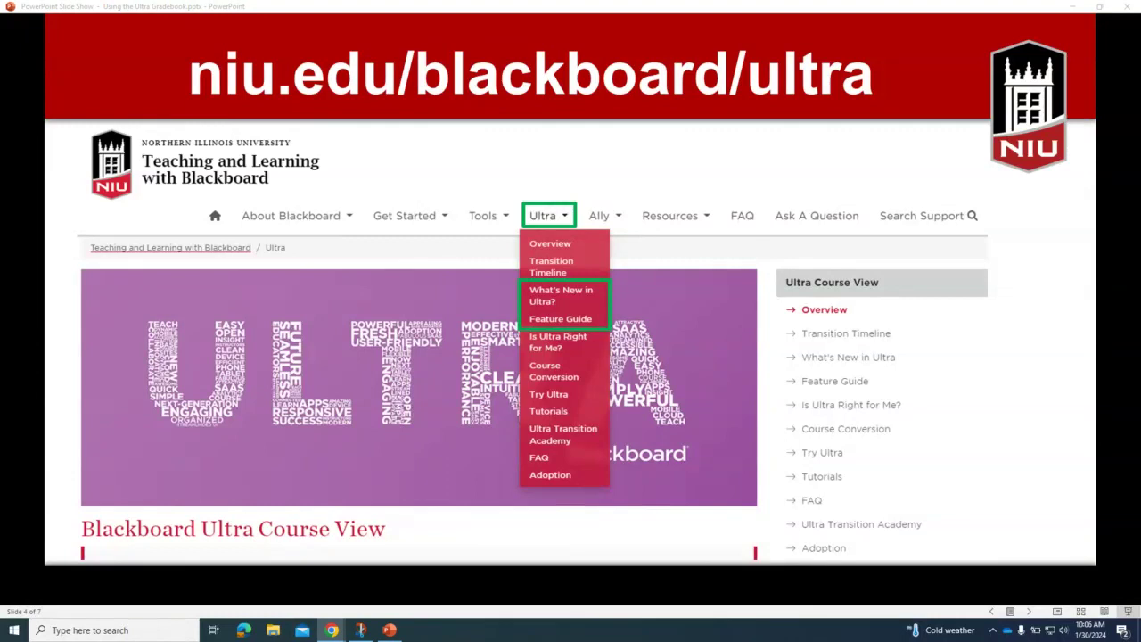
left_click_drag(1070, 147, 405, 16)
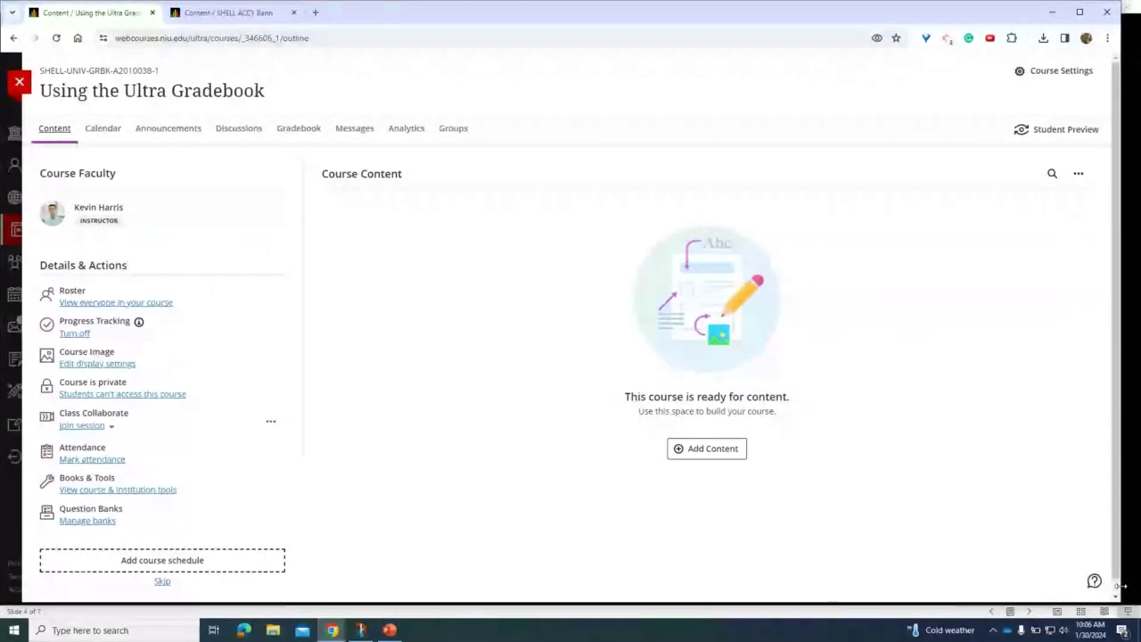
left_click_drag(1122, 586, 1132, 590)
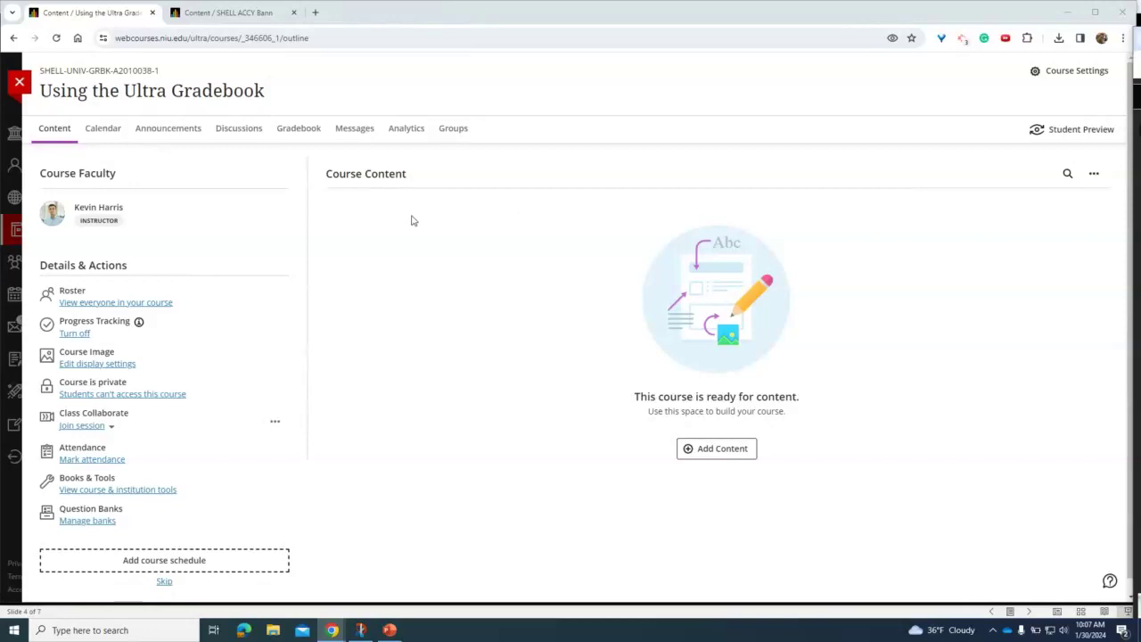
View the course's gradebook and return to its content page.
left_click(314, 136)
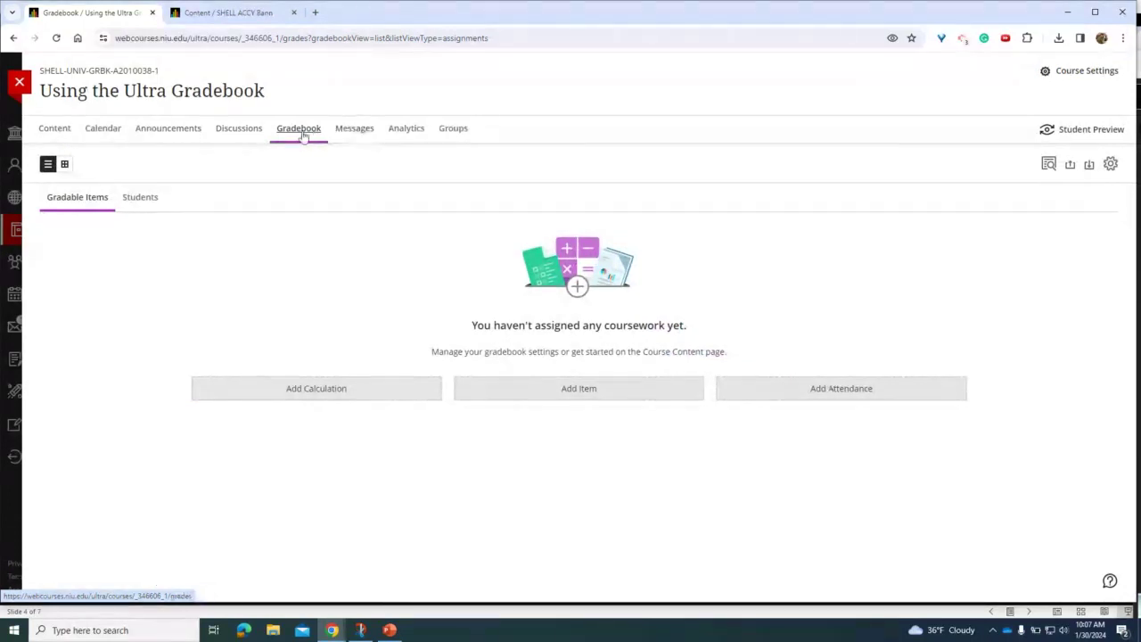
left_click(64, 130)
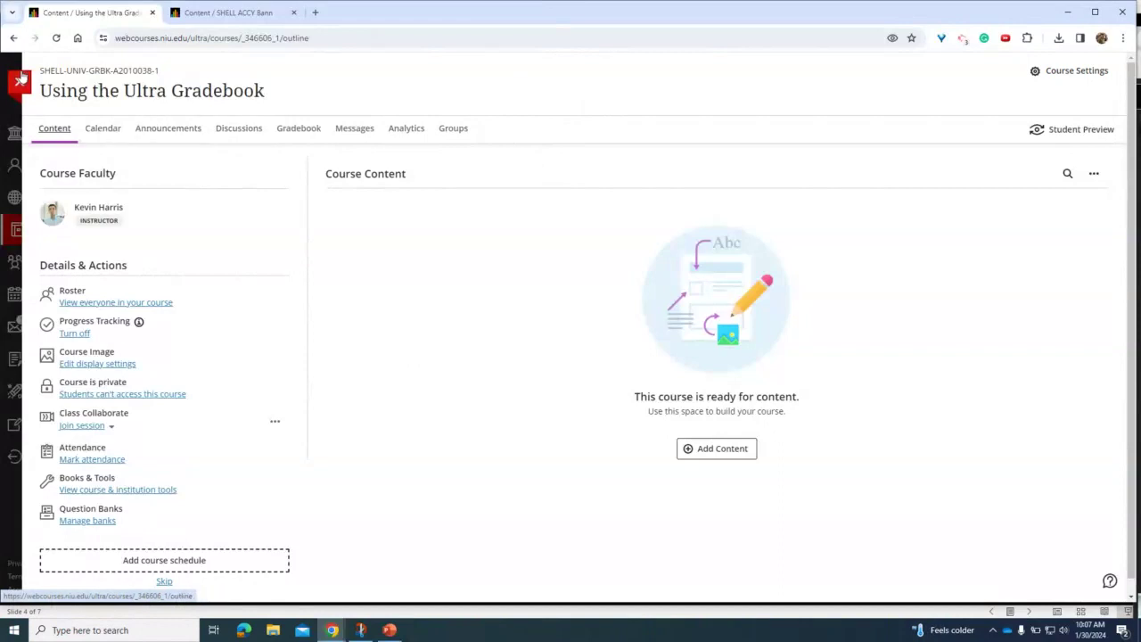
Leave the course and look through the overall Grades page covering all current courses and organizations.
left_click(23, 87)
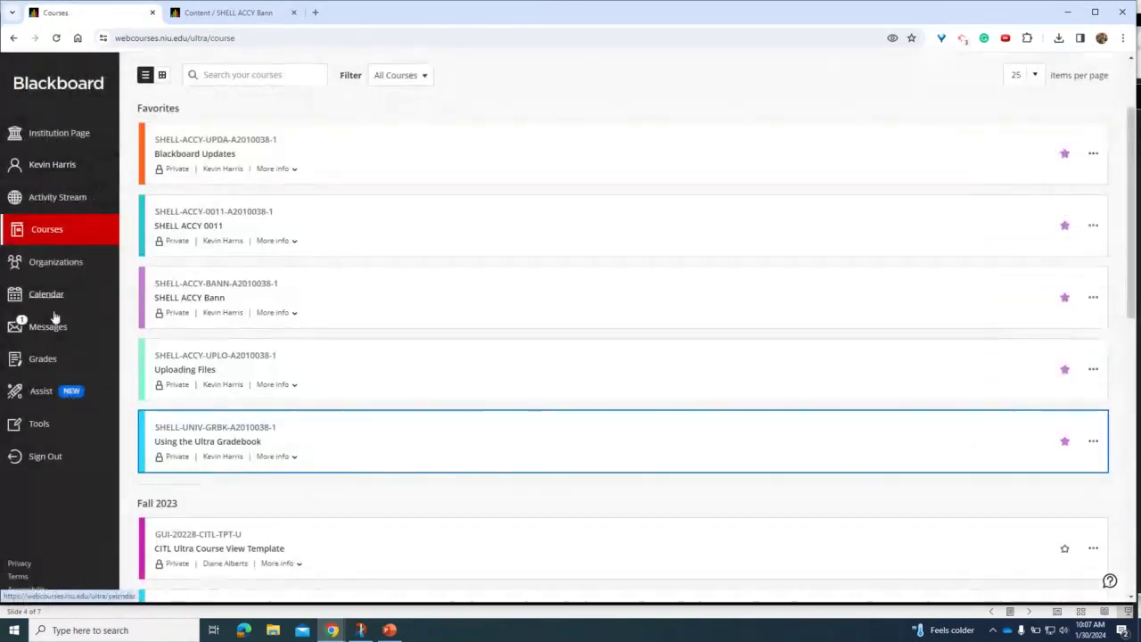
left_click(43, 360)
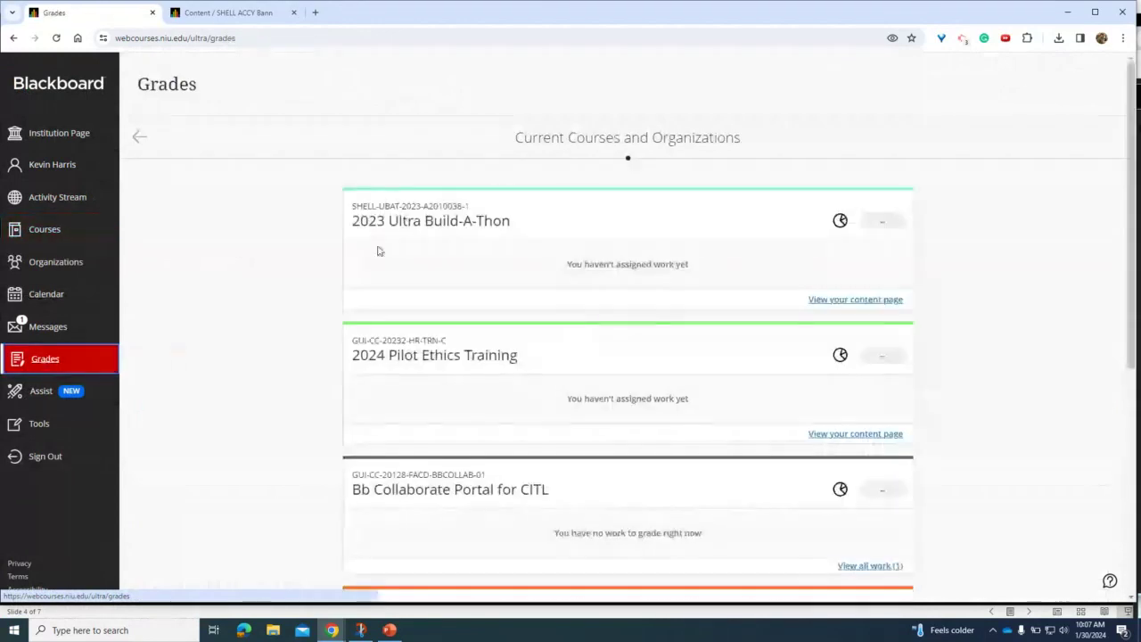
scroll(540, 175, "down", 2)
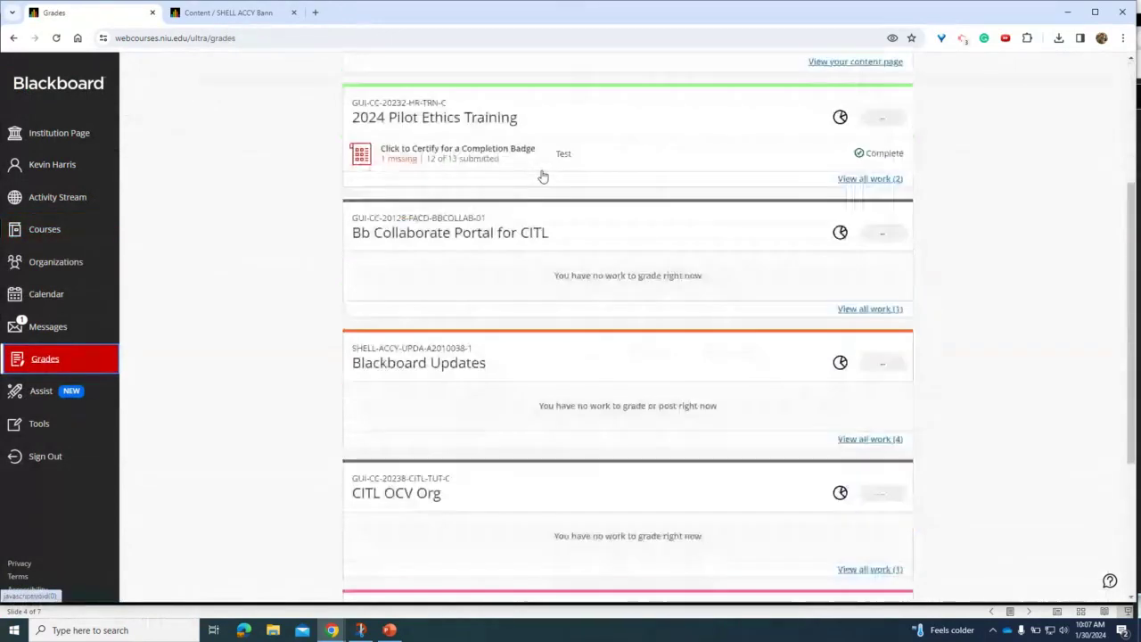
scroll(539, 147, "down", 1)
scroll(401, 329, "up", 2)
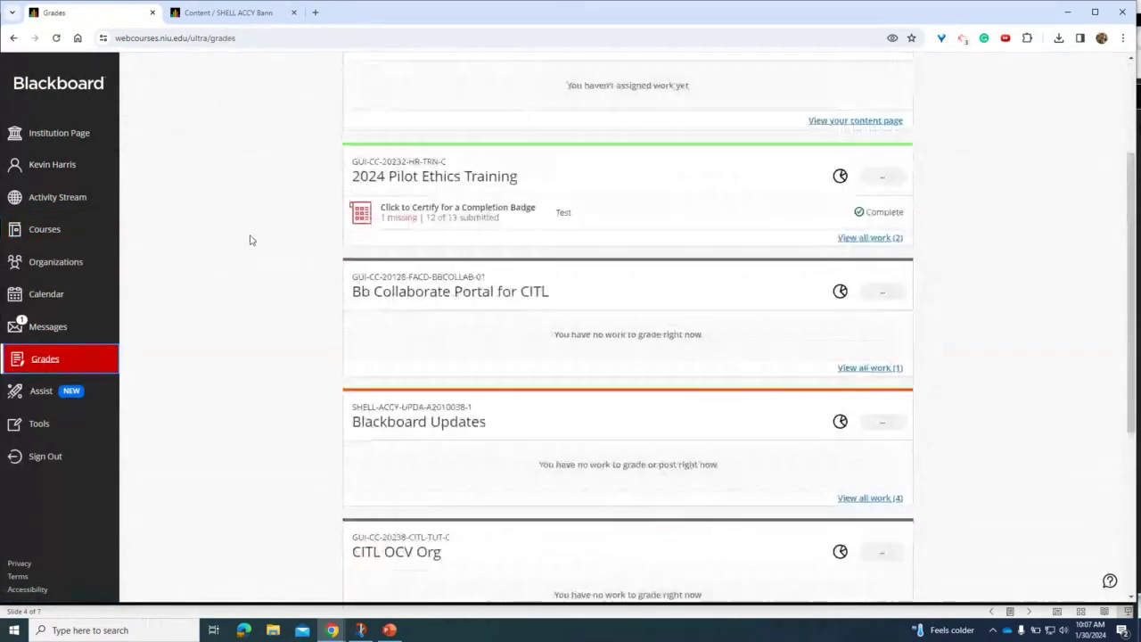
scroll(250, 239, "up", 2)
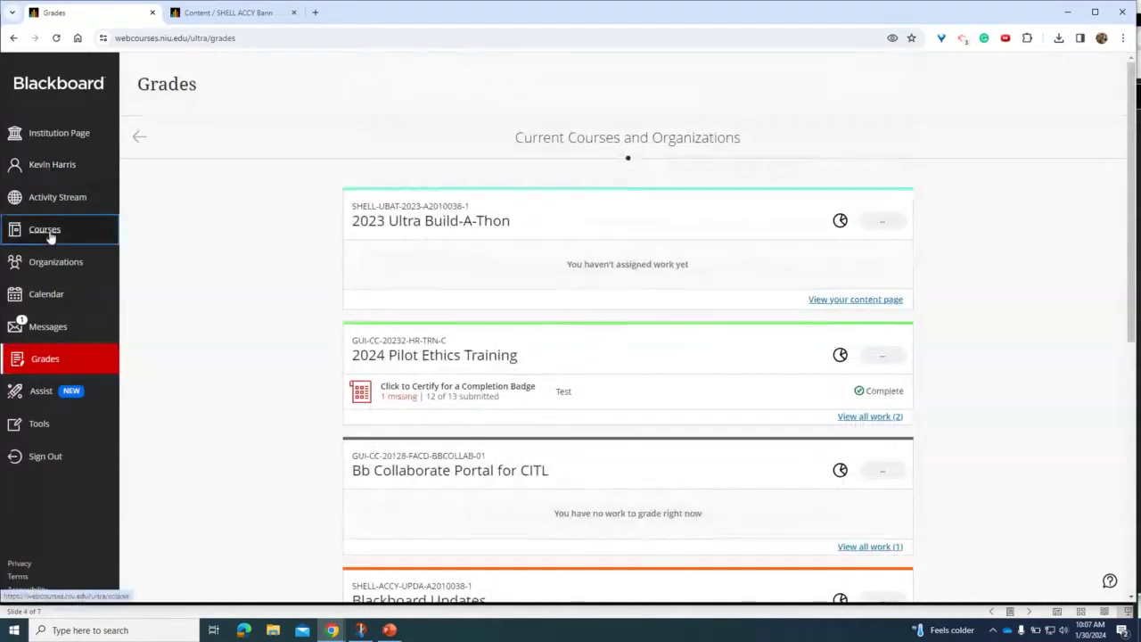
Reopen the Using the Ultra Gradebook course from the list of current courses.
left_click(49, 234)
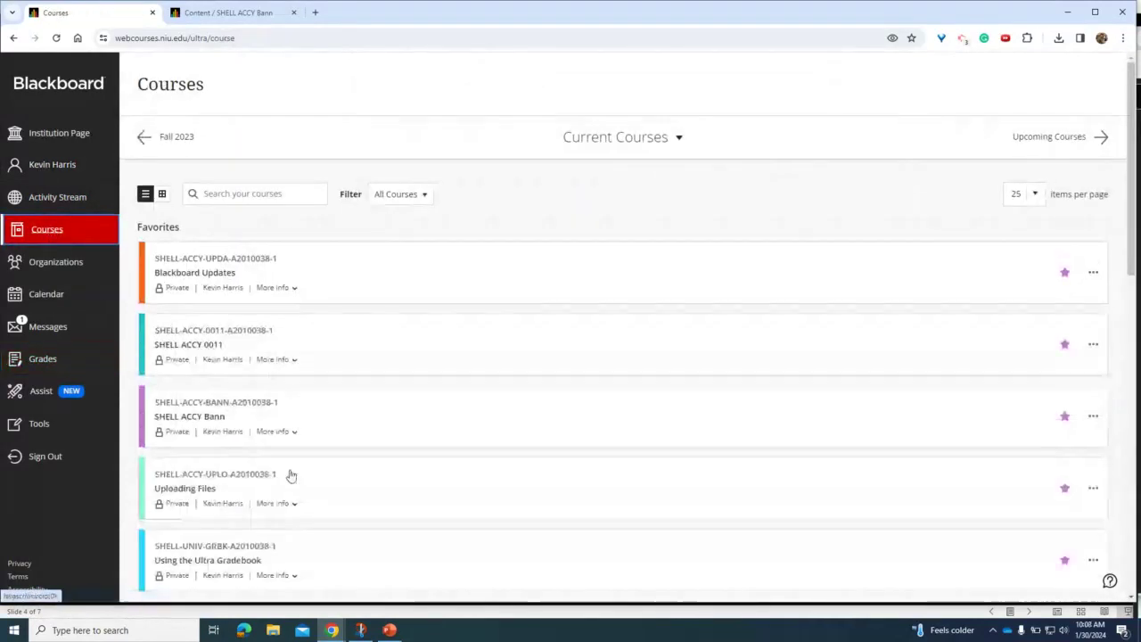
scroll(344, 466, "down", 2)
left_click(334, 491)
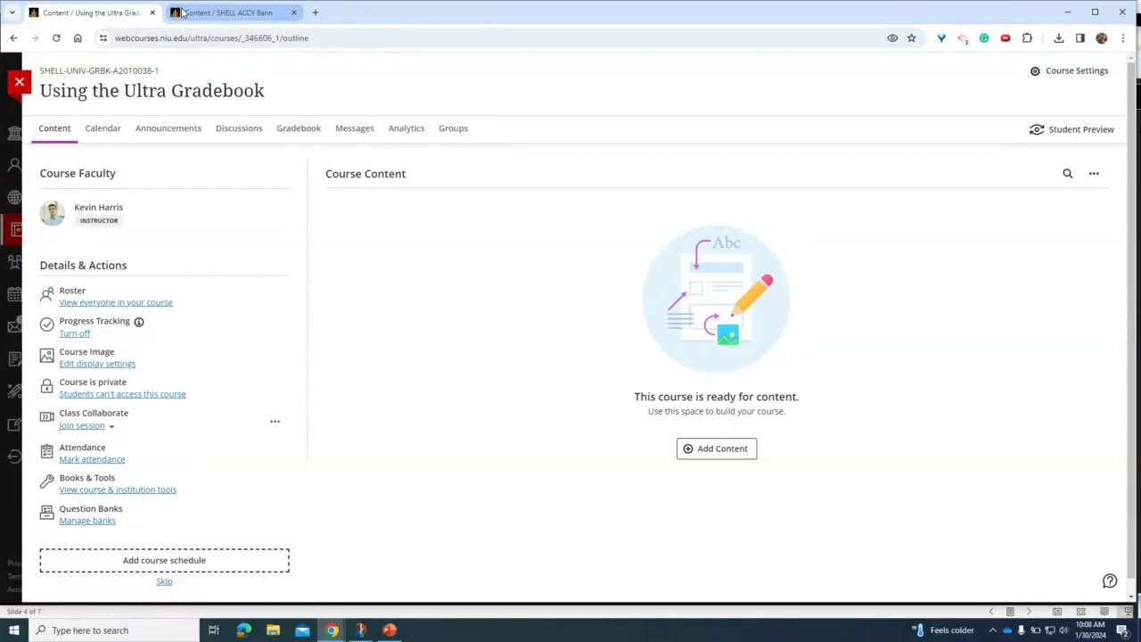
mouse_move(182, 12)
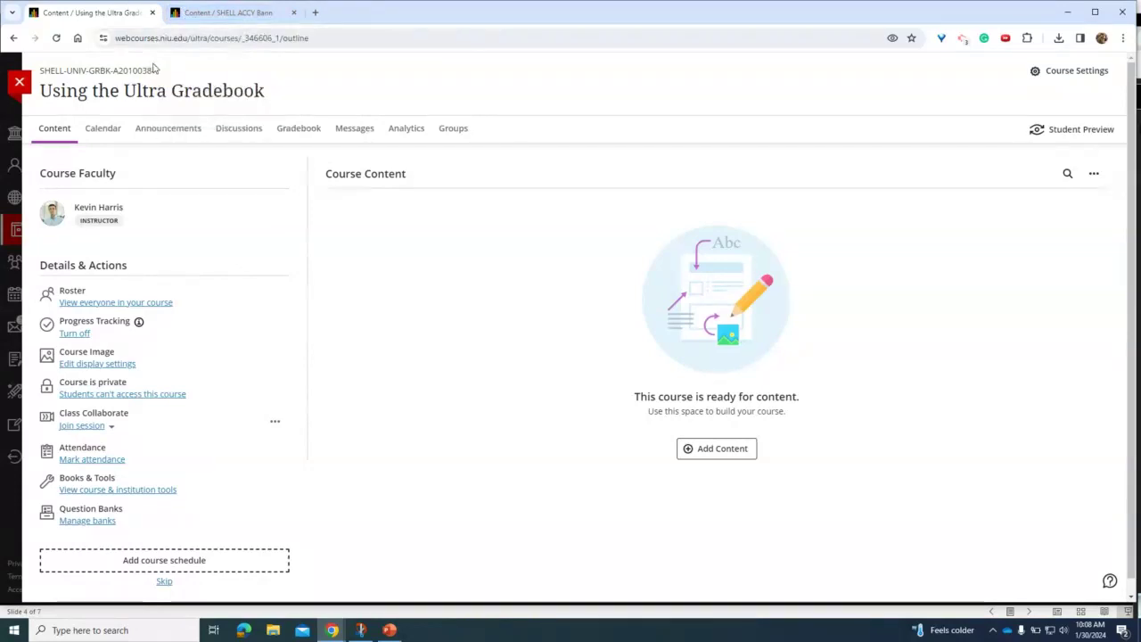
Open the course's gradebook settings and go to the management of its grade schemas.
left_click(300, 129)
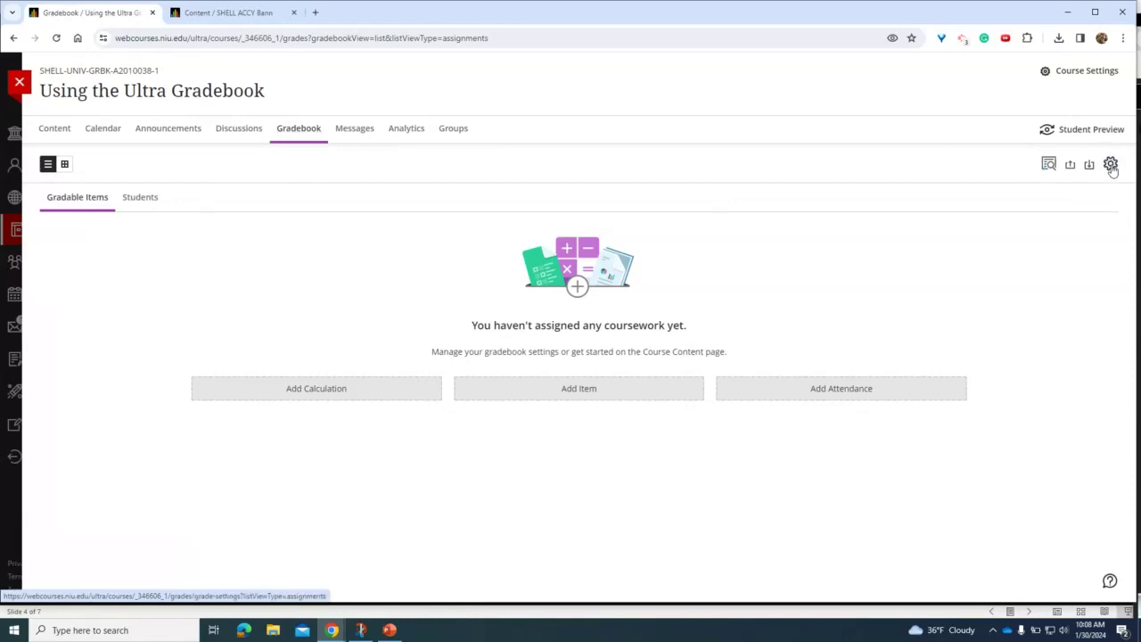
left_click(1110, 166)
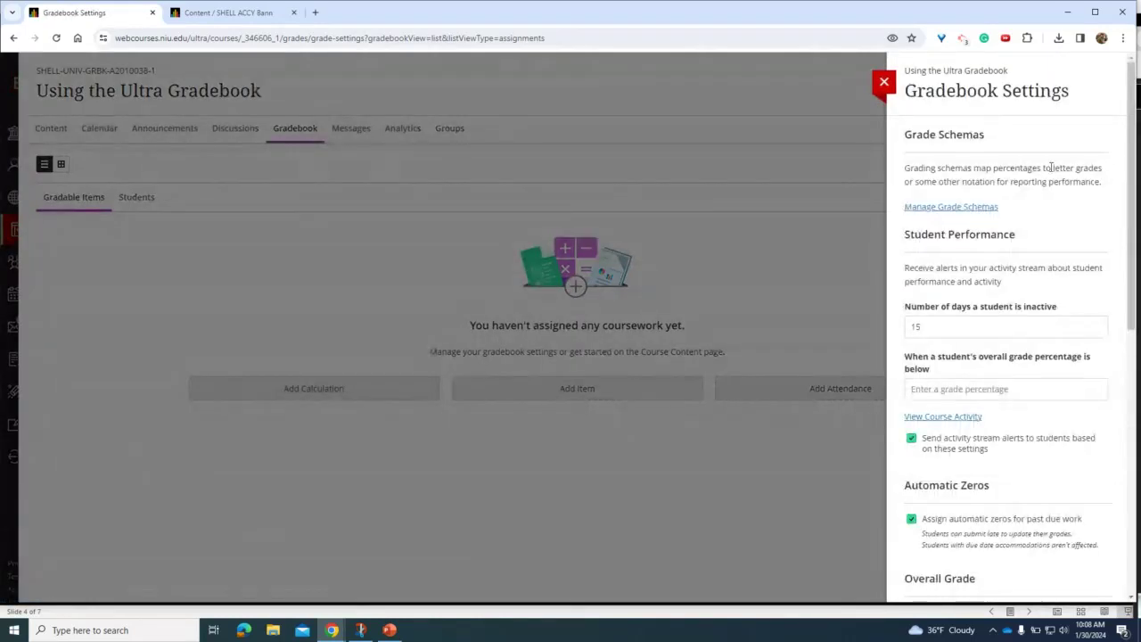
left_click(988, 207)
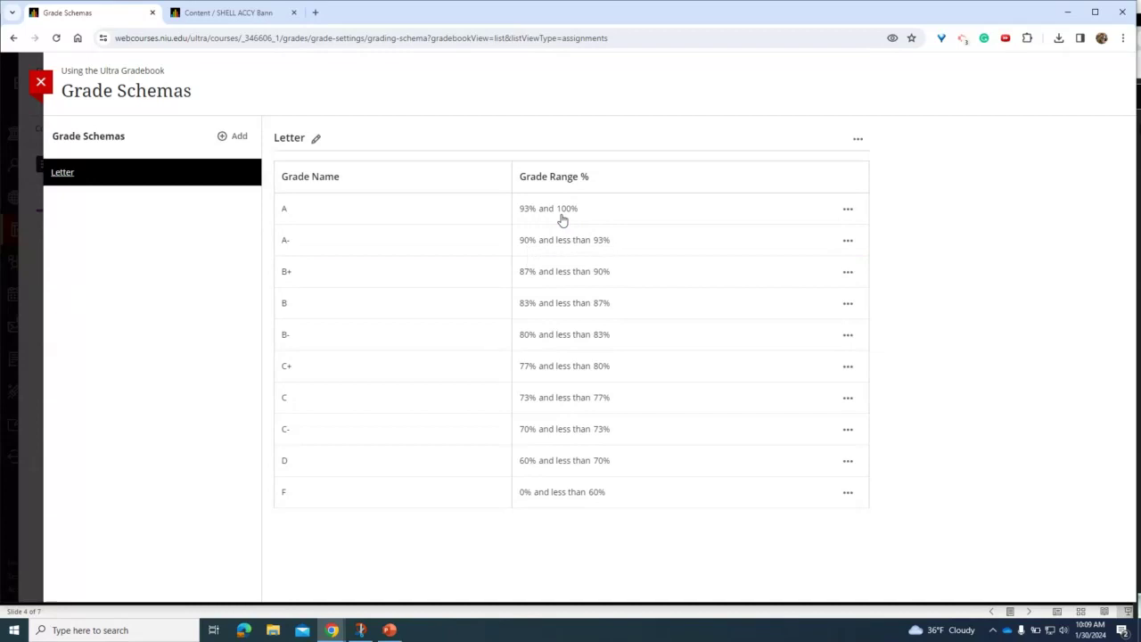
Open the A- grade of the Letter schema for editing to examine its name and range fields, and leave it.
mouse_move(583, 221)
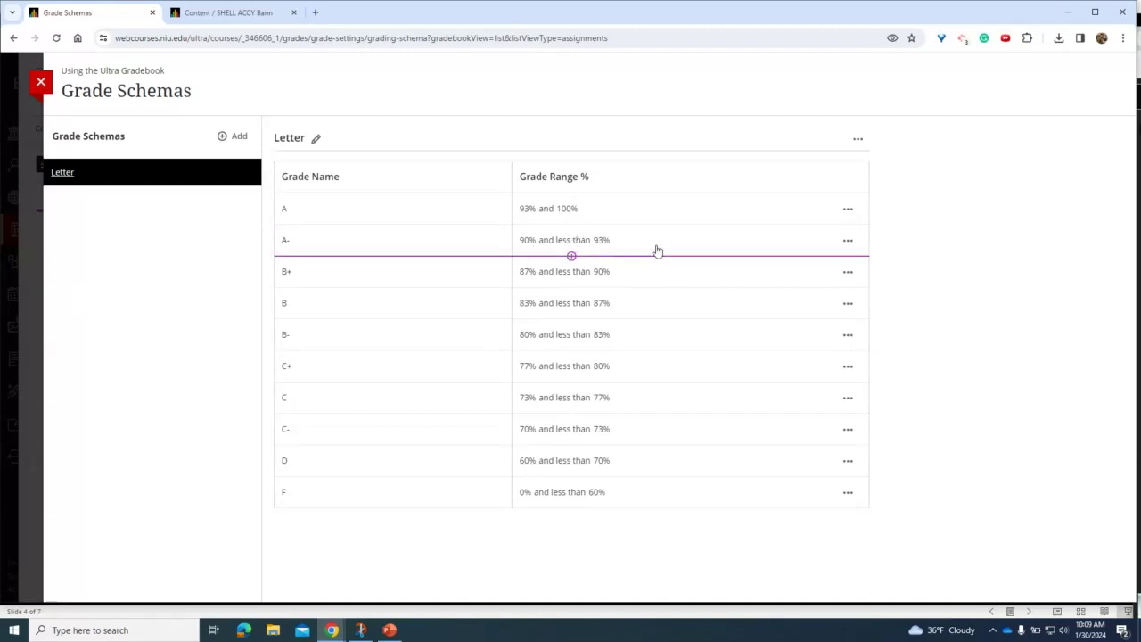
mouse_move(838, 255)
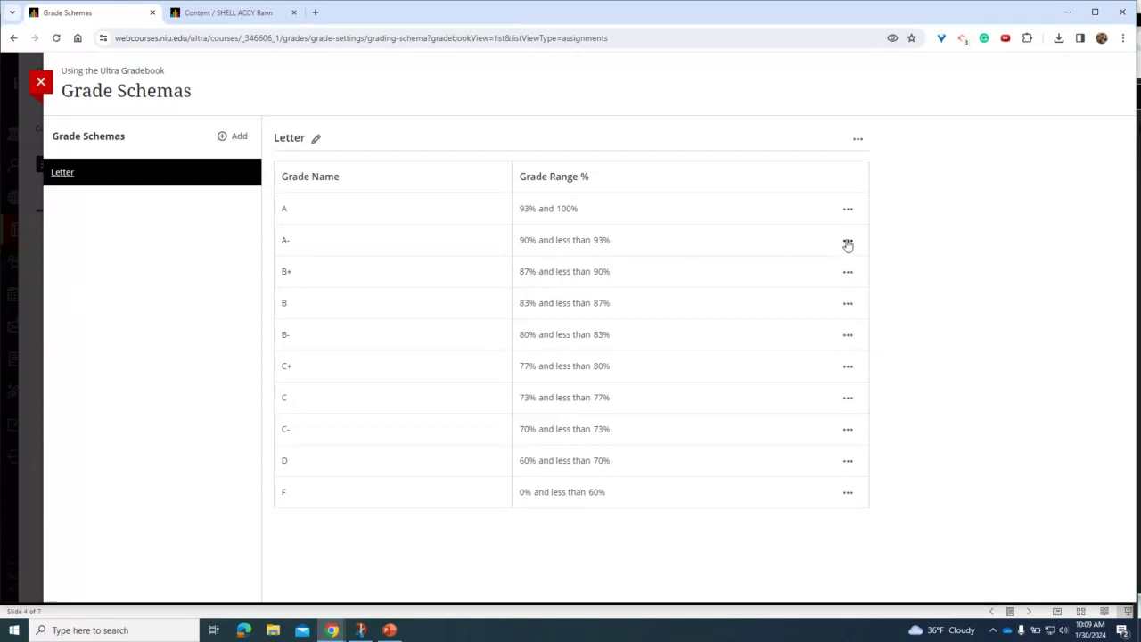
left_click(848, 241)
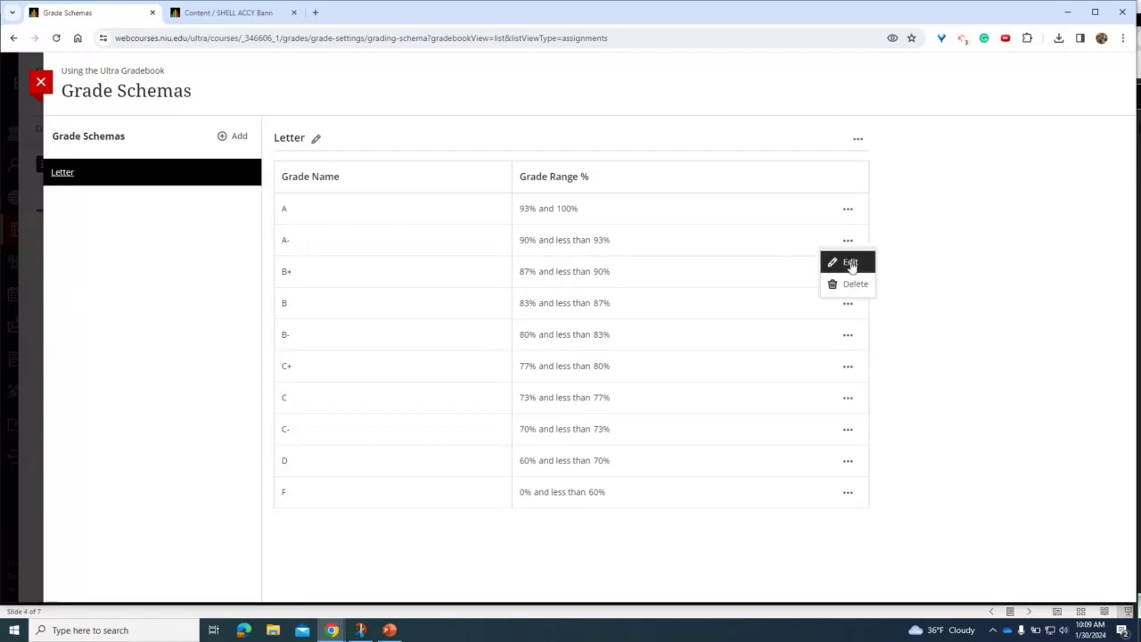
left_click(851, 261)
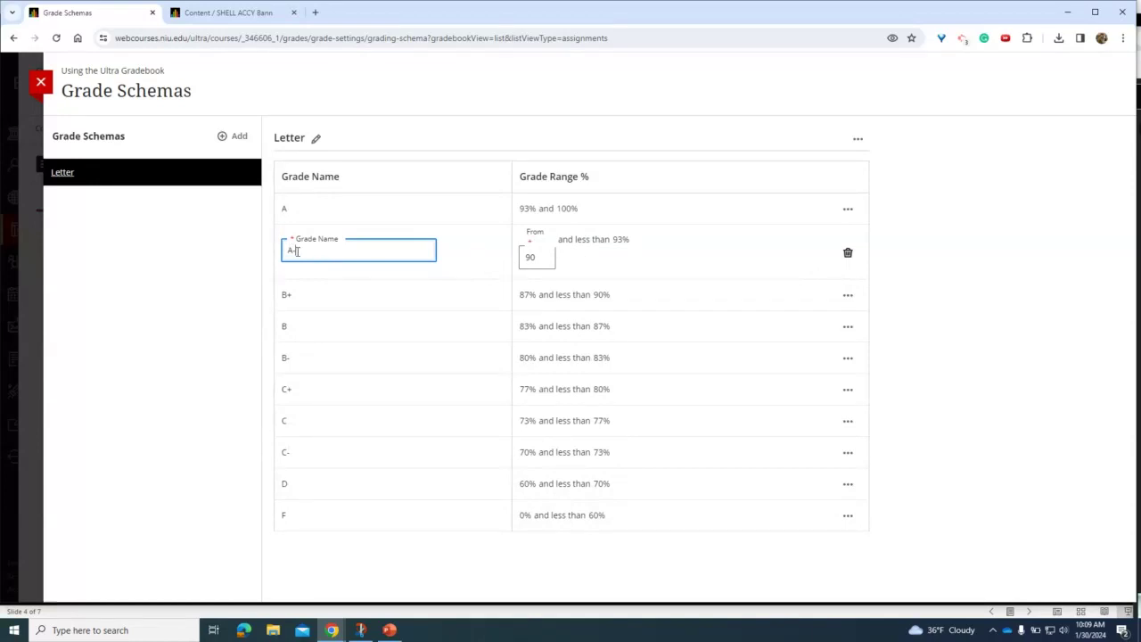
left_click(879, 206)
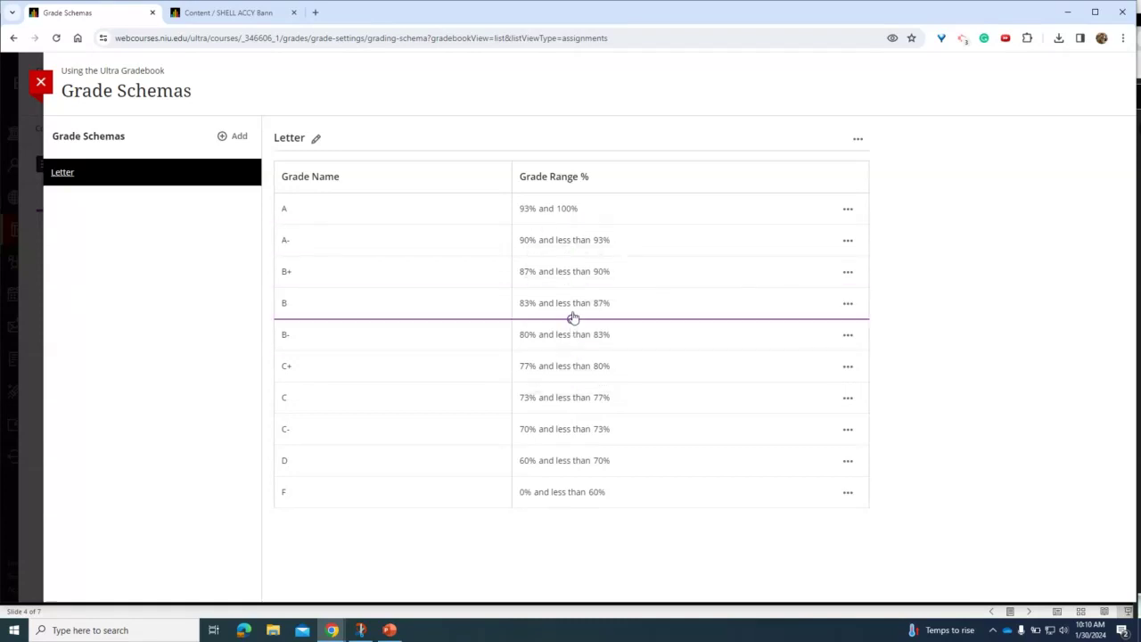
Insert a new grade below A- in the Letter schema and discard the unsaved change.
left_click(570, 256)
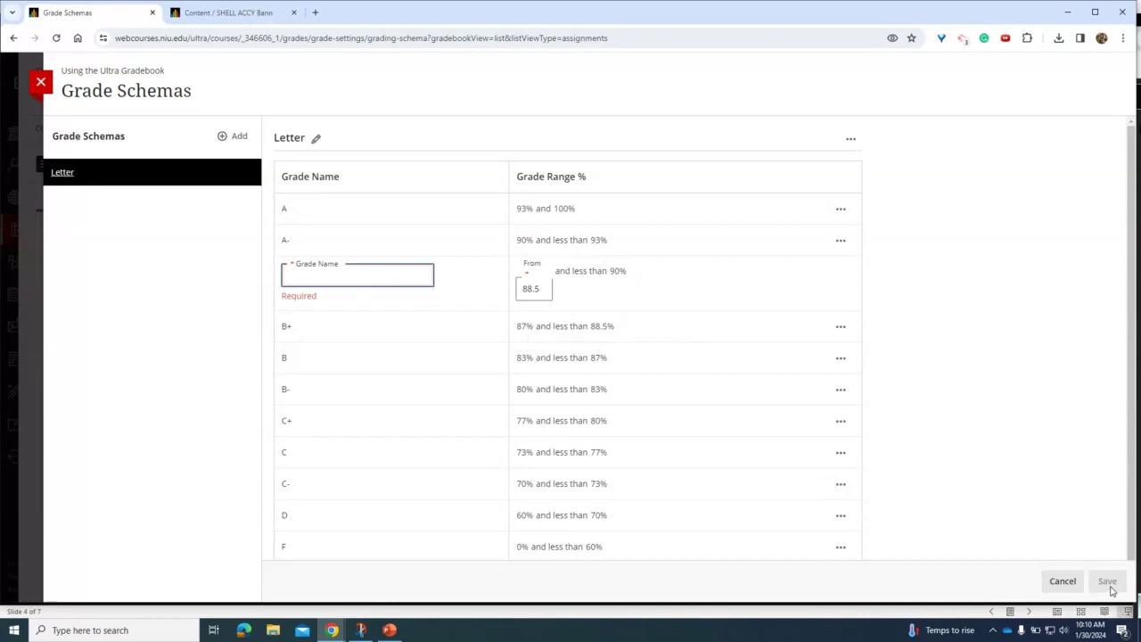
left_click(1039, 526)
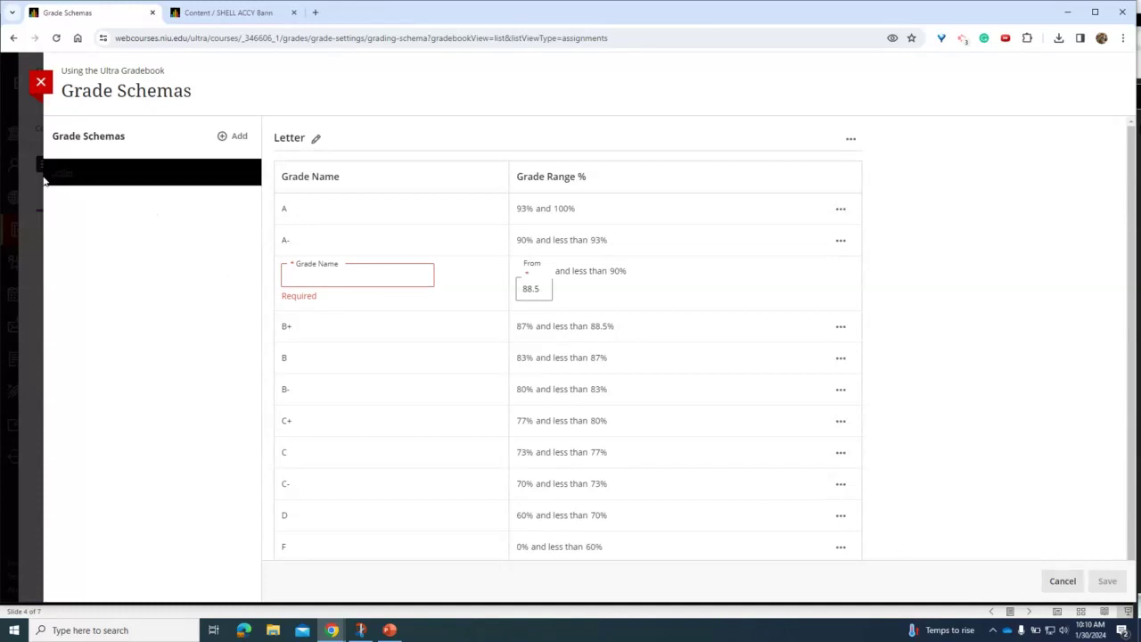
left_click(1062, 581)
left_click(667, 372)
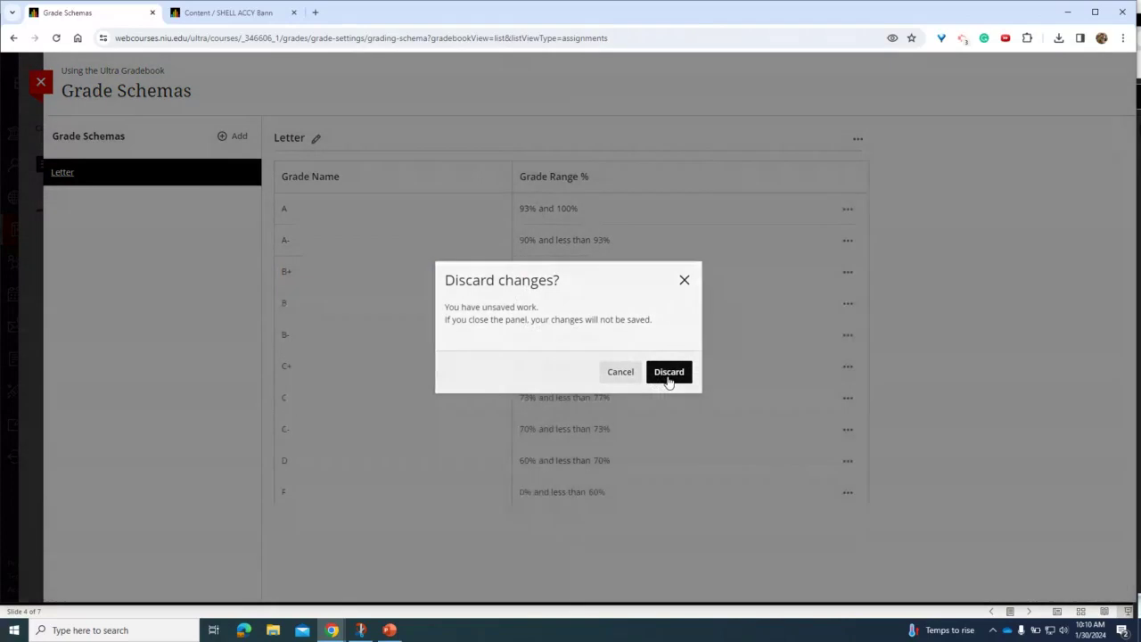
Add a new grade schema named New Schema 2.
left_click(225, 138)
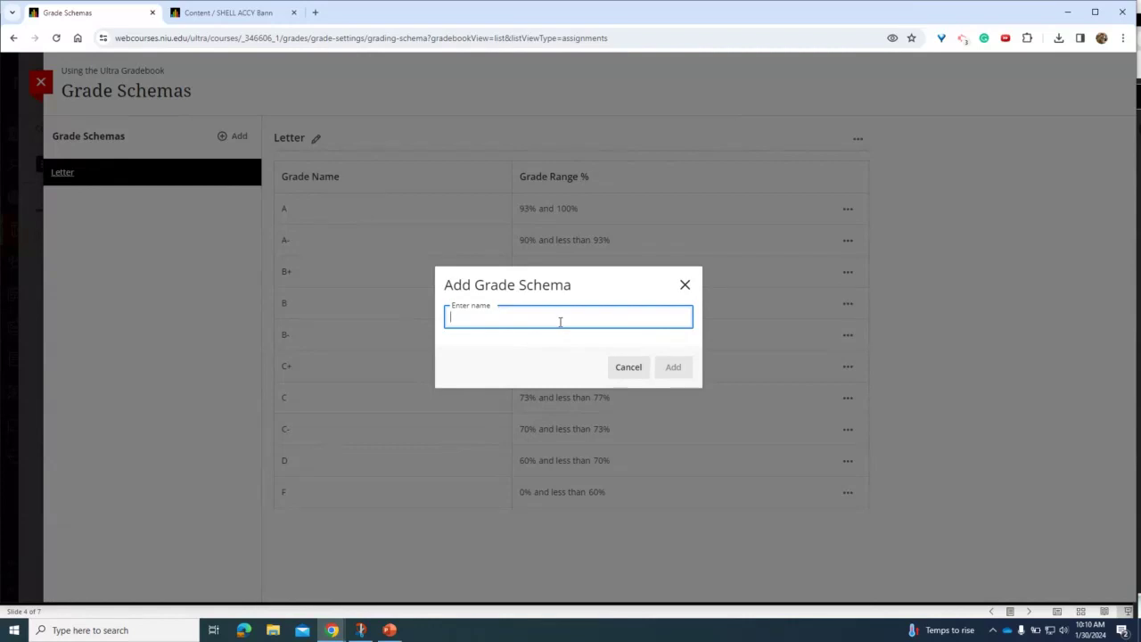
left_click(635, 369)
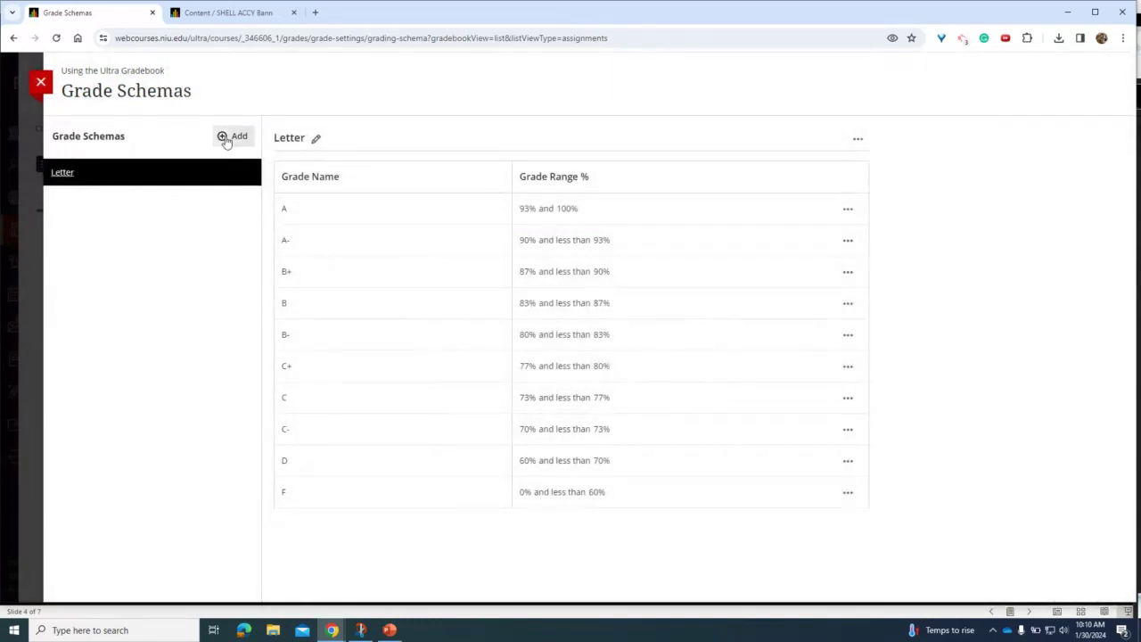
left_click(226, 139)
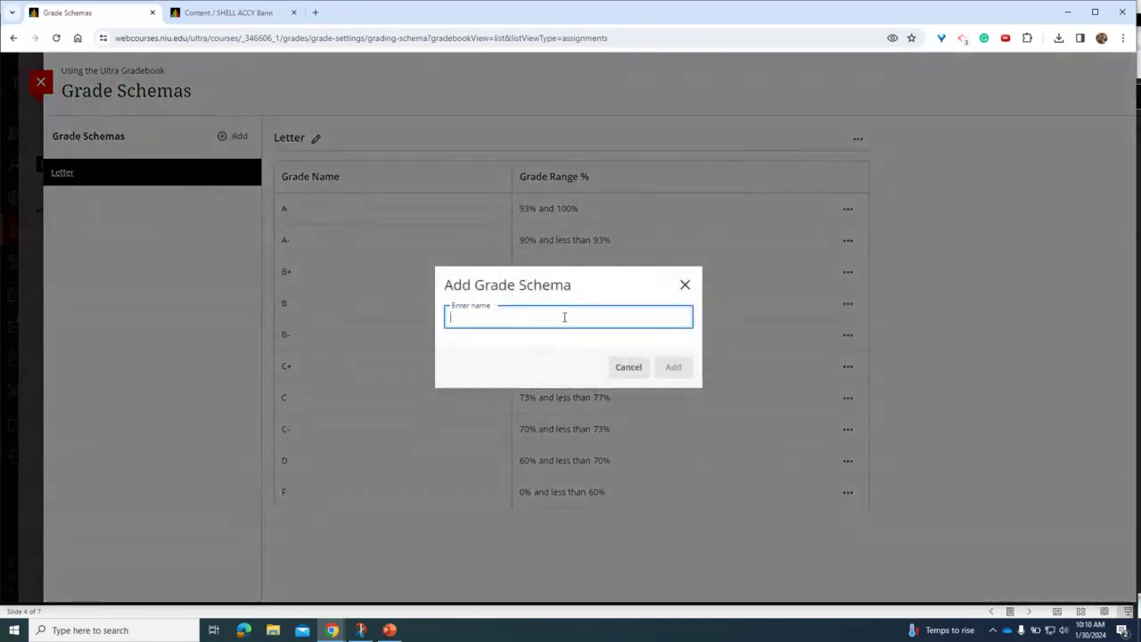
type("New Schema 2")
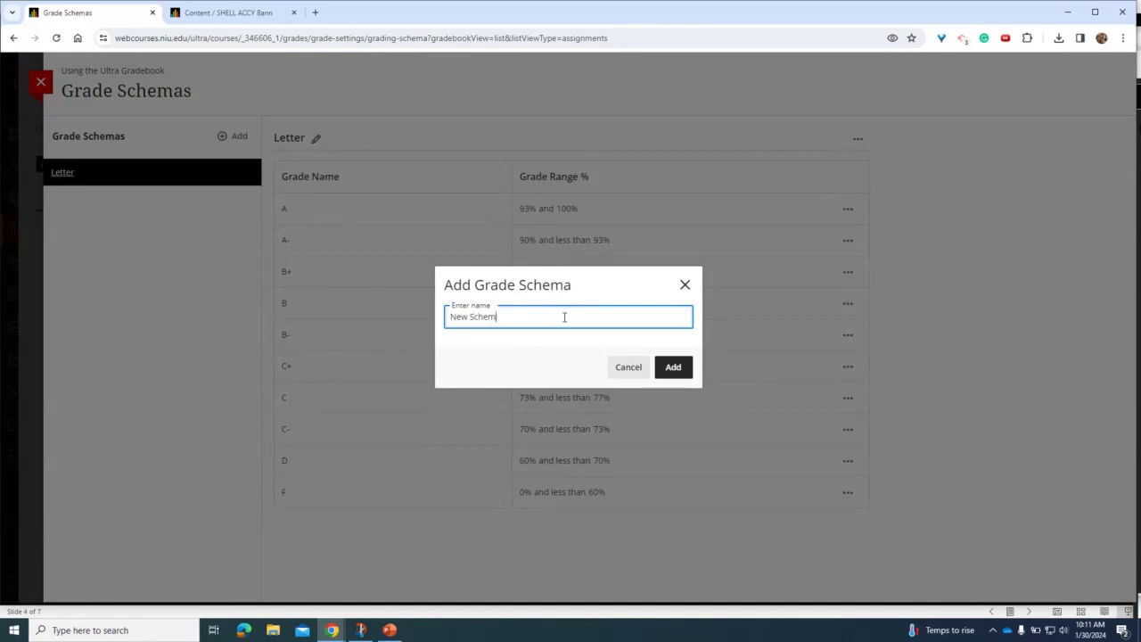
left_click(672, 367)
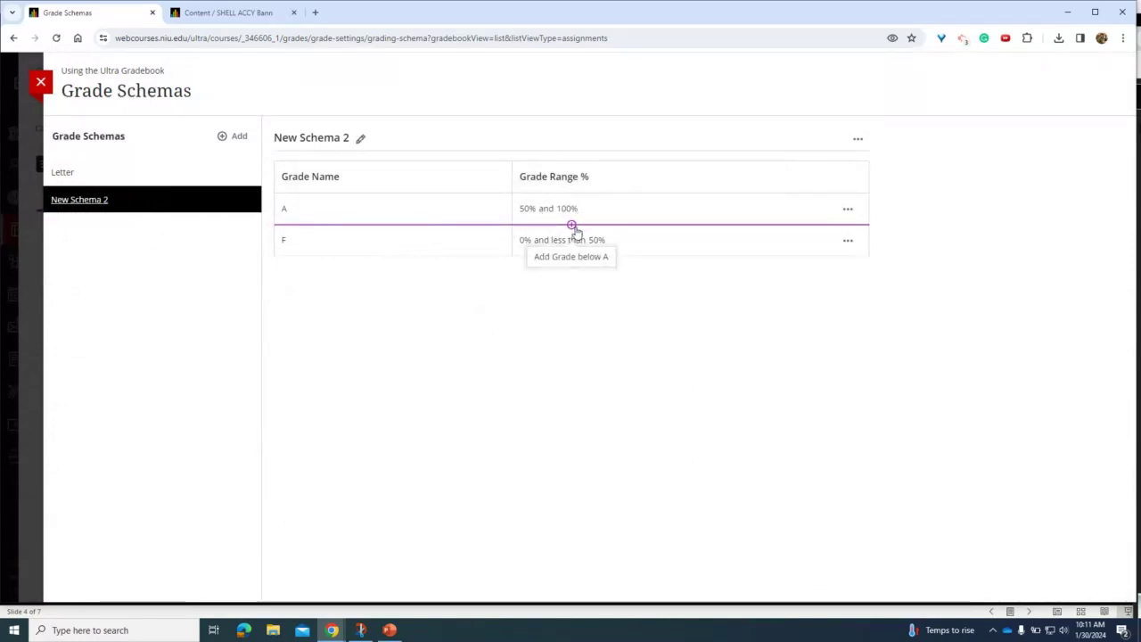
Insert a grade named B below A in New Schema 2, with its range starting from 80%.
left_click(576, 225)
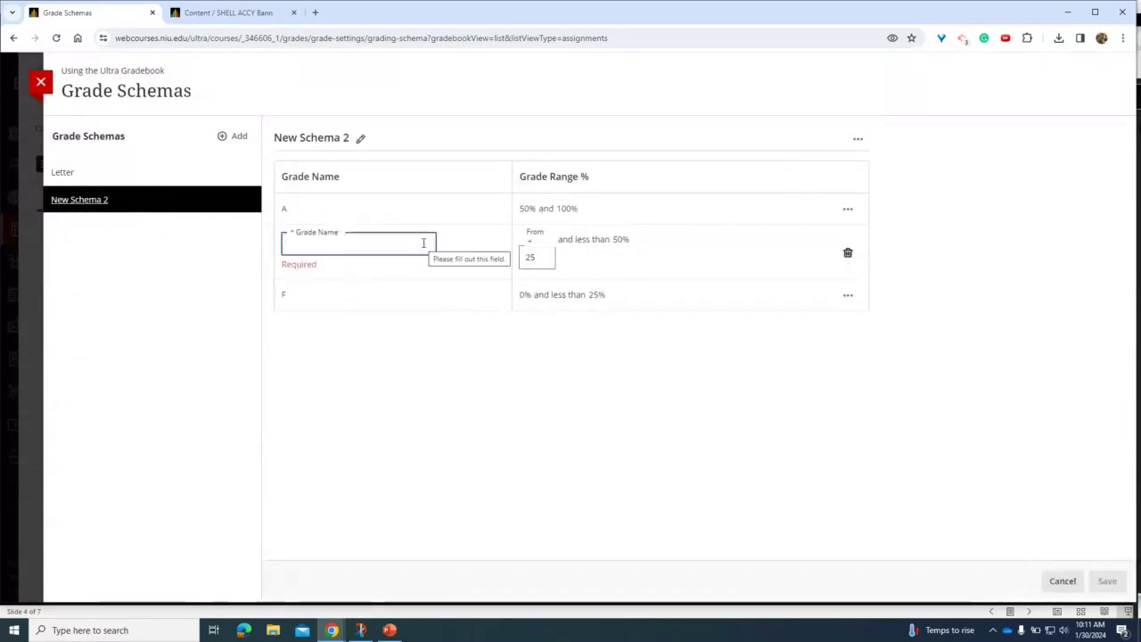
type("B")
double_click(530, 257)
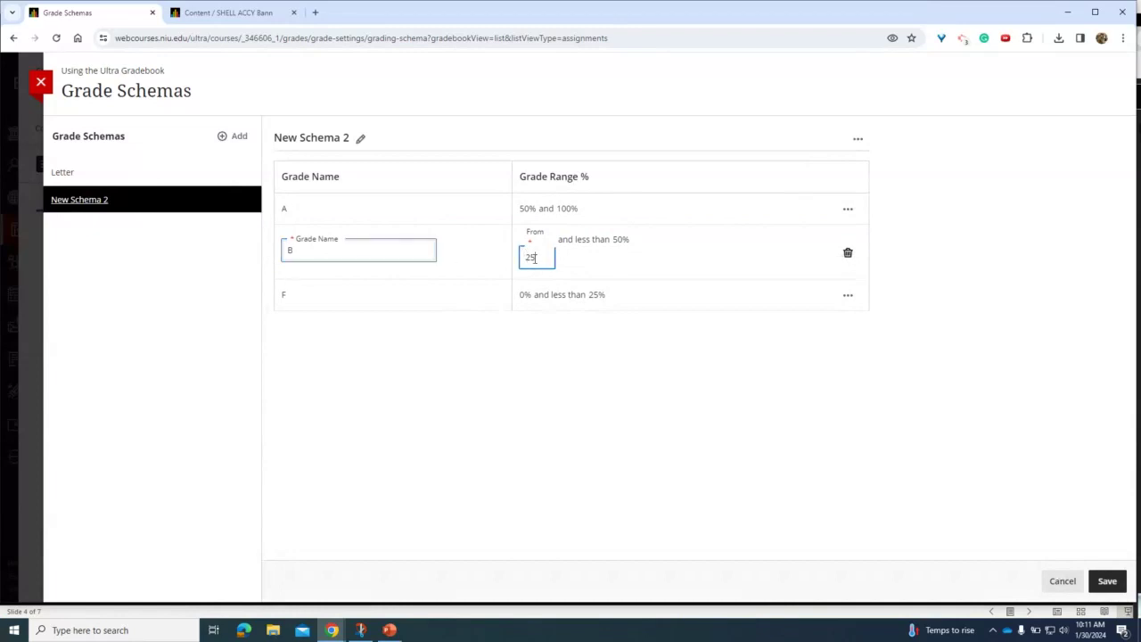
type("80")
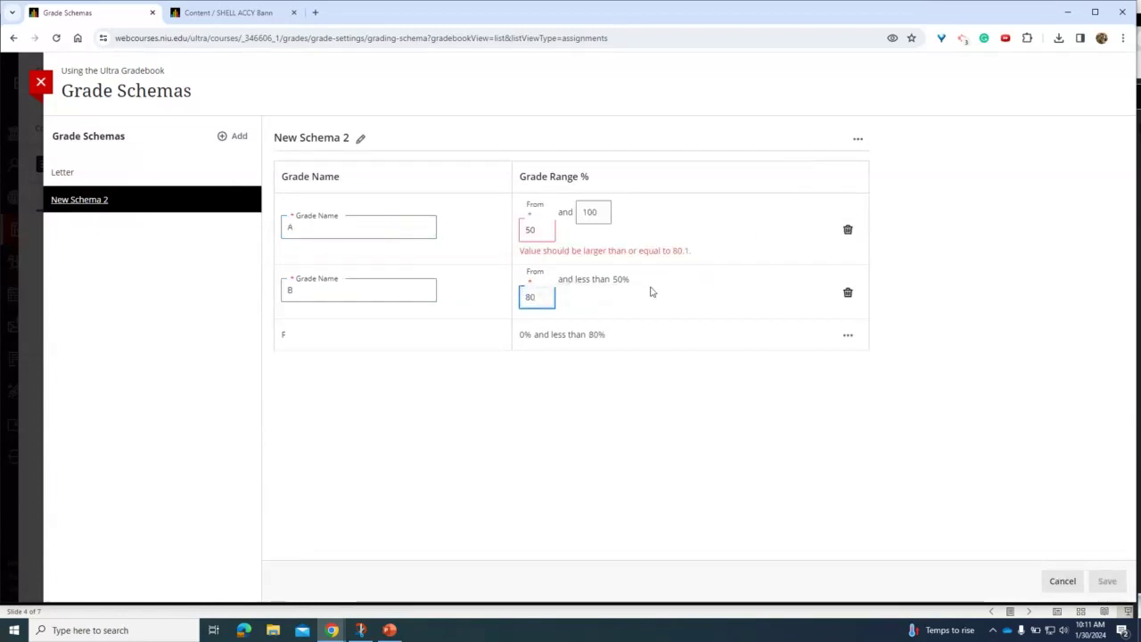
left_click(635, 329)
Set the lower limit of grade A in New Schema 2 to 90%.
double_click(531, 230)
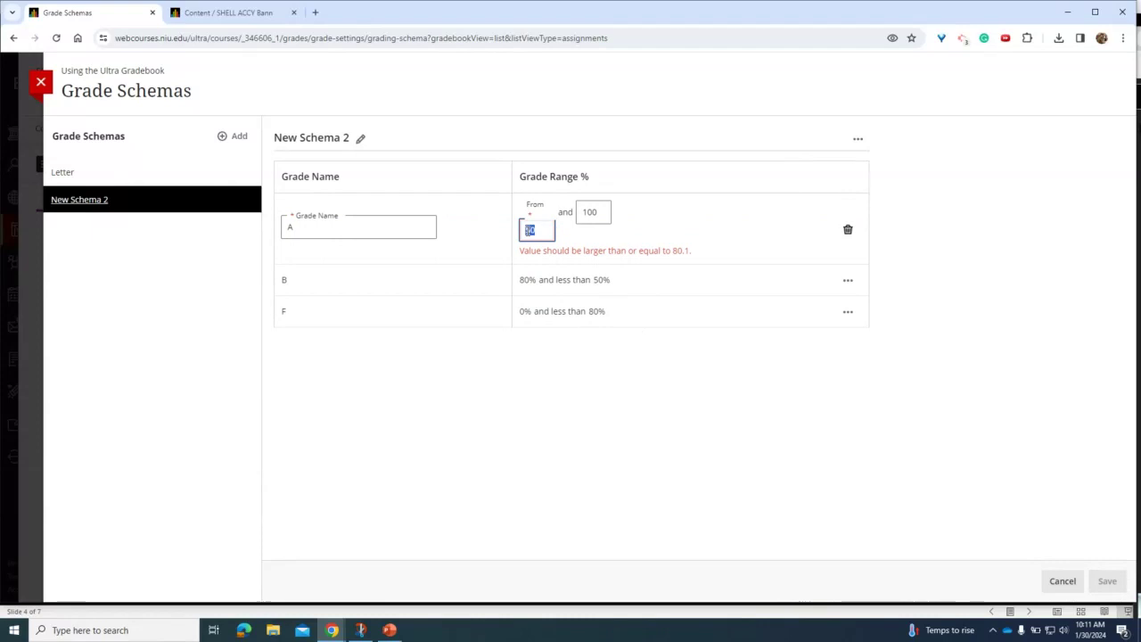
type("90")
left_click(624, 367)
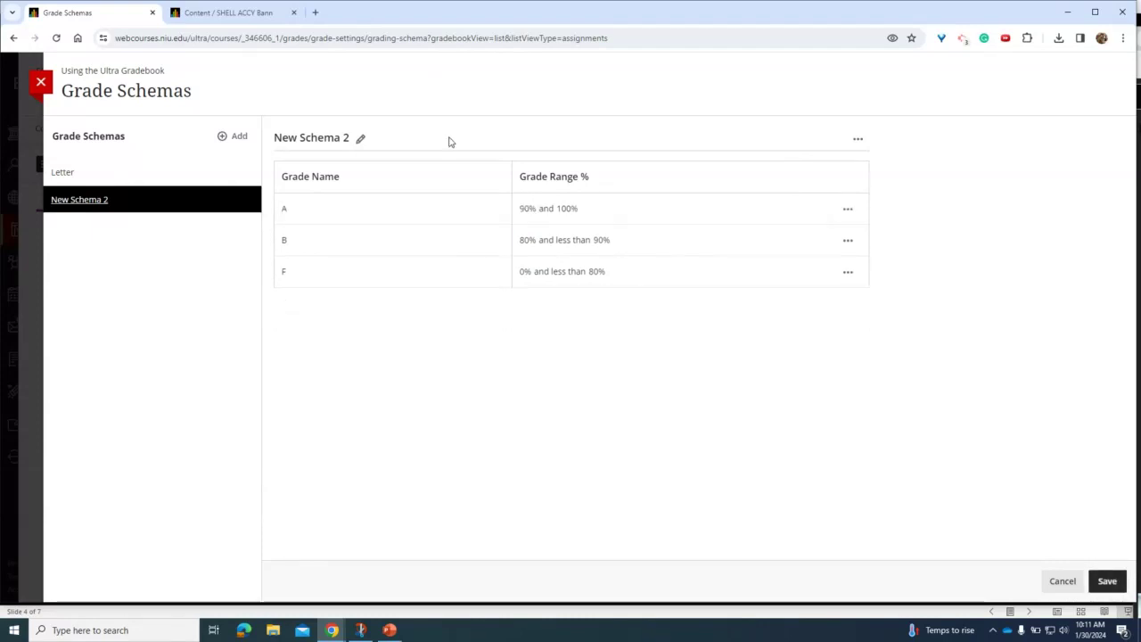
Insert a blank grade between A and B in New Schema 2 and close the grade schemas, discarding the unsaved change.
left_click(570, 225)
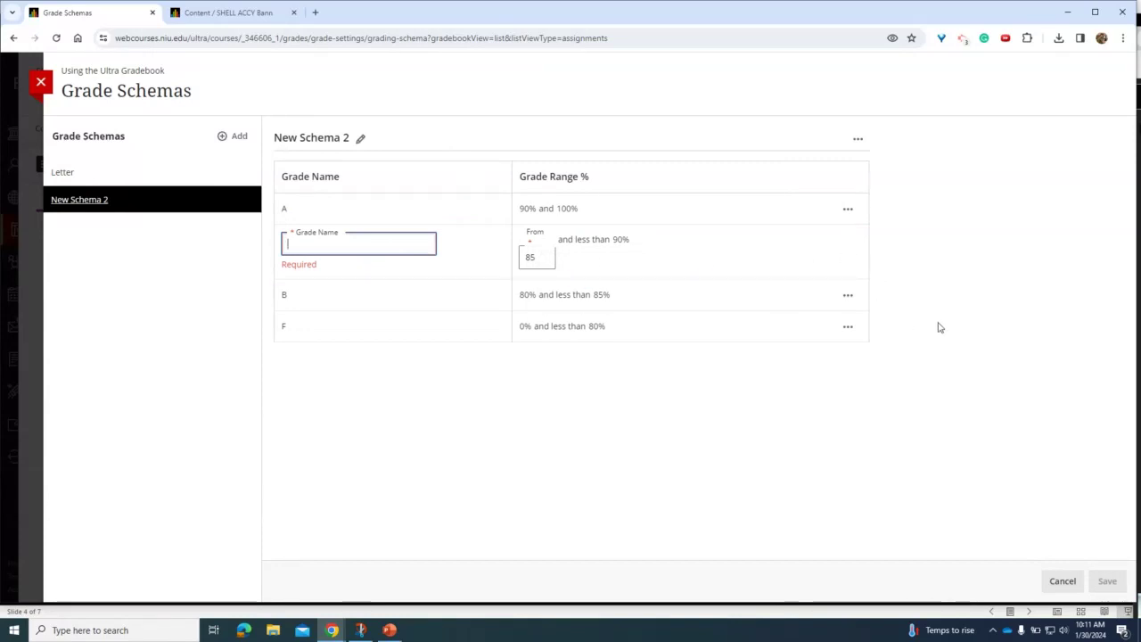
left_click(1060, 582)
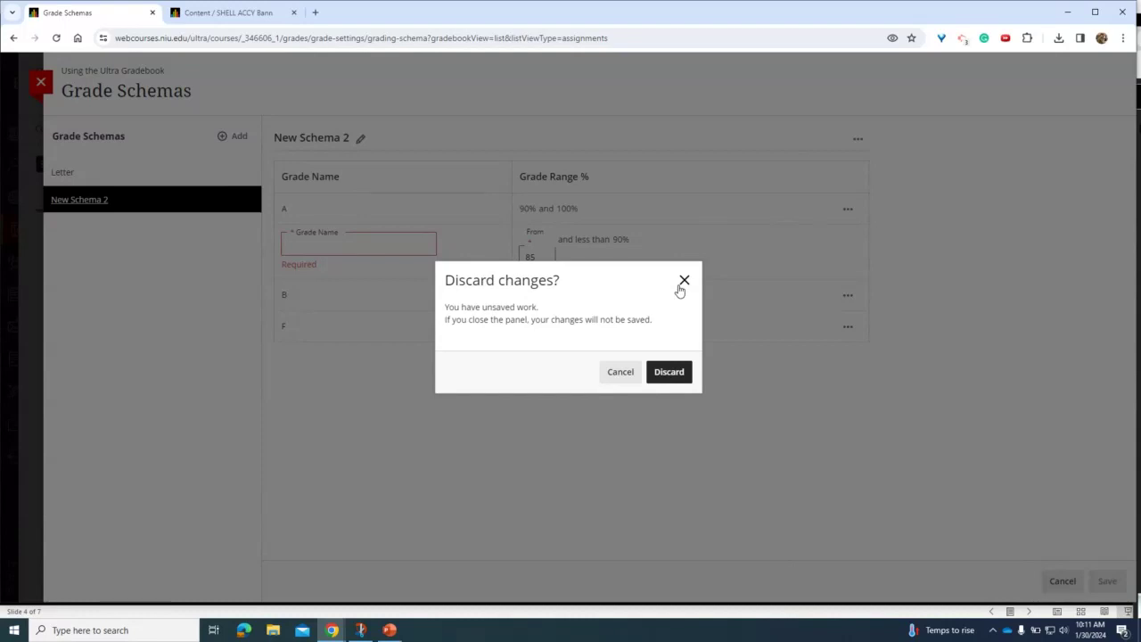
left_click(626, 373)
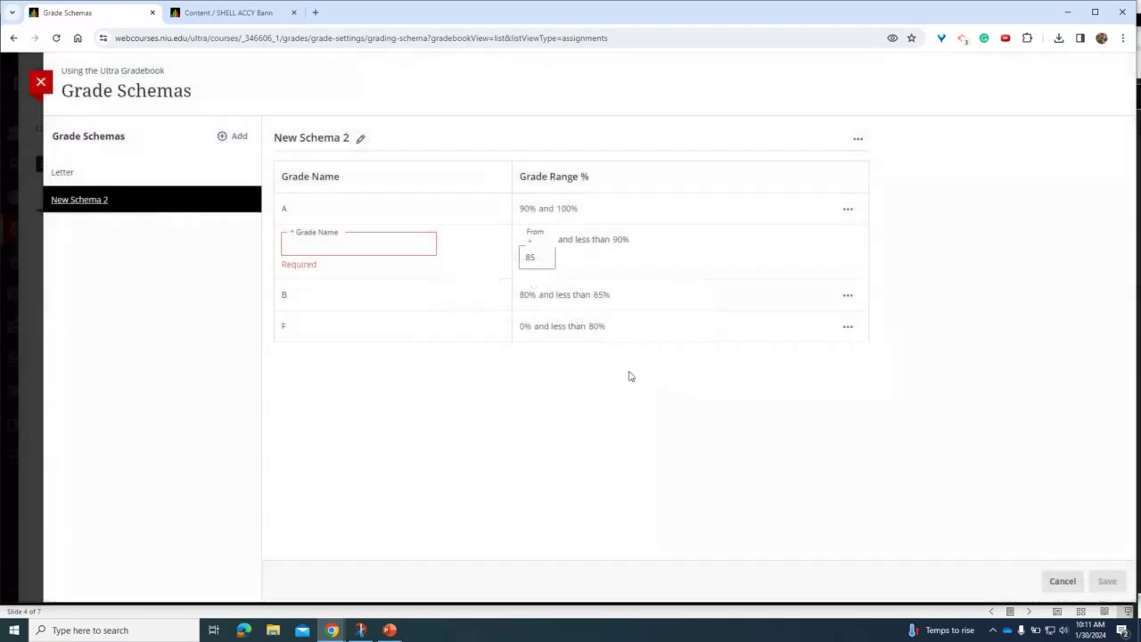
left_click(42, 82)
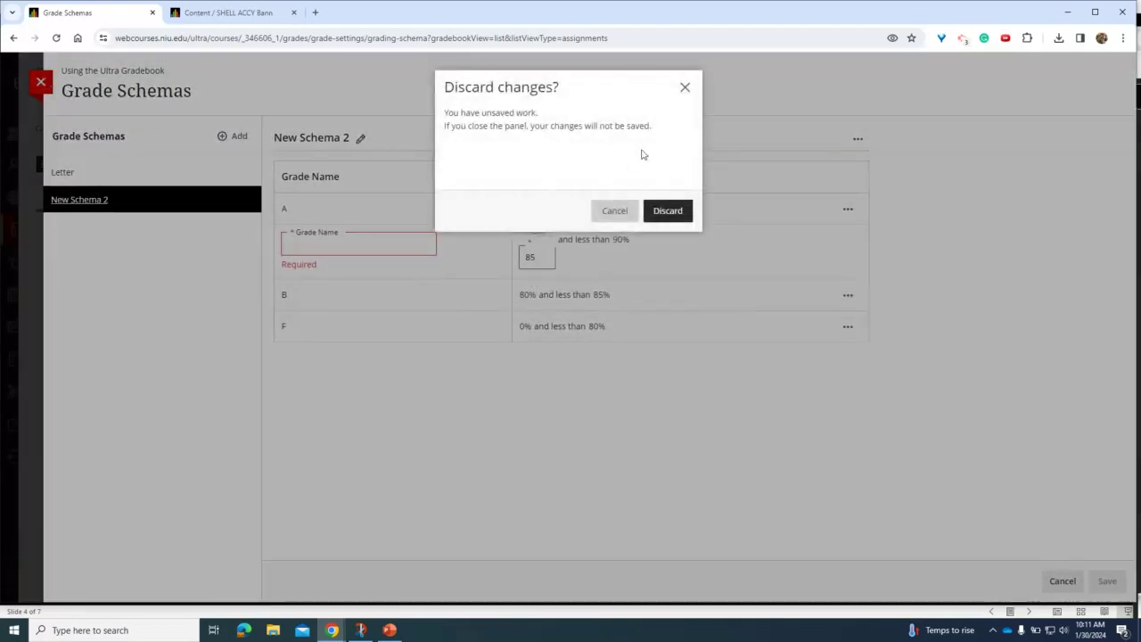
left_click(670, 214)
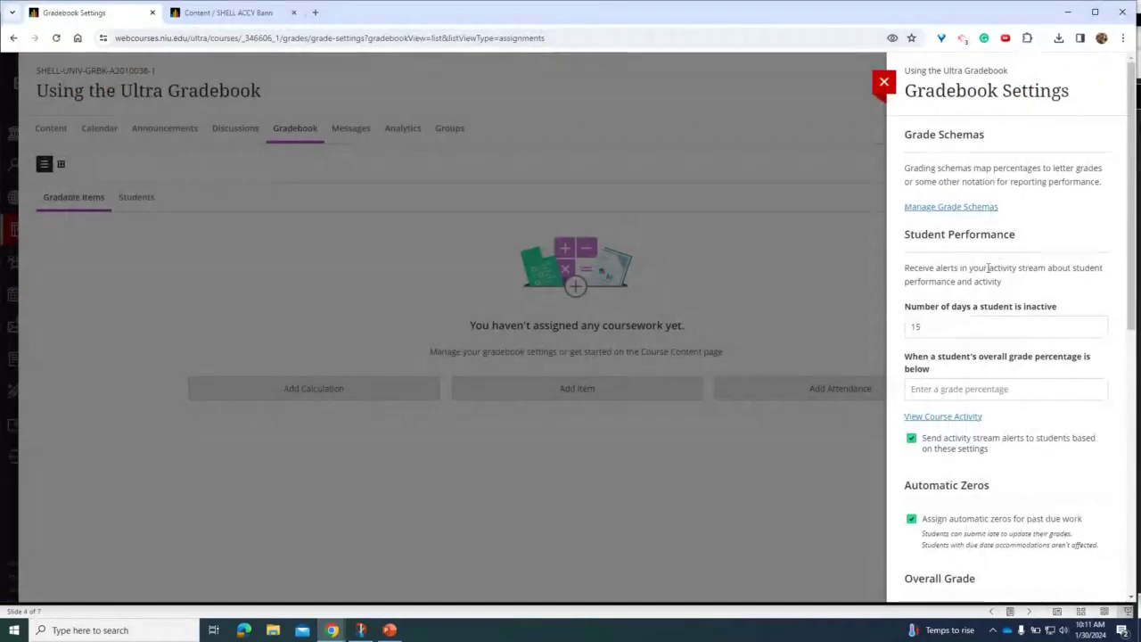
Examine the Student Performance alerts and the Automatic Zeros option for past due work in the gradebook settings.
scroll(990, 269, "down", 2)
left_click(914, 203)
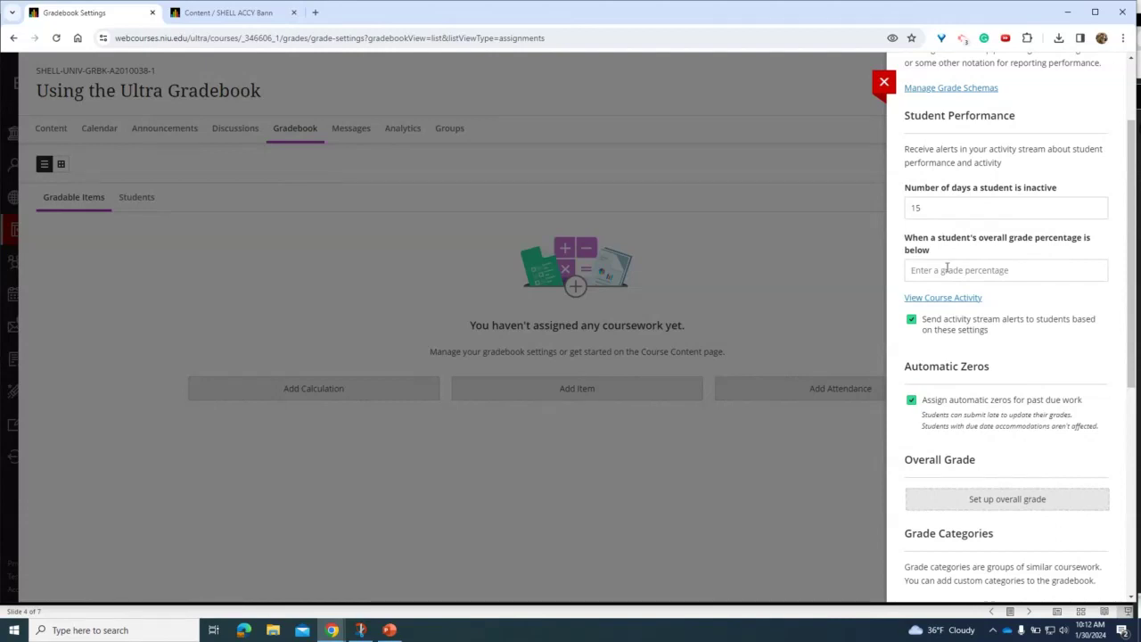
scroll(944, 272, "down", 2)
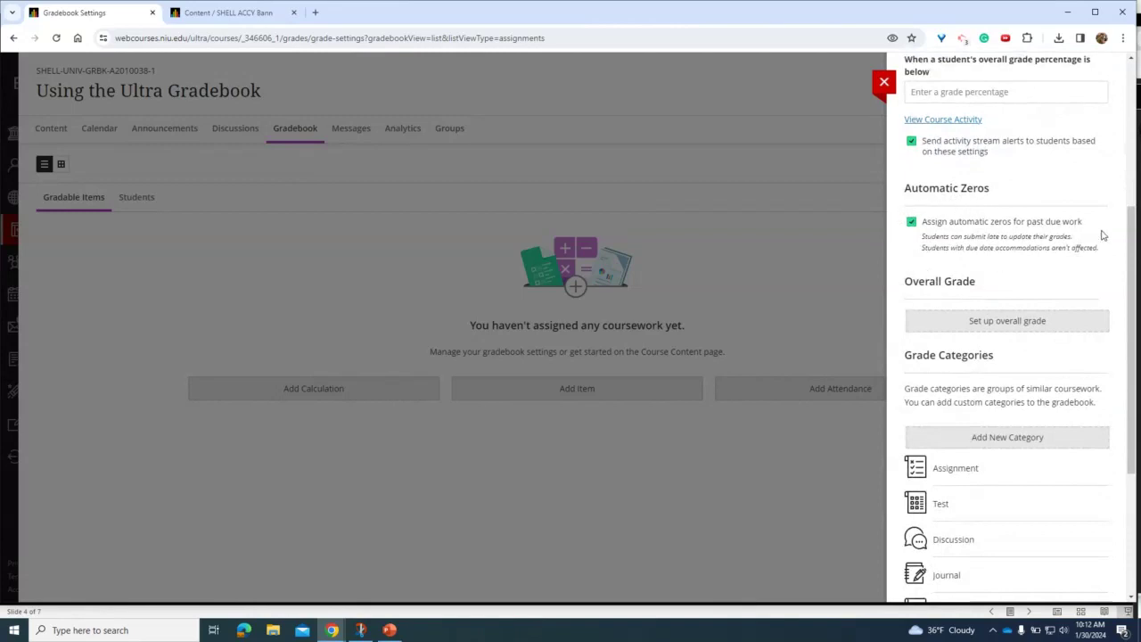
left_click(884, 82)
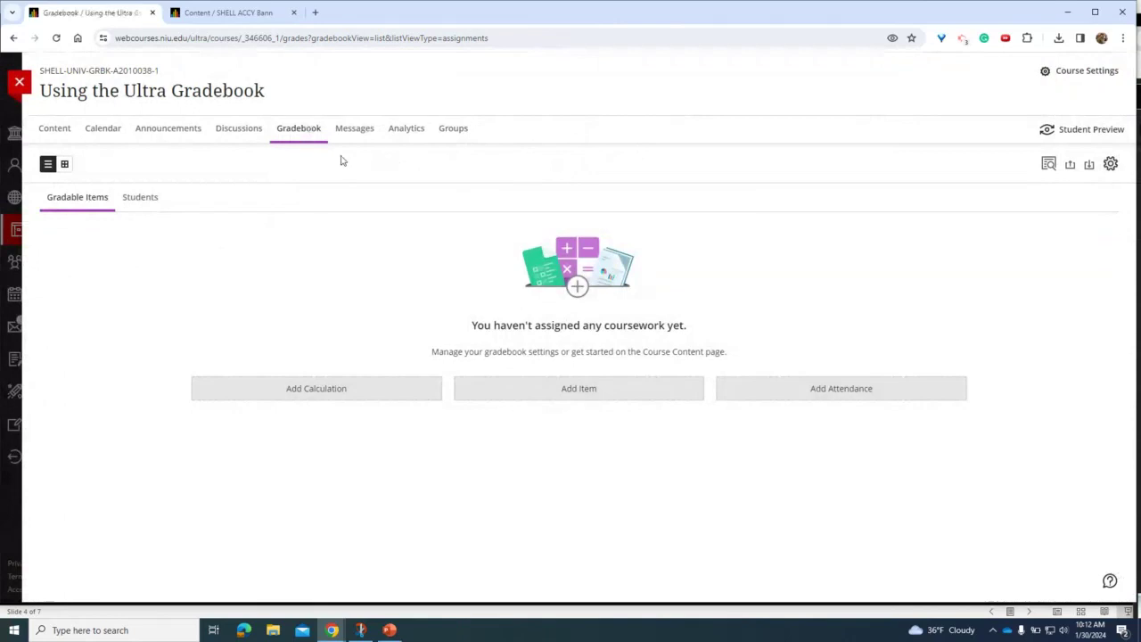
left_click(1111, 166)
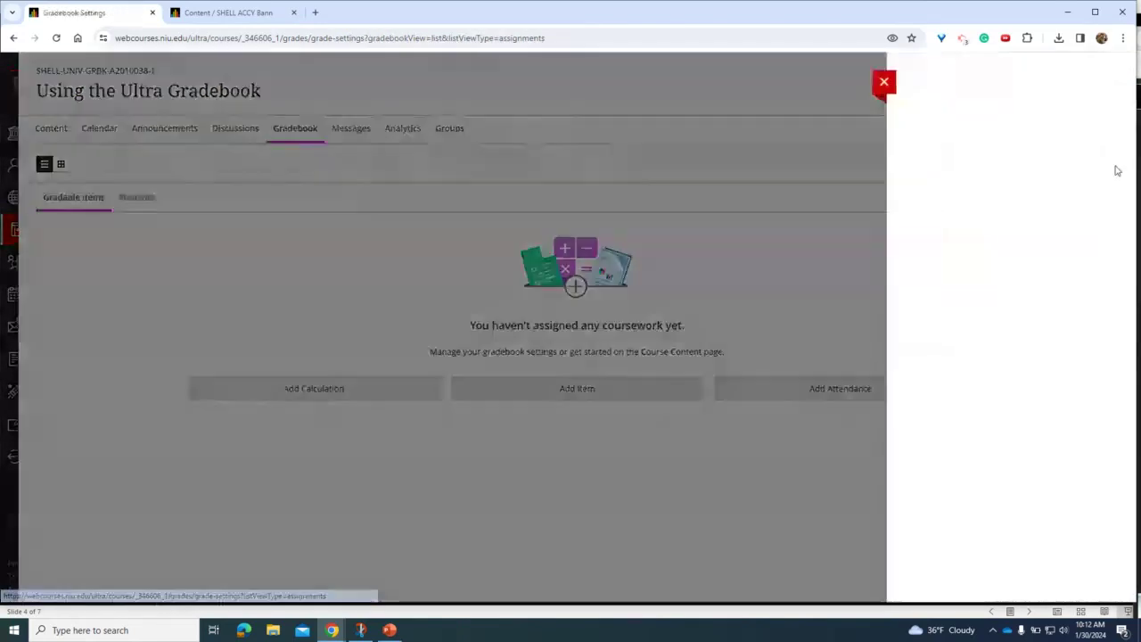
scroll(1061, 234, "down", 2)
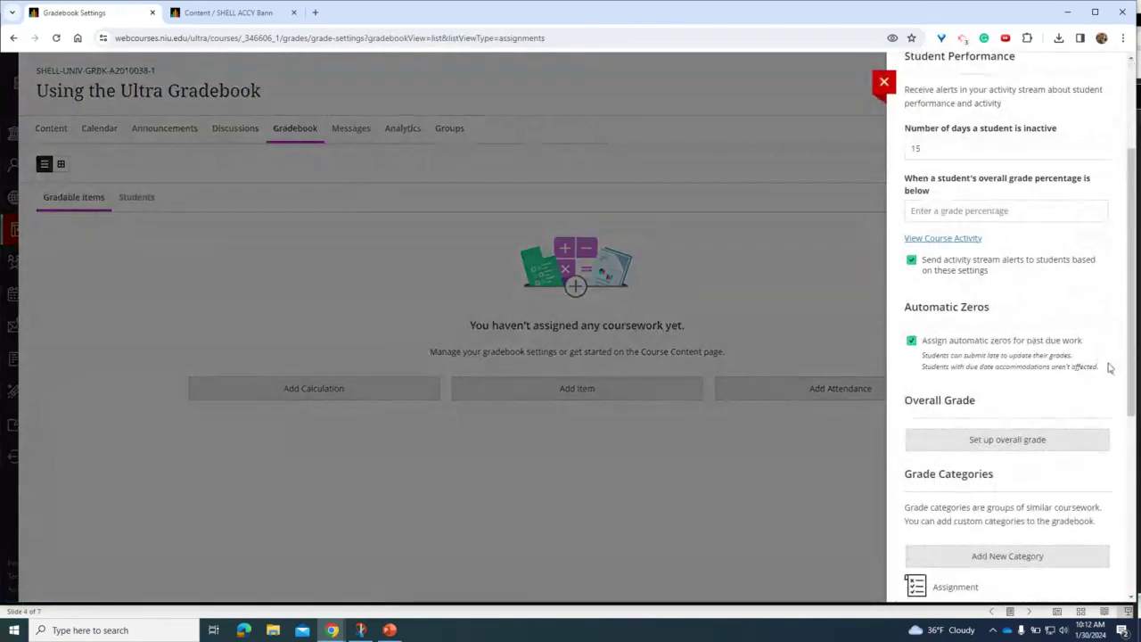
left_click_drag(1110, 367, 922, 340)
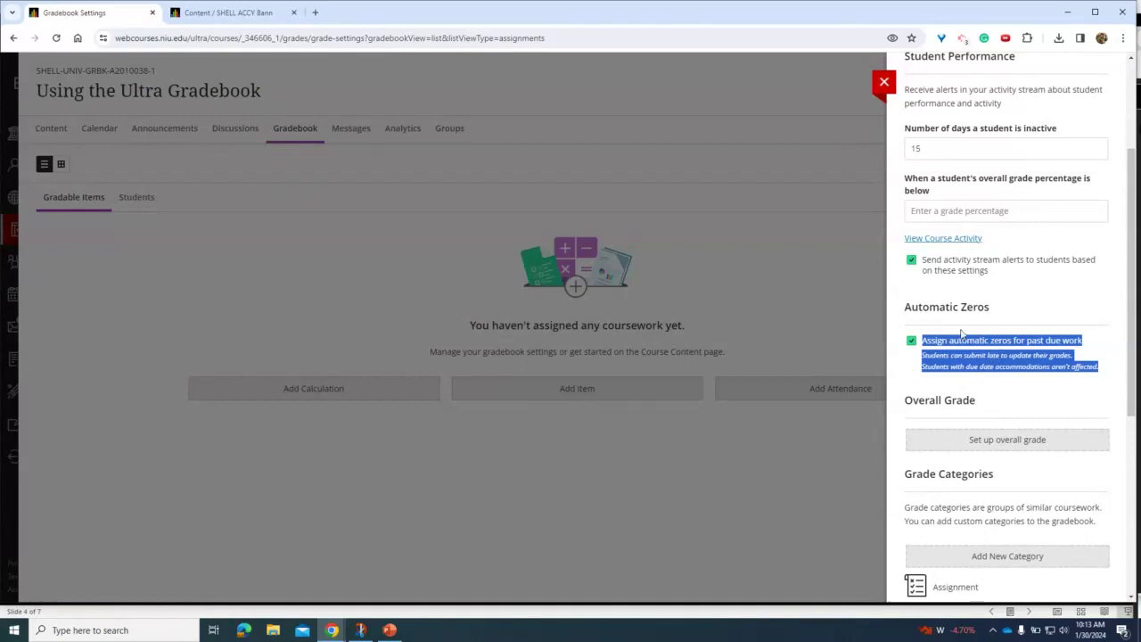
Start setting up the overall grade from the gradebook settings, choosing Points as the calculation format.
scroll(927, 334, "down", 2)
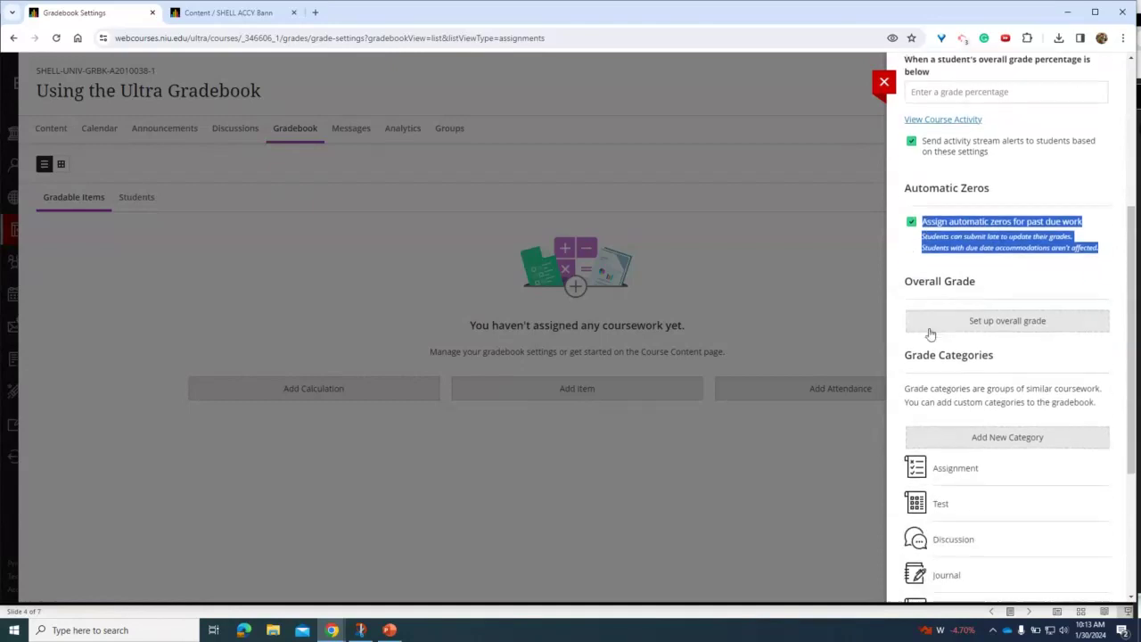
scroll(977, 276, "down", 1)
left_click(950, 237)
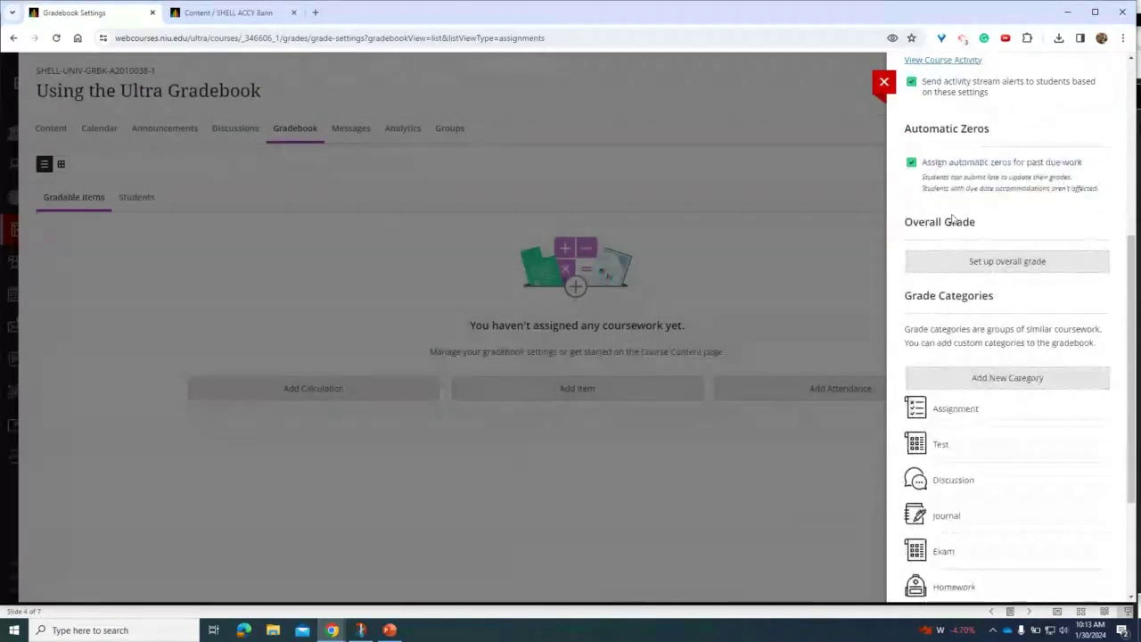
left_click(993, 261)
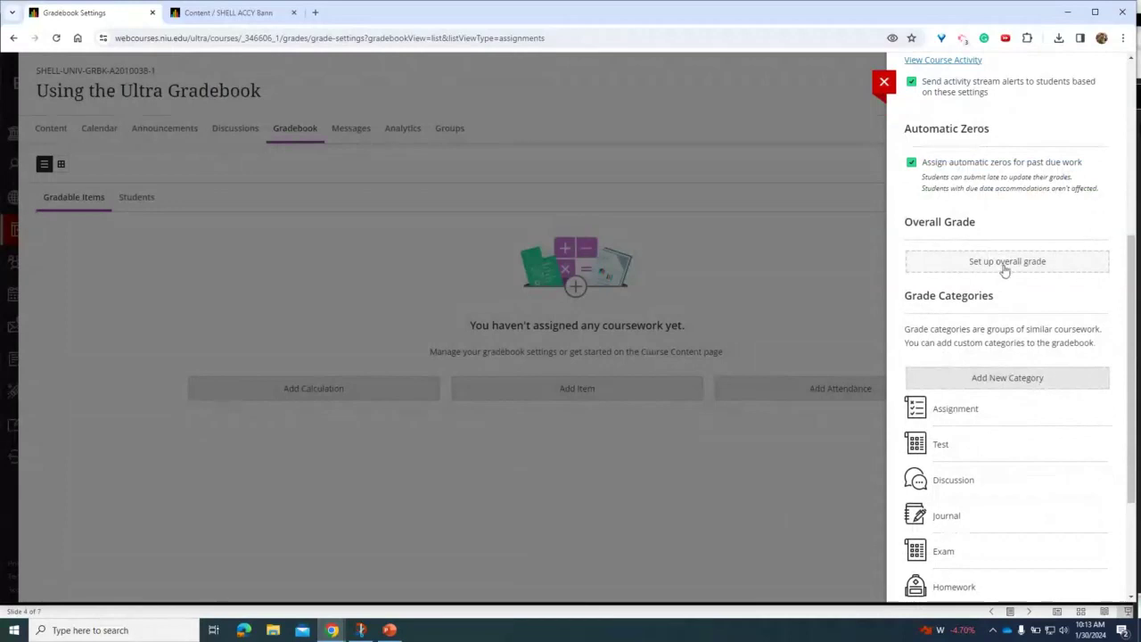
left_click(997, 267)
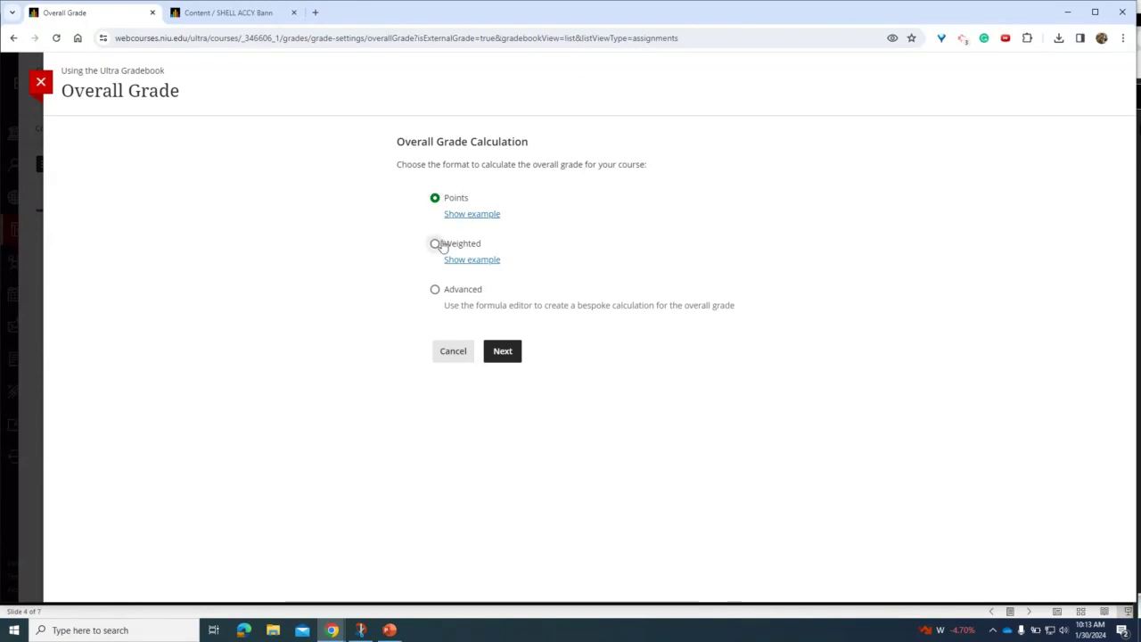
left_click_drag(491, 295, 447, 298)
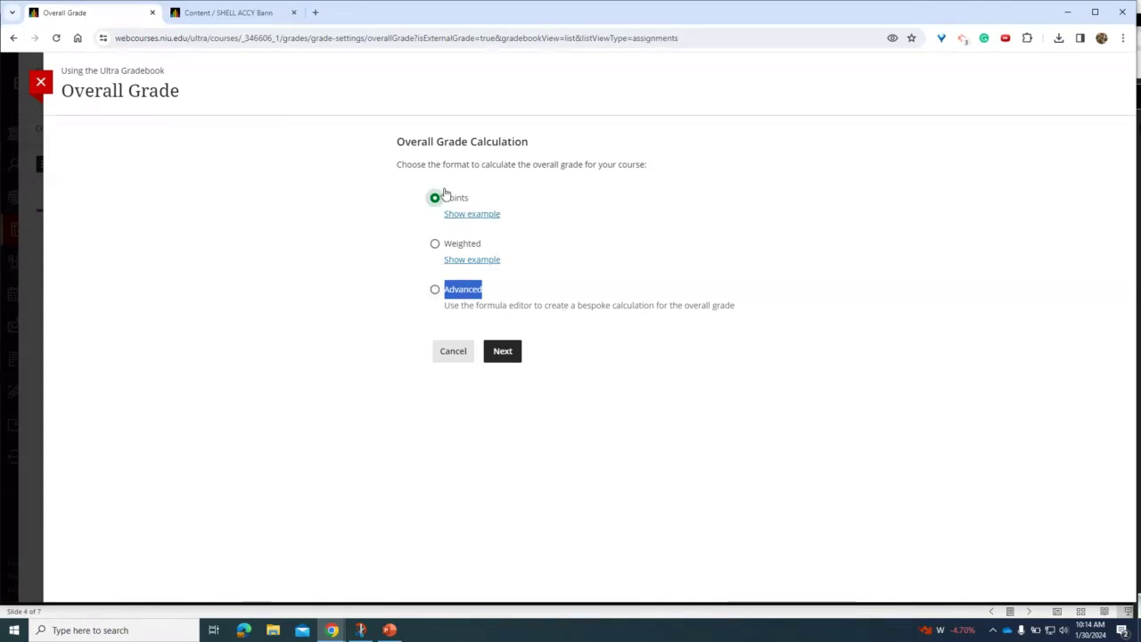
left_click(500, 351)
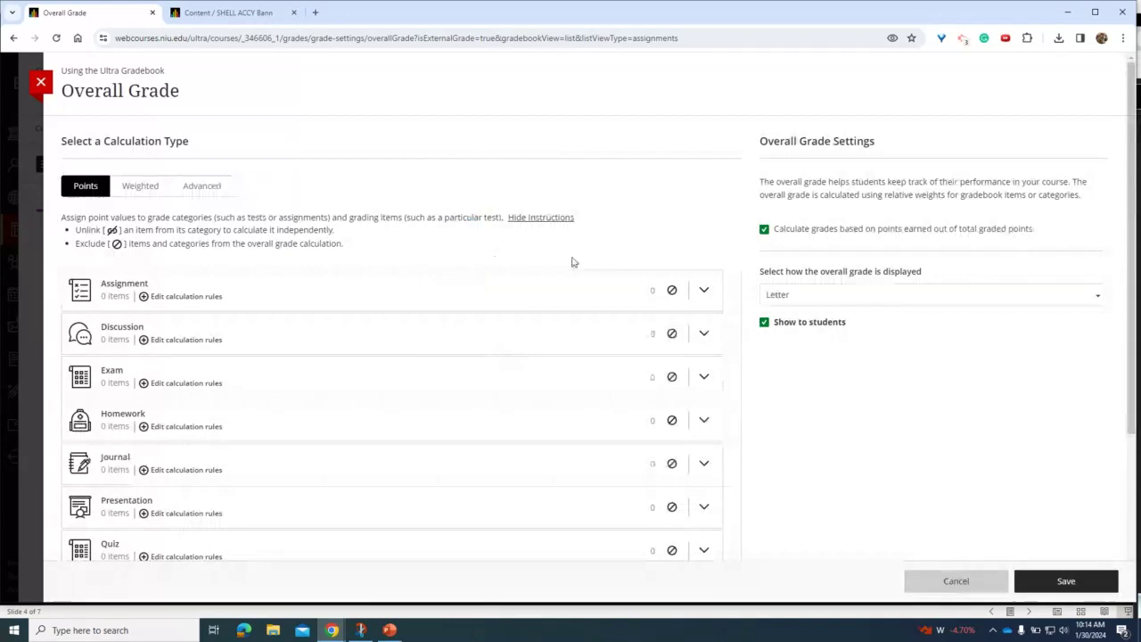
Preview the Weighted calculation type for the overall grade and return to Points.
scroll(631, 222, "down", 3)
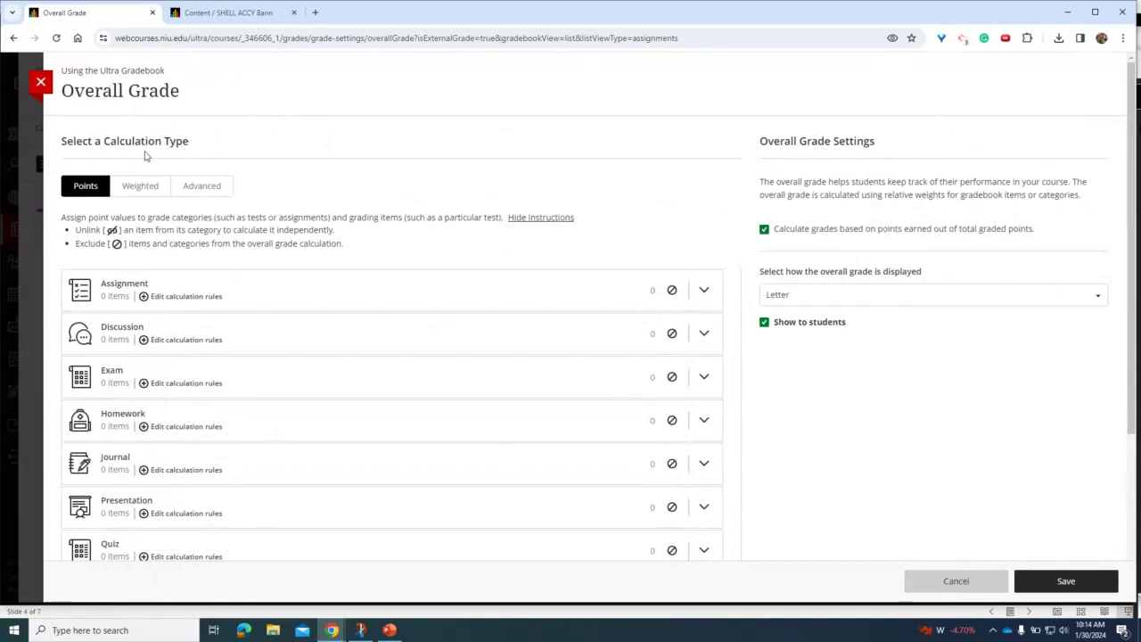
left_click(140, 189)
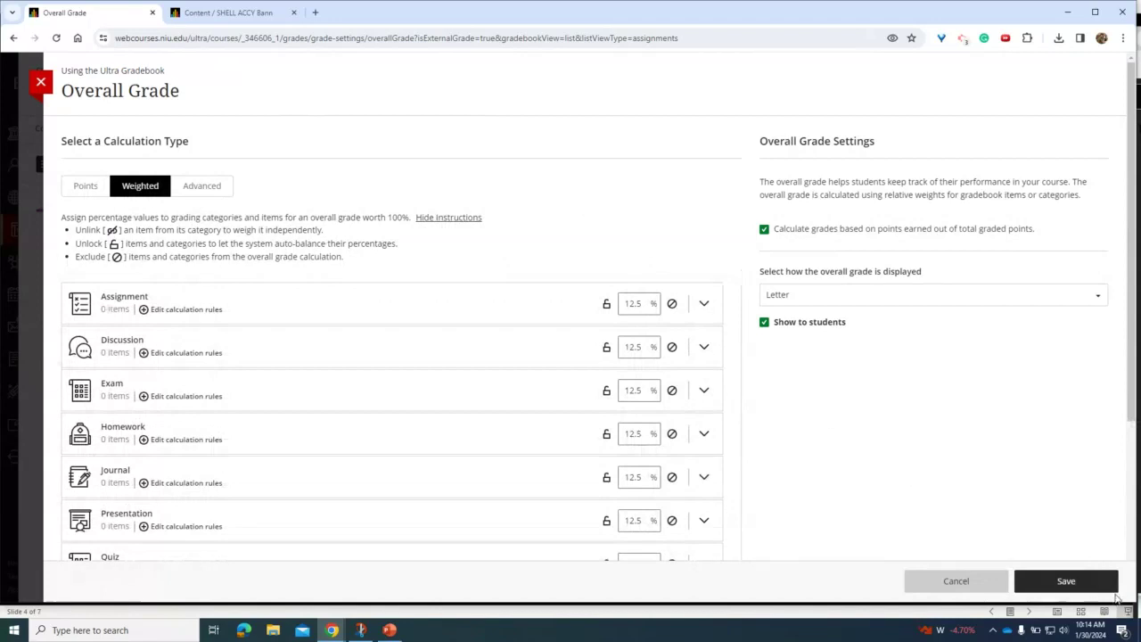
left_click(80, 189)
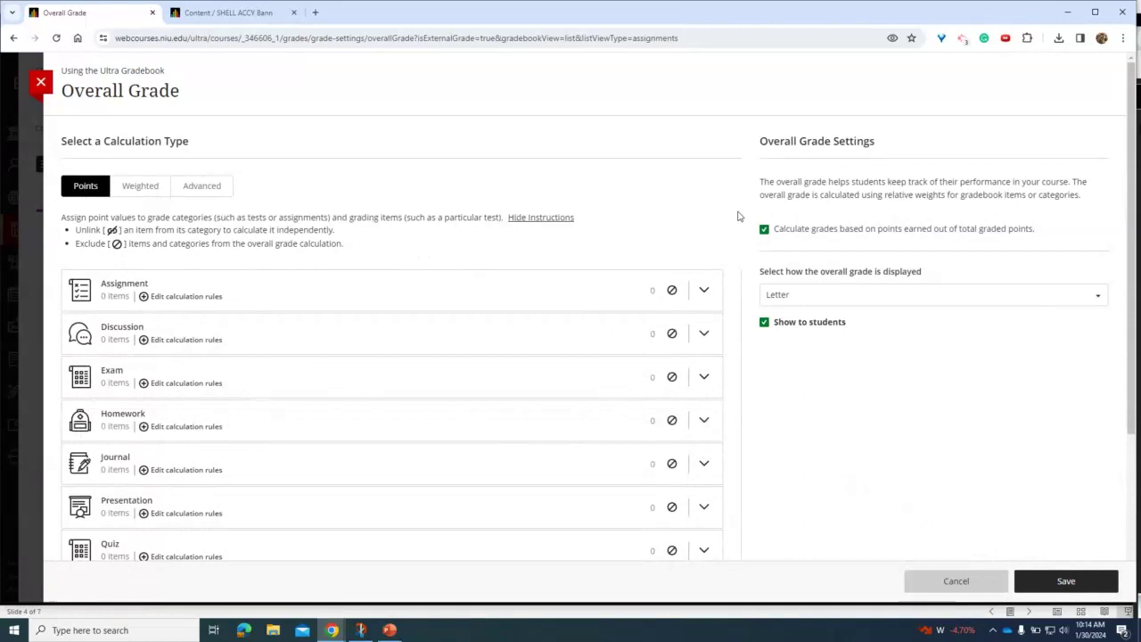
Turn off calculating grades based on points earned out of total graded points and turn it back on.
left_click_drag(1065, 236, 772, 230)
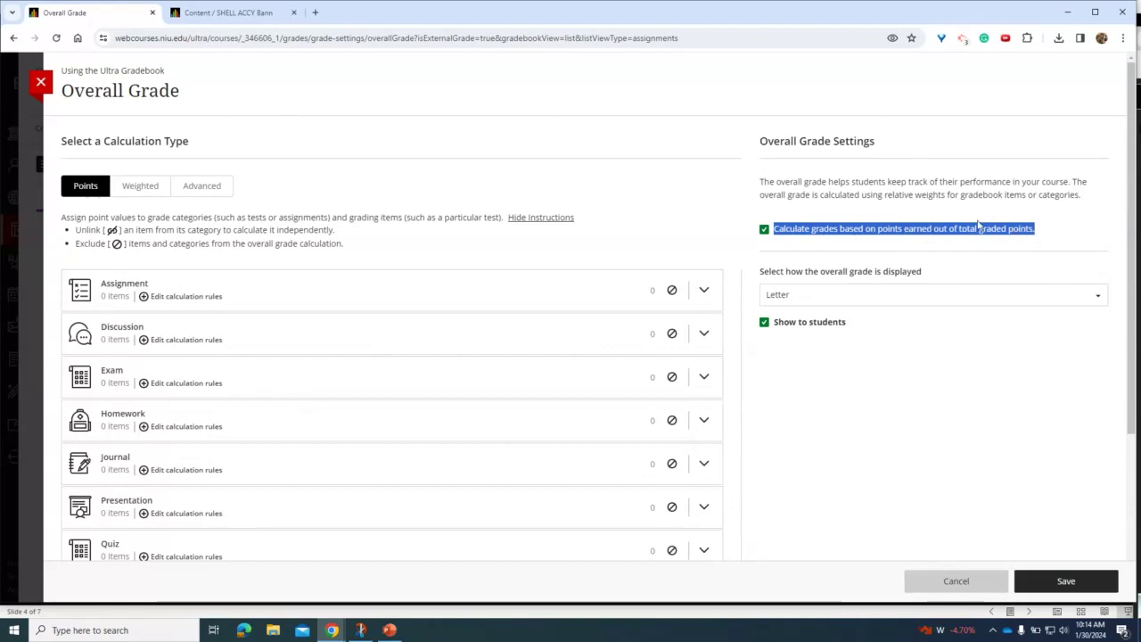
left_click(764, 230)
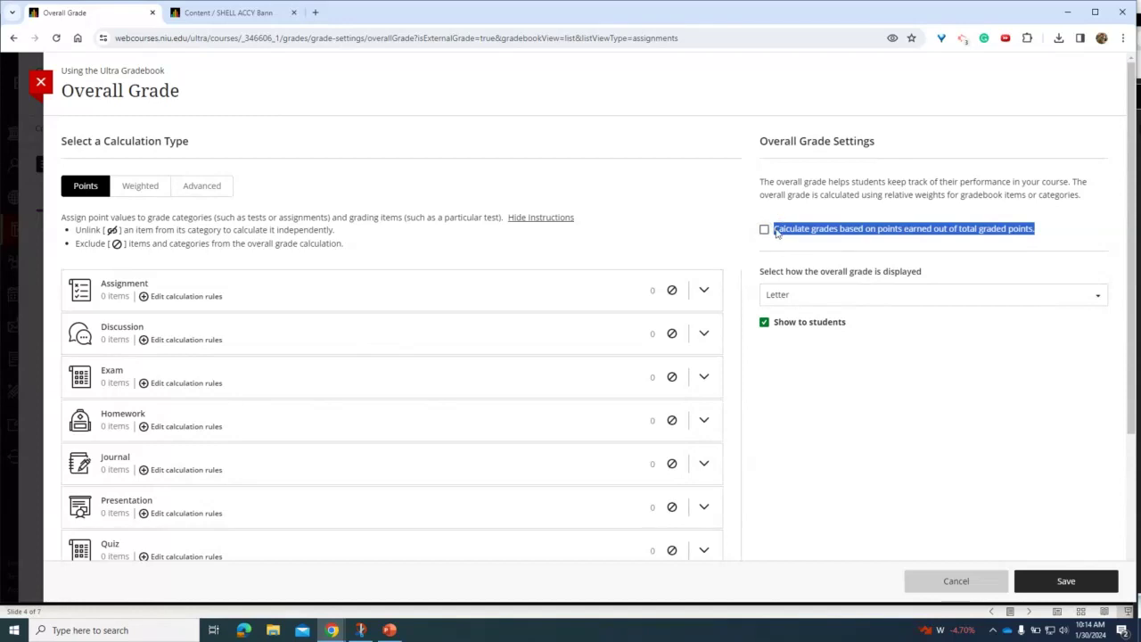
left_click(764, 230)
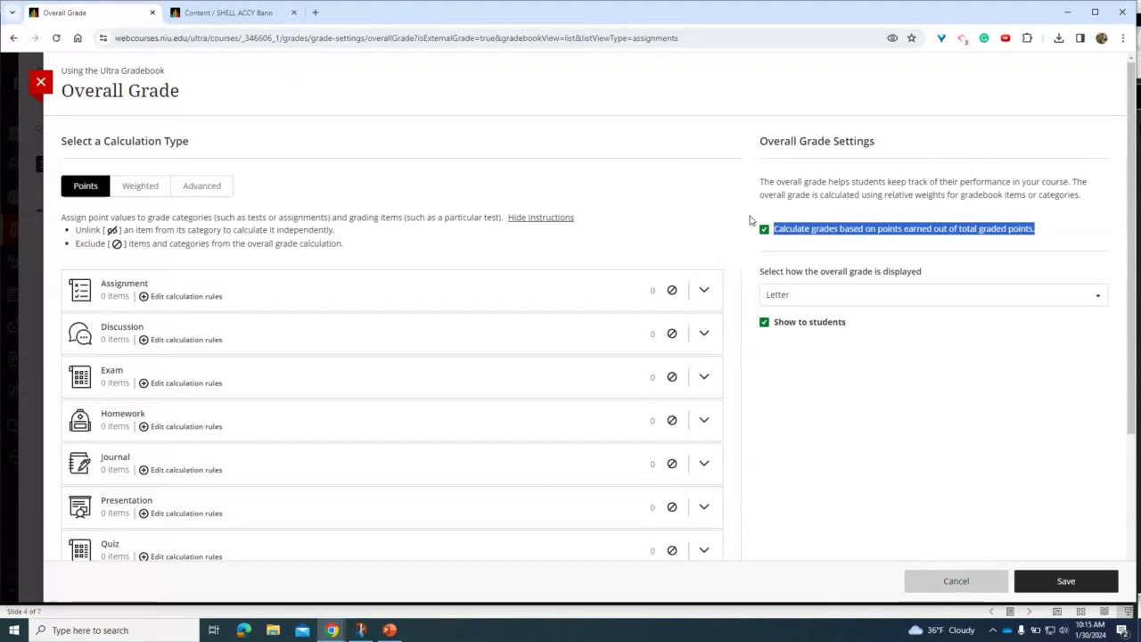
Review the overall grade's display format choices, keeping Letter, and toggle its visibility to students off and on again.
scroll(853, 291, "down", 1)
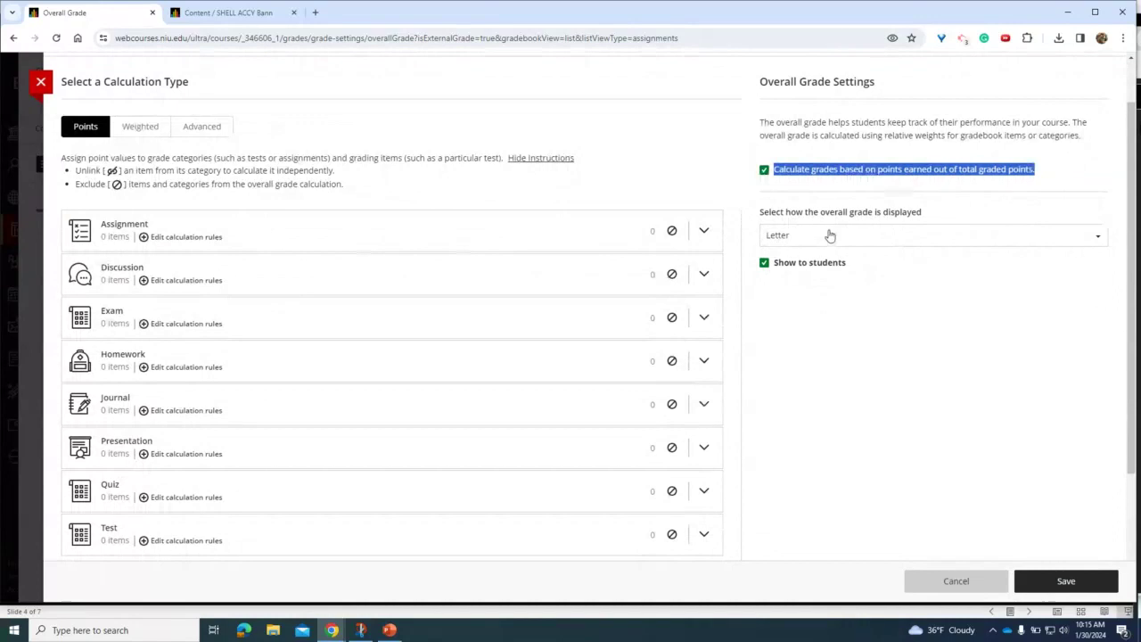
left_click(839, 244)
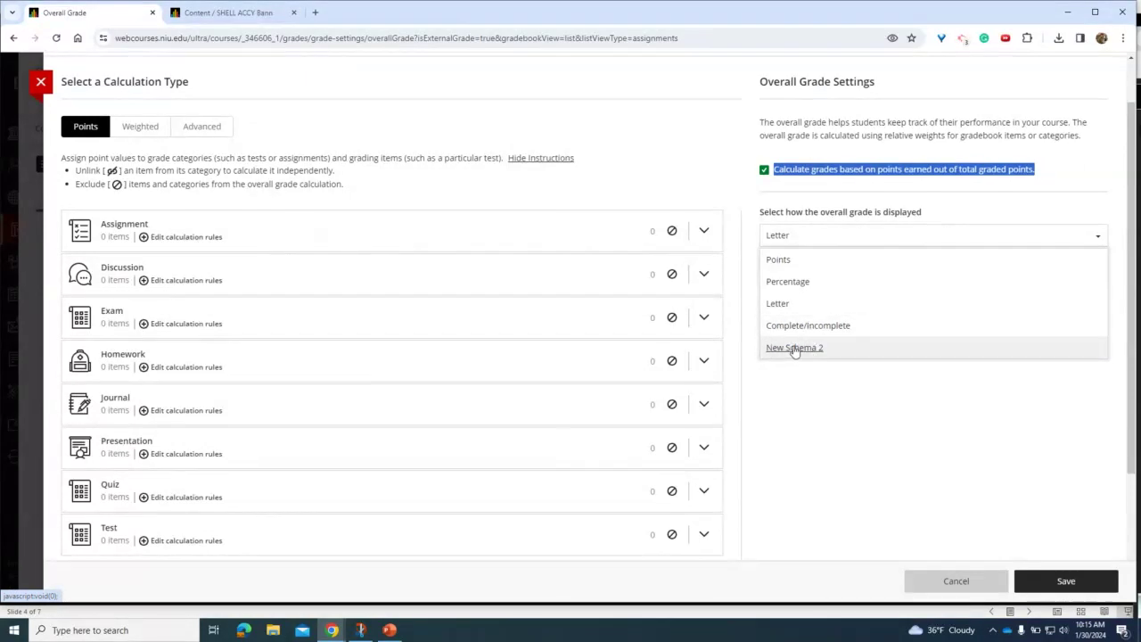
left_click(811, 374)
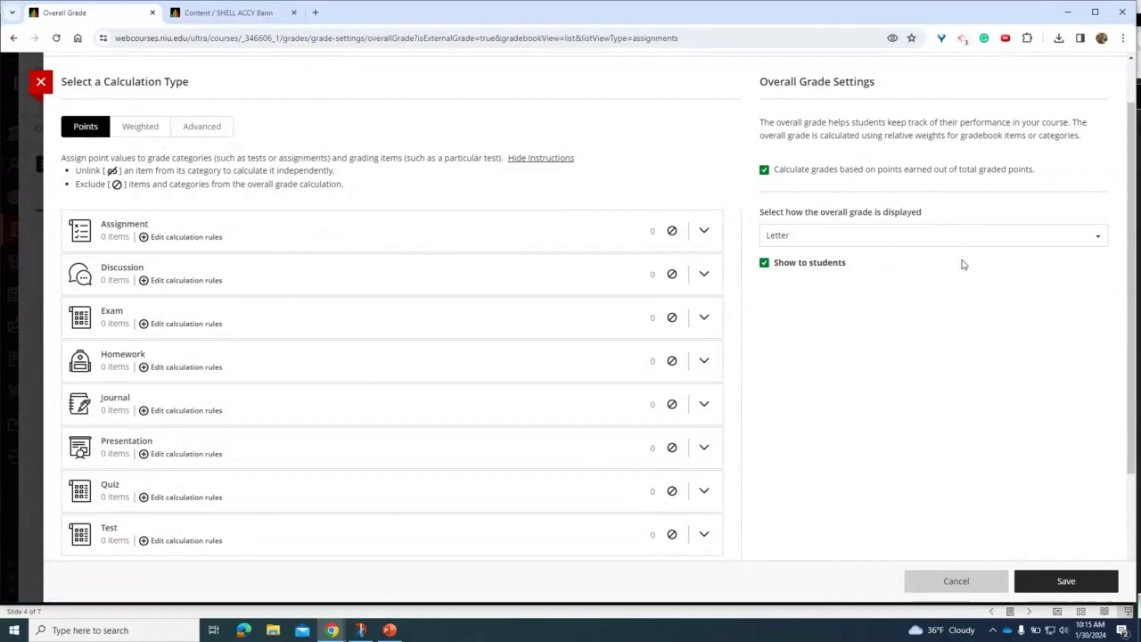
left_click(764, 264)
left_click(765, 264)
scroll(758, 349, "down", 3)
scroll(807, 355, "up", 3)
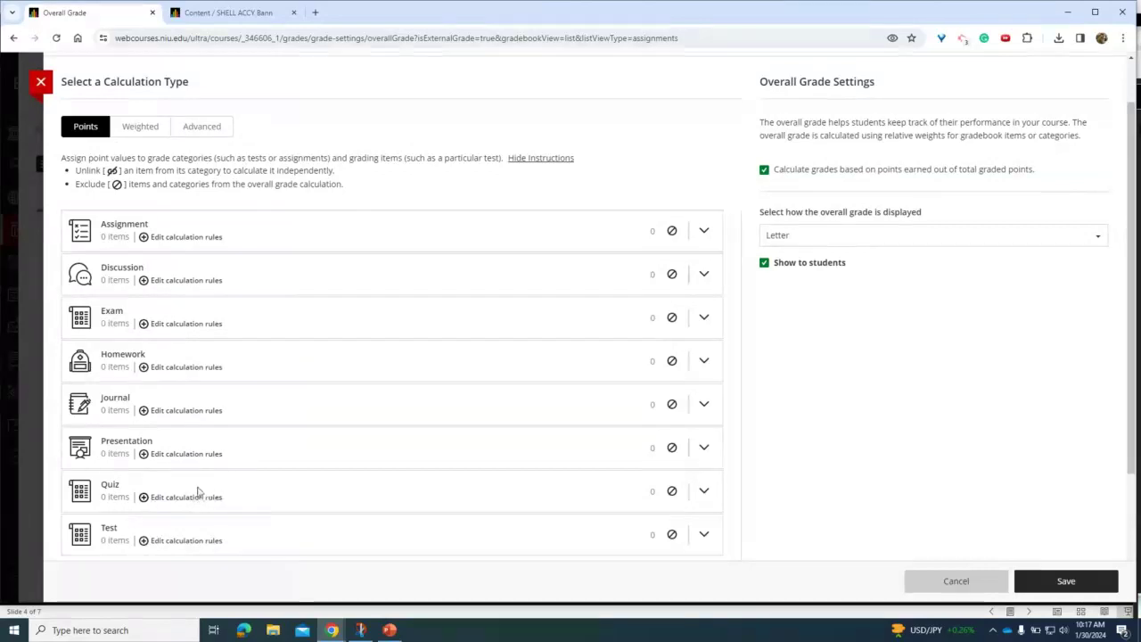
Enable the Quiz category's calculation rule with Drop Scores selected, and cancel without applying it.
left_click(160, 497)
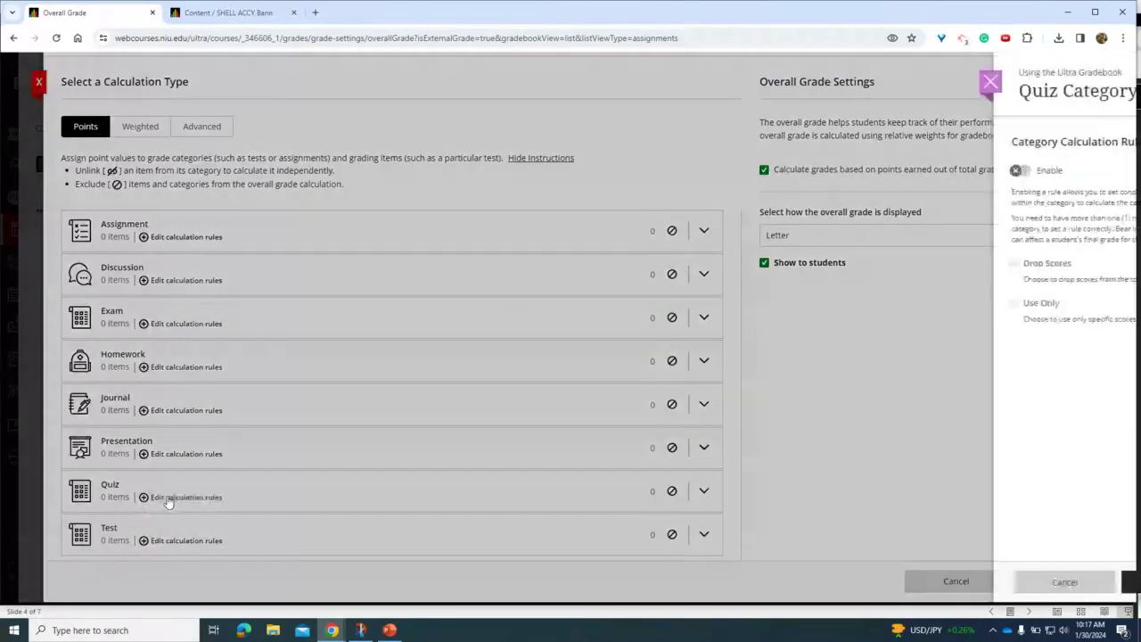
key("Escape")
left_click(167, 498)
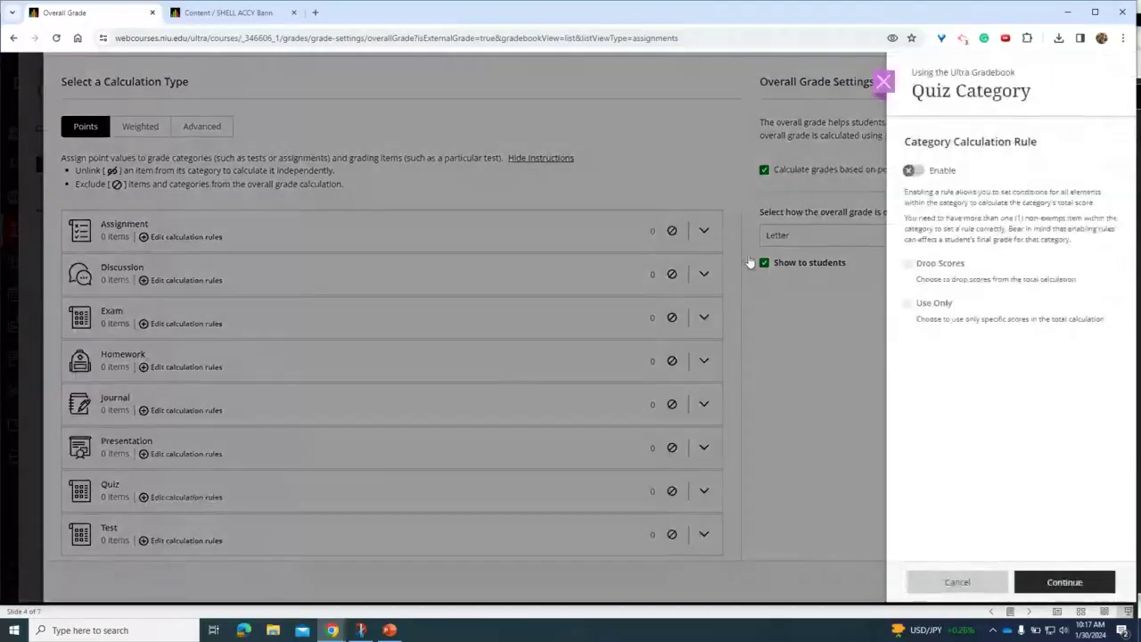
left_click(913, 170)
left_click(906, 265)
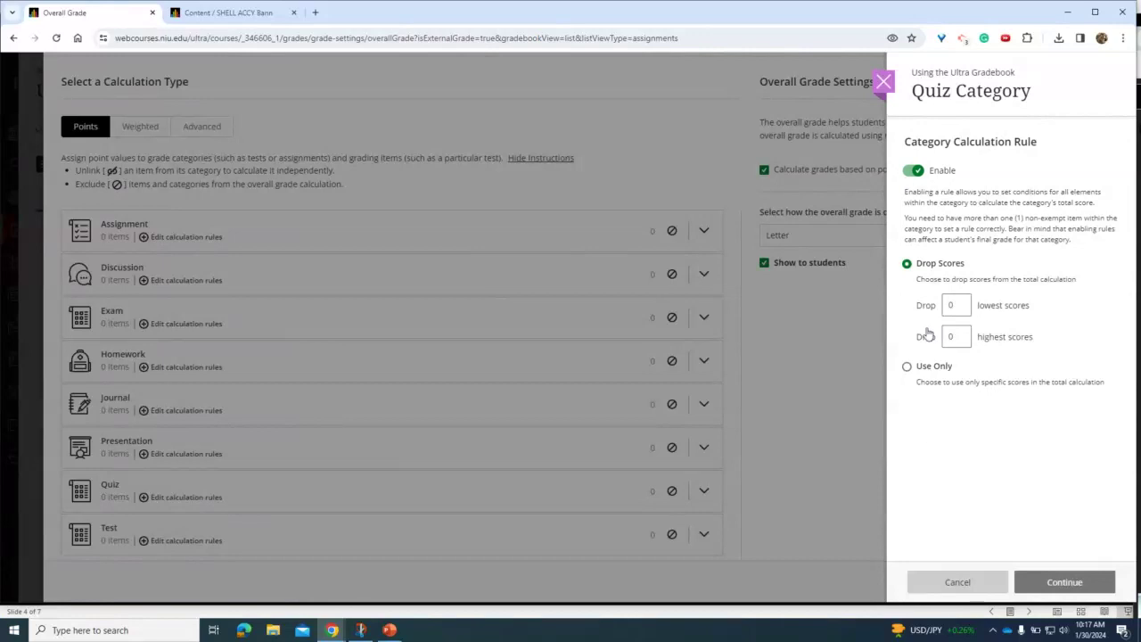
left_click(955, 584)
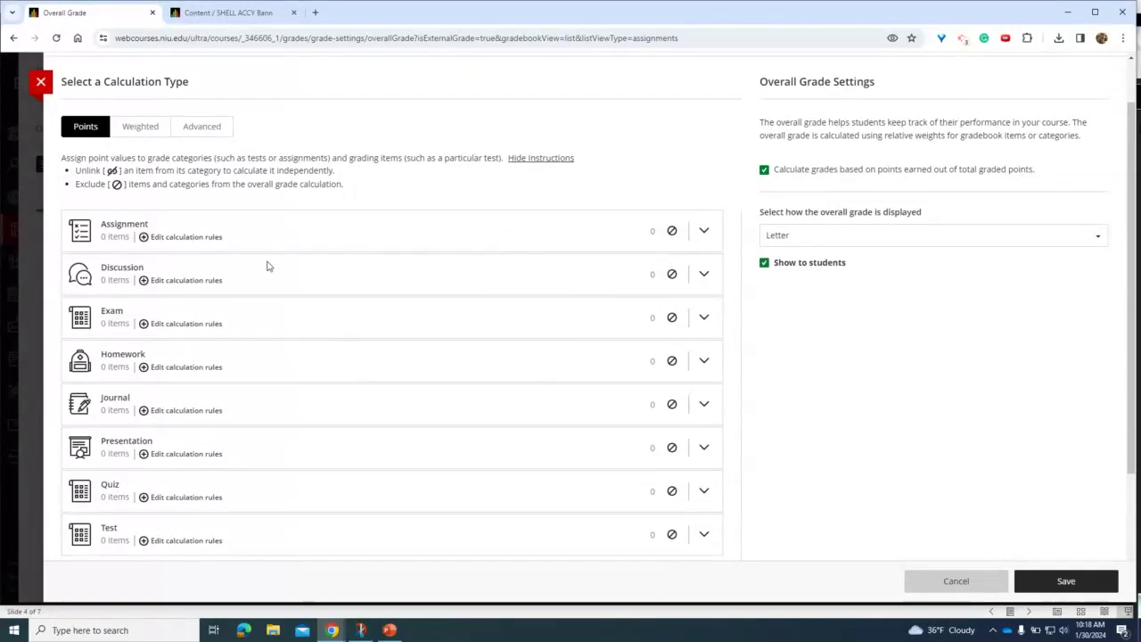
Expand and collapse the Assignment category and read the instruction on excluding items and categories from the overall grade.
left_click(704, 232)
left_click(704, 232)
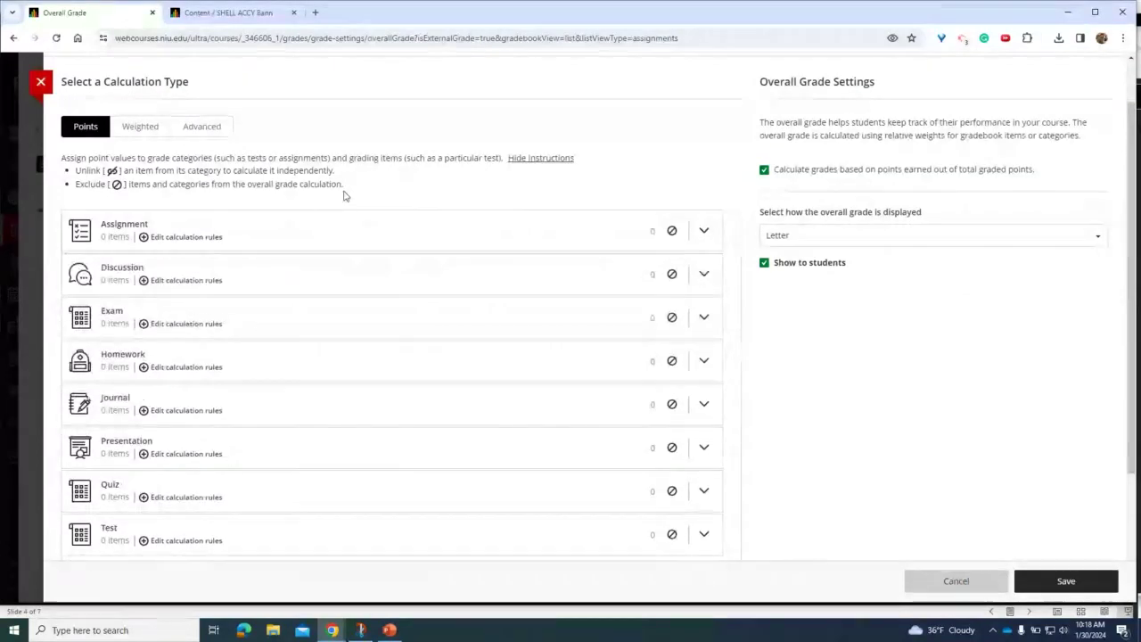
left_click_drag(95, 184, 342, 183)
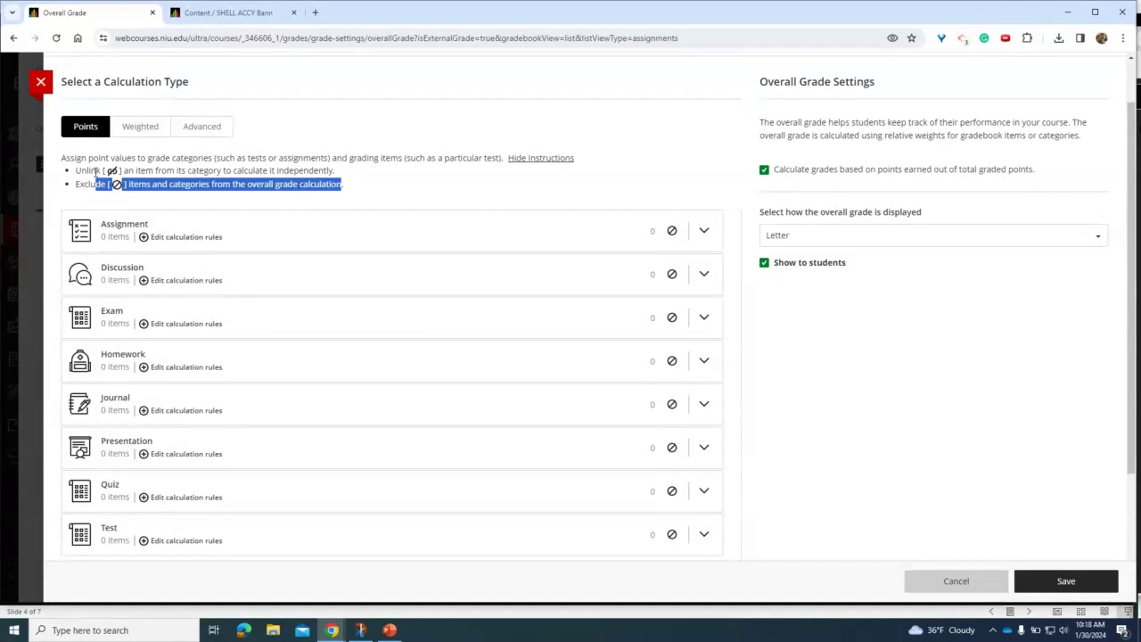
Switch the overall grade's calculation type to Weighted and review the percentages of all grade categories.
left_click(155, 126)
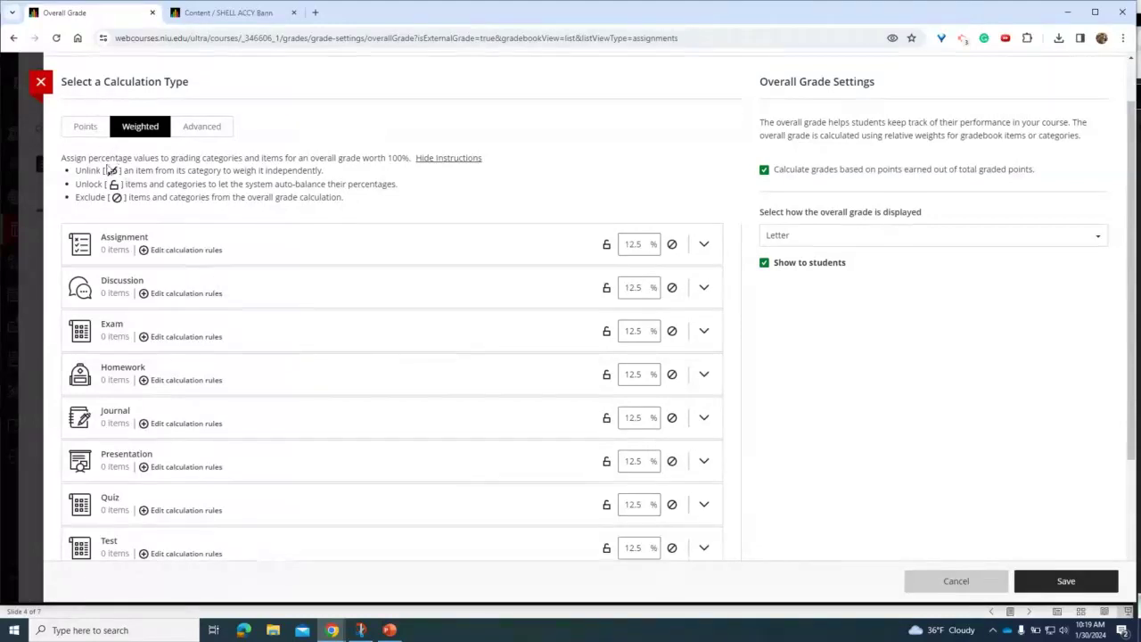
scroll(438, 351, "down", 2)
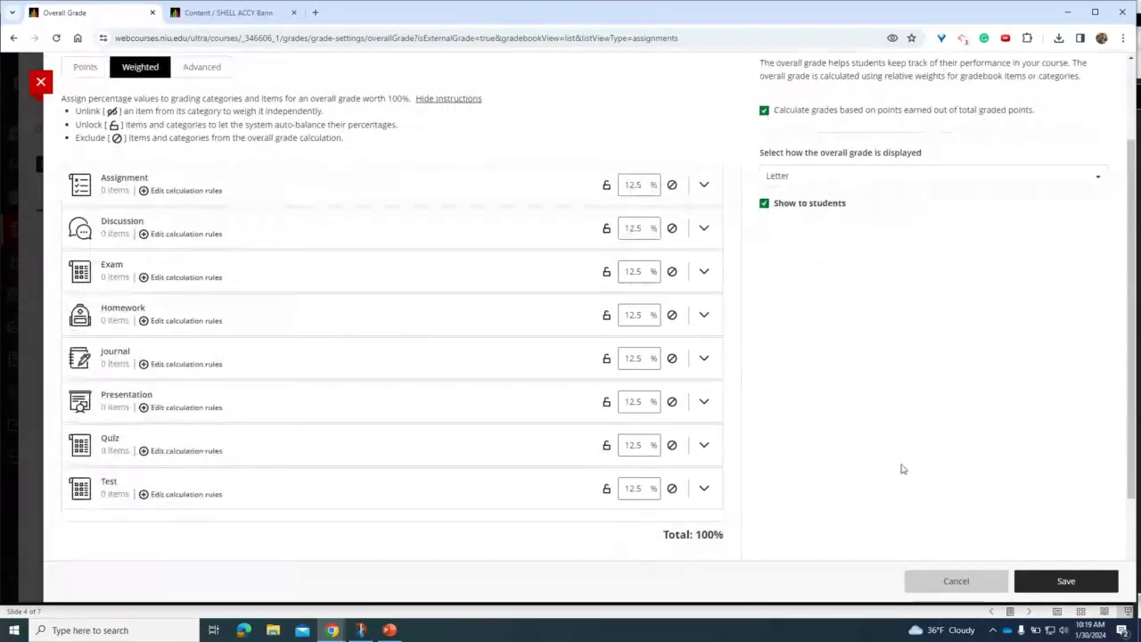
Leave the overall grade setup without saving and start a new, unnamed grade category in the gradebook settings.
left_click(40, 81)
left_click(663, 215)
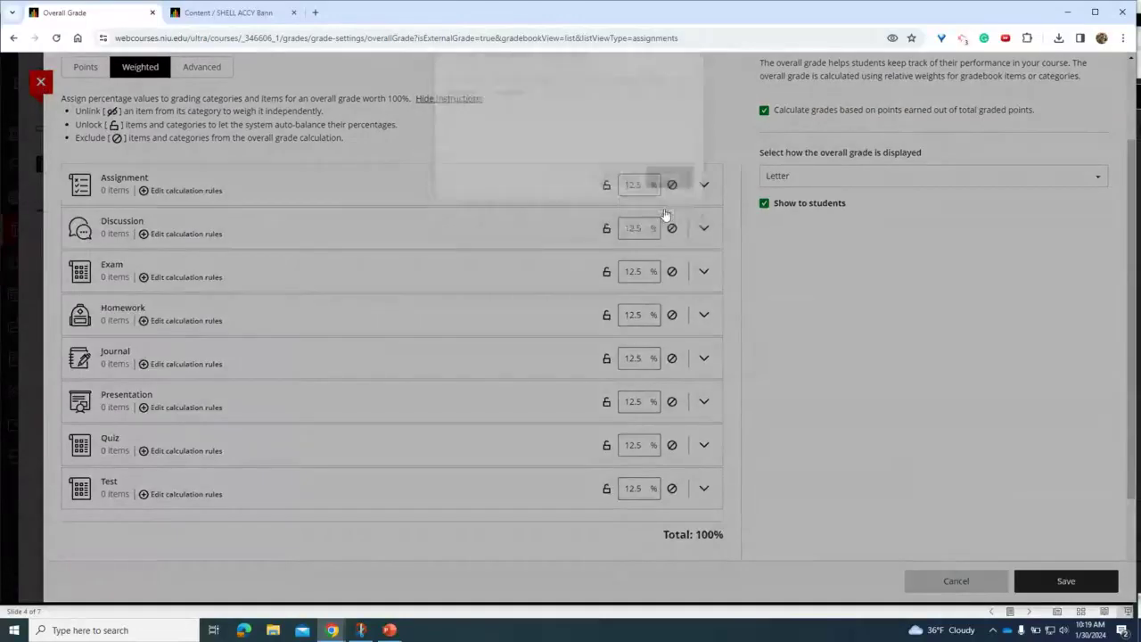
scroll(998, 335, "down", 2)
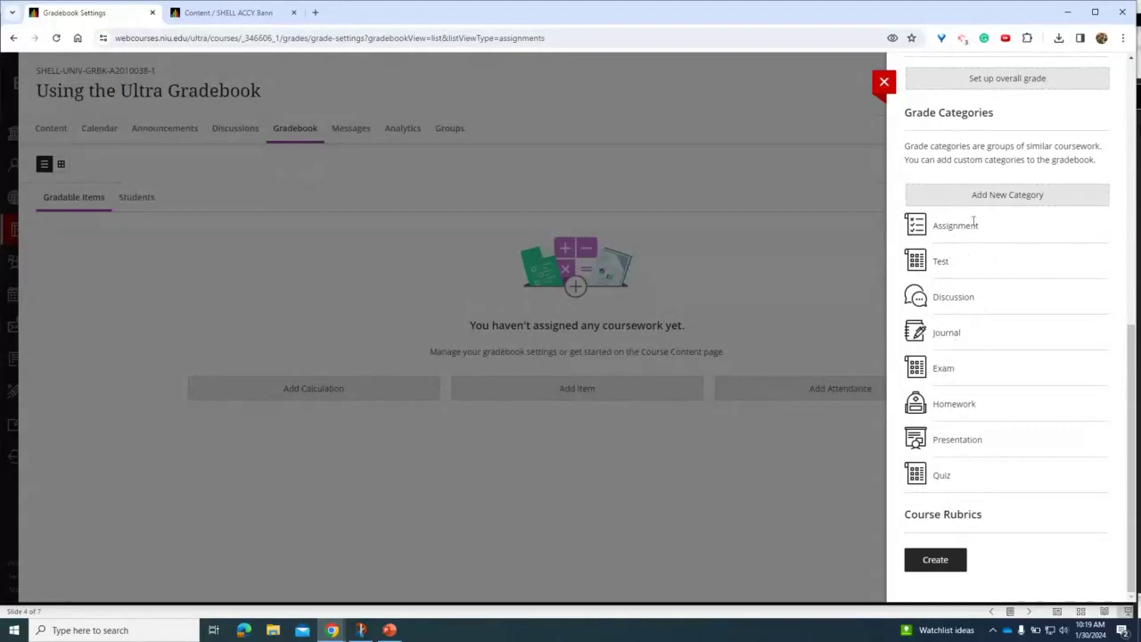
left_click(975, 194)
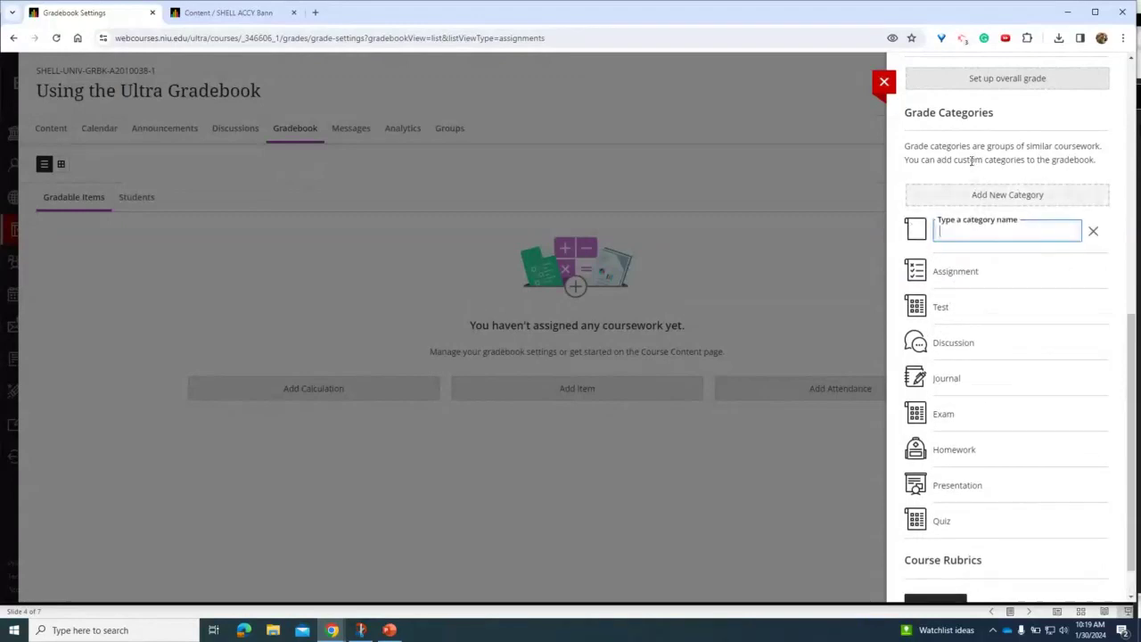
scroll(971, 160, "up", 2)
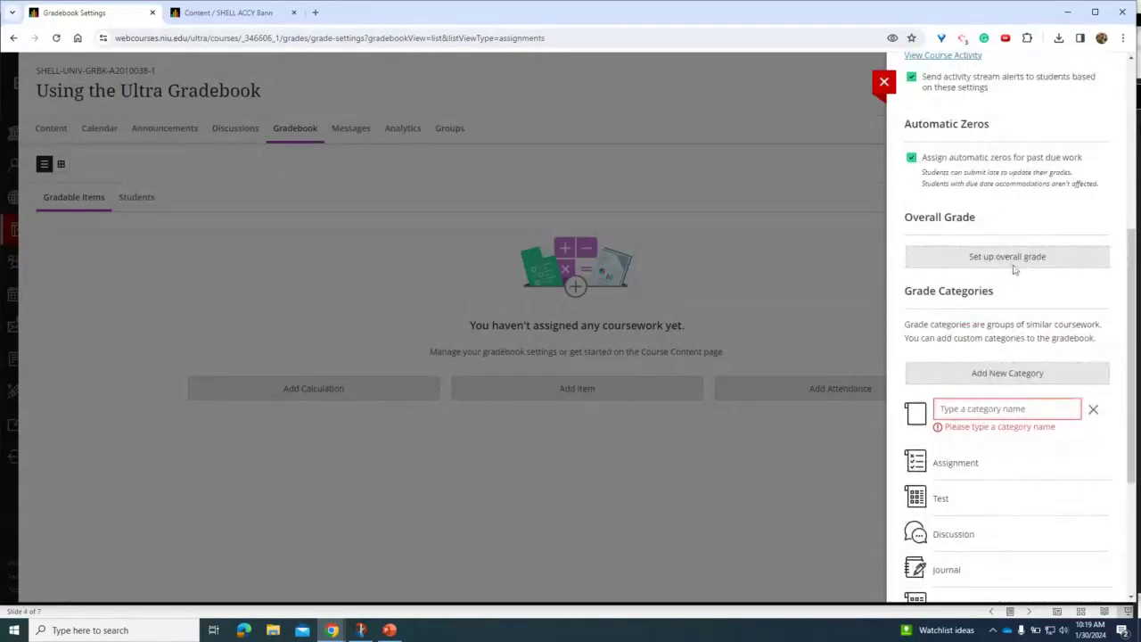
Set up the overall grade with the Points format and return to the gradebook settings.
left_click(1013, 264)
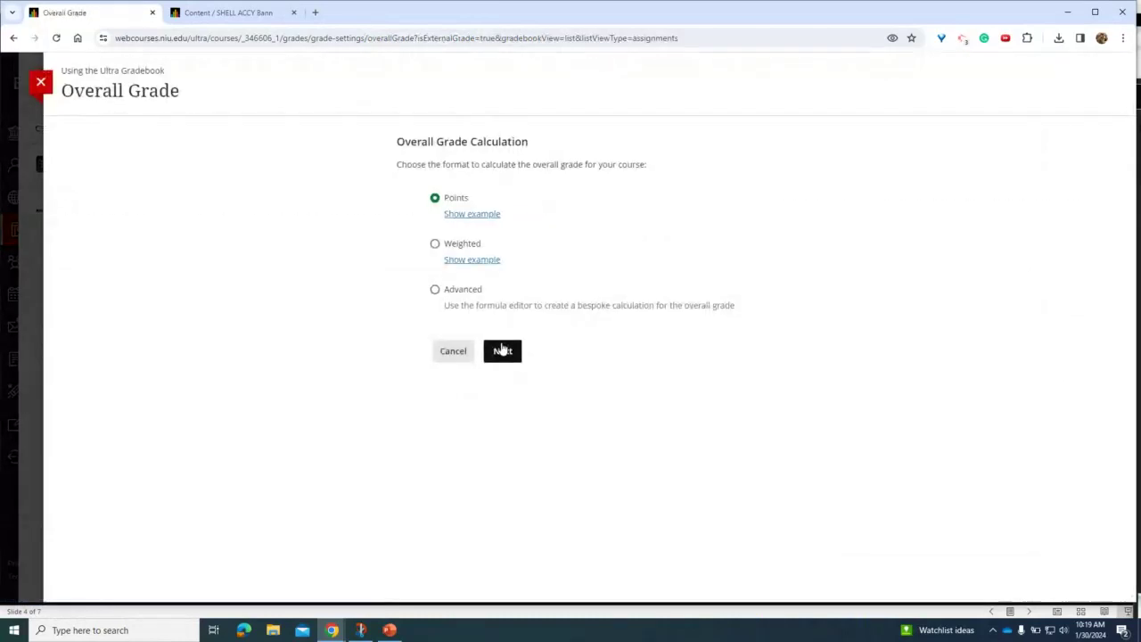
left_click(502, 350)
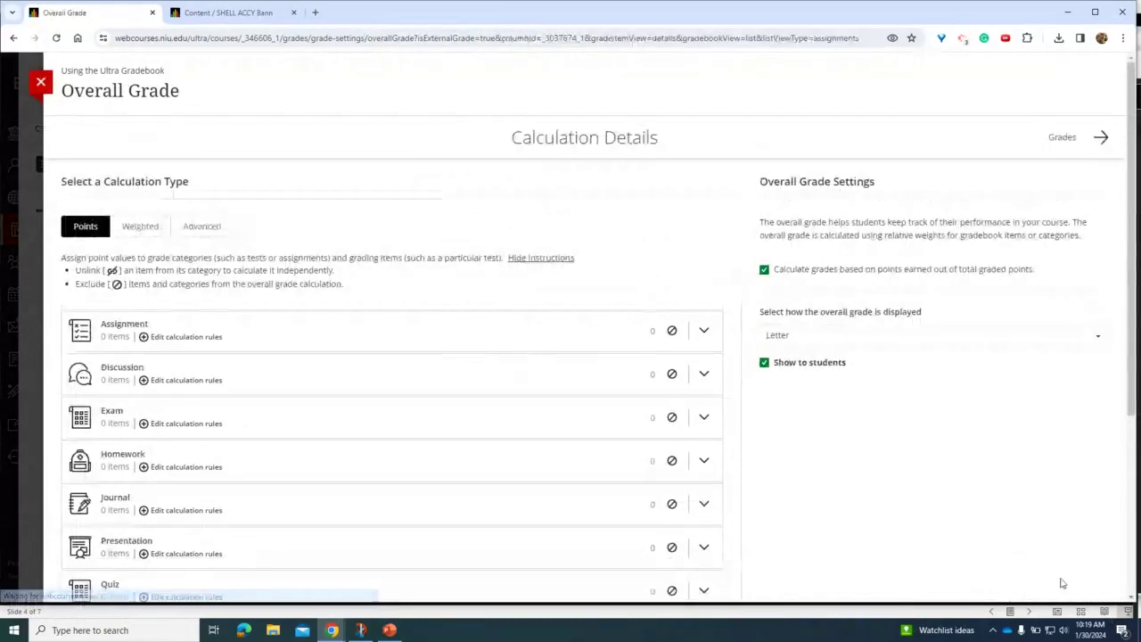
left_click(673, 333)
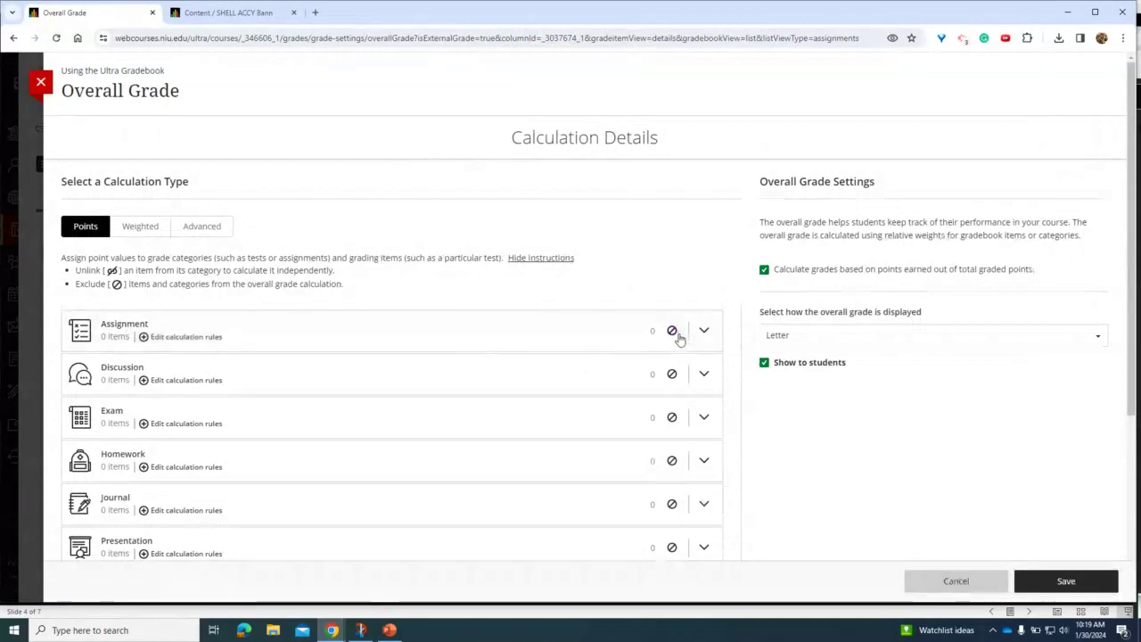
left_click(41, 82)
left_click(668, 211)
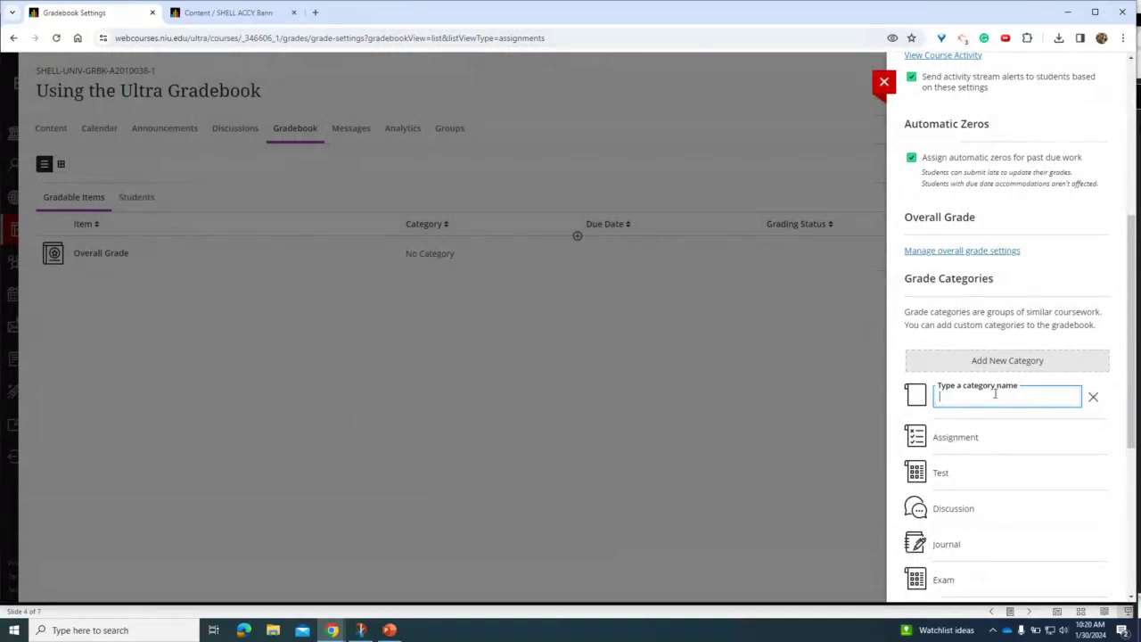
Try to name the new grade category Simulations and check the category list.
type("Simulations")
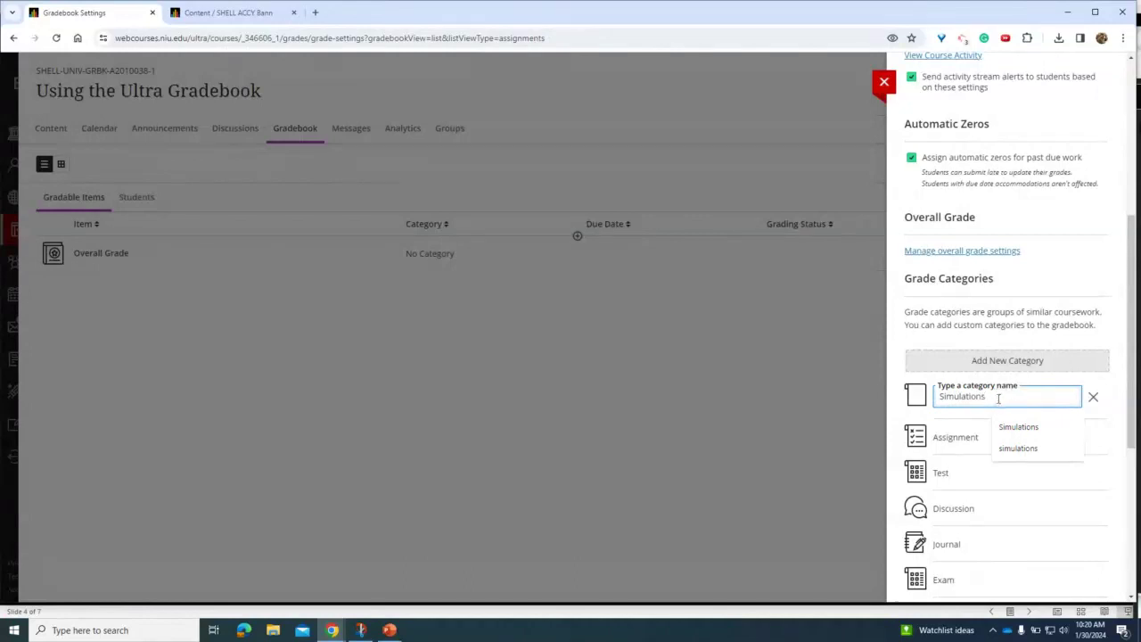
left_click(1018, 427)
left_click(1054, 370)
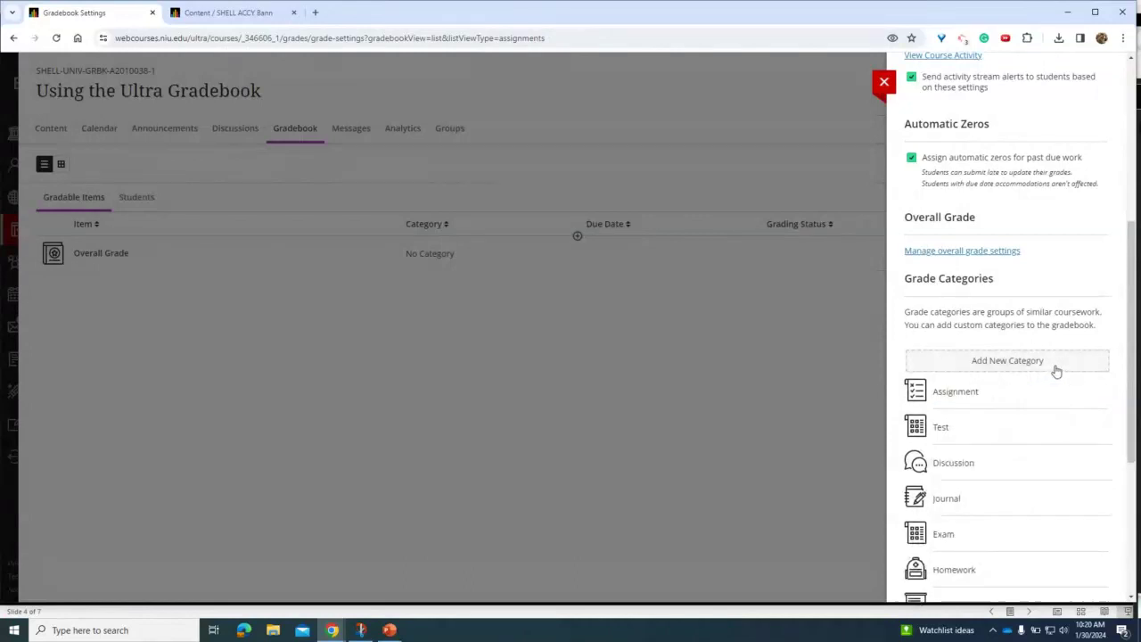
scroll(1029, 384, "down", 3)
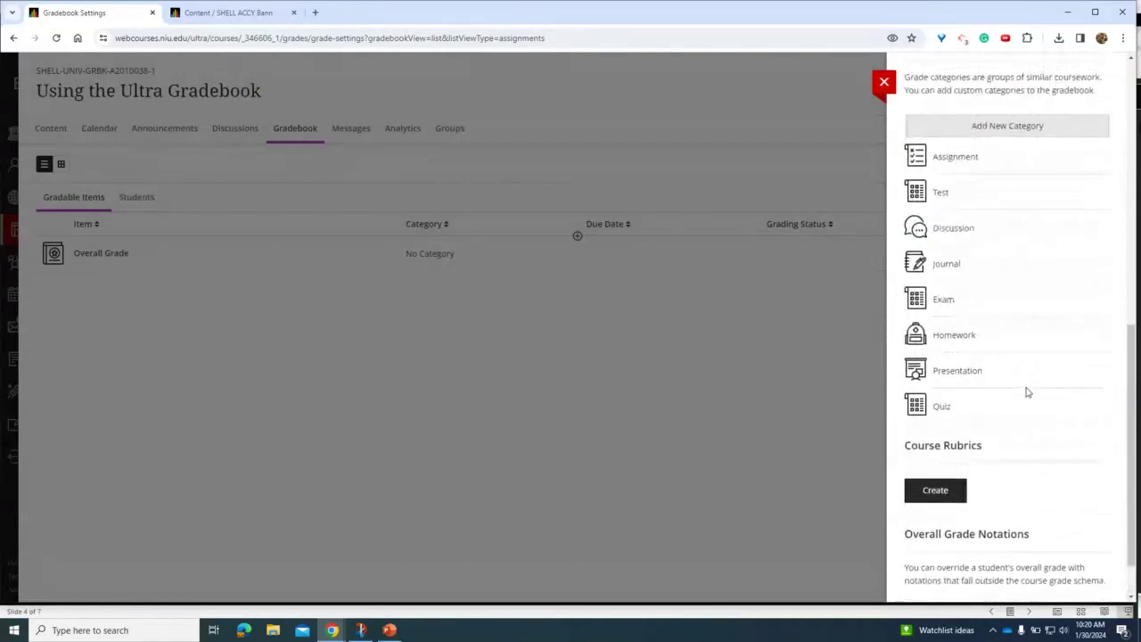
Try to add a custom grade category named Presentations and look through the category list.
left_click(996, 125)
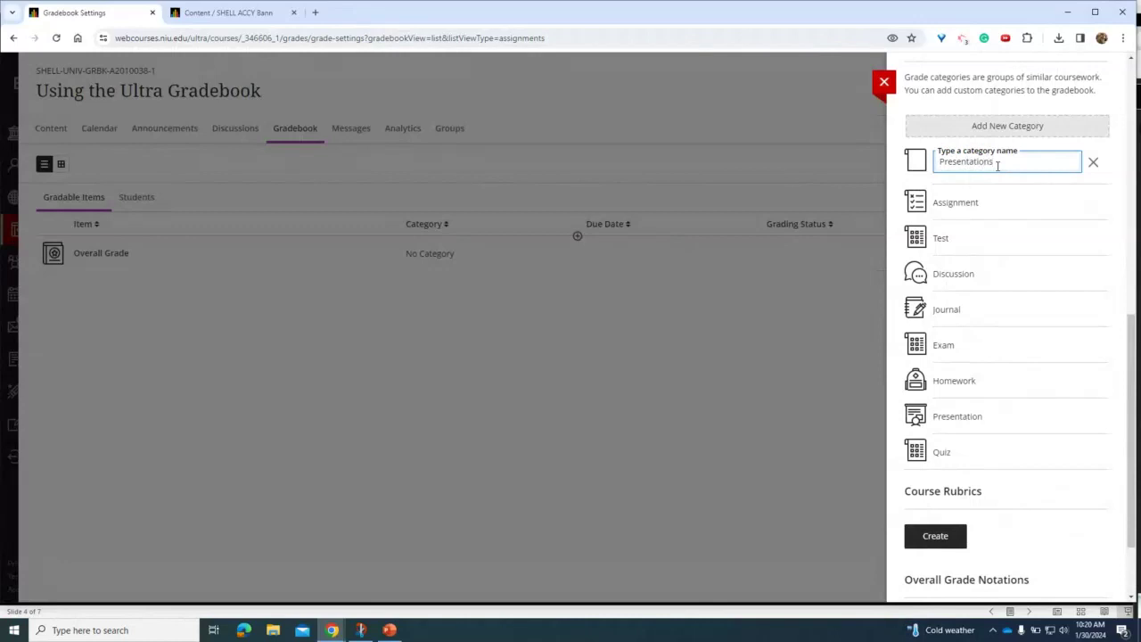
key("Return")
scroll(985, 239, "up", 2)
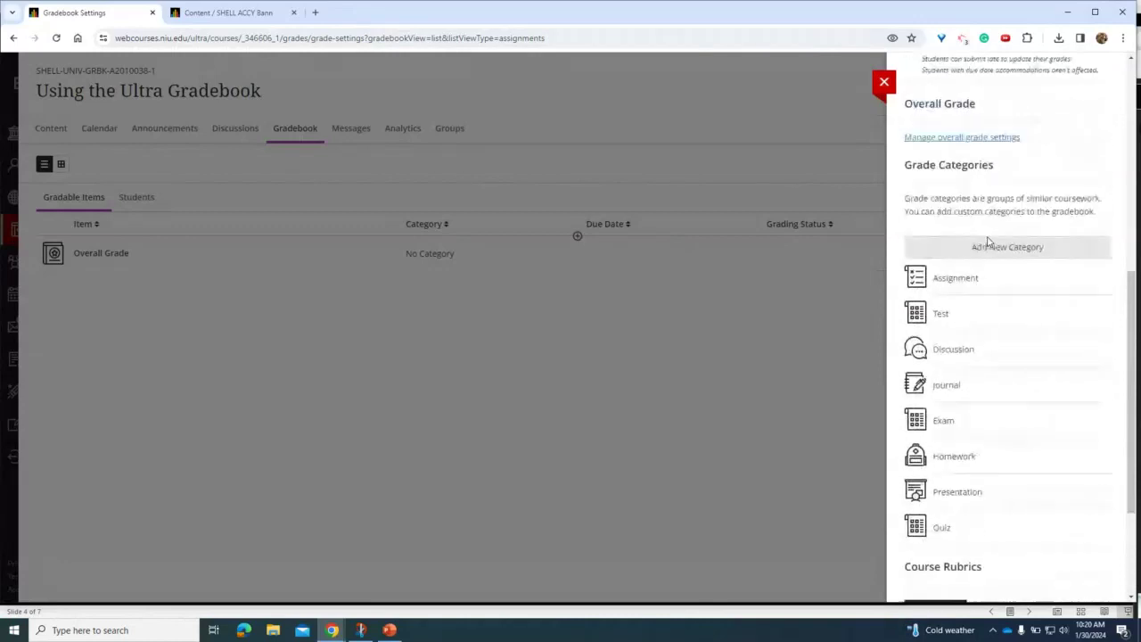
scroll(988, 428, "down", 2)
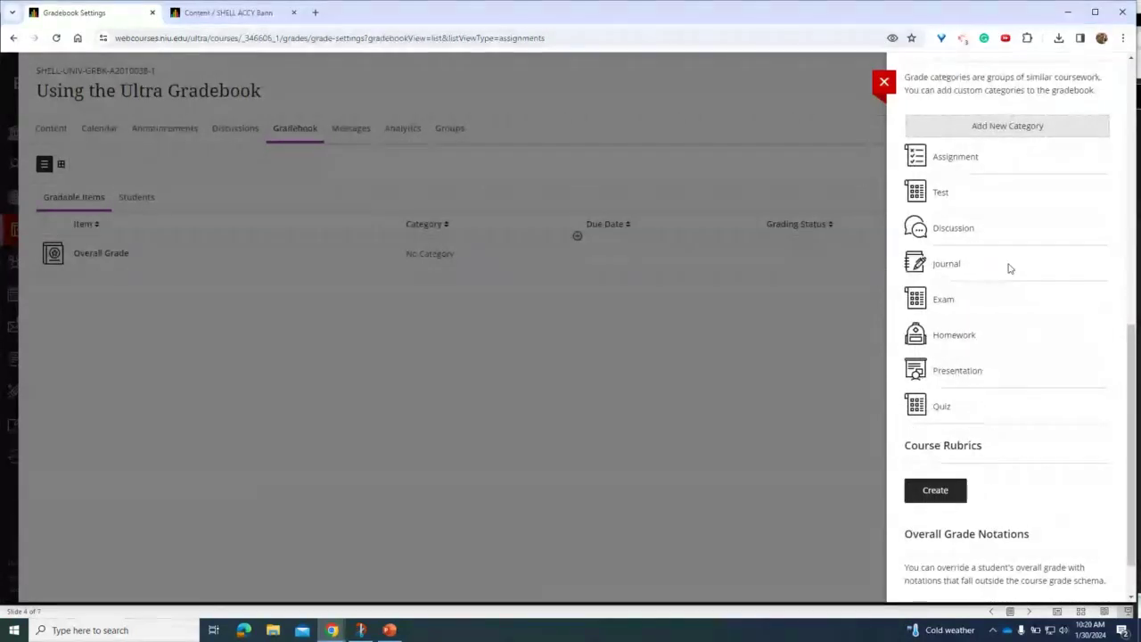
Try twice more to add a custom grade category named Simulations.
left_click(997, 125)
type("S")
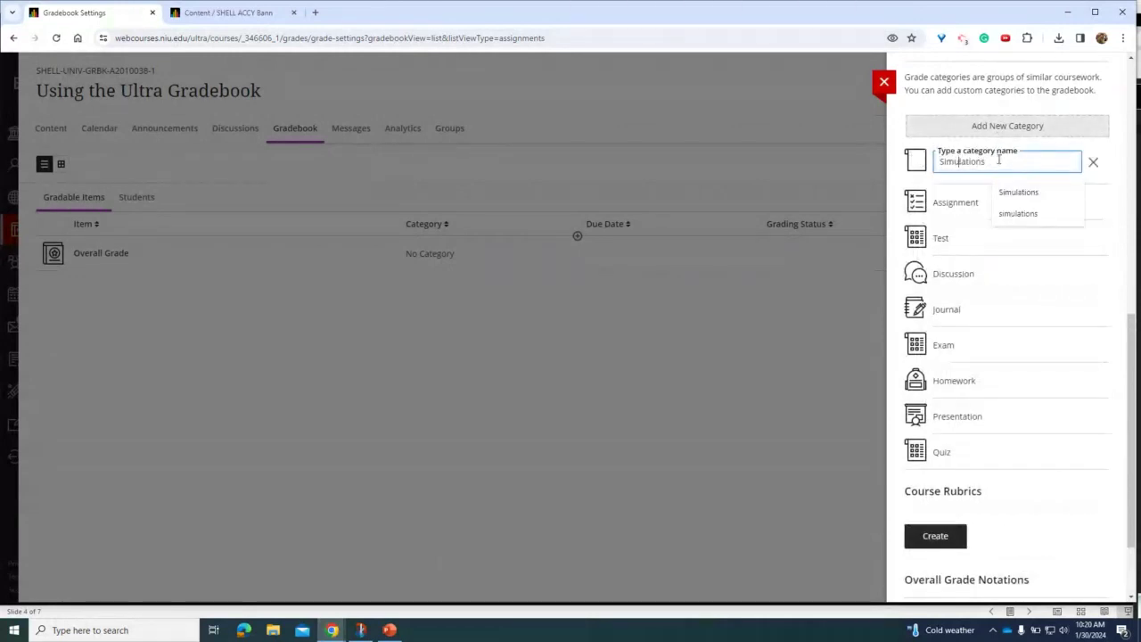
type("imulations")
key("Return")
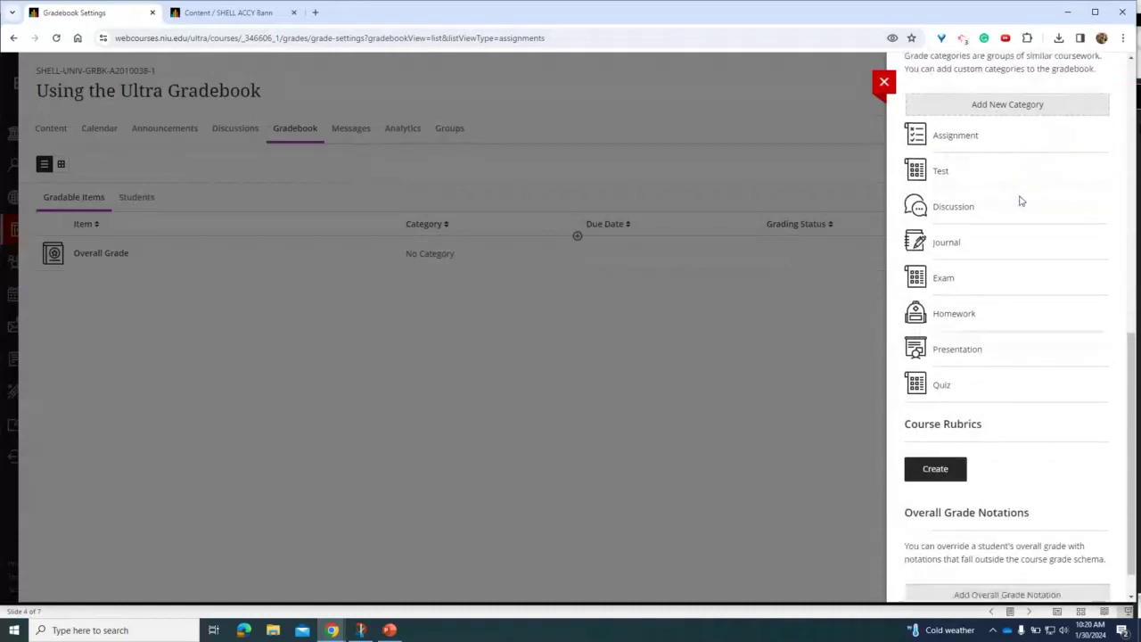
scroll(1016, 179, "up", 3)
left_click(1032, 306)
type("Simulations")
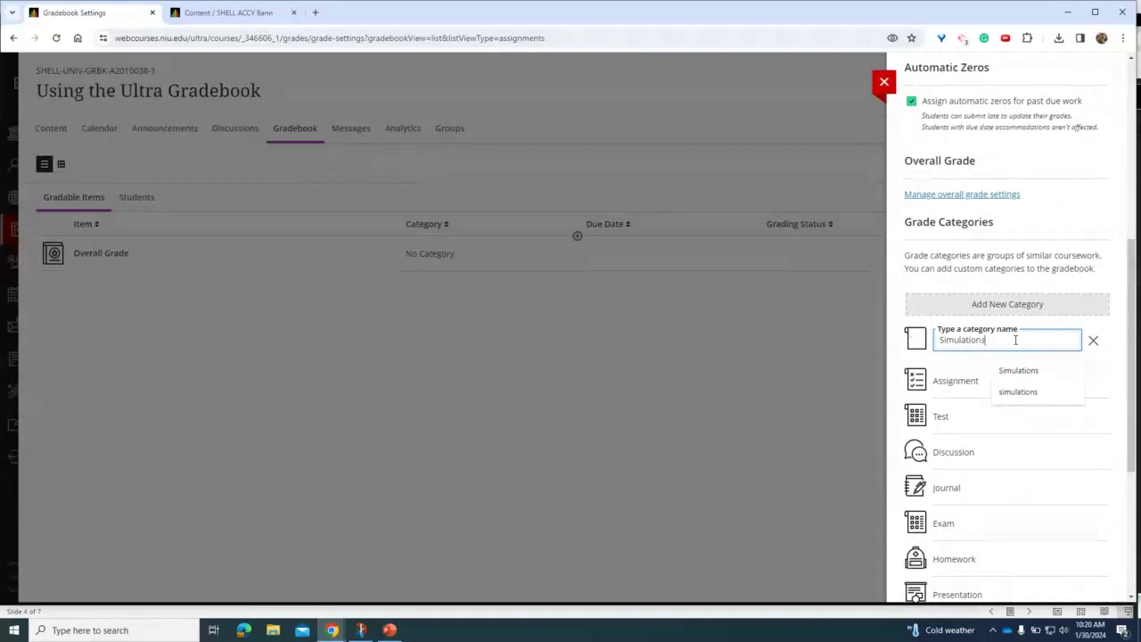
key("Return")
scroll(1013, 344, "down", 2)
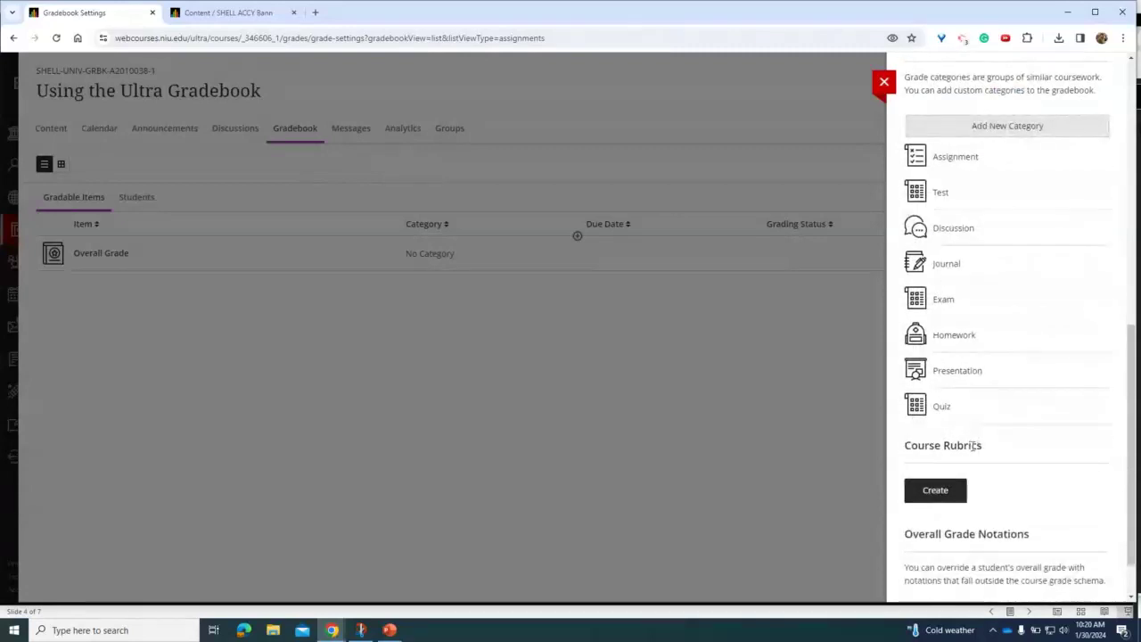
Try to add the Simulations category once more, leaving the name field to commit the entry.
scroll(975, 436, "up", 3)
left_click(1002, 306)
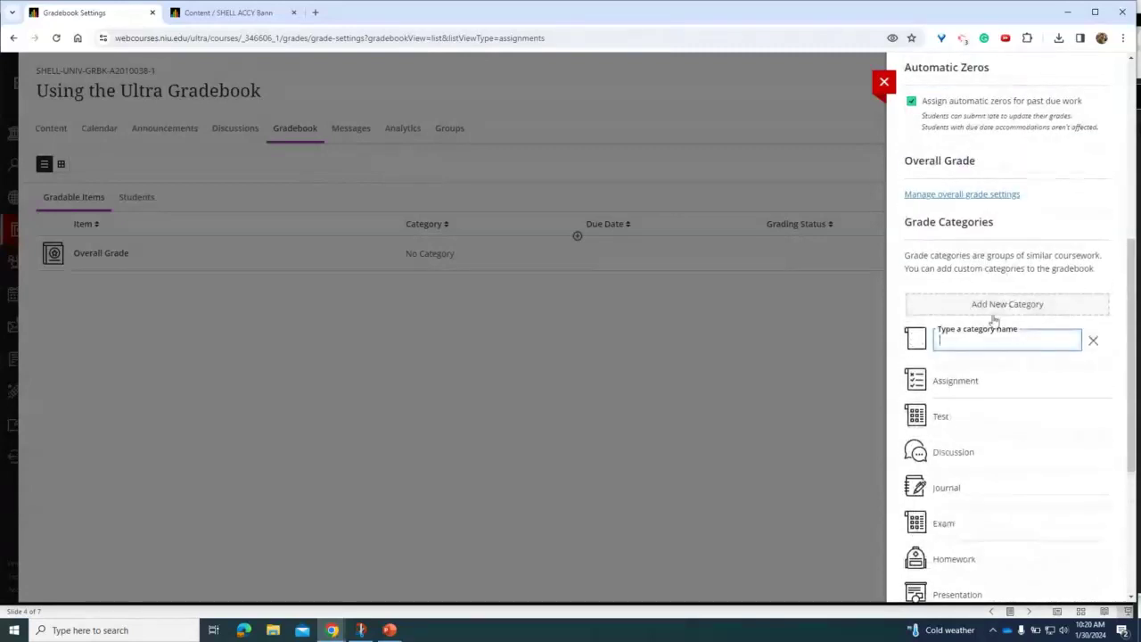
type("S")
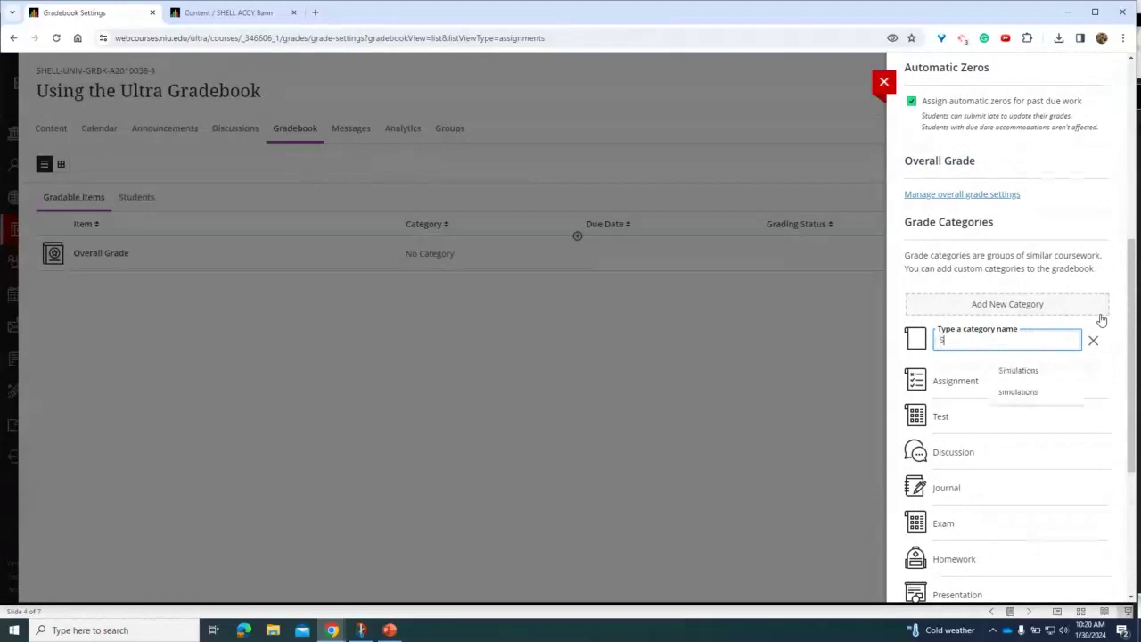
type("imulations")
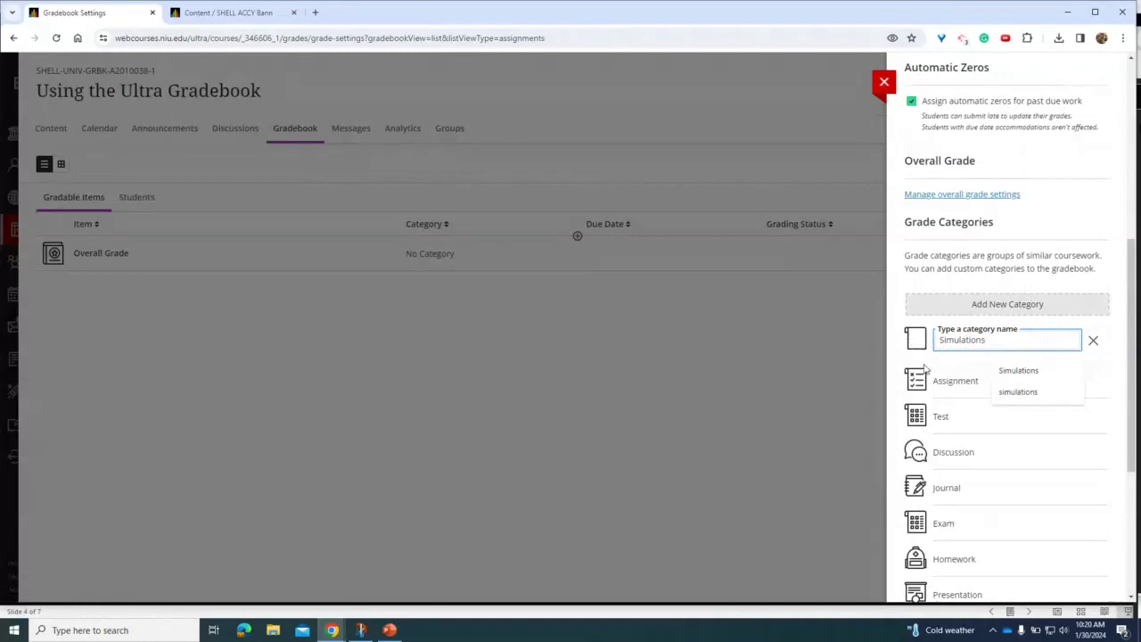
scroll(932, 374, "down", 3)
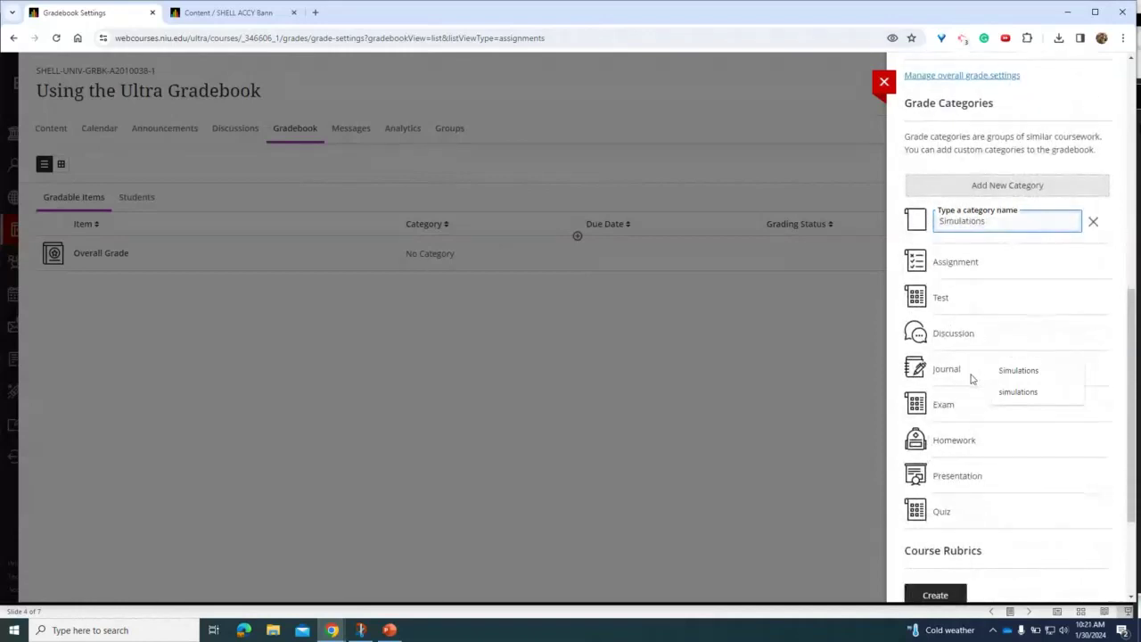
left_click(998, 371)
left_click(988, 231)
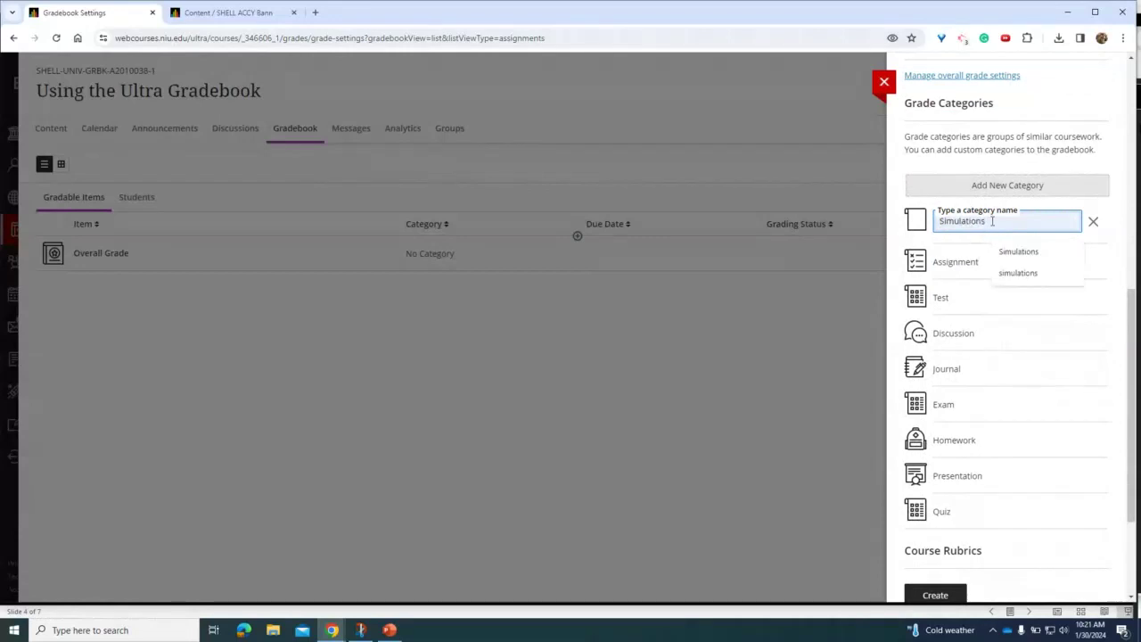
left_click(977, 247)
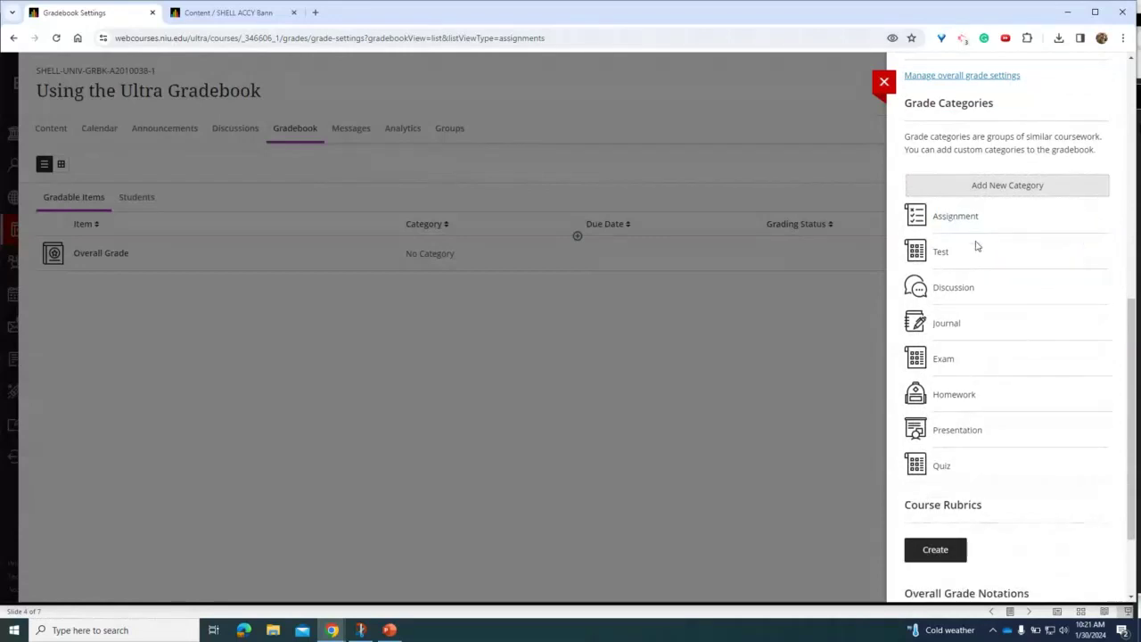
Look over the grade categories, course rubrics and overall grade notations, and close the gradebook settings.
scroll(976, 247, "up", 2)
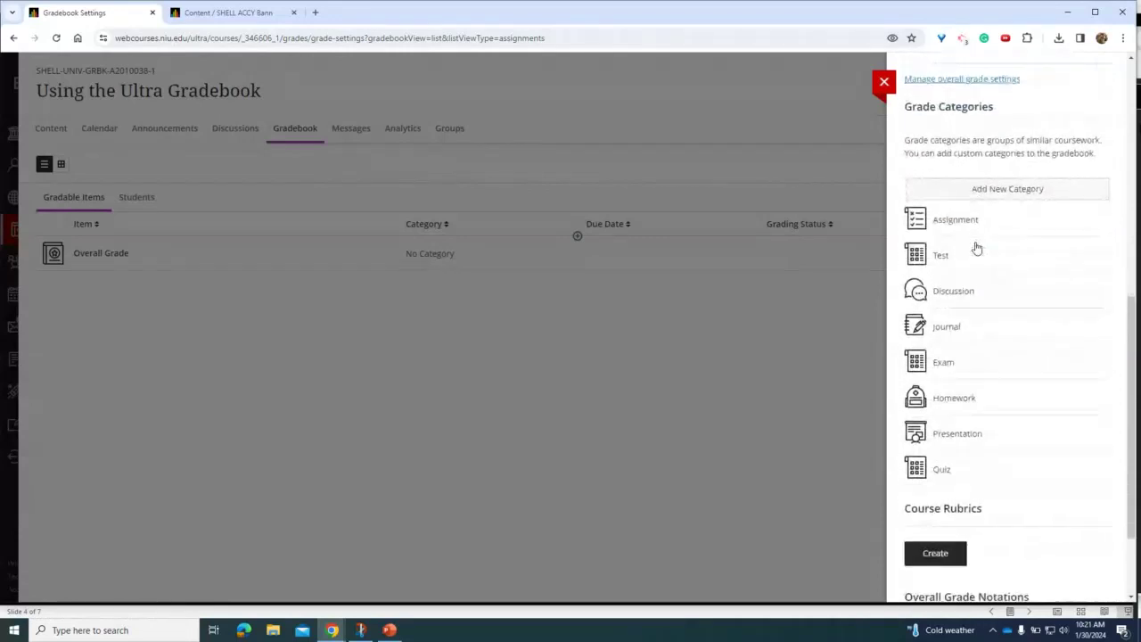
scroll(976, 247, "down", 4)
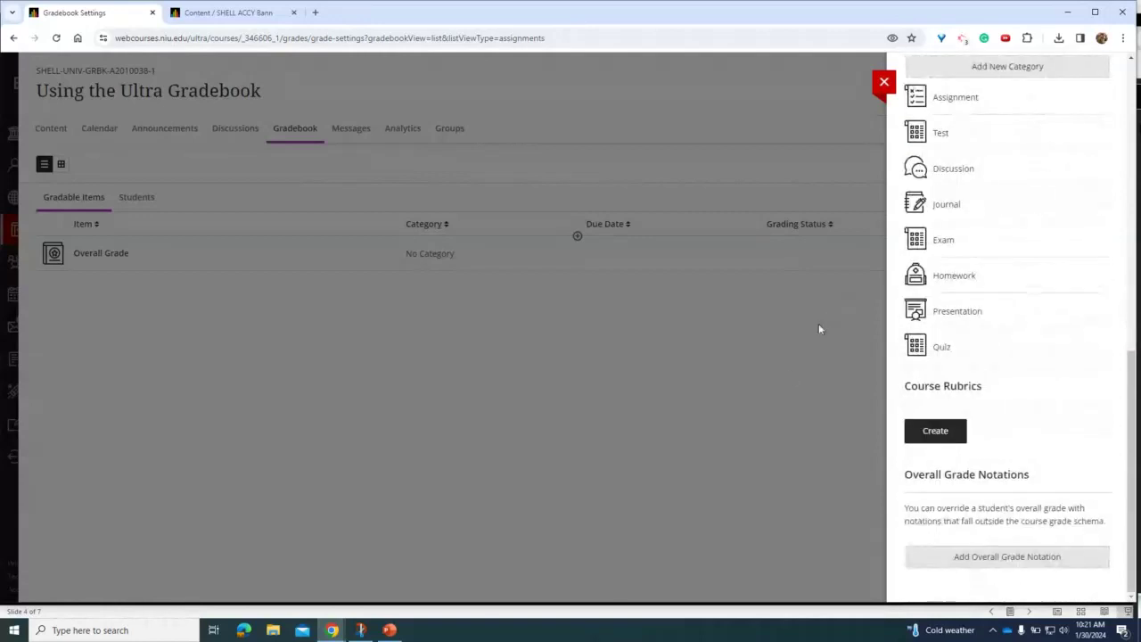
left_click(704, 354)
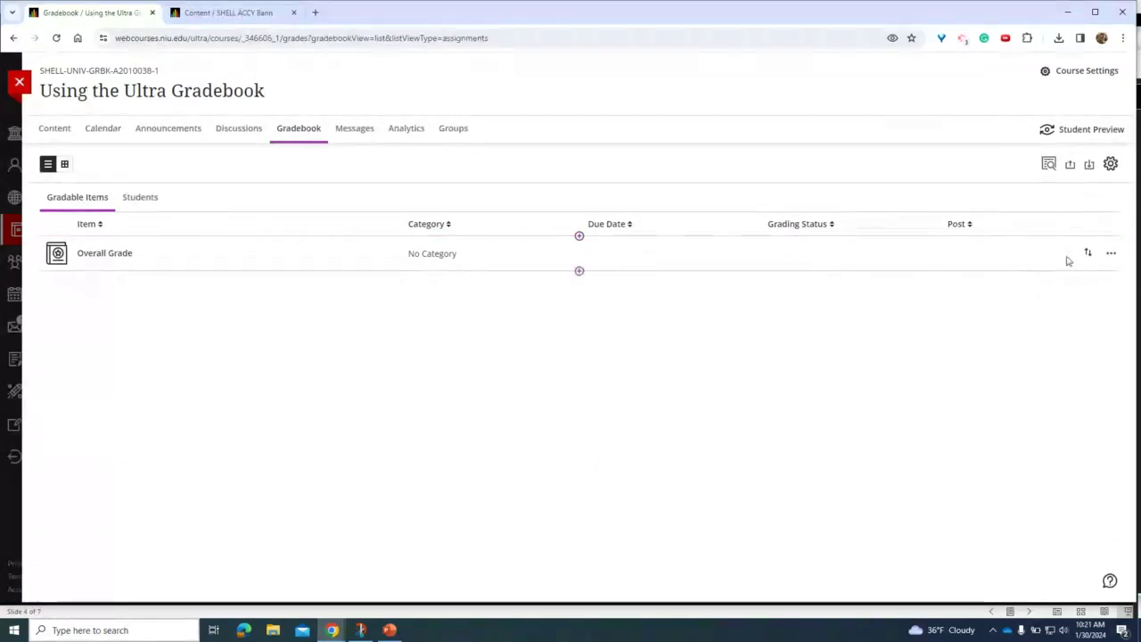
left_click_drag(1088, 253, 1114, 258)
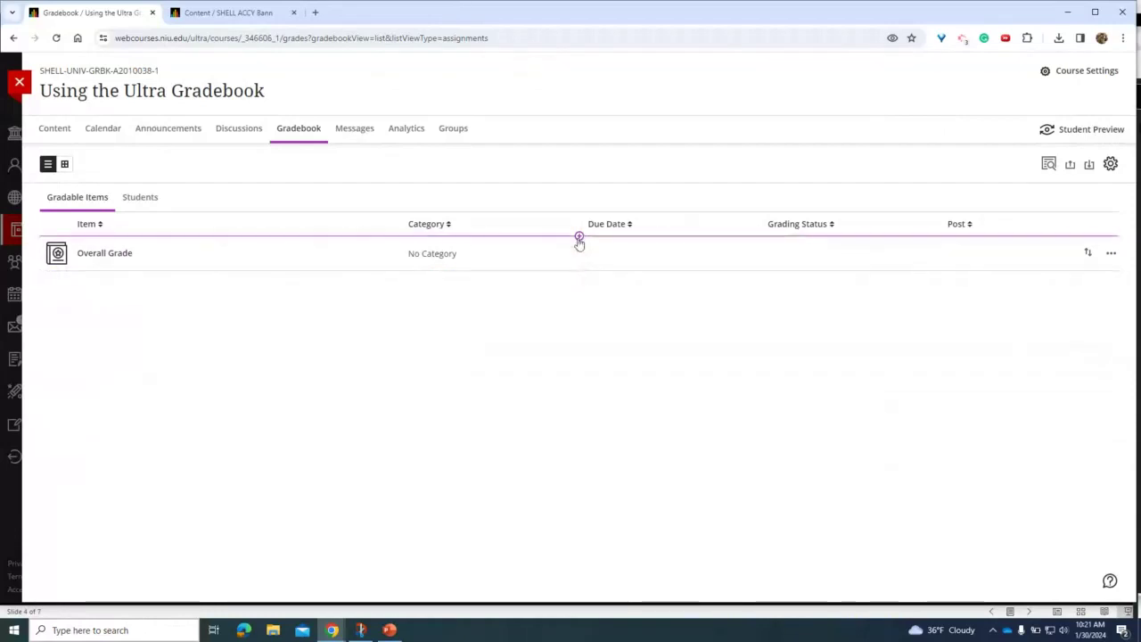
Add a new gradebook item below the Overall Grade and title it In Class Test 1.
left_click(579, 271)
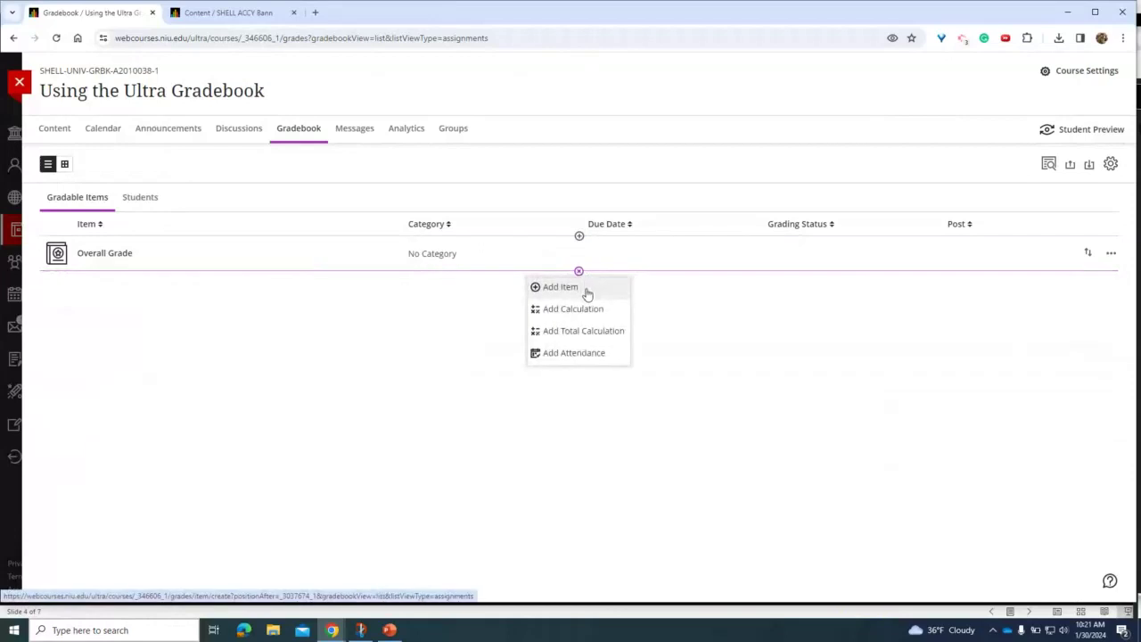
left_click(587, 294)
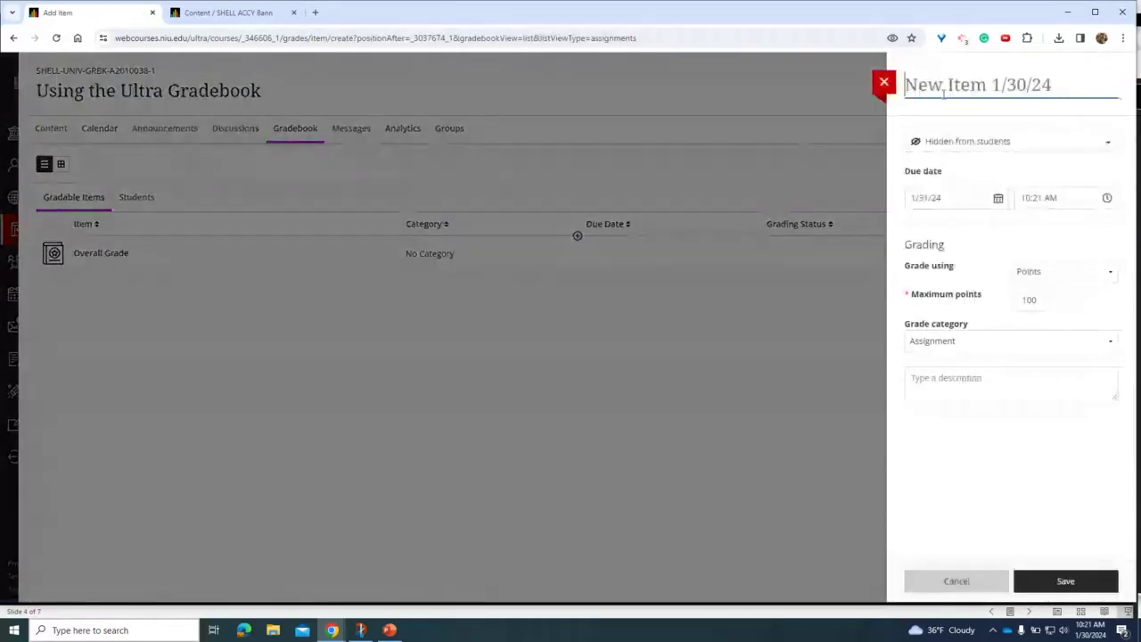
type("In Clas")
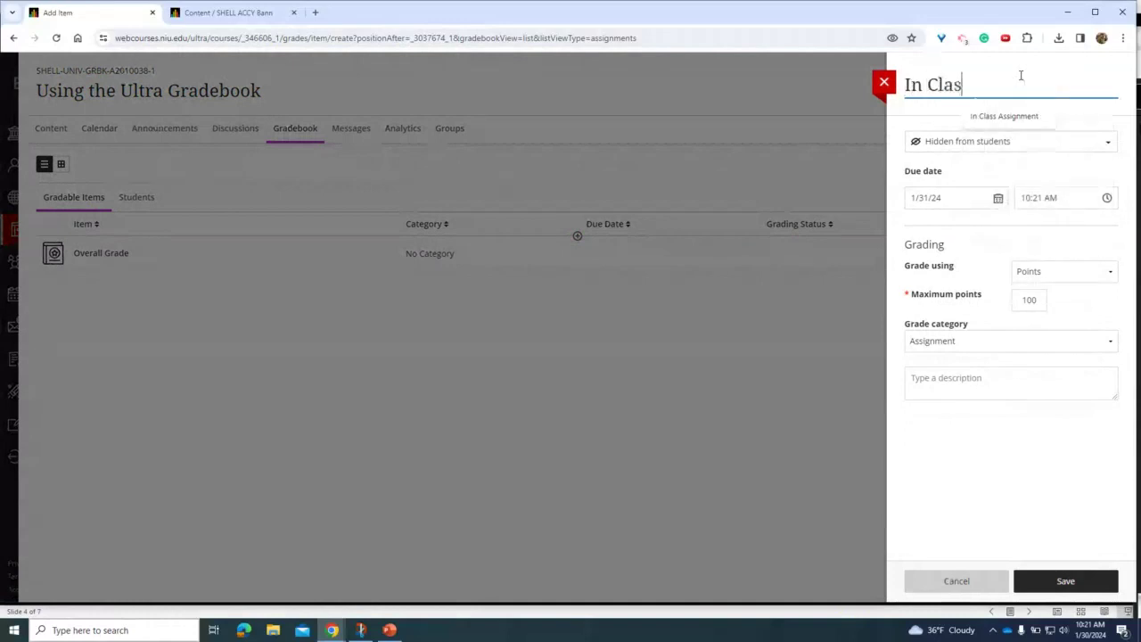
type("s Test 1")
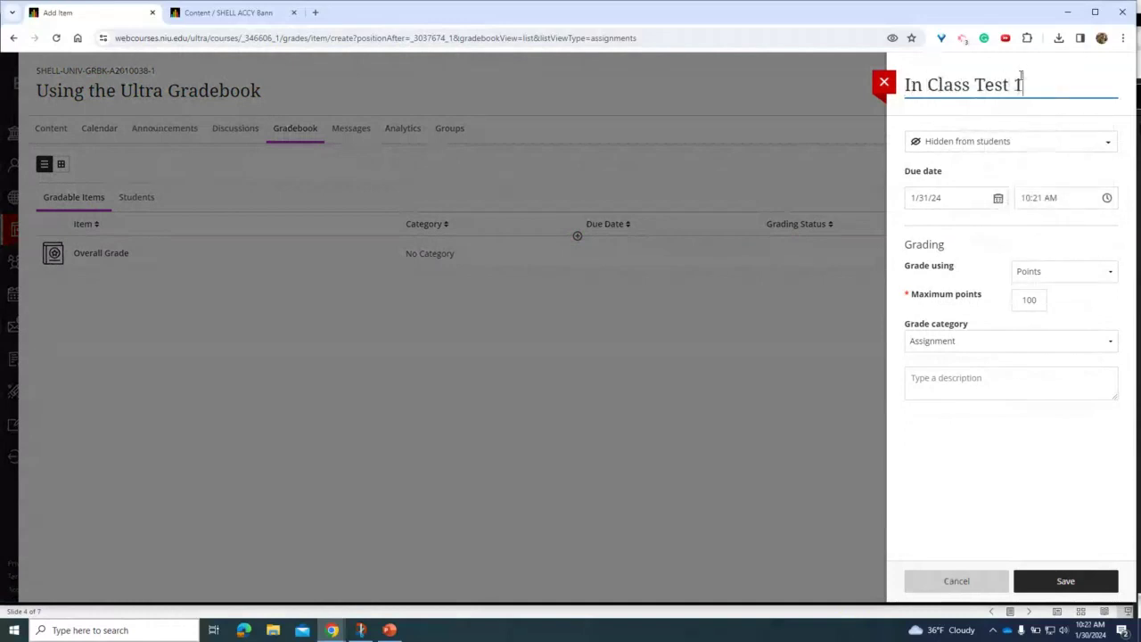
Make the new item visible to students and keep Points as its grading unit.
left_click(995, 142)
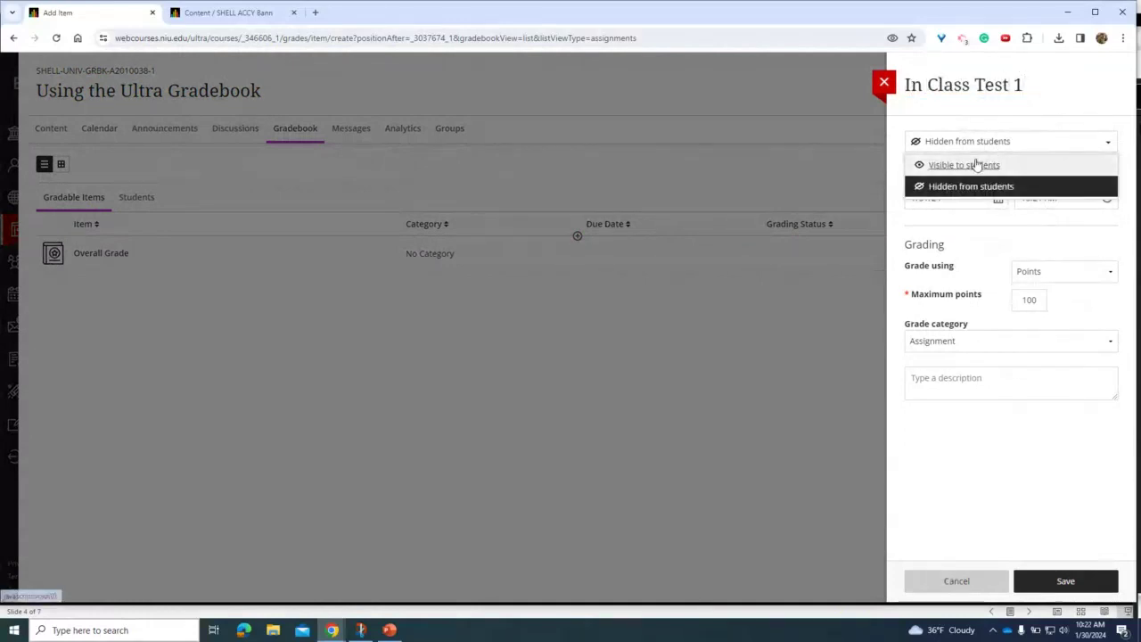
left_click(976, 163)
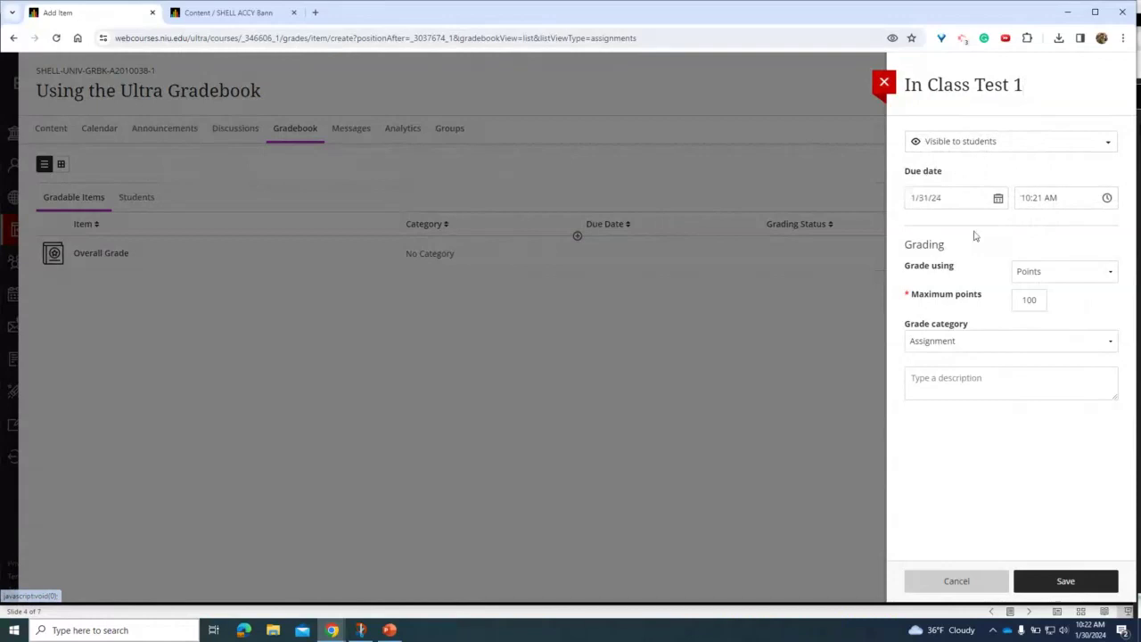
left_click(1058, 279)
left_click(1066, 278)
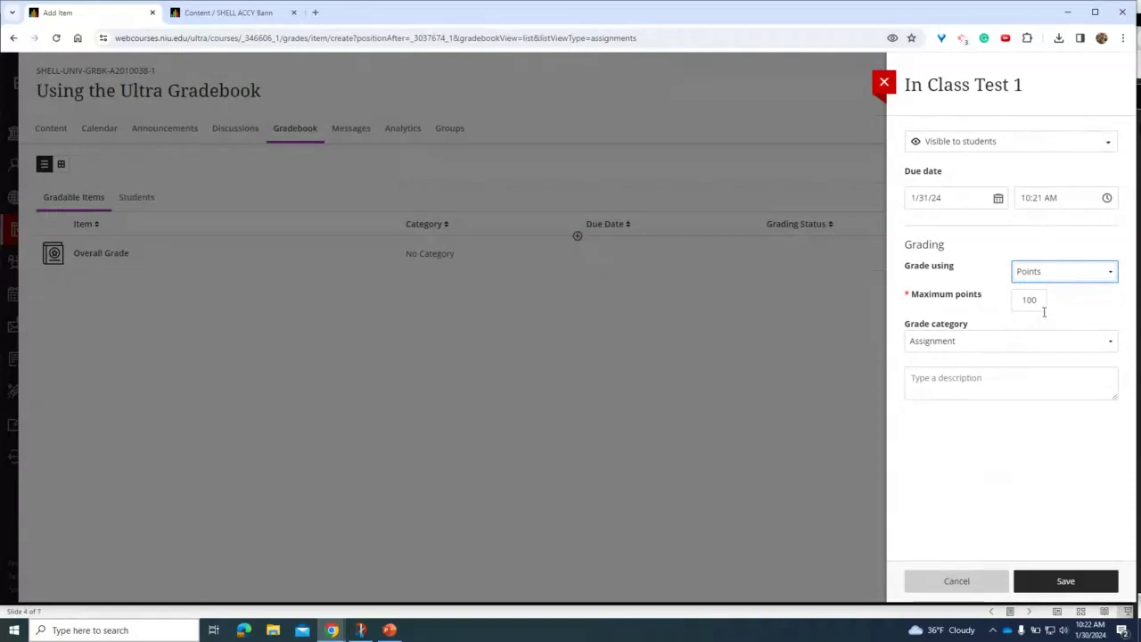
Assign the In Class Test 1 item to the Test grade category and save it.
left_click(1030, 342)
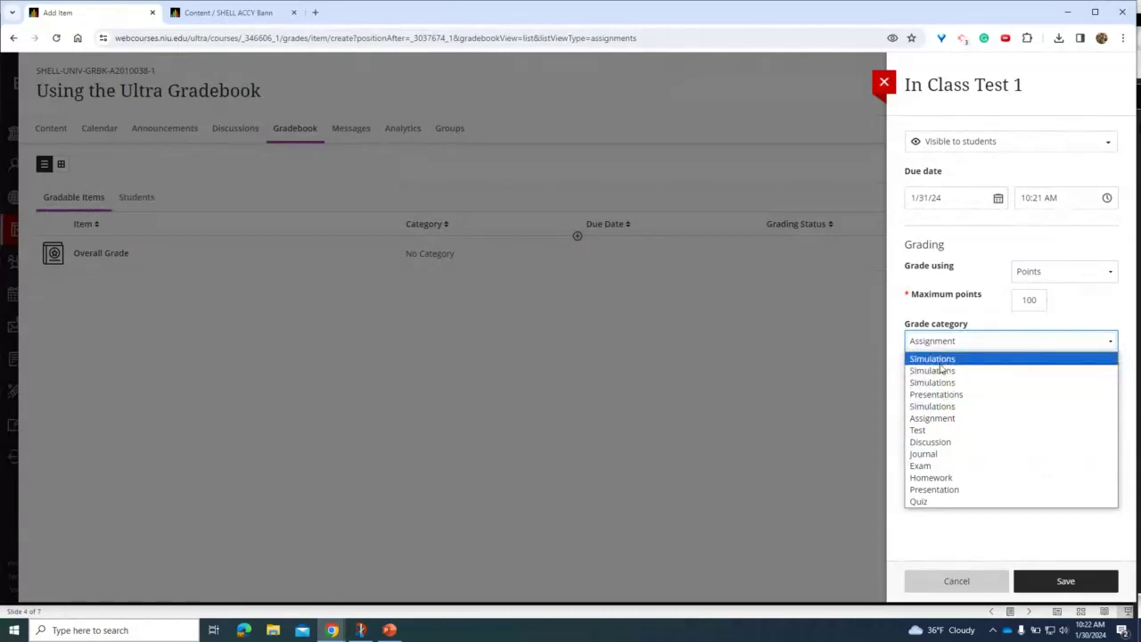
left_click(938, 432)
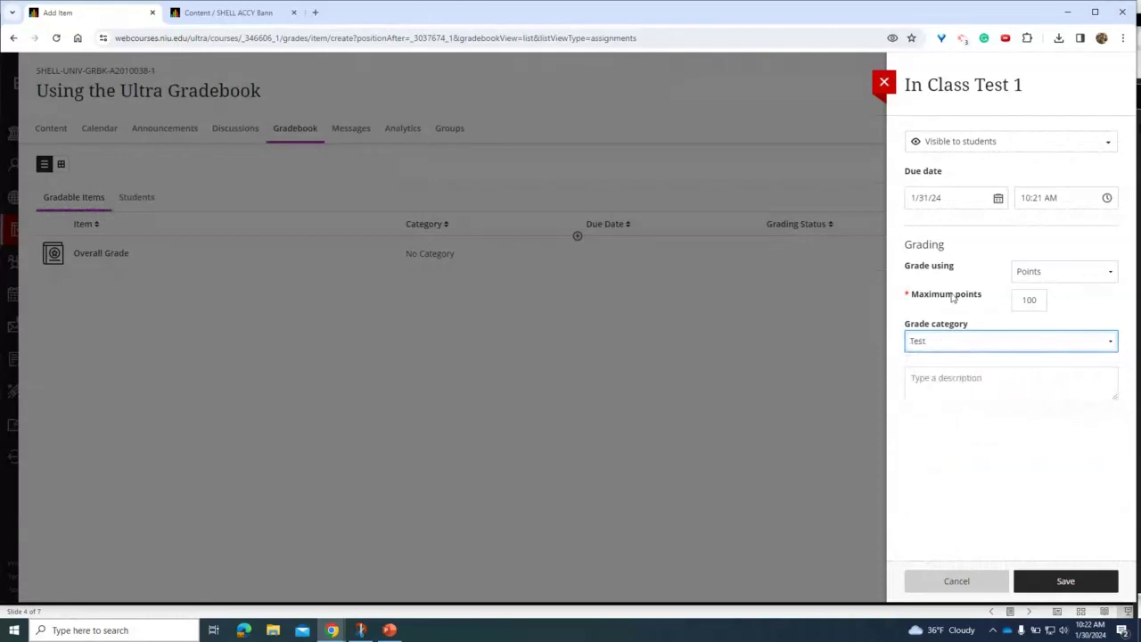
left_click(1066, 580)
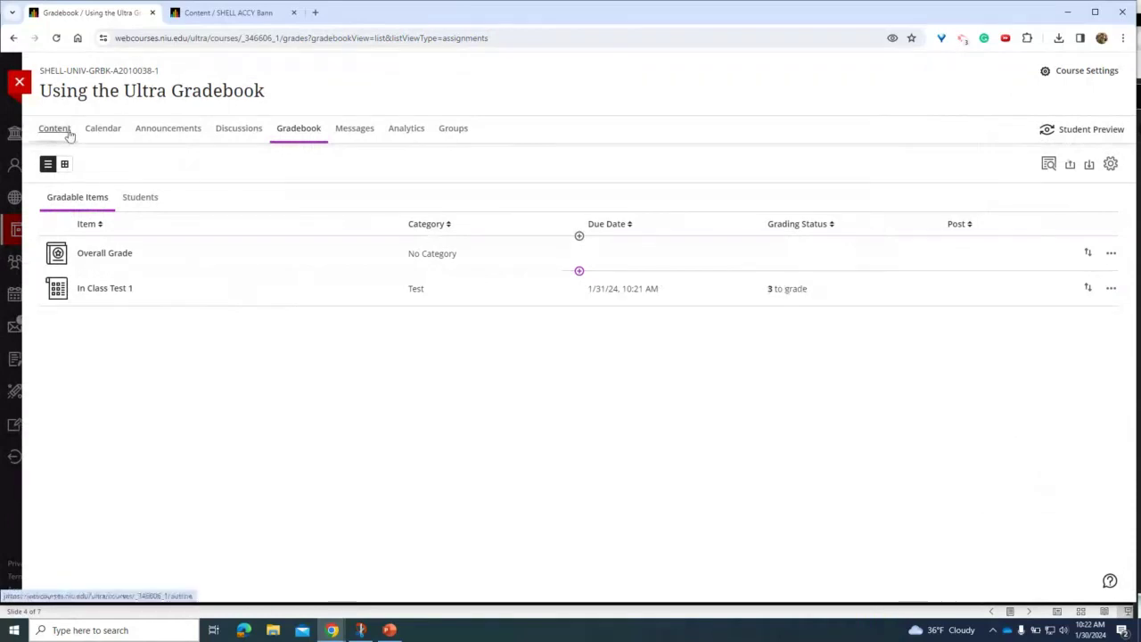
Look over the student list, the first listed student's grades and the gradebook grid, returning to the list of gradable items.
left_click(138, 198)
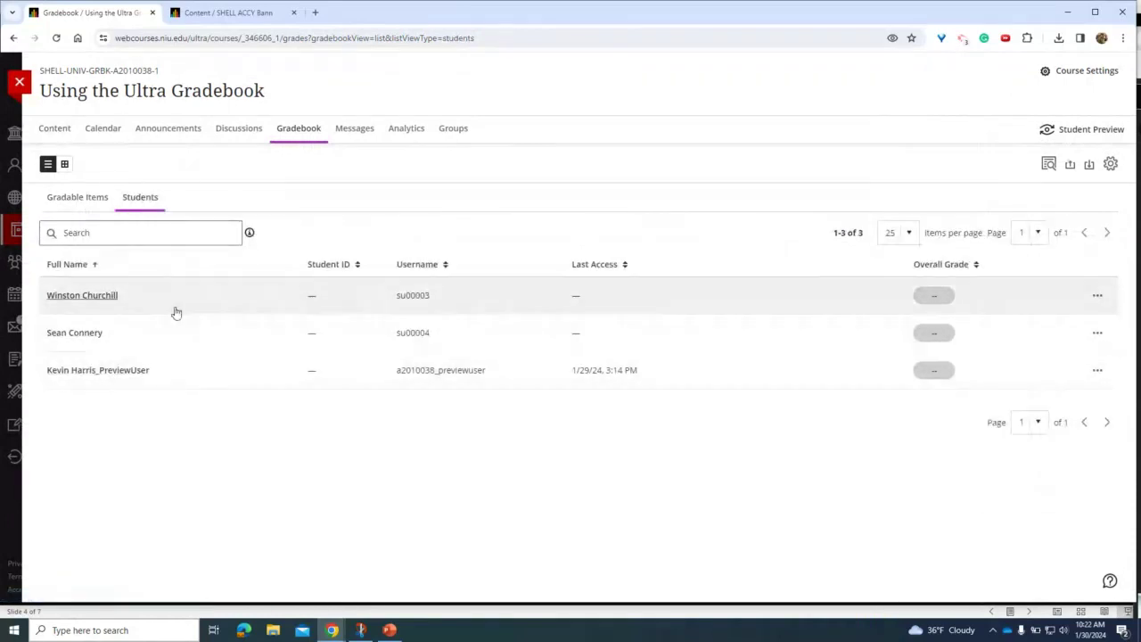
left_click(82, 295)
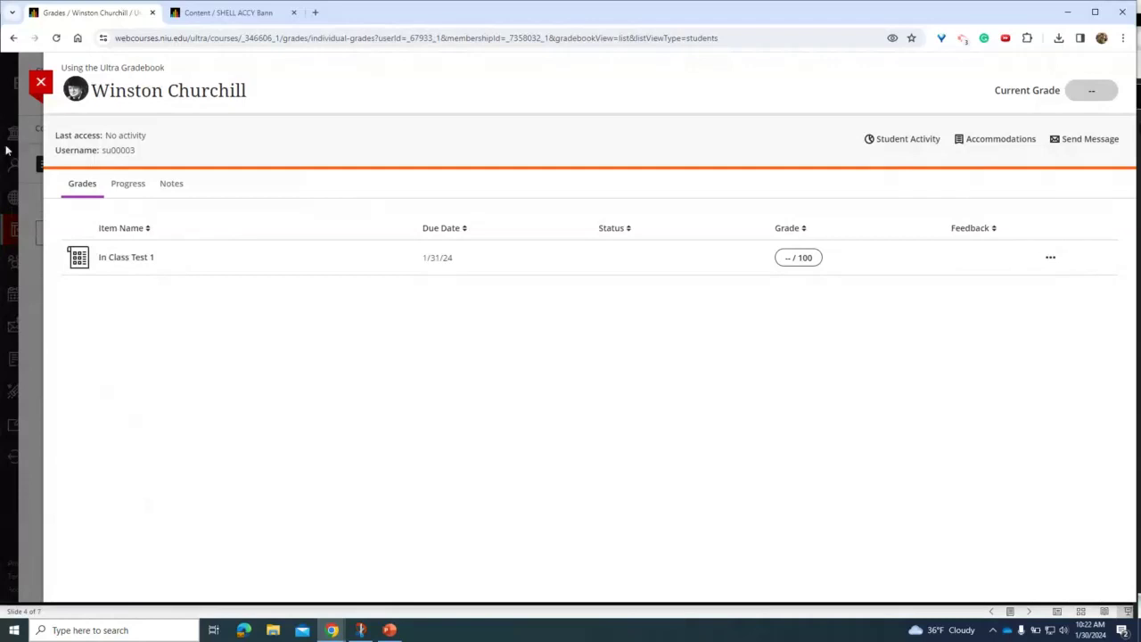
left_click(41, 83)
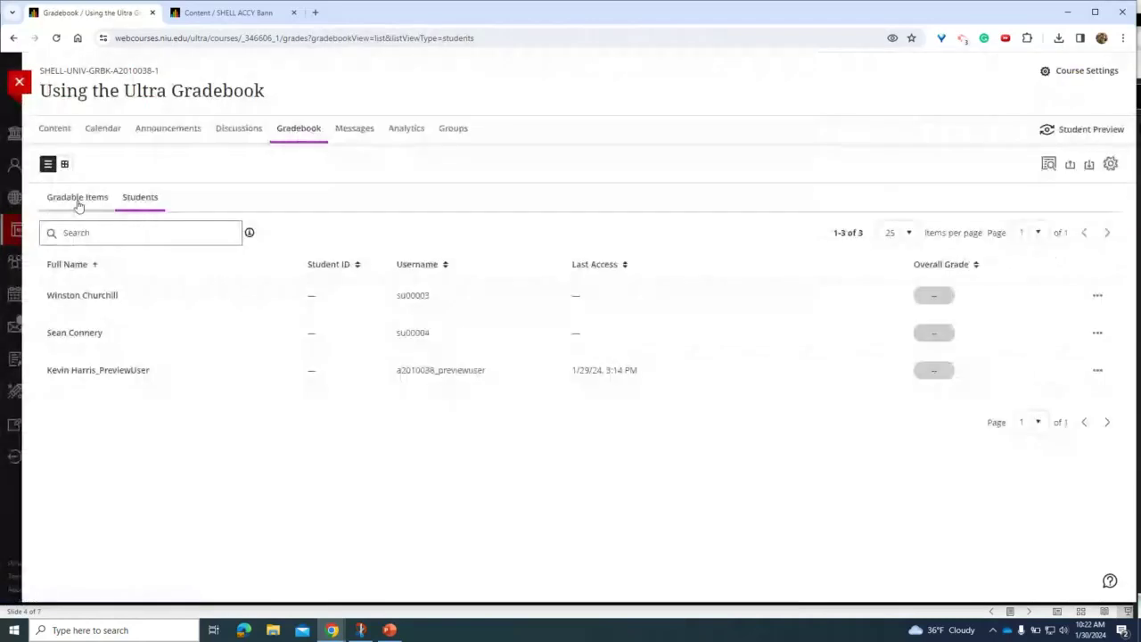
left_click(60, 192)
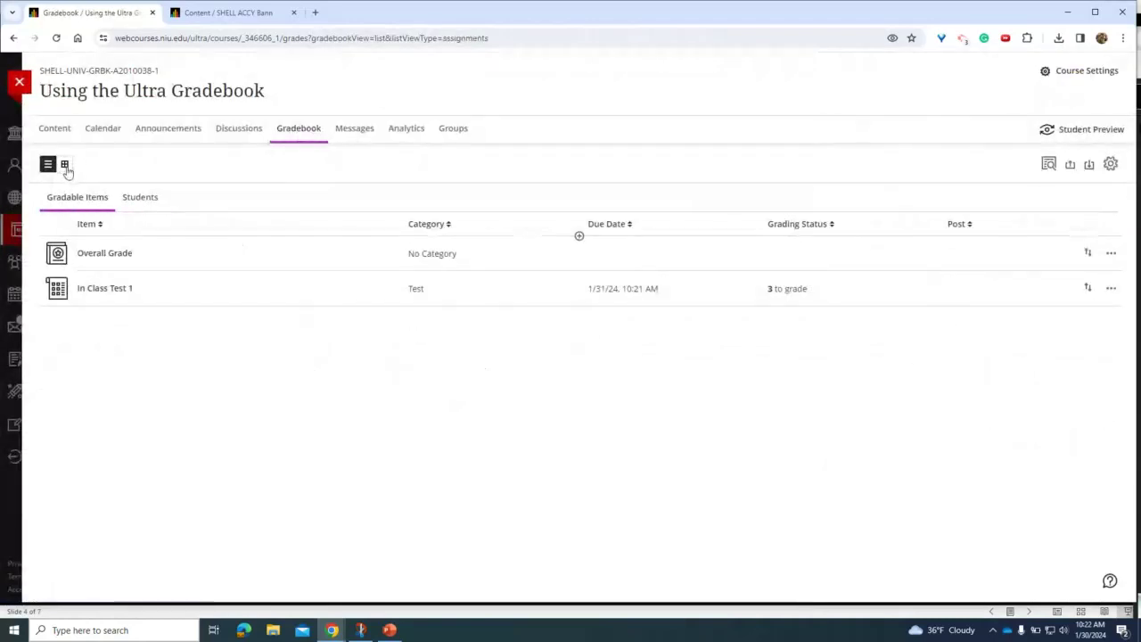
left_click(65, 166)
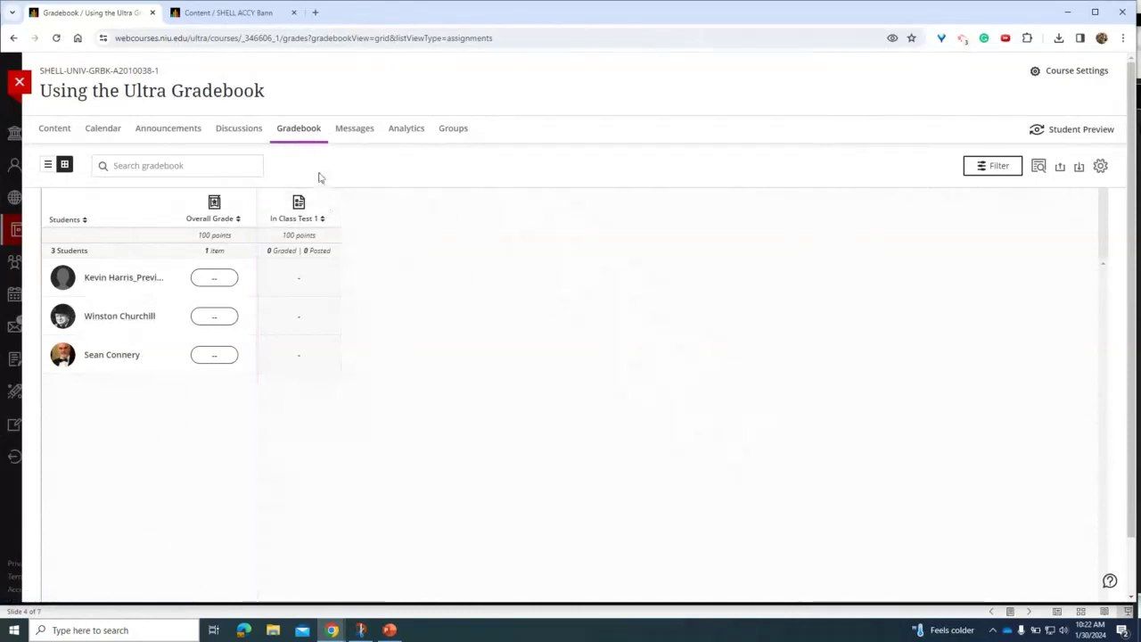
left_click(48, 165)
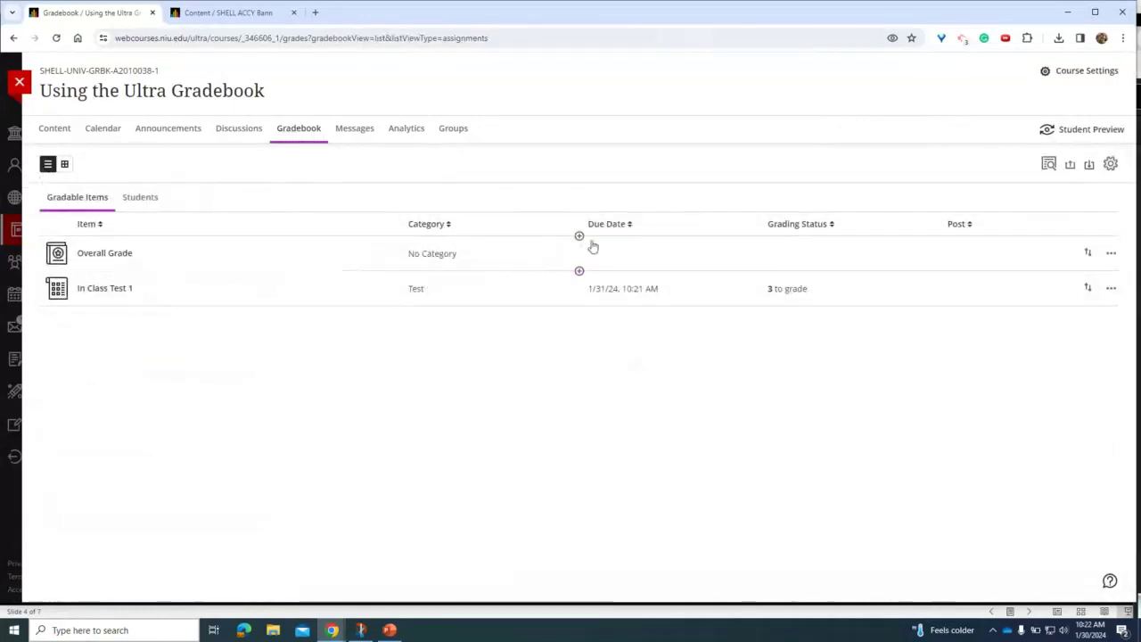
In the grid view, add a new item after In Class Test 1 and title it In Class test 2.
left_click(64, 167)
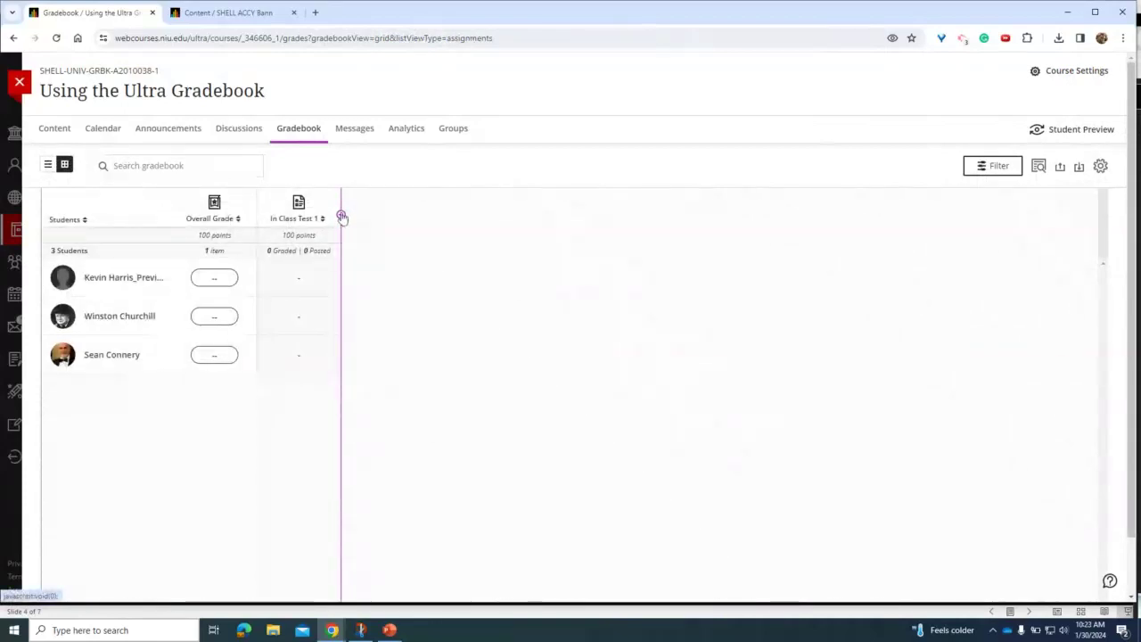
left_click(342, 216)
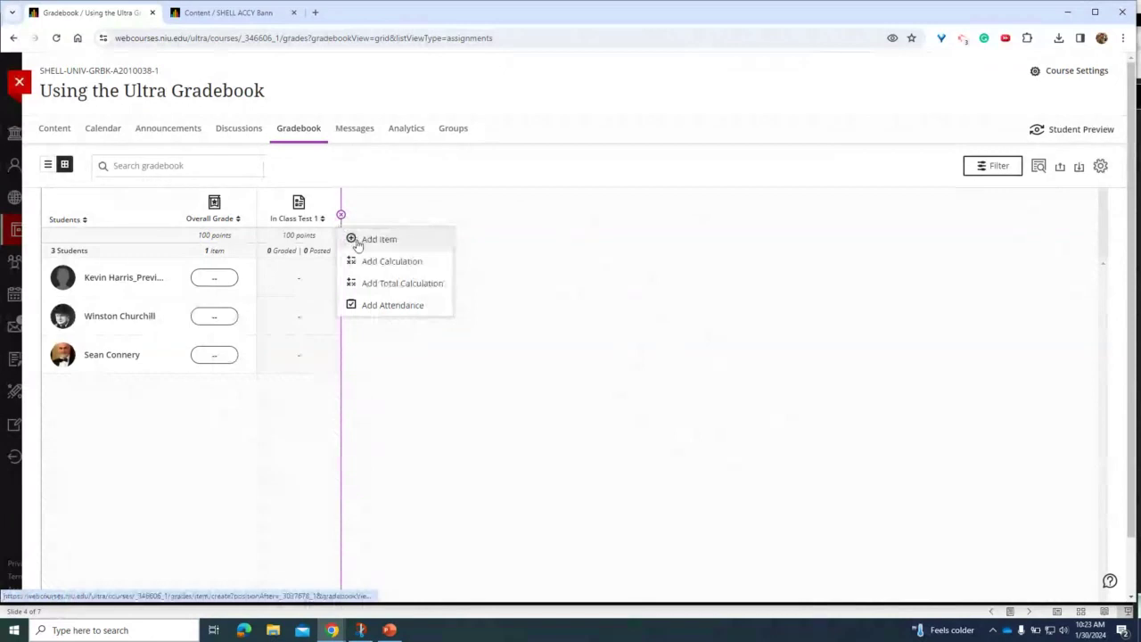
left_click(359, 244)
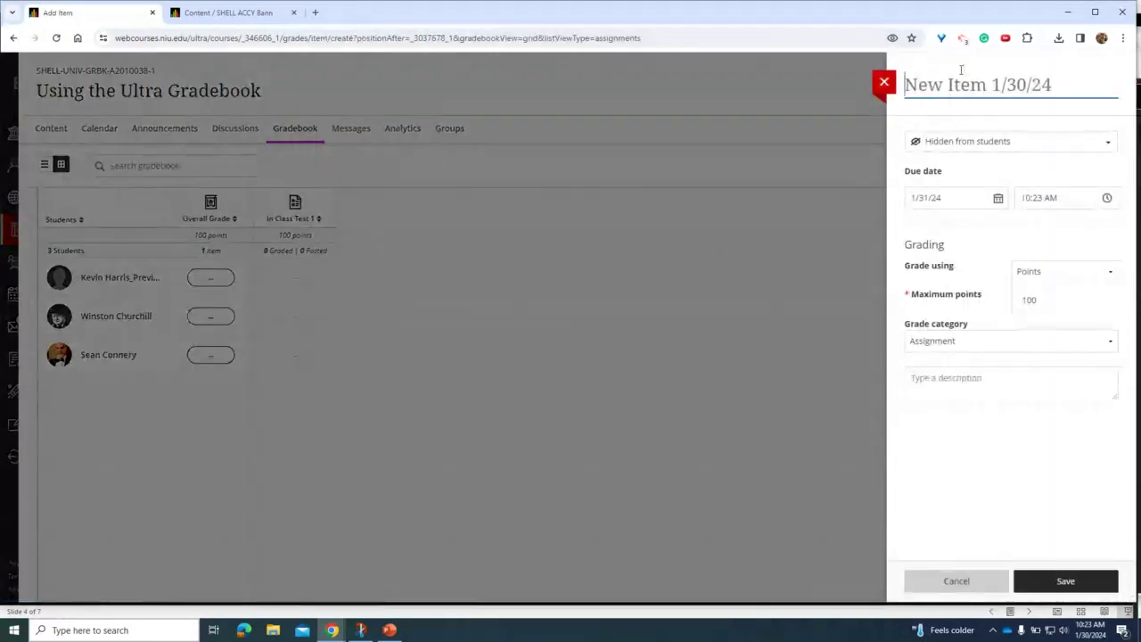
type("In ")
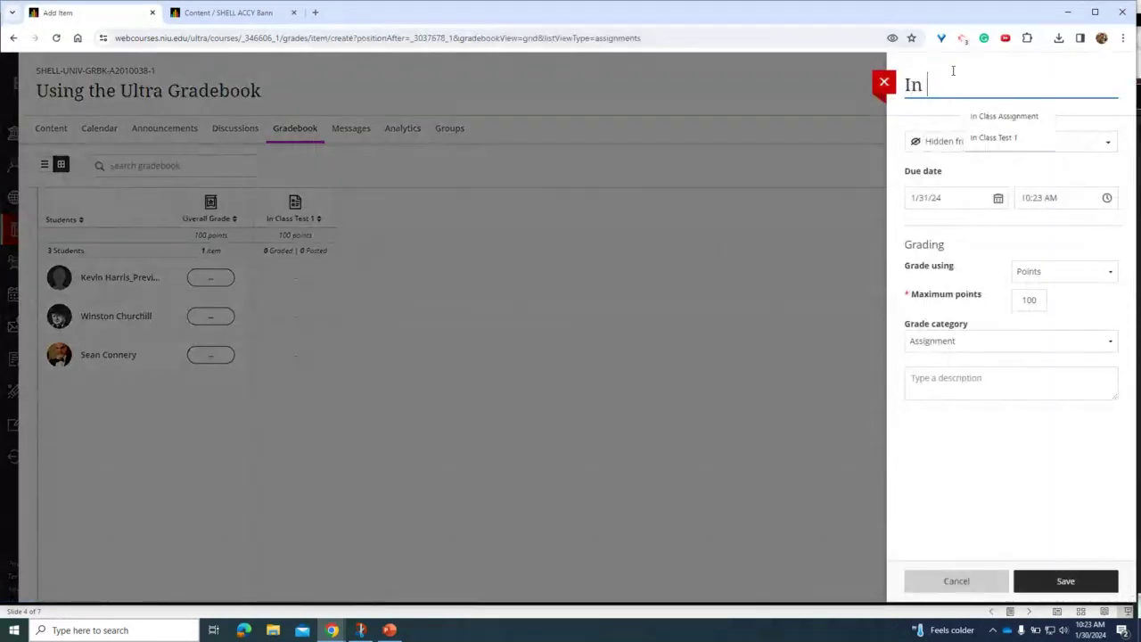
type("Class test ")
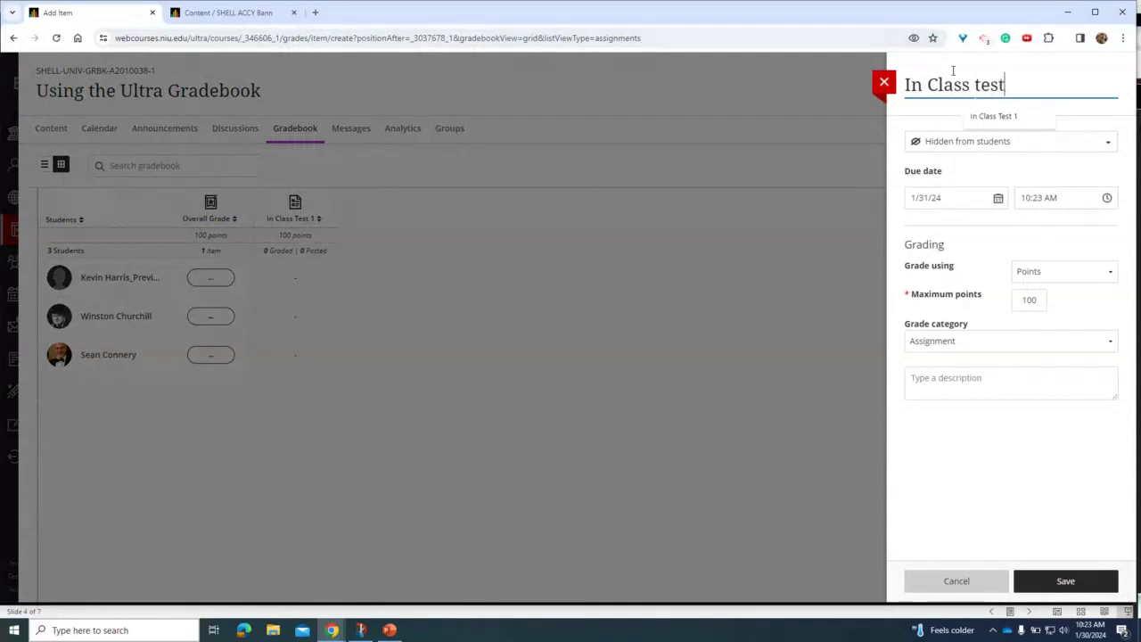
type("2")
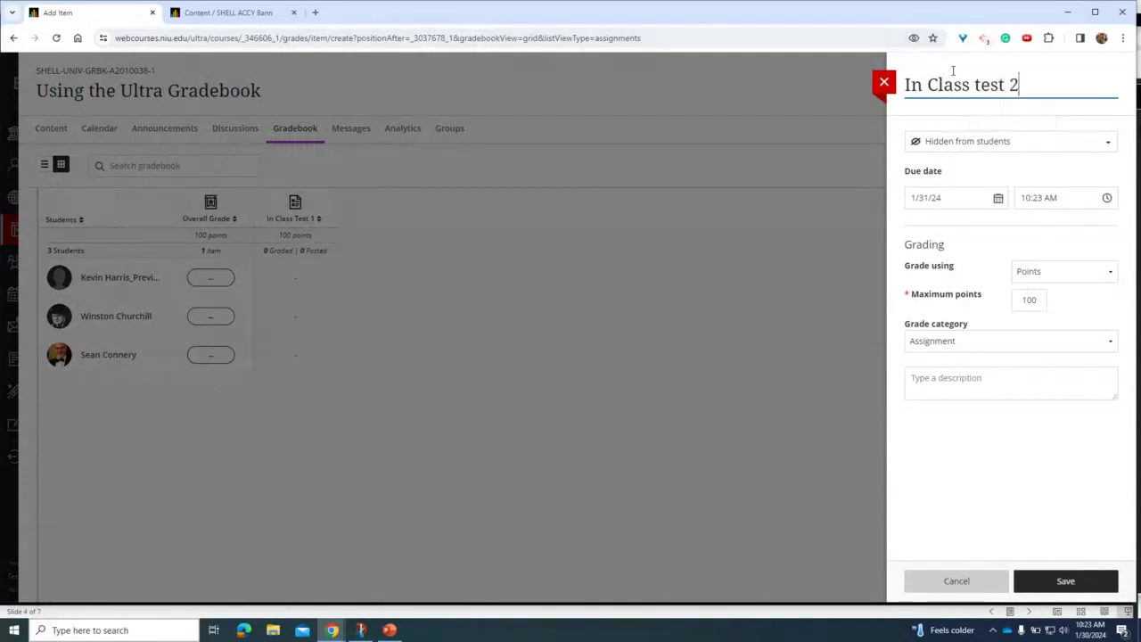
Make In Class test 2 visible to students, assign it to the Test grade category and save it.
left_click(970, 144)
left_click(969, 167)
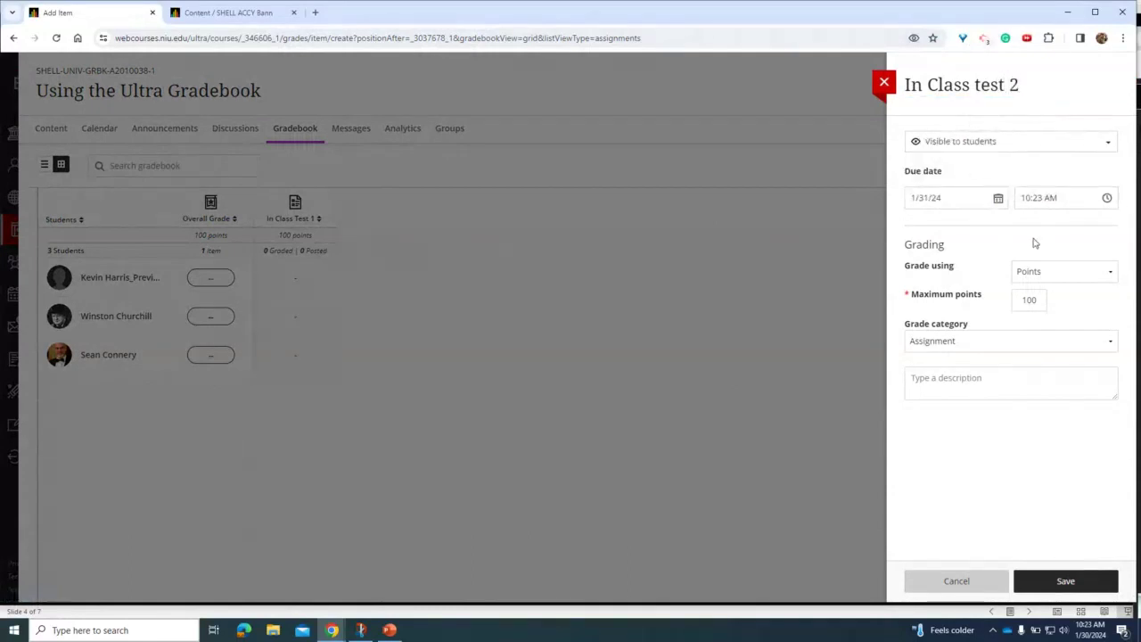
left_click(992, 348)
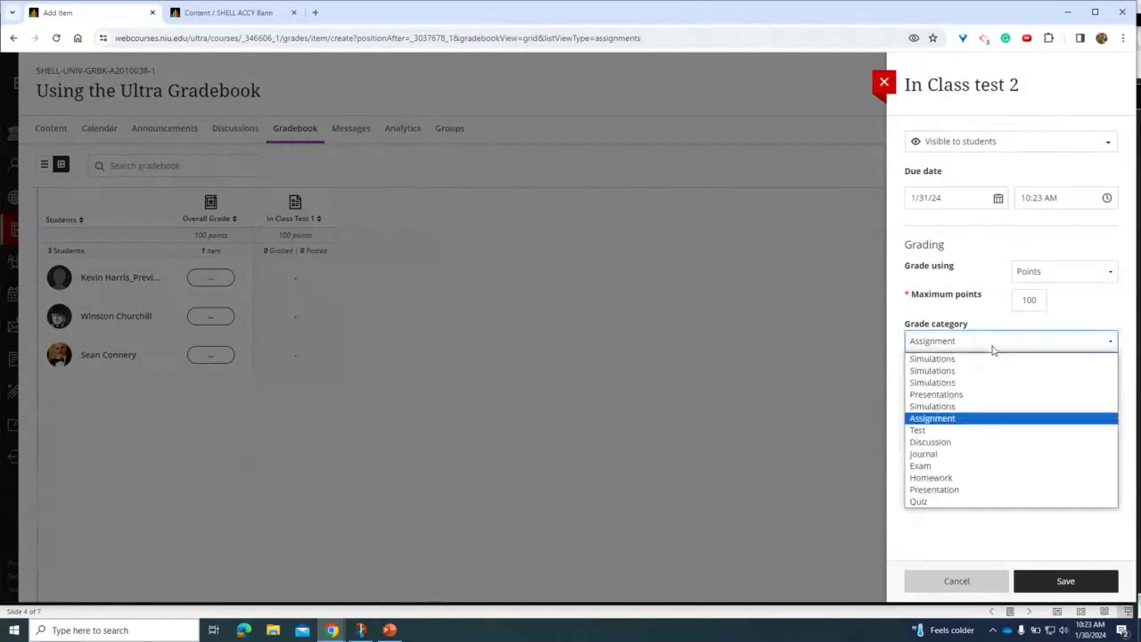
left_click(1009, 431)
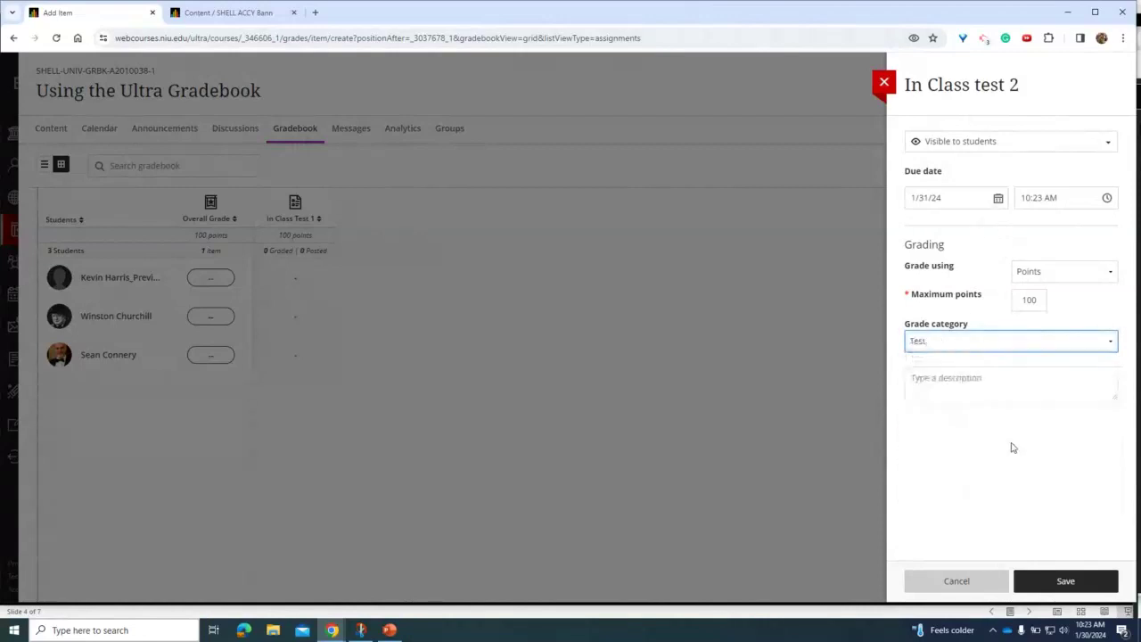
left_click(1073, 583)
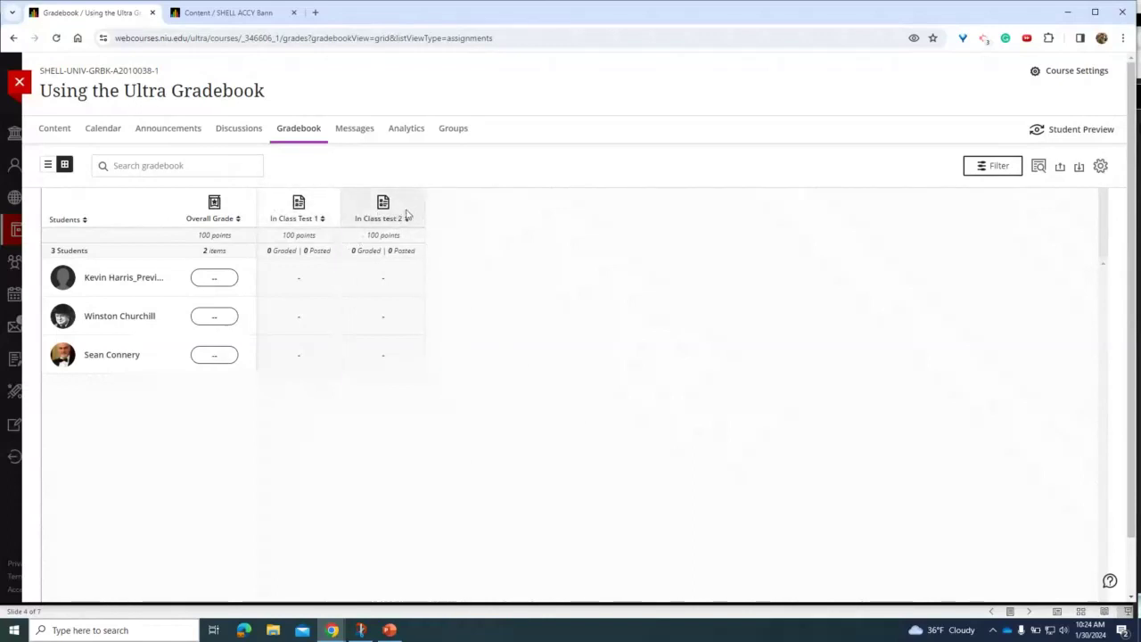
Reorder the gradable items list so In Class test 2 sits above In Class Test 1, and check the grid view.
mouse_move(433, 210)
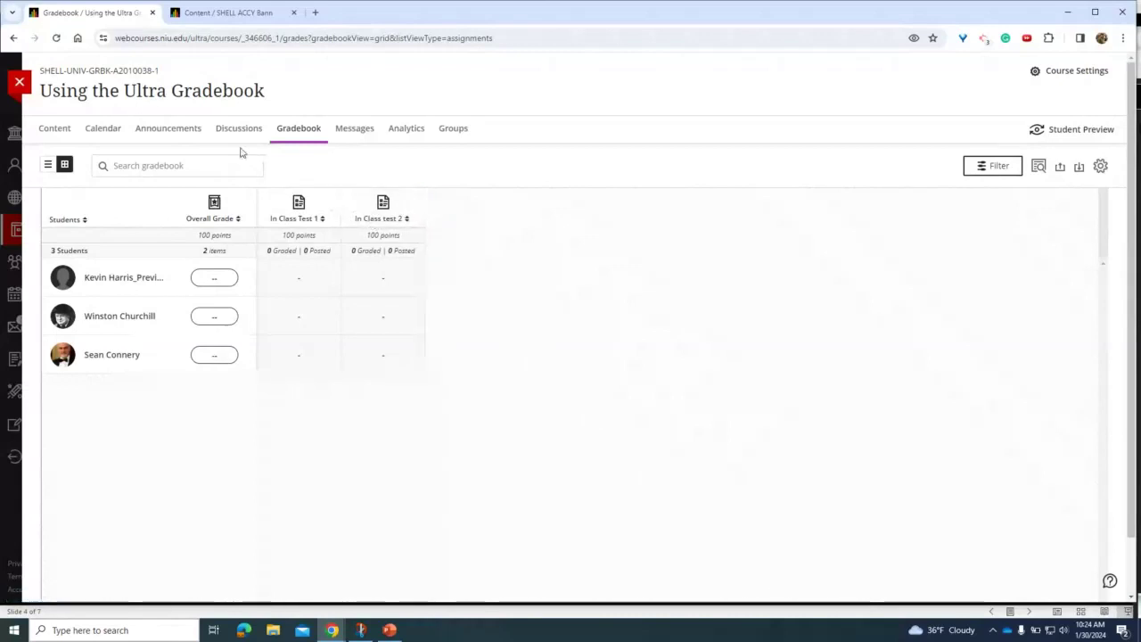
left_click(48, 165)
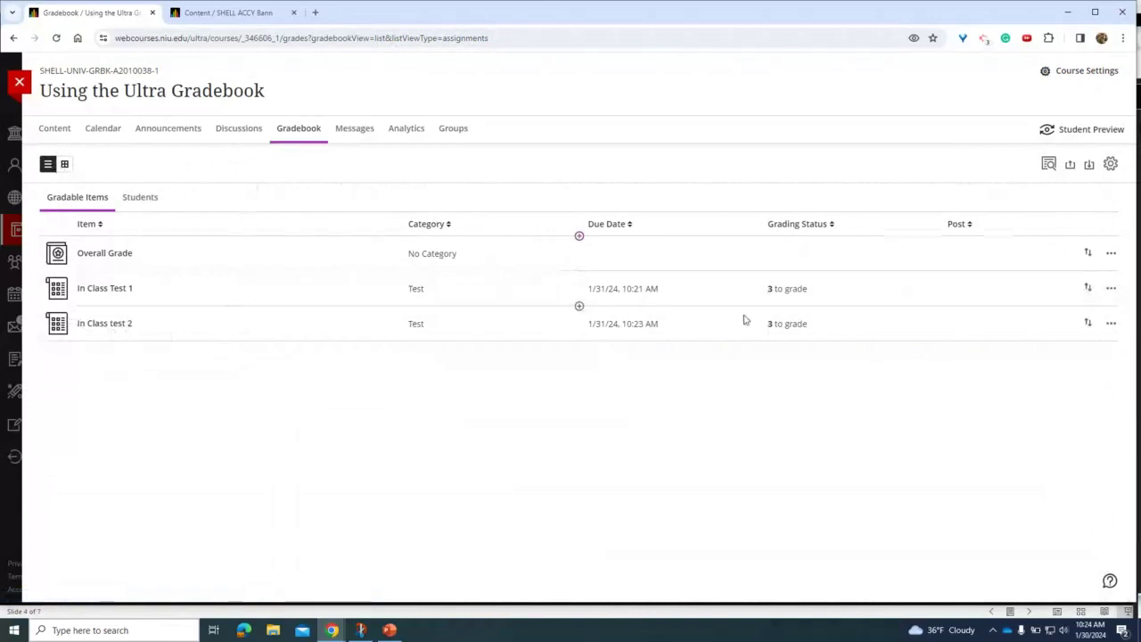
left_click_drag(1089, 321, 794, 267)
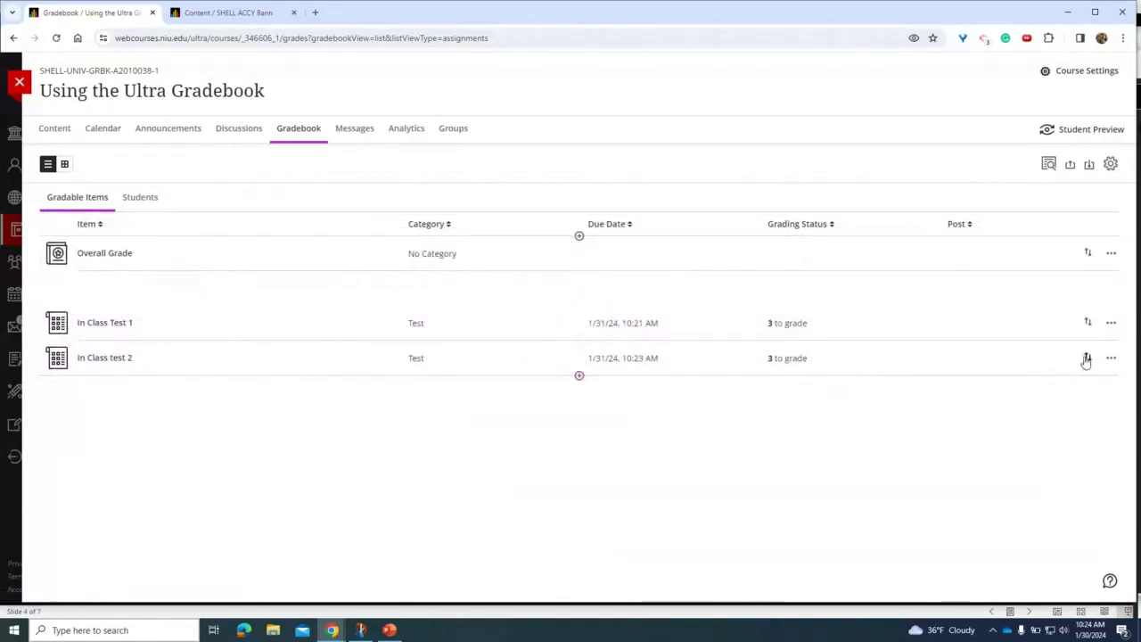
left_click_drag(1085, 359, 211, 349)
left_click(545, 377)
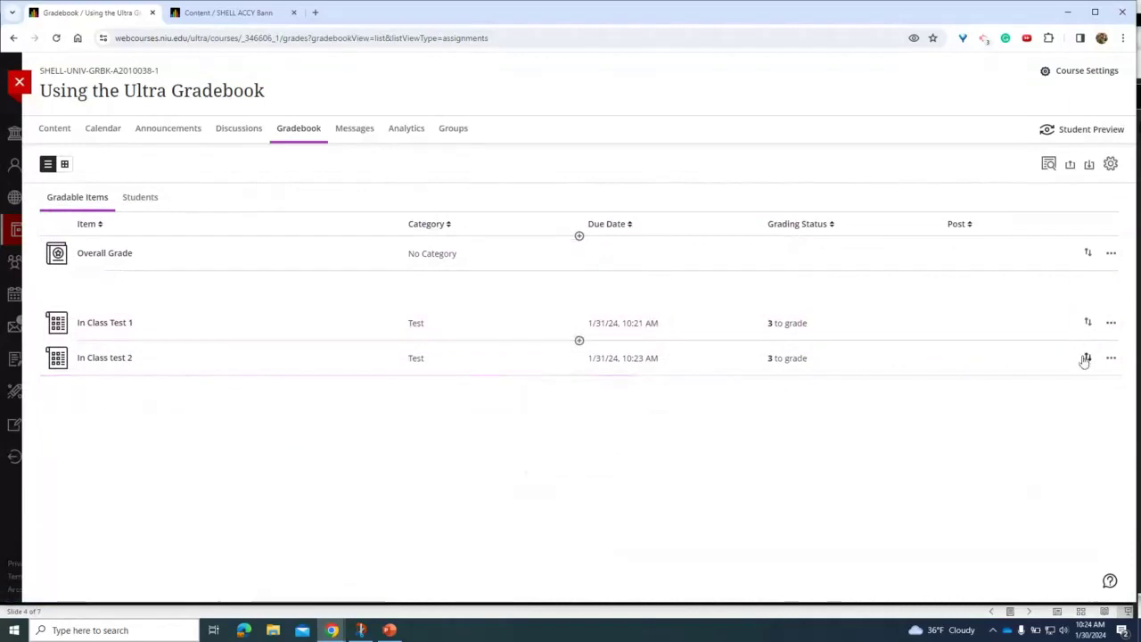
left_click_drag(1085, 359, 1105, 304)
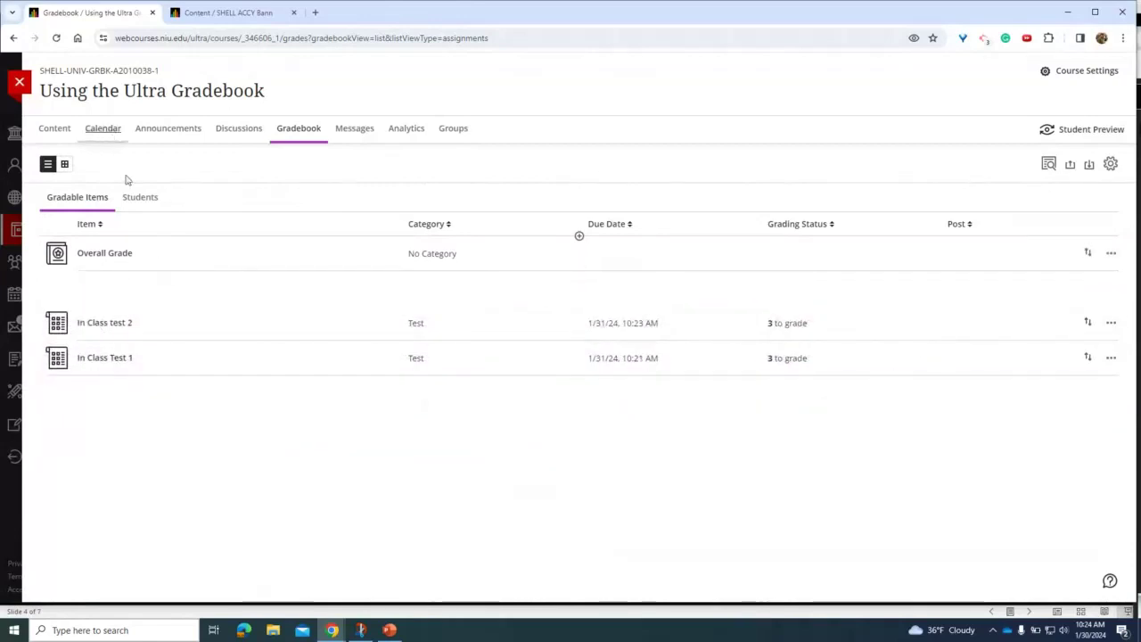
left_click(65, 165)
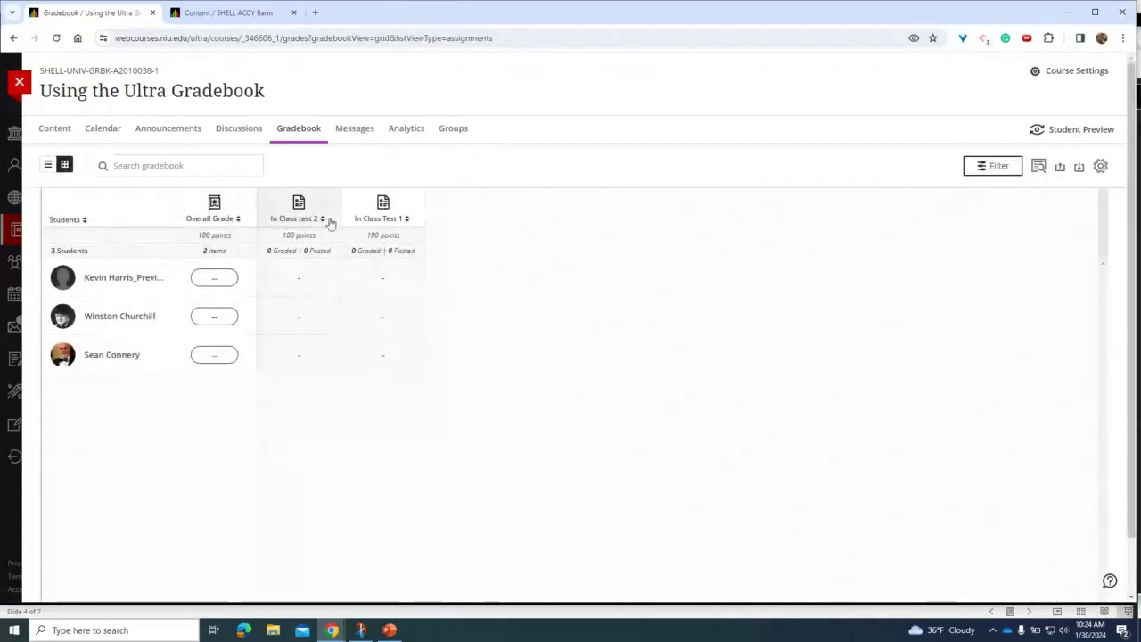
Create a new test in the course content and title it Quiz 1.
left_click(62, 129)
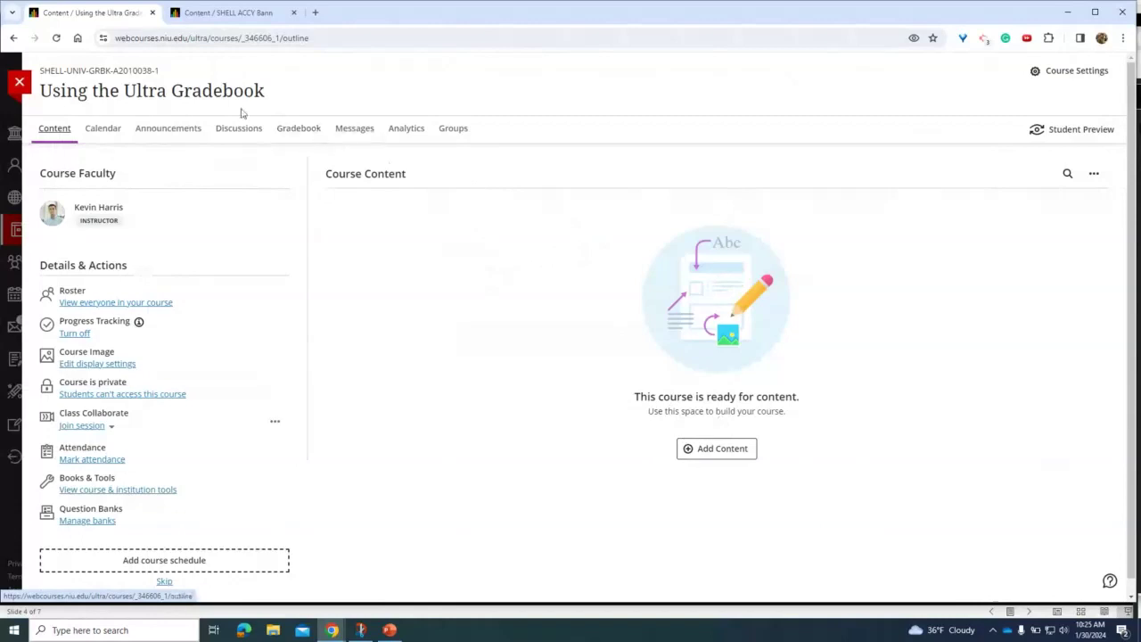
left_click(721, 450)
left_click(708, 472)
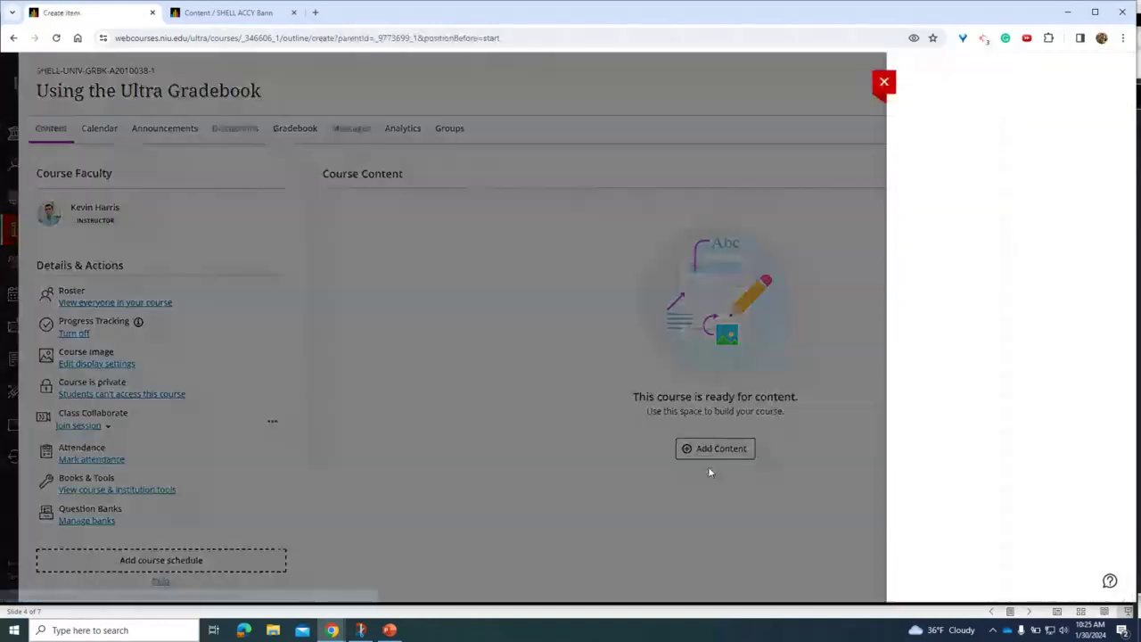
scroll(937, 252, "down", 1)
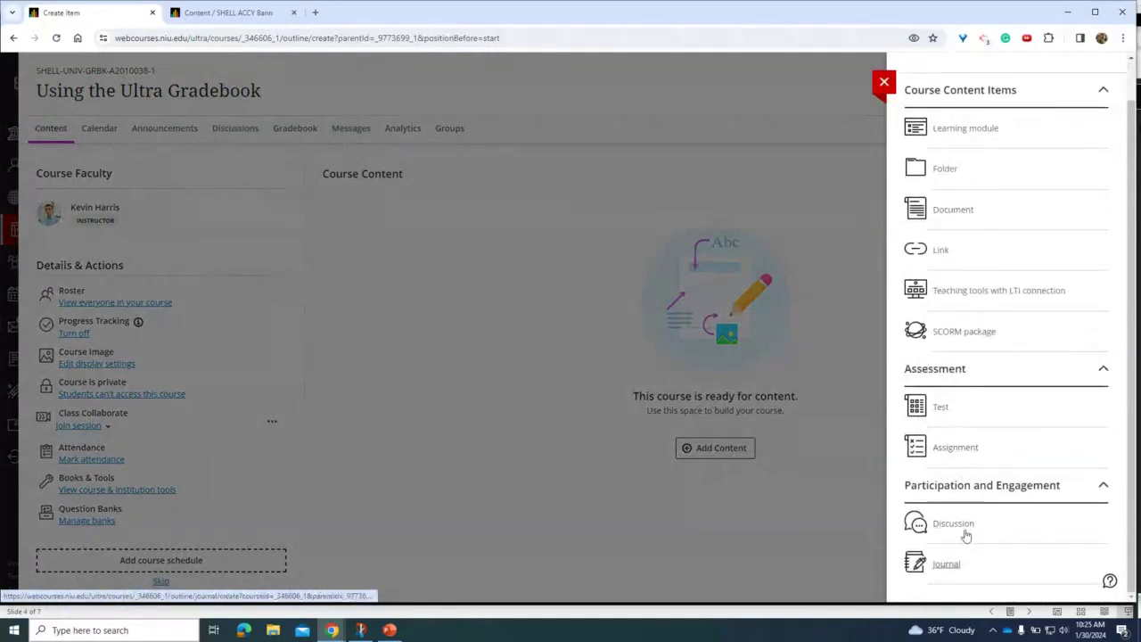
left_click(941, 408)
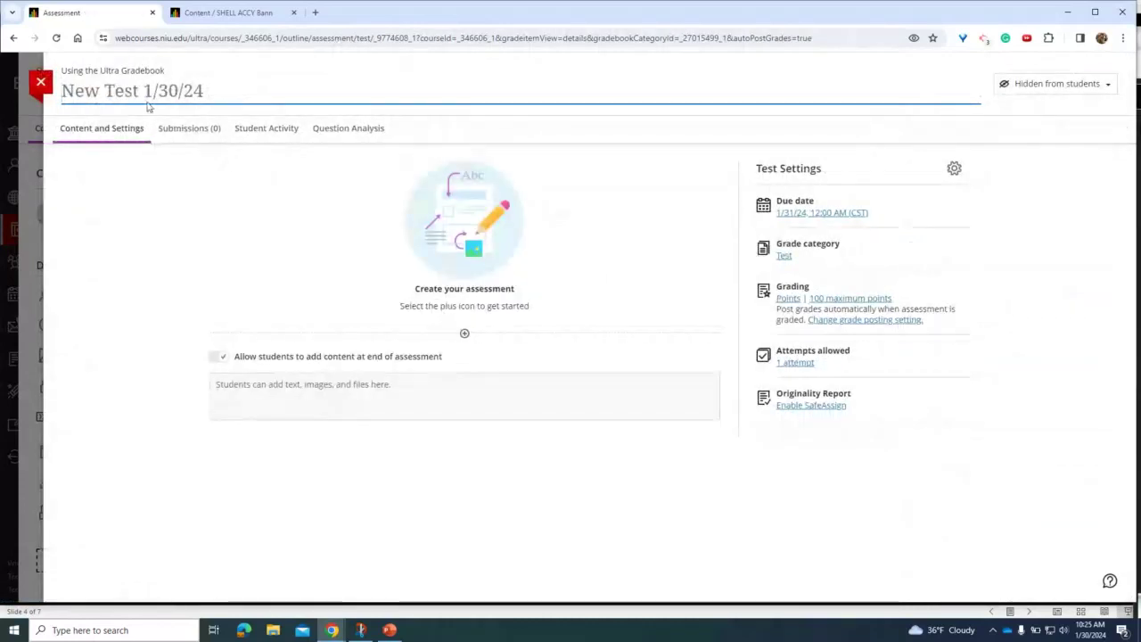
left_click(210, 83)
type("Qu")
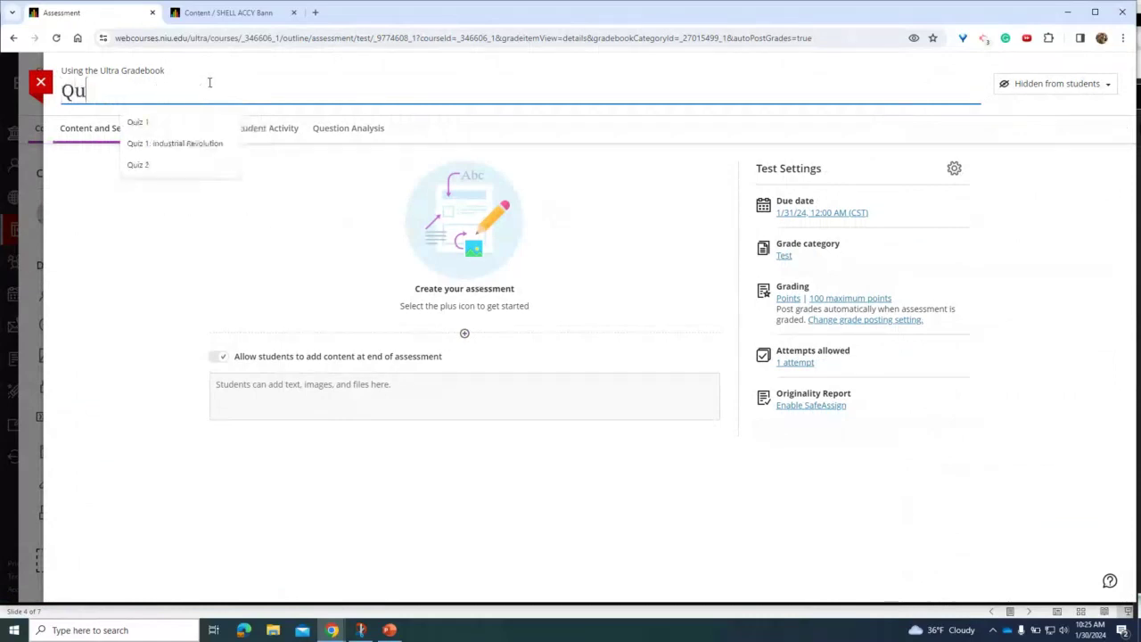
type("iz 1")
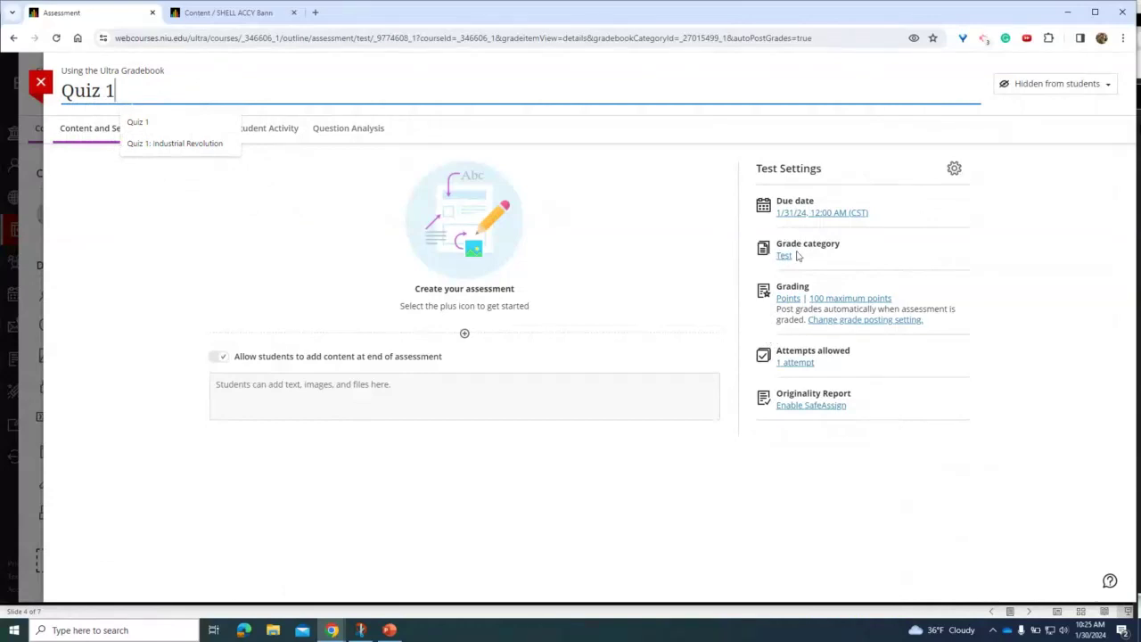
left_click(688, 226)
Change Quiz 1's grade category to Quiz and save the assessment settings.
left_click(782, 257)
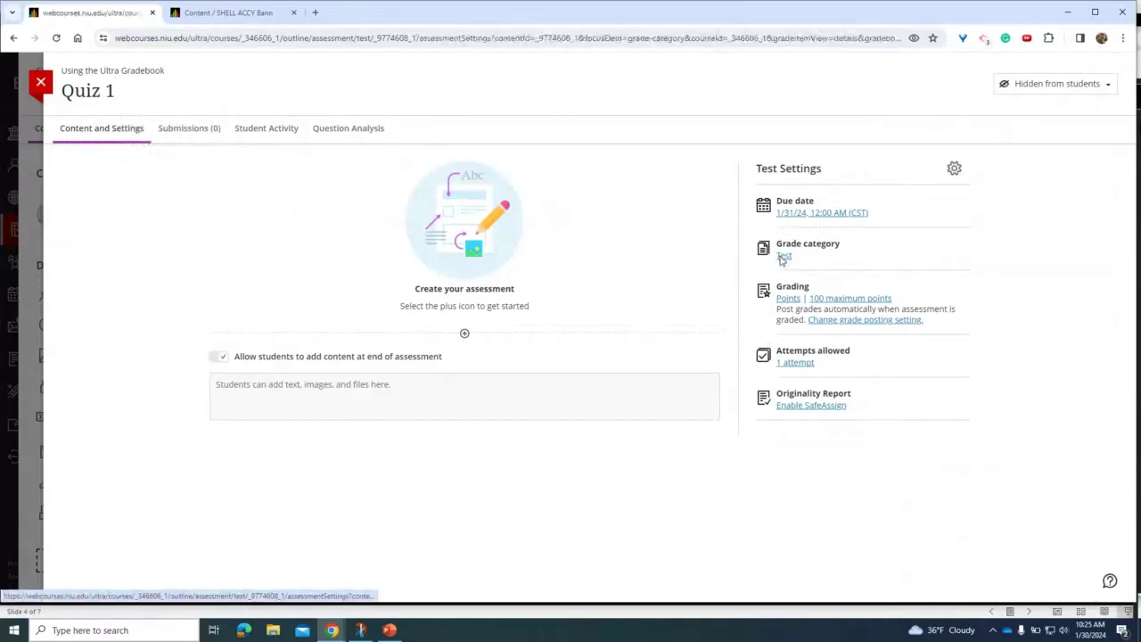
left_click(987, 293)
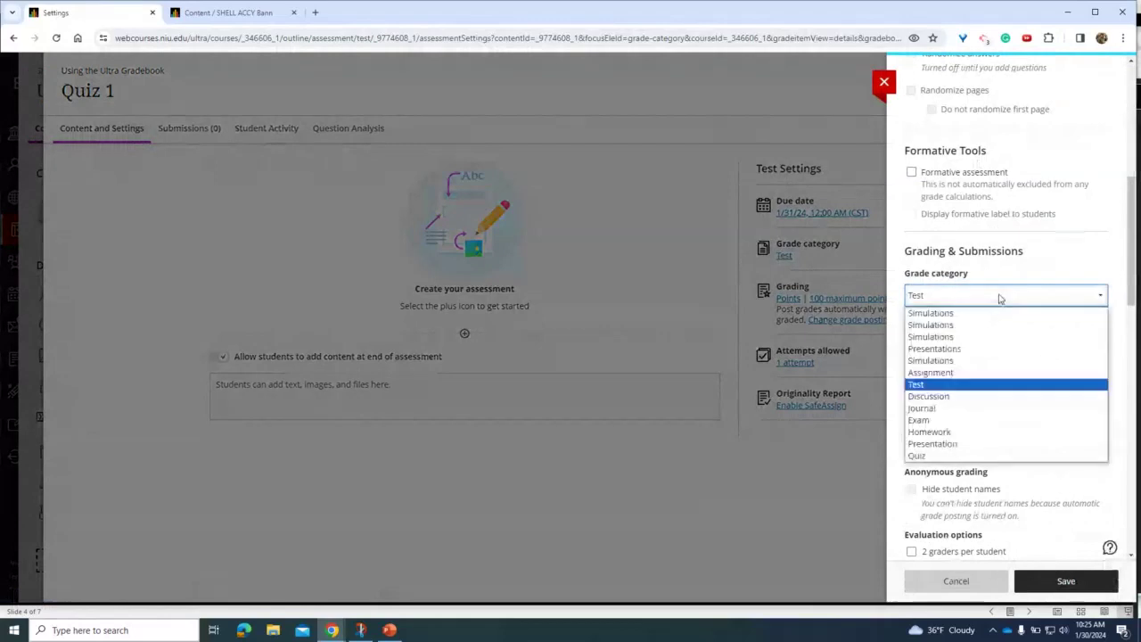
left_click(935, 457)
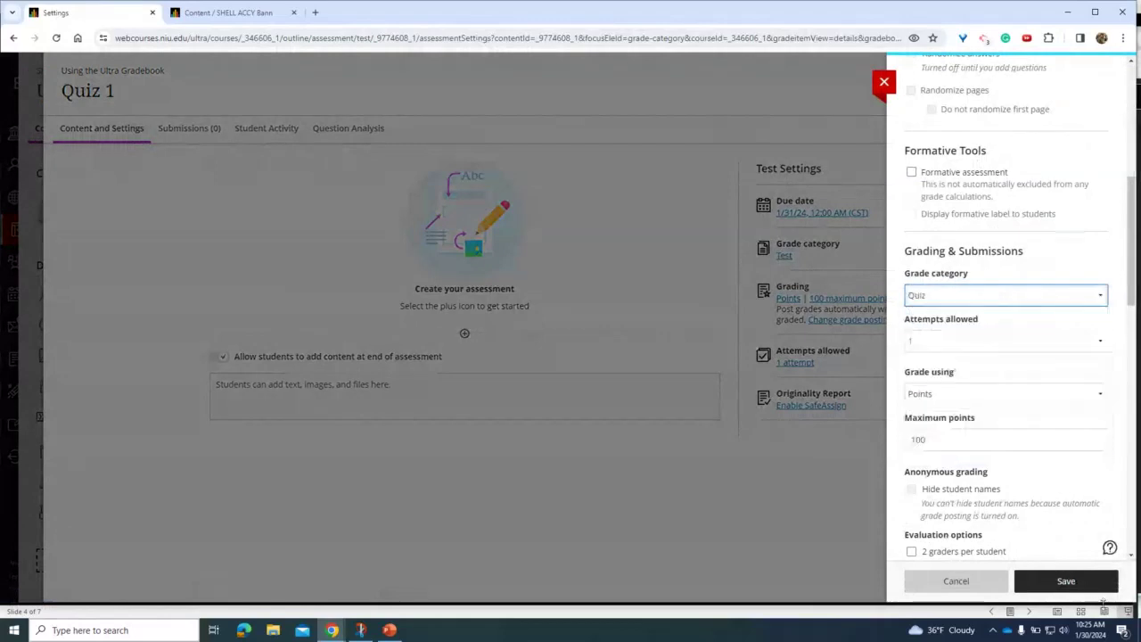
left_click(1065, 588)
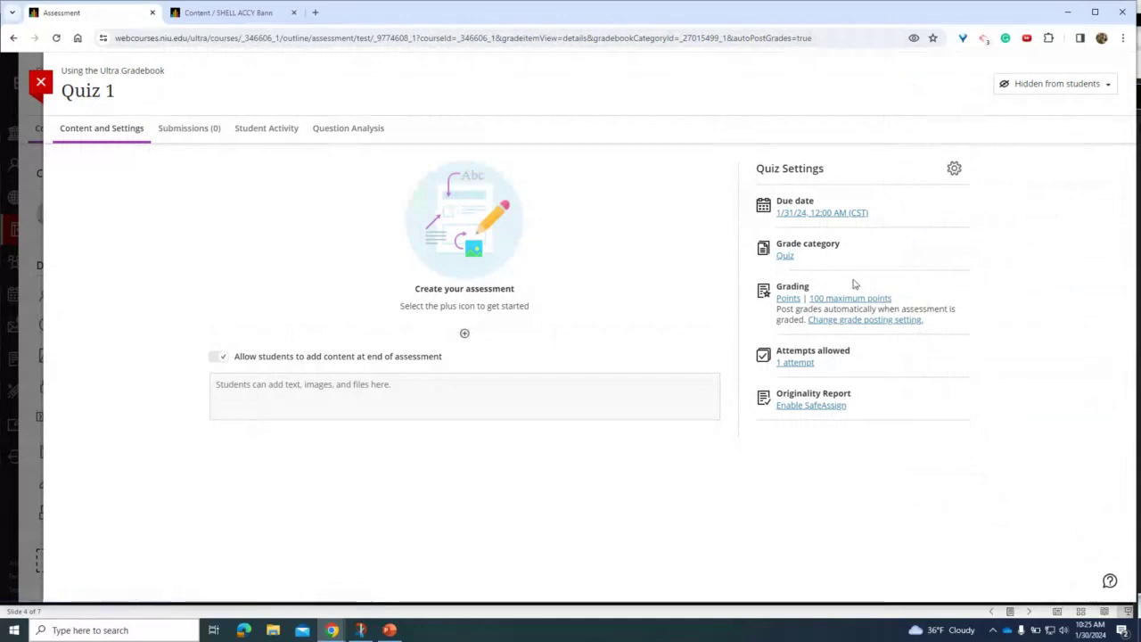
Review Quiz 1's settings for due date, presentation, grading, assessment results and security, and save them.
left_click(790, 256)
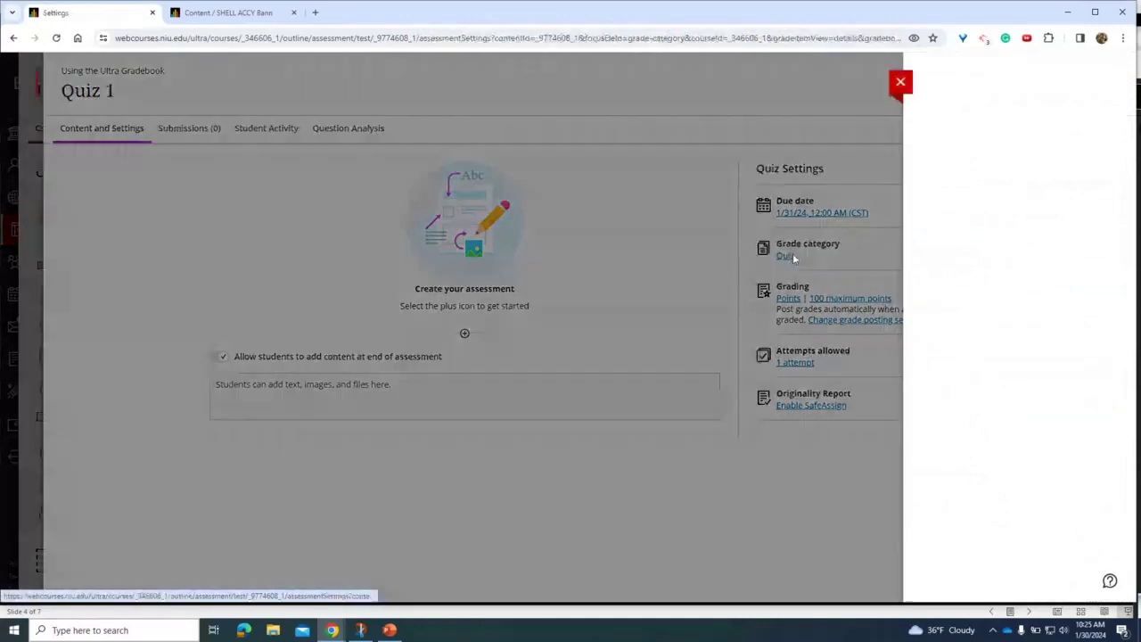
scroll(1024, 332, "down", 2)
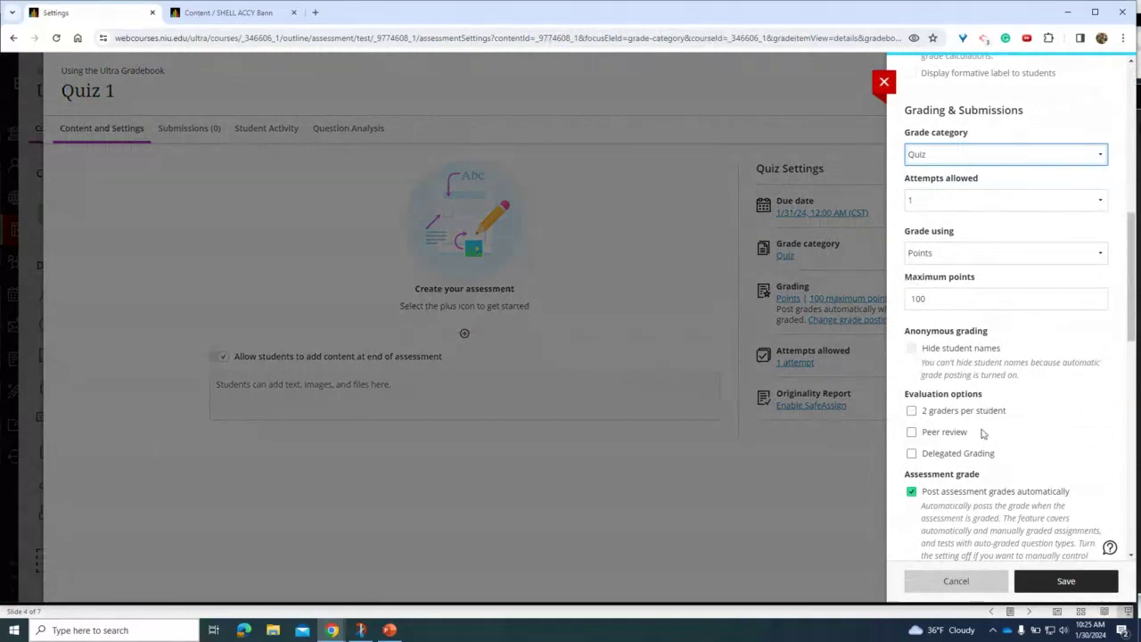
scroll(1001, 416, "down", 3)
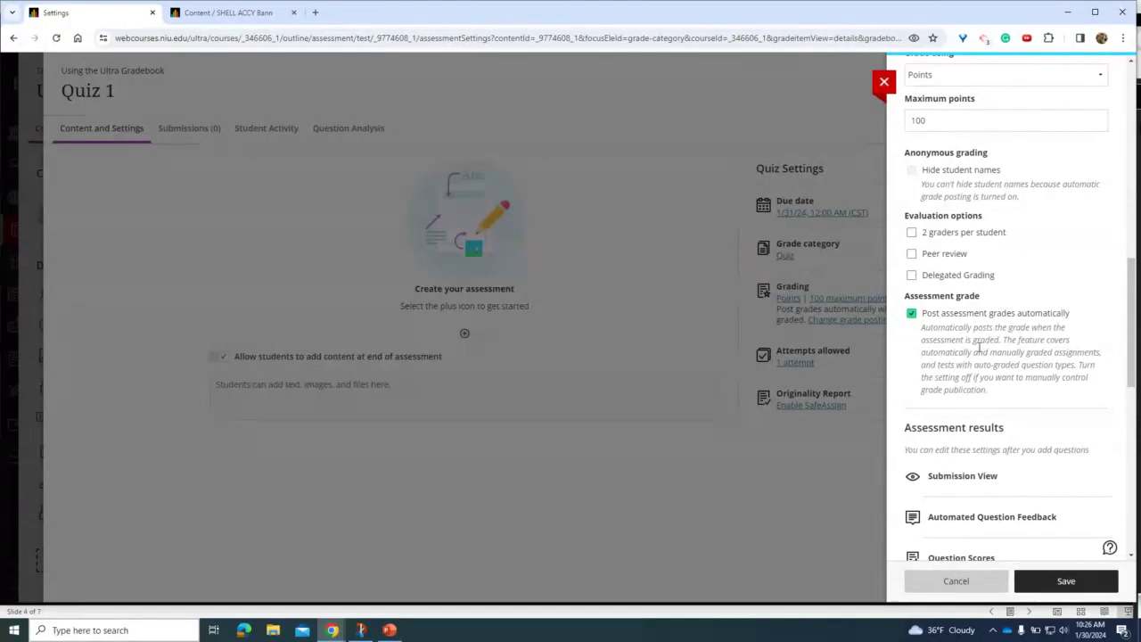
scroll(979, 347, "down", 5)
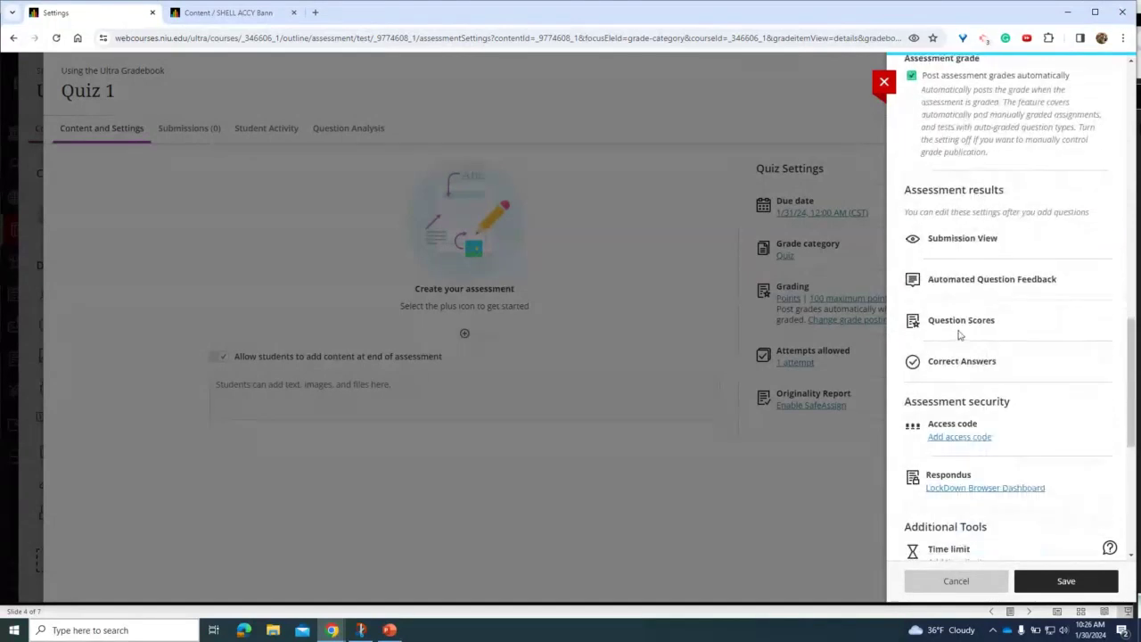
scroll(959, 334, "up", 12)
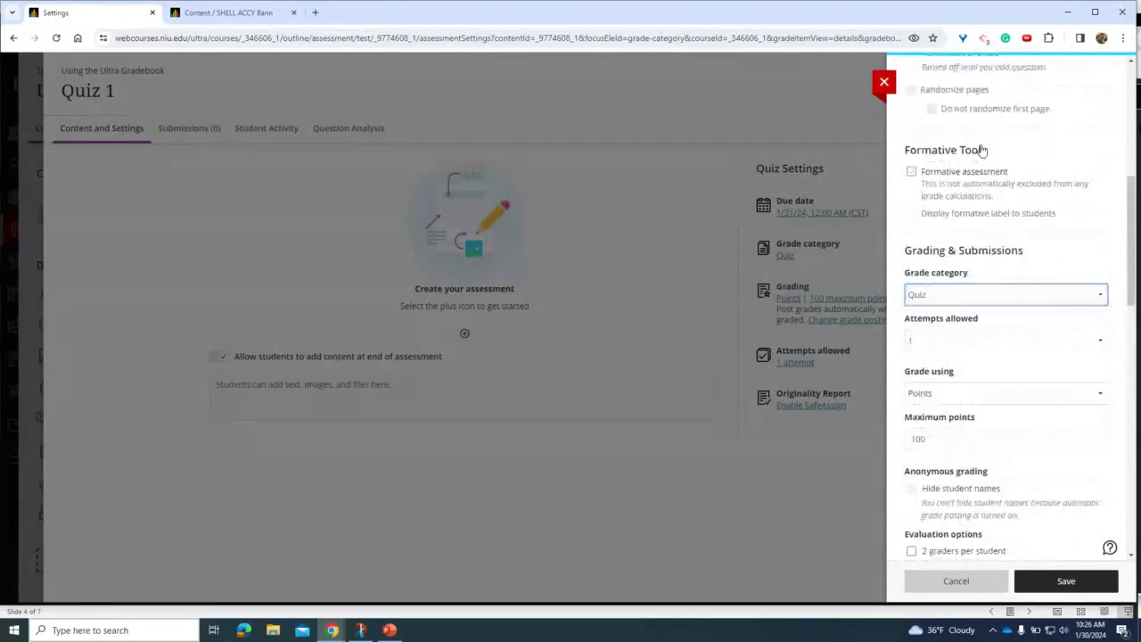
scroll(976, 205, "up", 2)
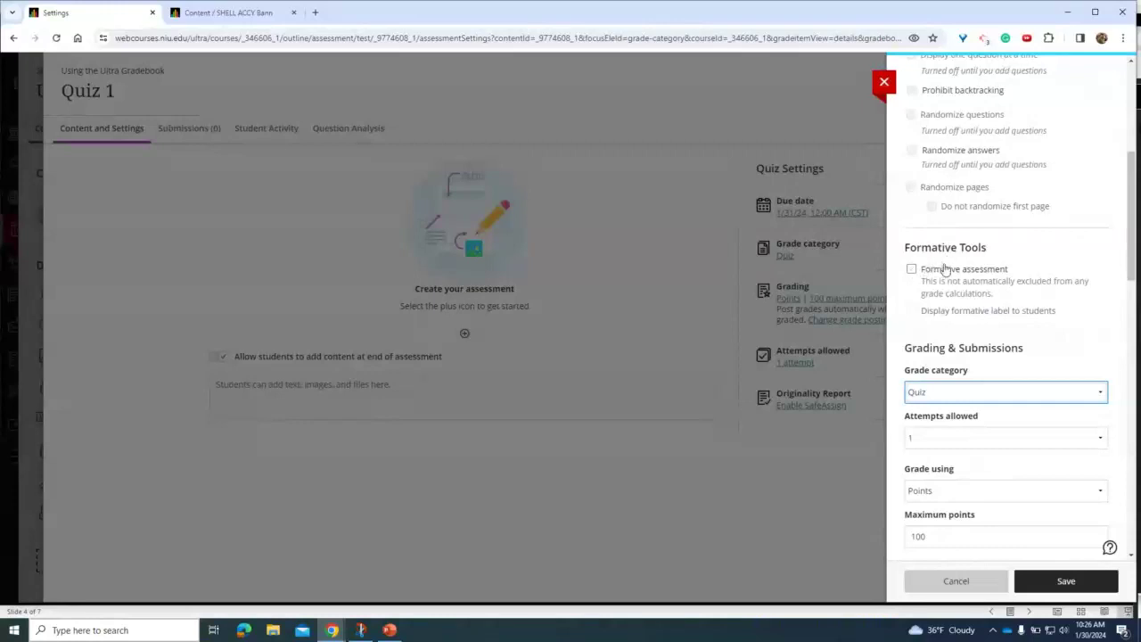
scroll(943, 265, "up", 4)
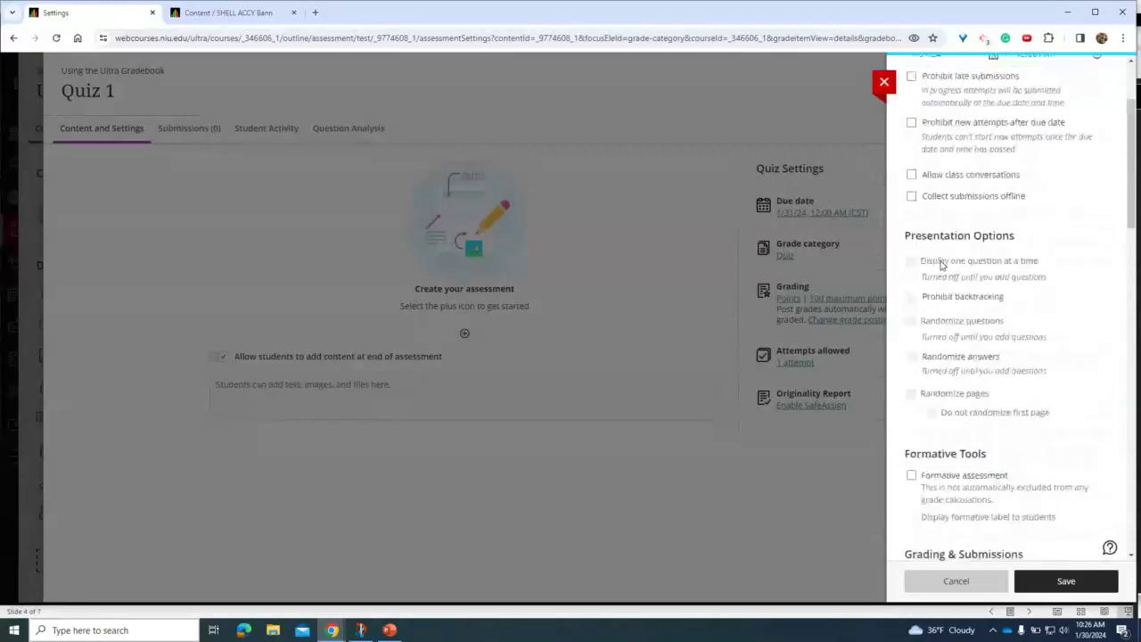
scroll(941, 264, "up", 3)
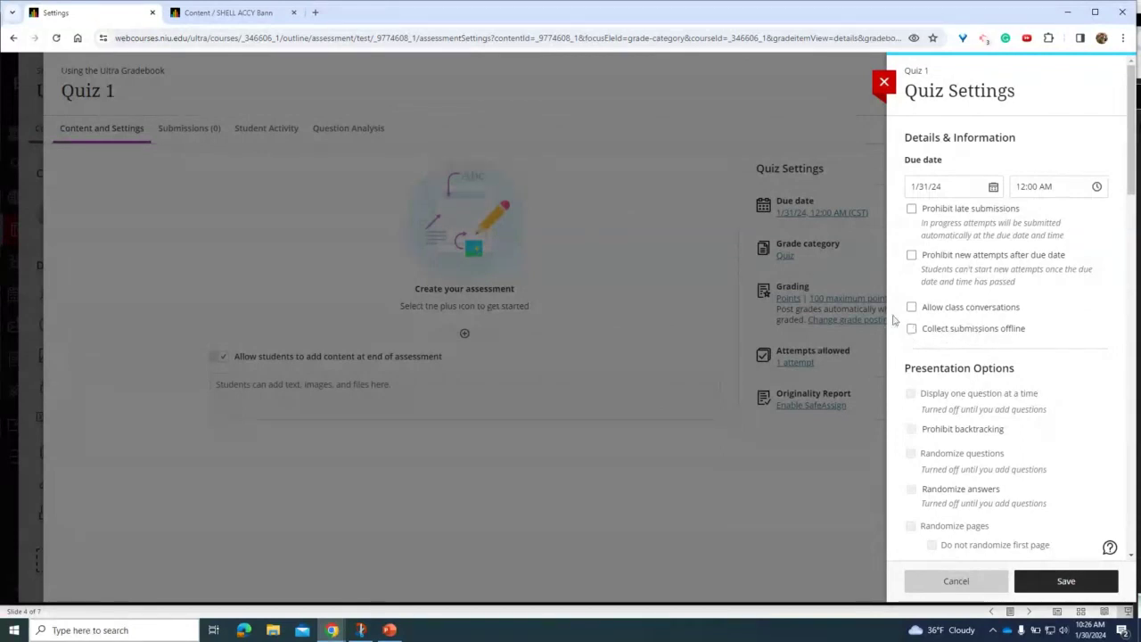
left_click(1066, 580)
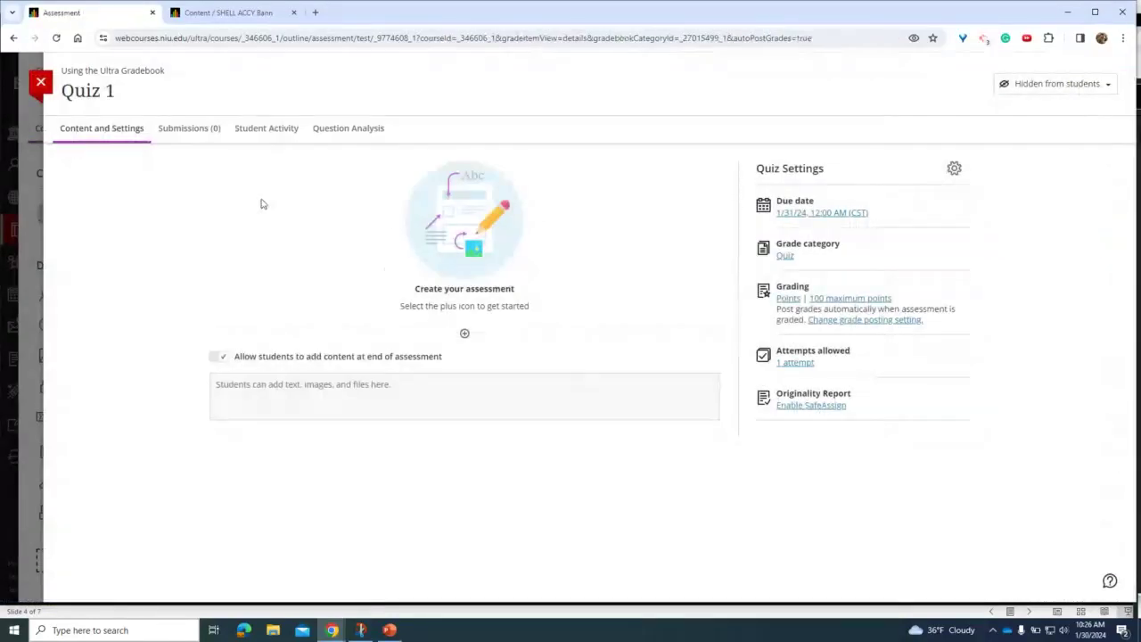
Make Quiz 1 visible to students from the course content page and check its column in the gradebook grid.
left_click(41, 85)
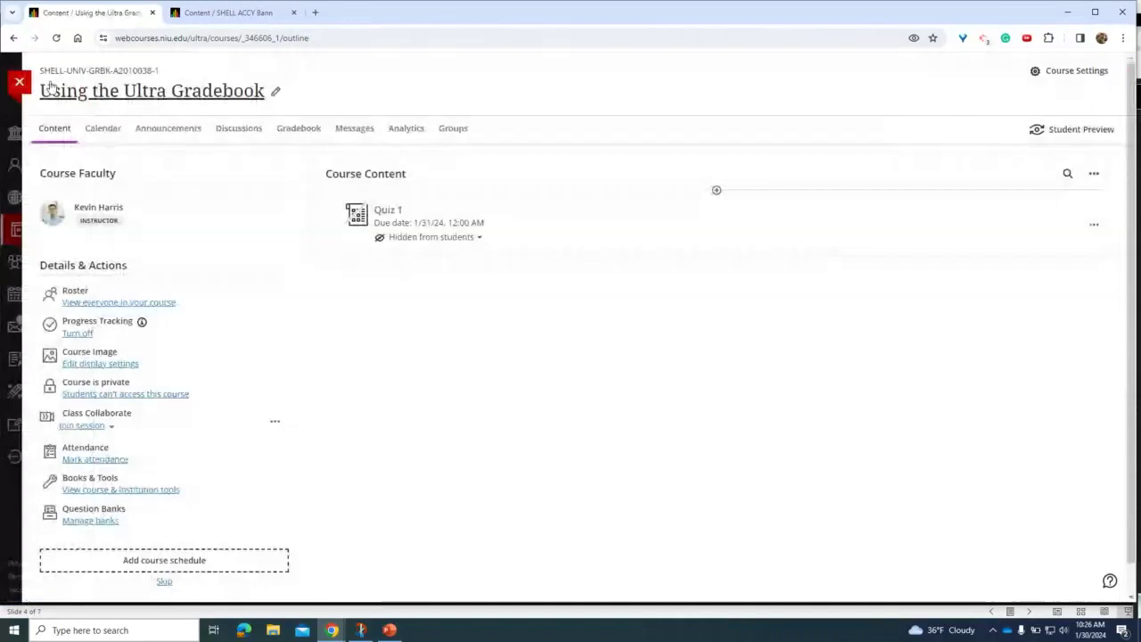
left_click(464, 254)
left_click(470, 237)
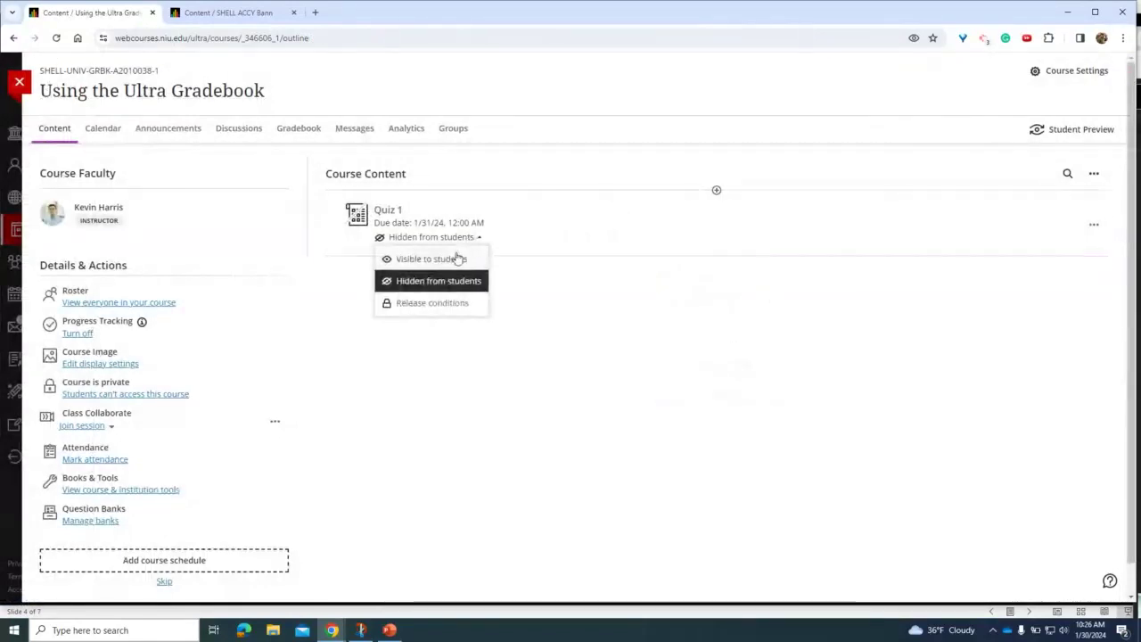
left_click(457, 259)
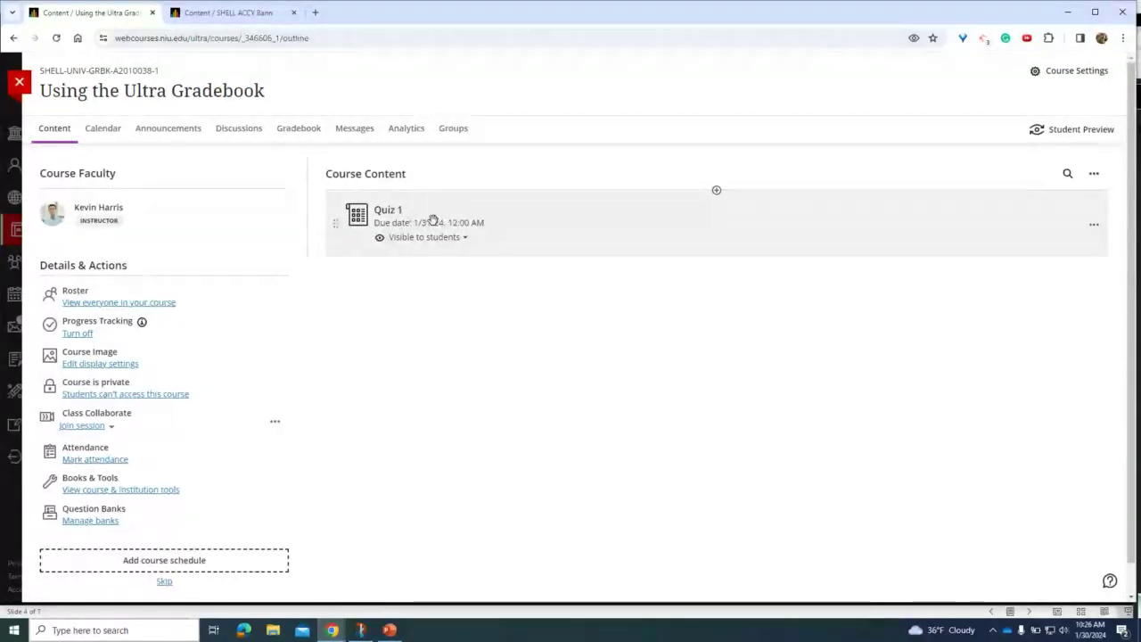
left_click(317, 132)
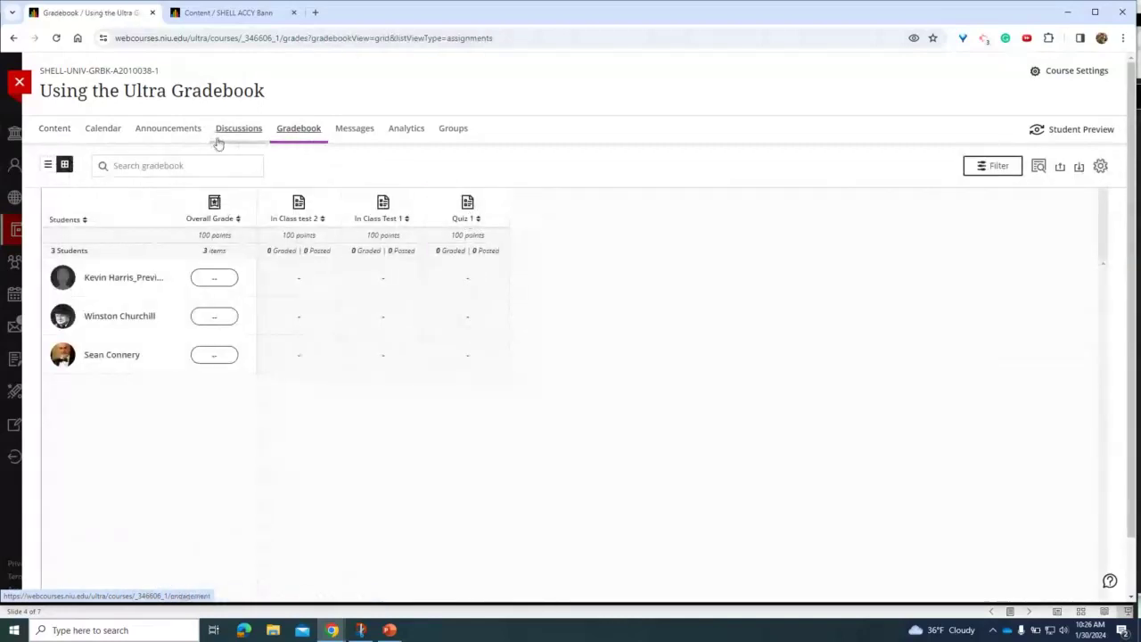
Open Quiz 1's submissions from the course content and enter a grade of 50 for the preview user.
left_click(53, 128)
left_click(389, 211)
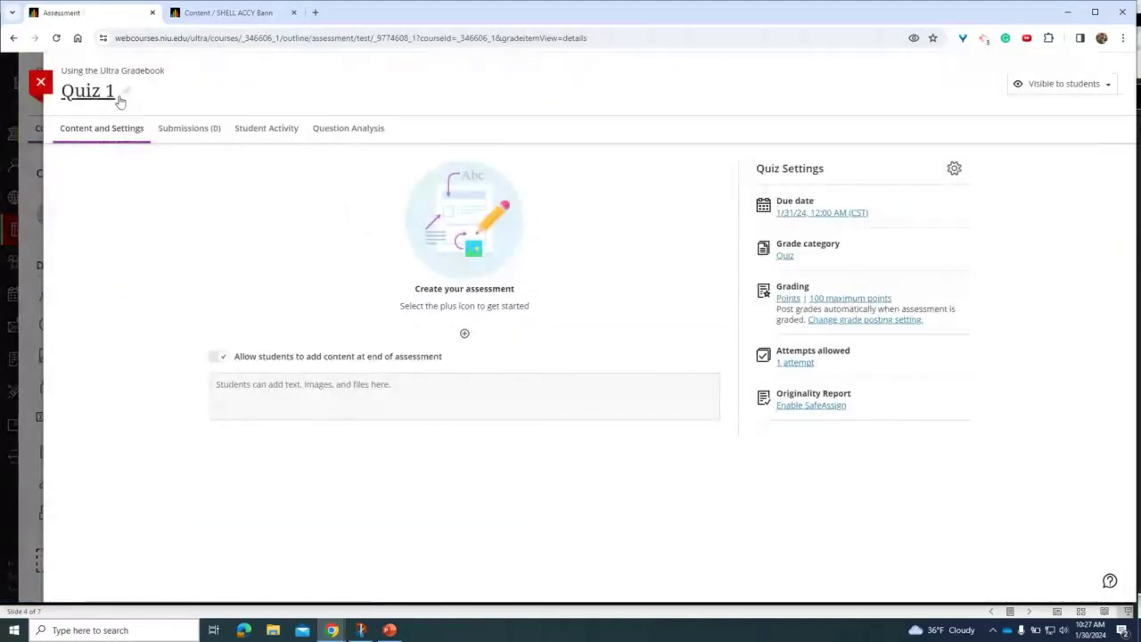
left_click(37, 89)
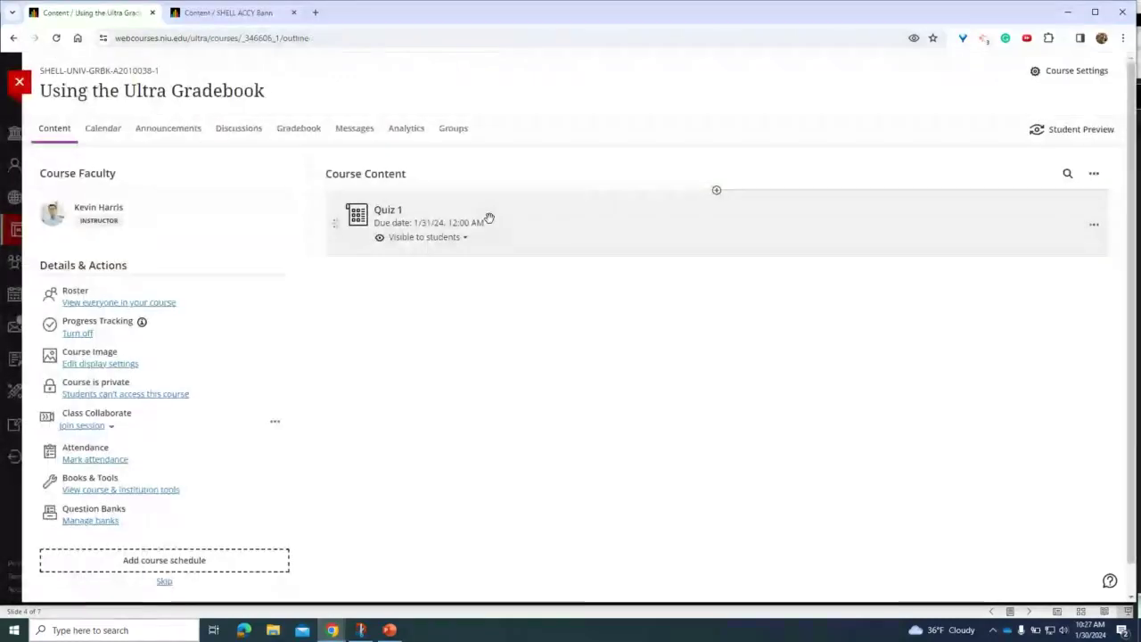
left_click(489, 220)
left_click(205, 129)
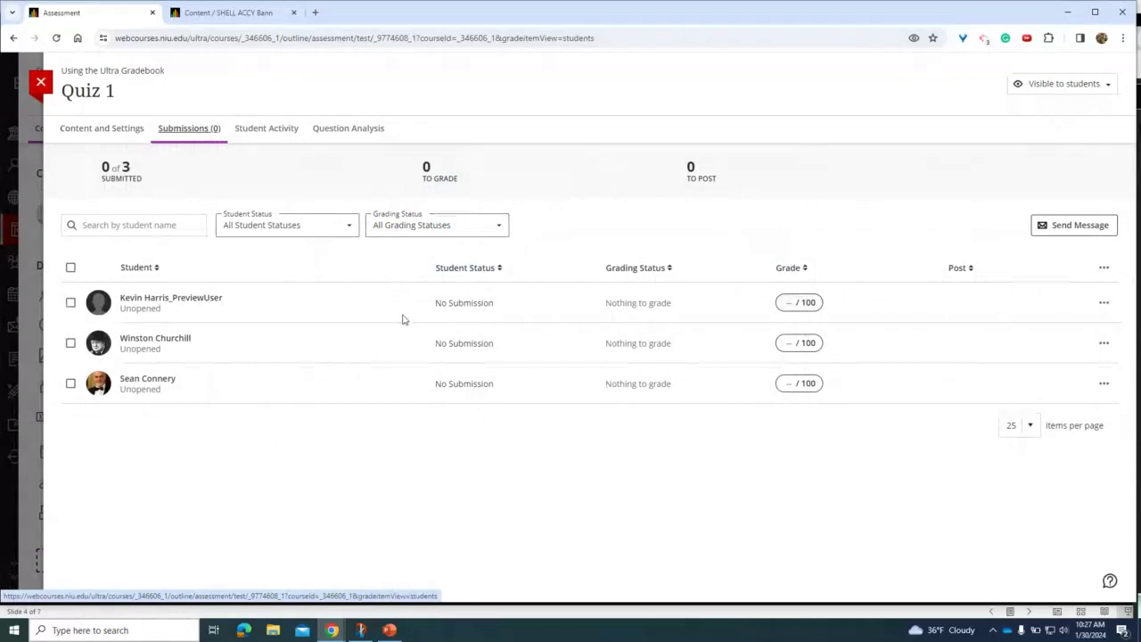
left_click(790, 303)
type("50")
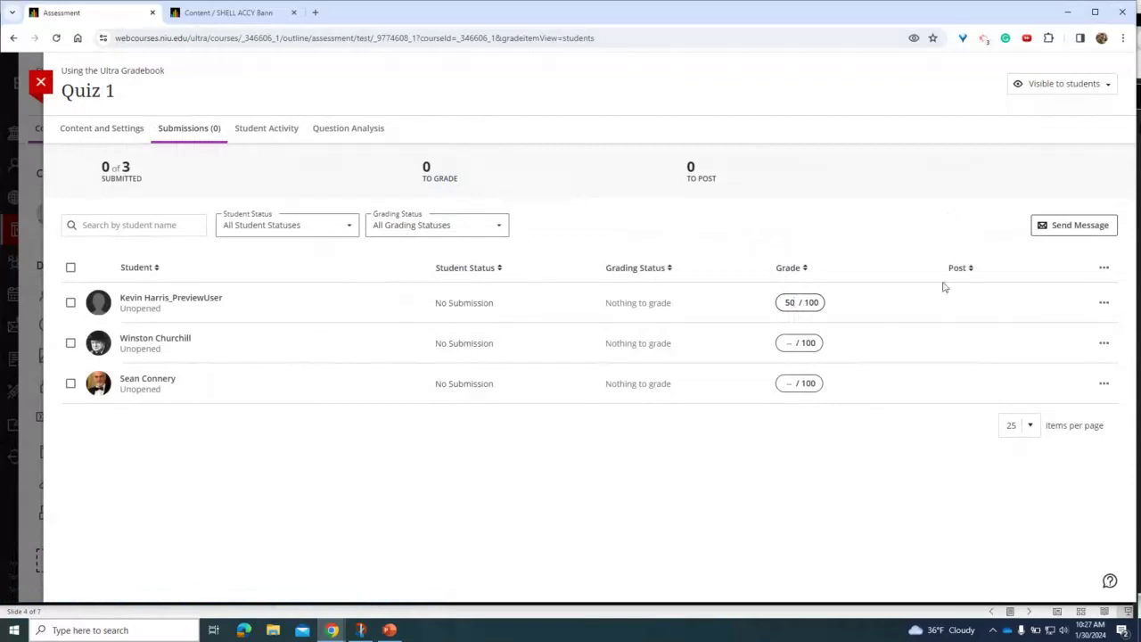
key("Return")
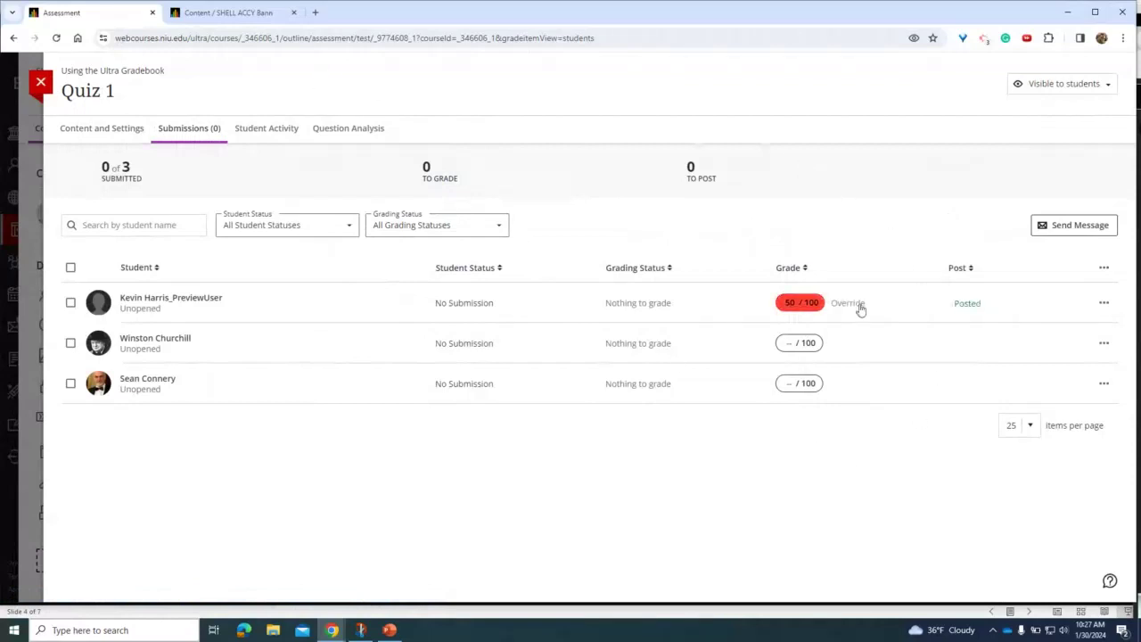
Close Quiz 1 and check the preview user's quiz grade and overall grade in the gradebook grid.
left_click(106, 128)
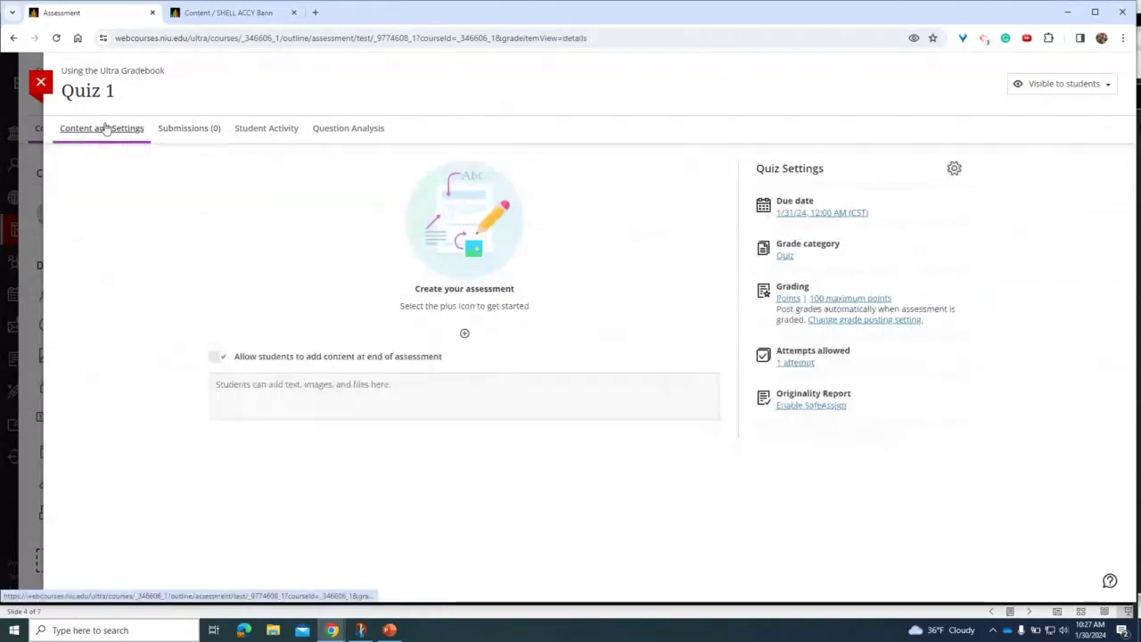
left_click(49, 88)
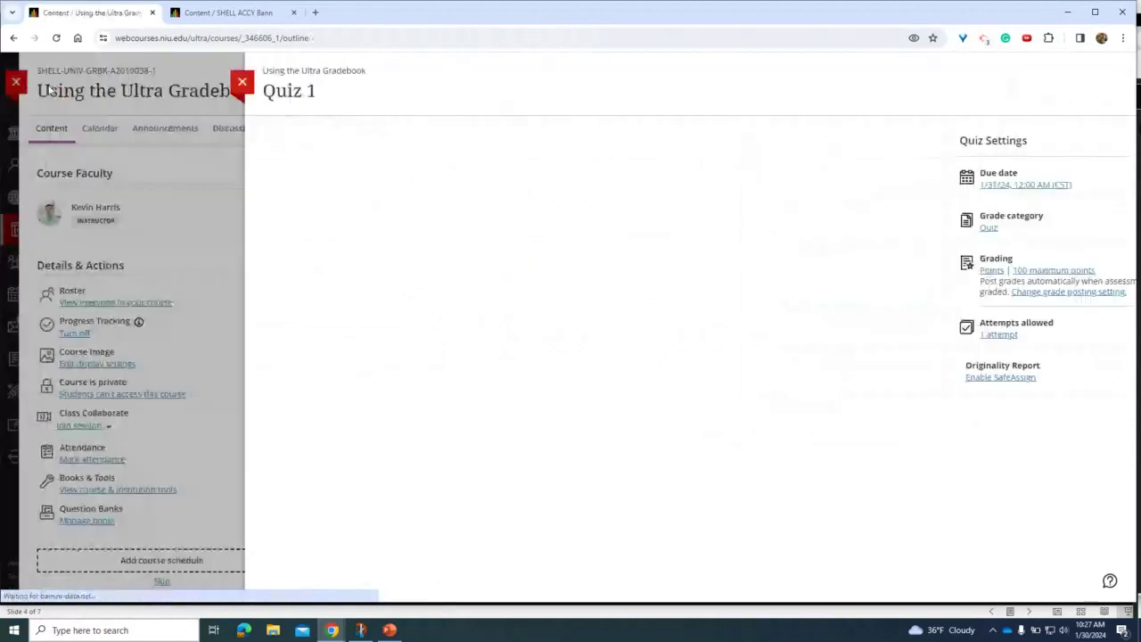
left_click(298, 130)
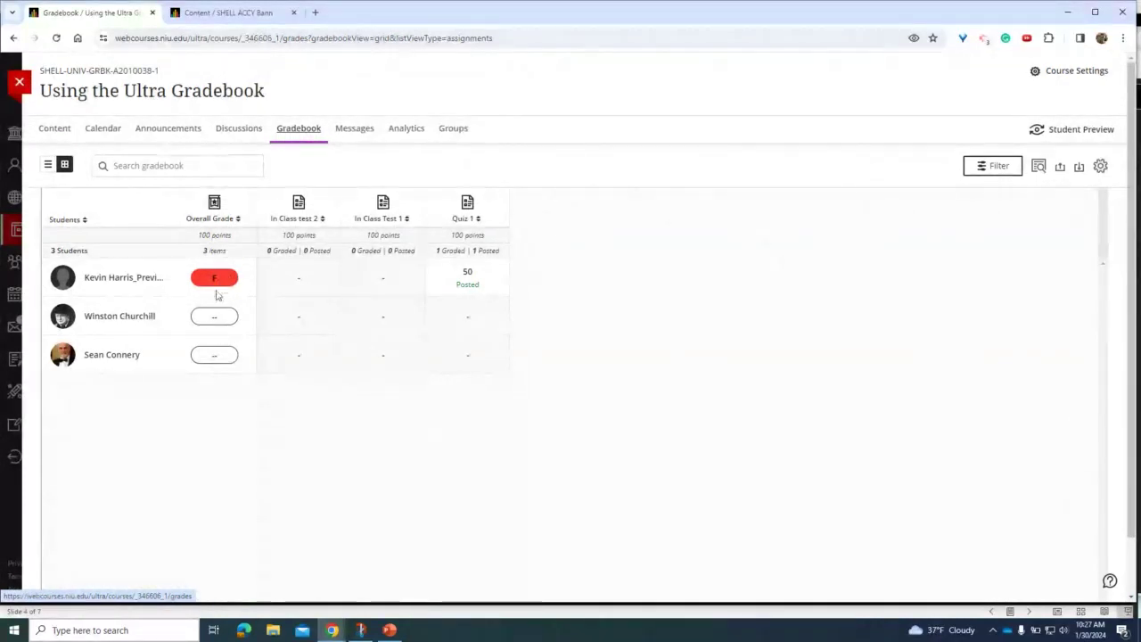
Compare the Quiz 1 item on the course content page with its column in the gradebook grid.
left_click(46, 130)
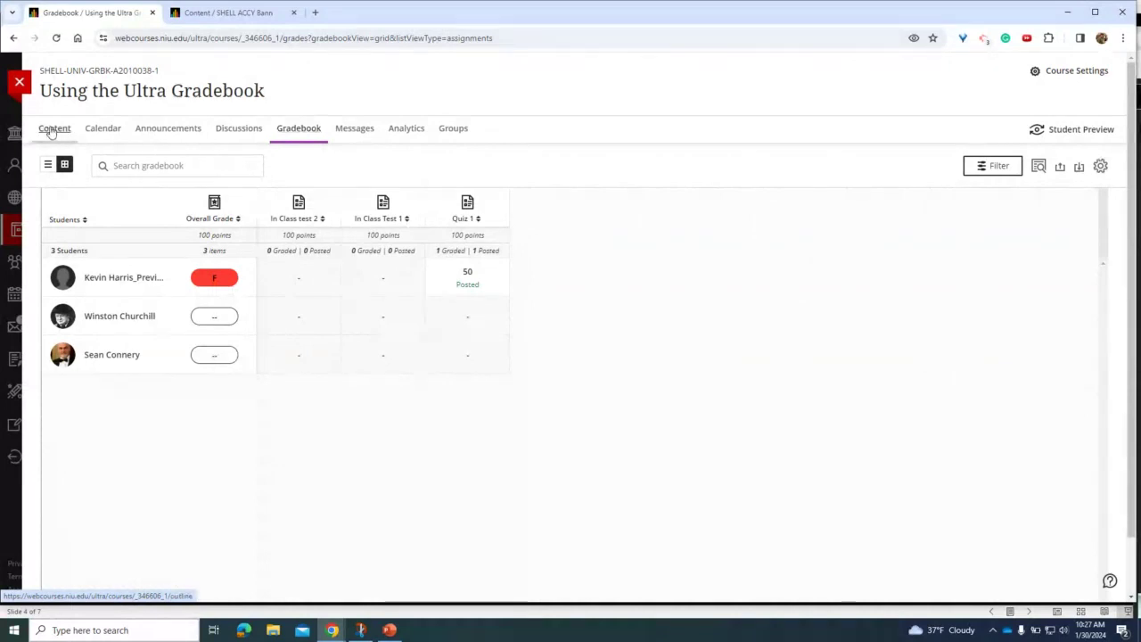
left_click(283, 138)
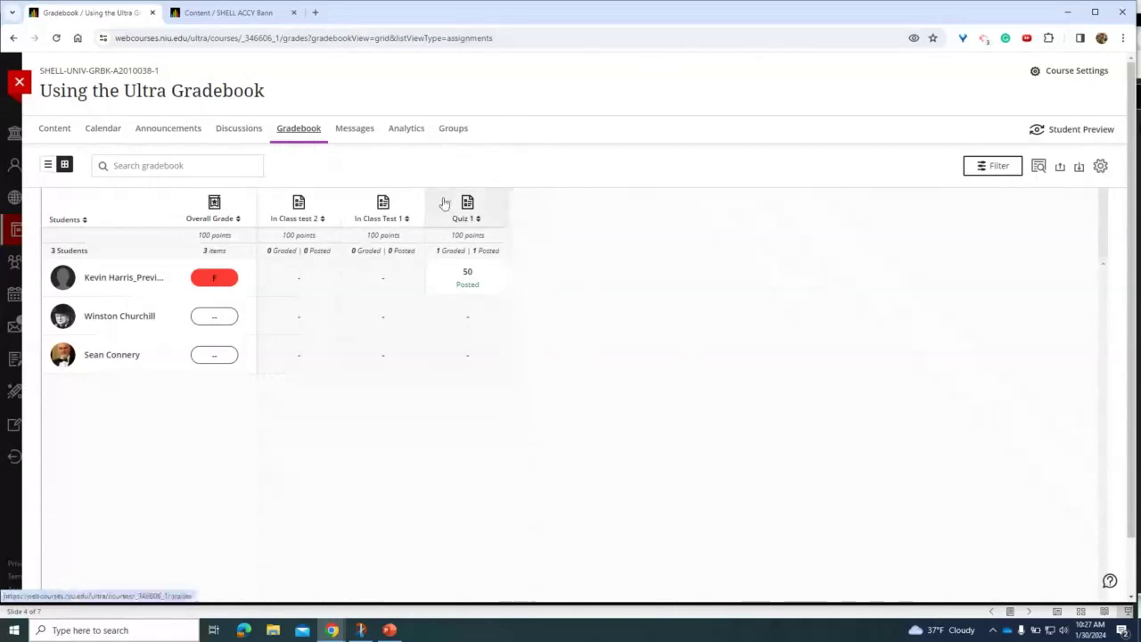
left_click(52, 129)
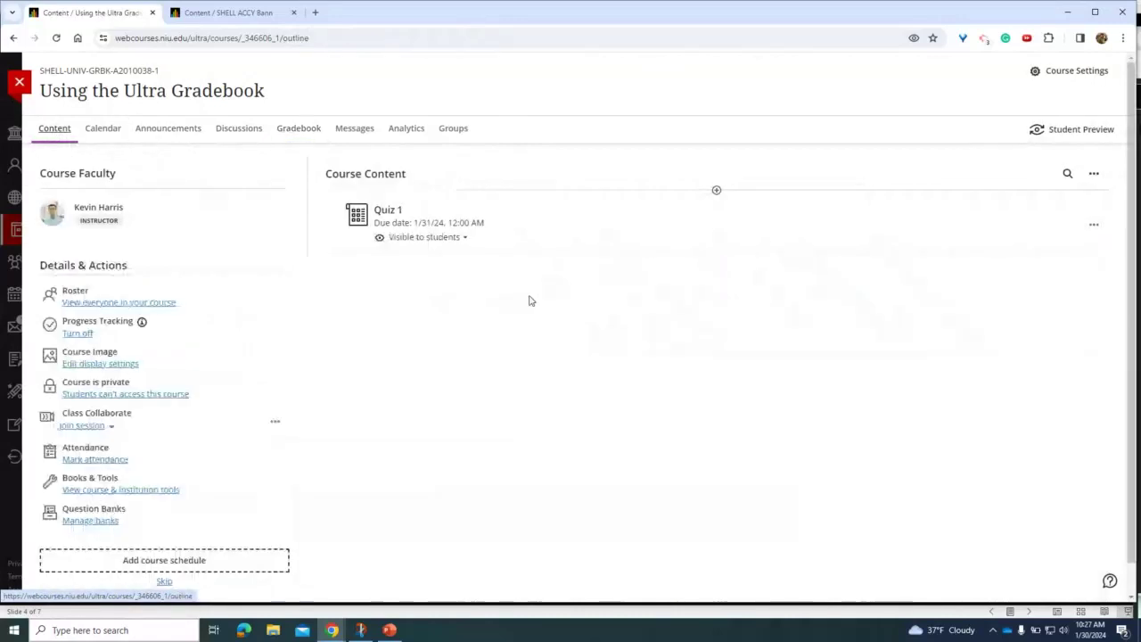
left_click(298, 128)
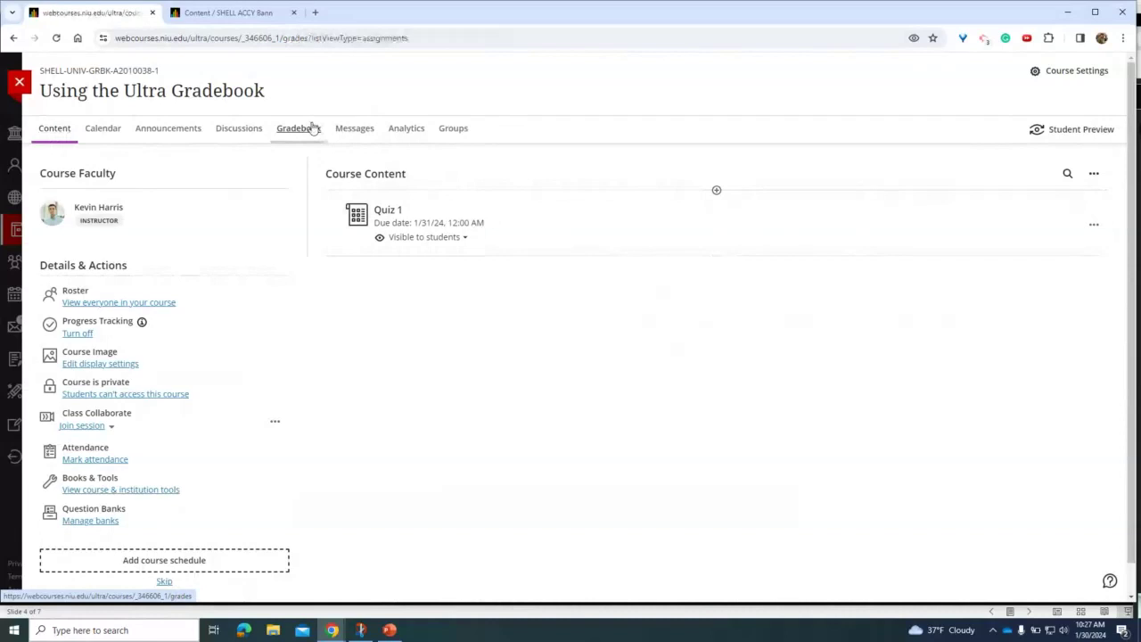
left_click(52, 128)
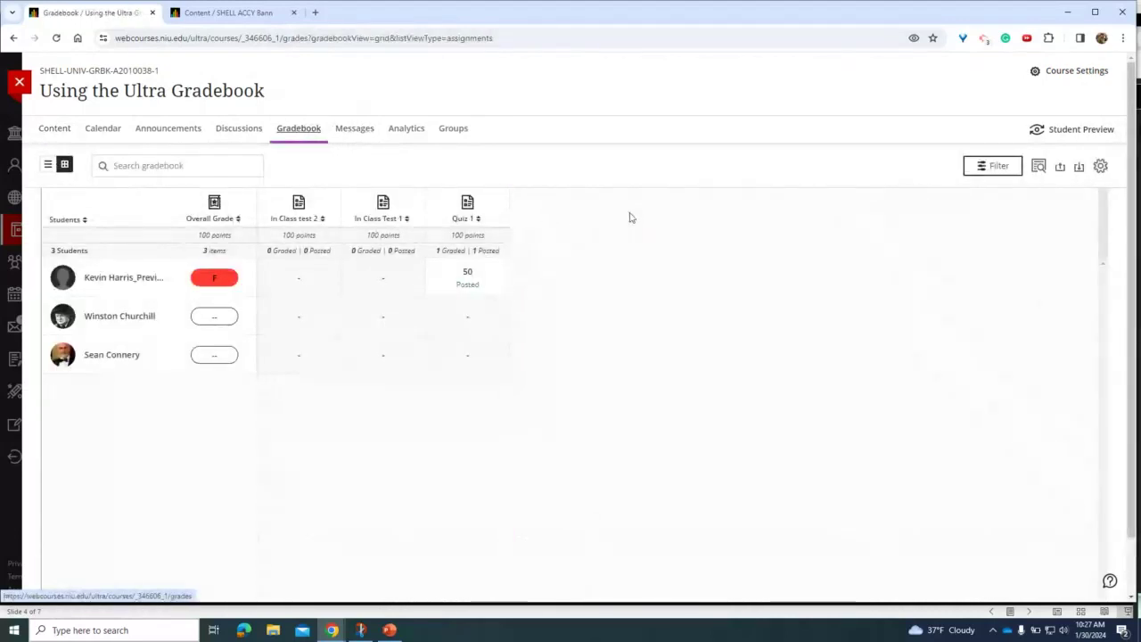
left_click(54, 129)
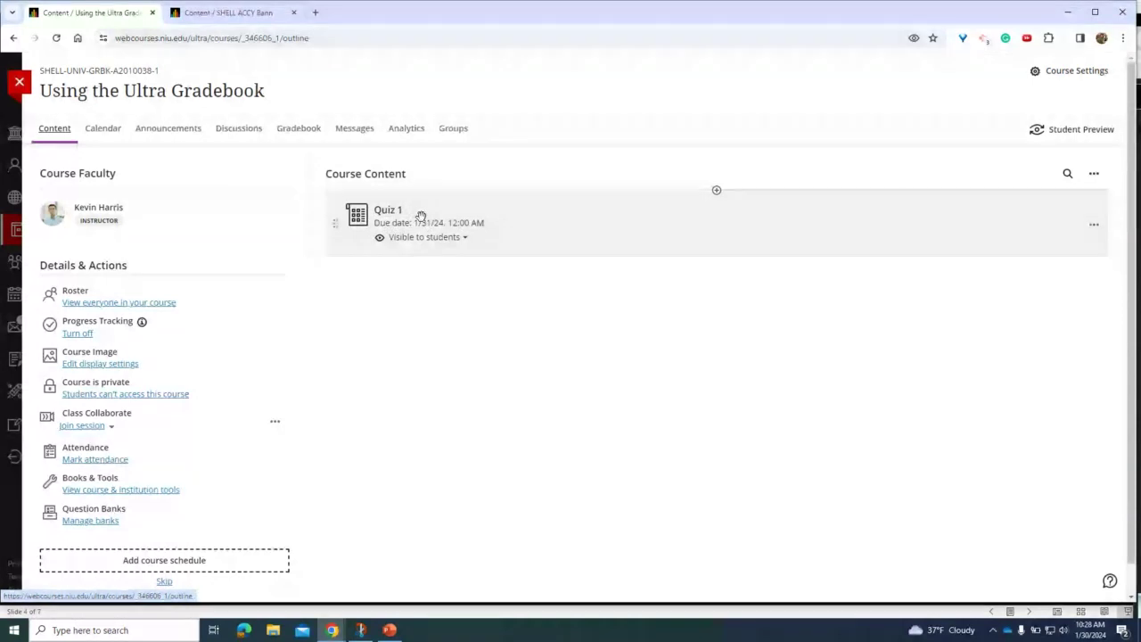
left_click(296, 126)
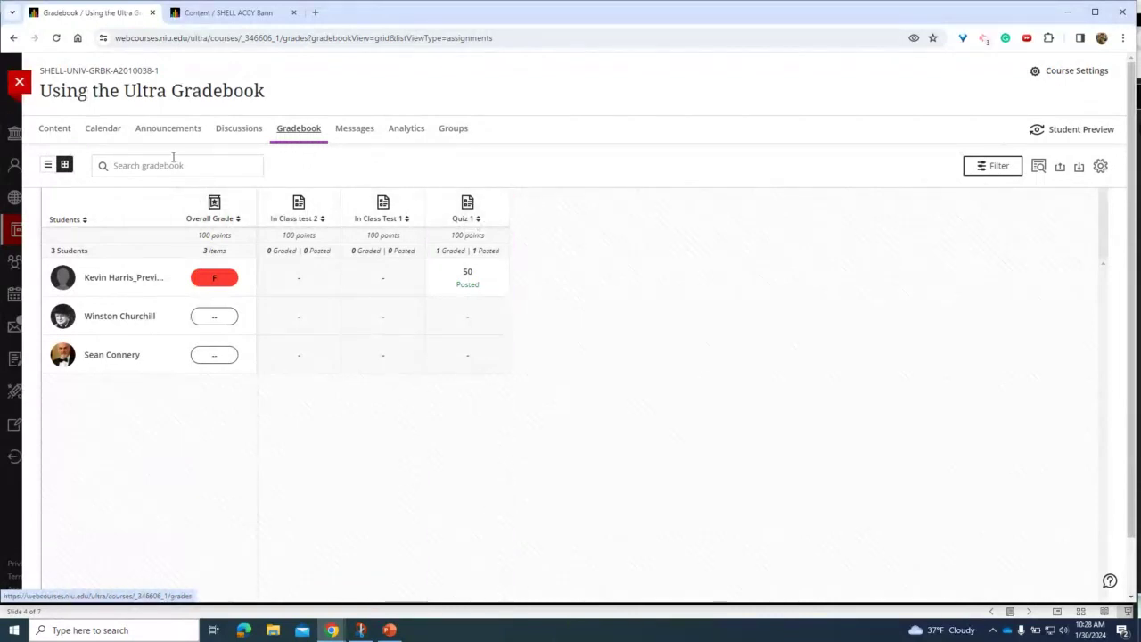
View the options for adding items to the course content and open the Import Content options.
left_click(55, 130)
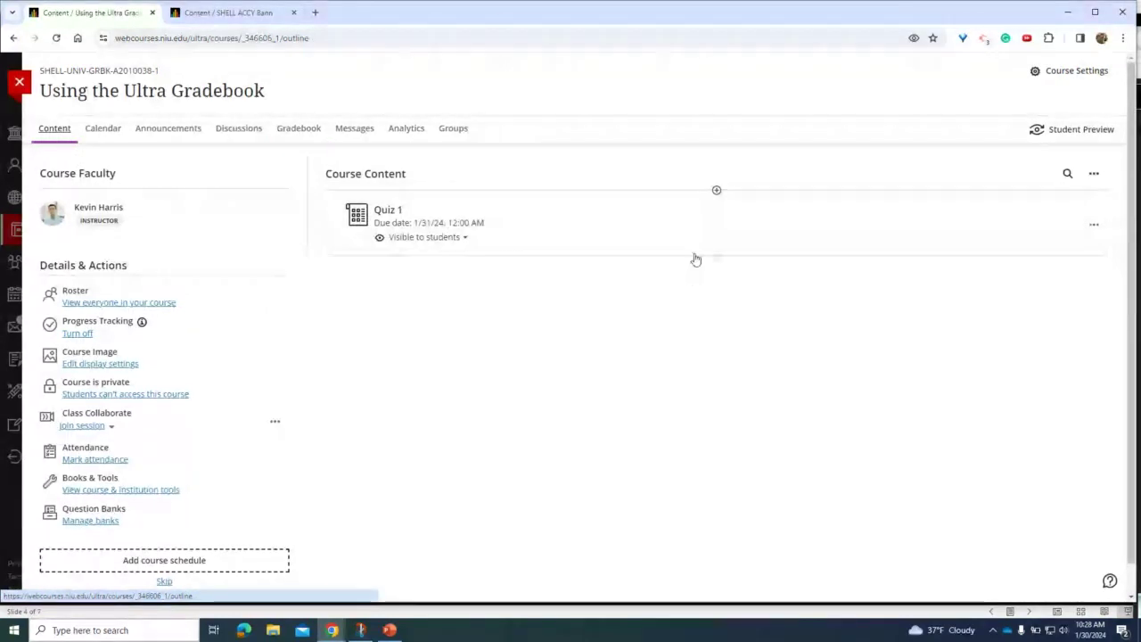
mouse_move(703, 261)
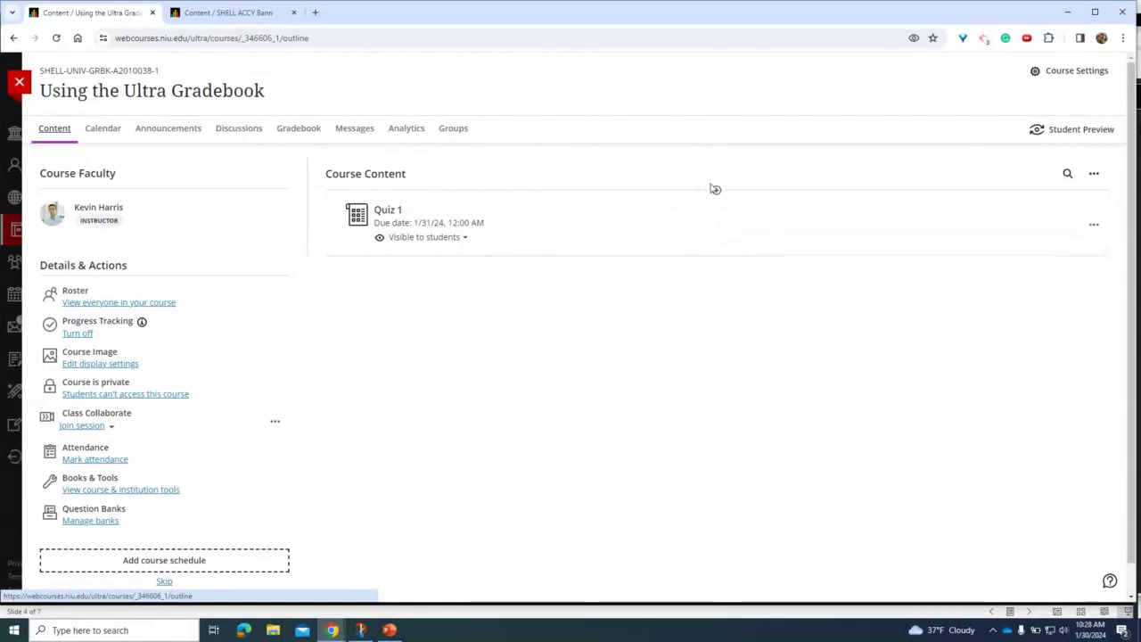
left_click(1095, 174)
left_click(980, 179)
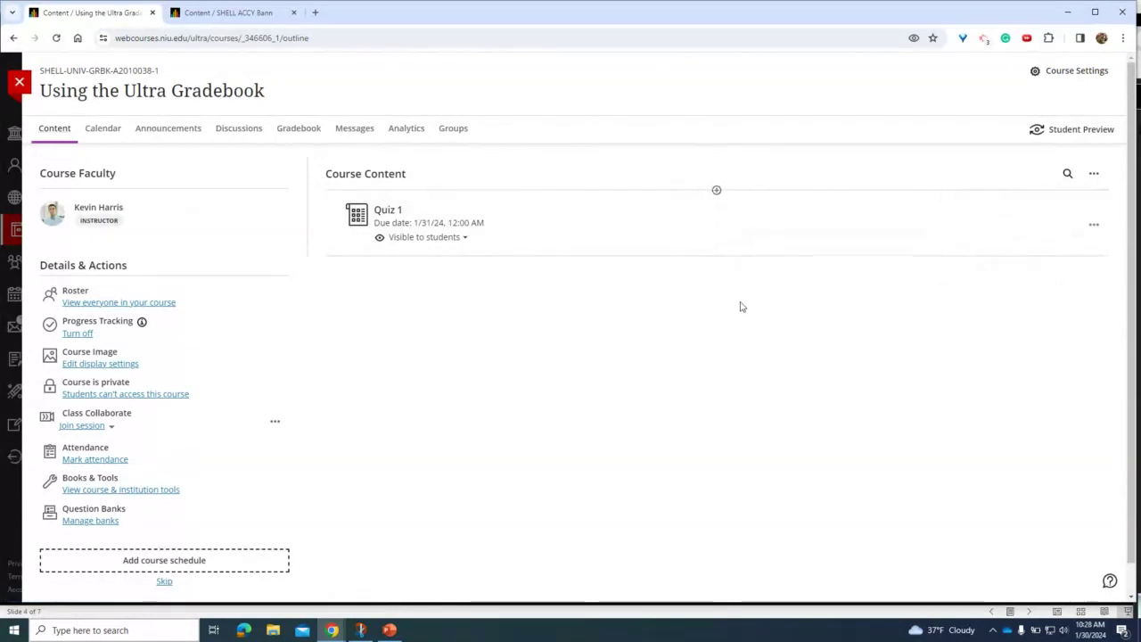
left_click(716, 191)
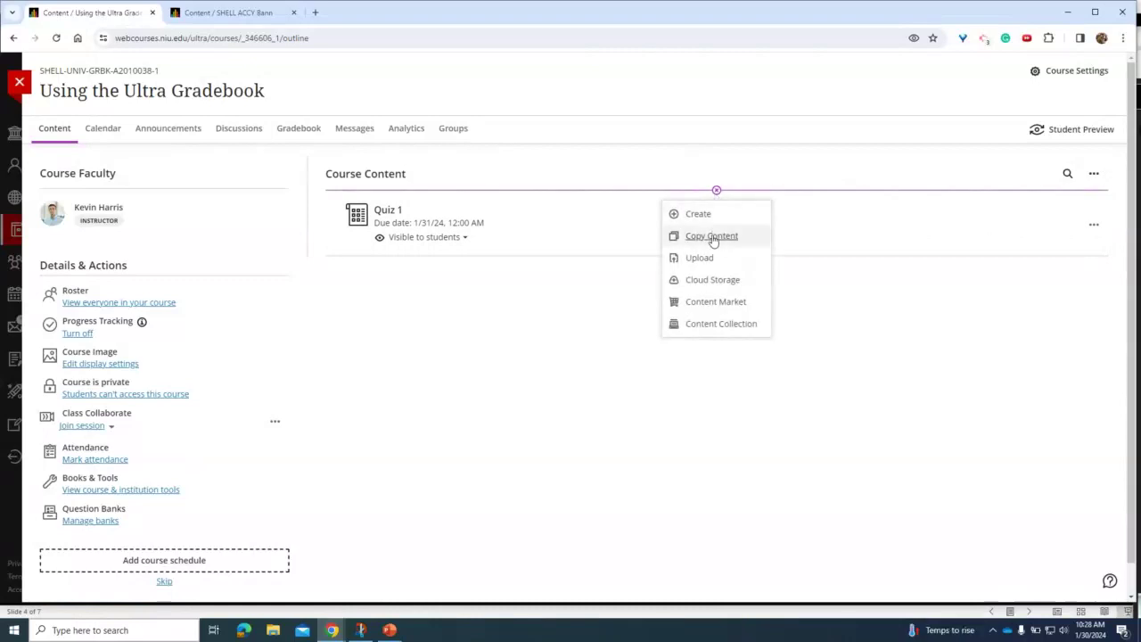
left_click(980, 176)
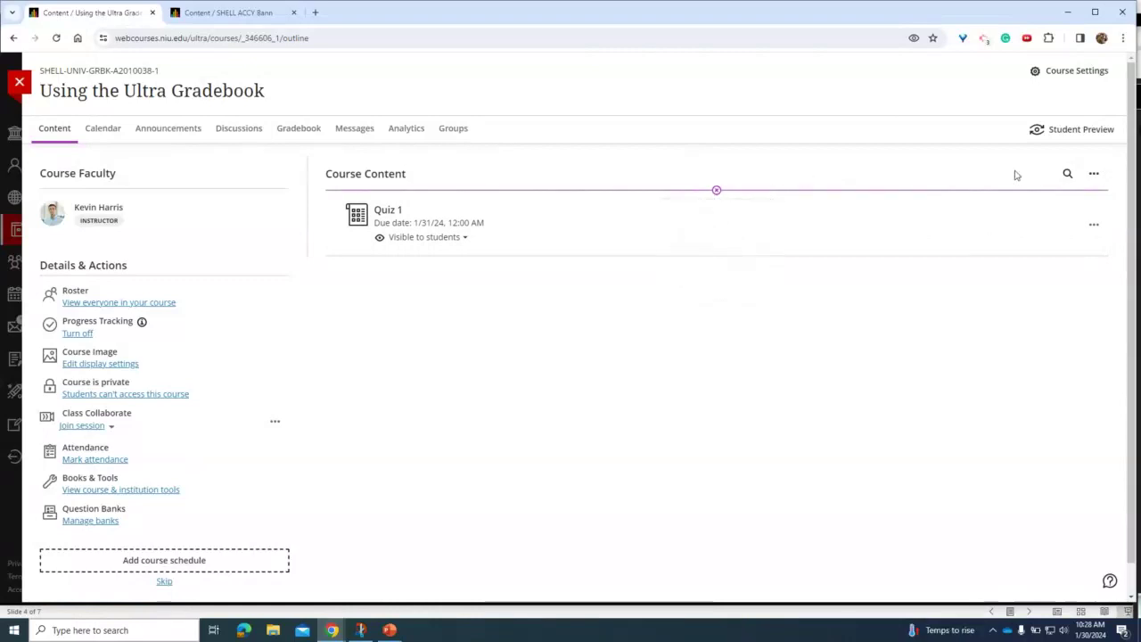
left_click(1099, 177)
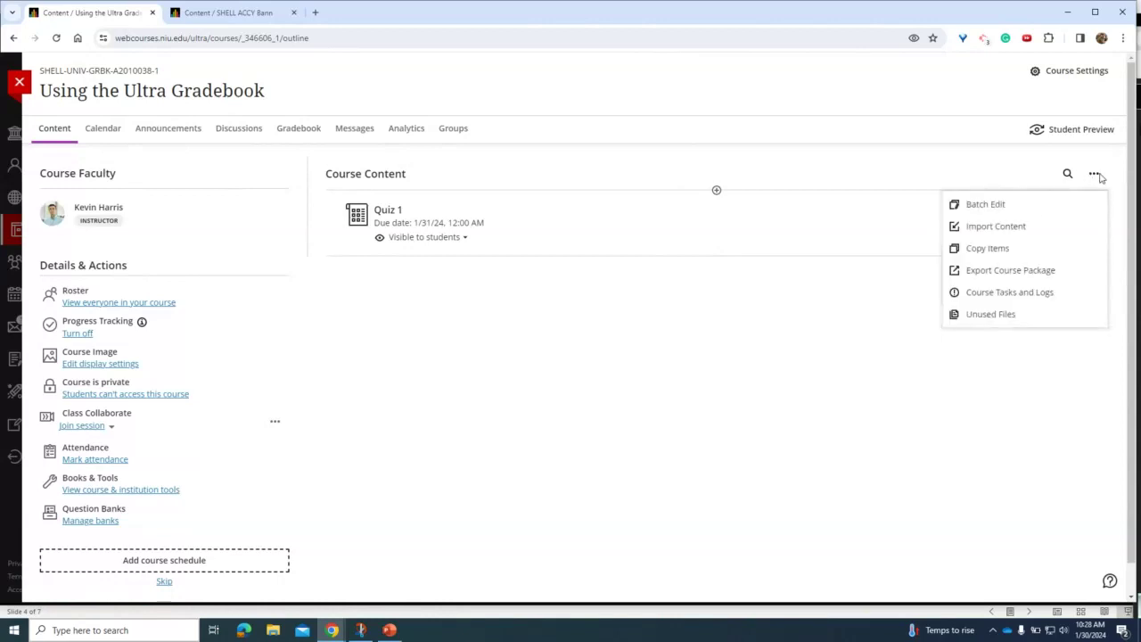
left_click(1018, 228)
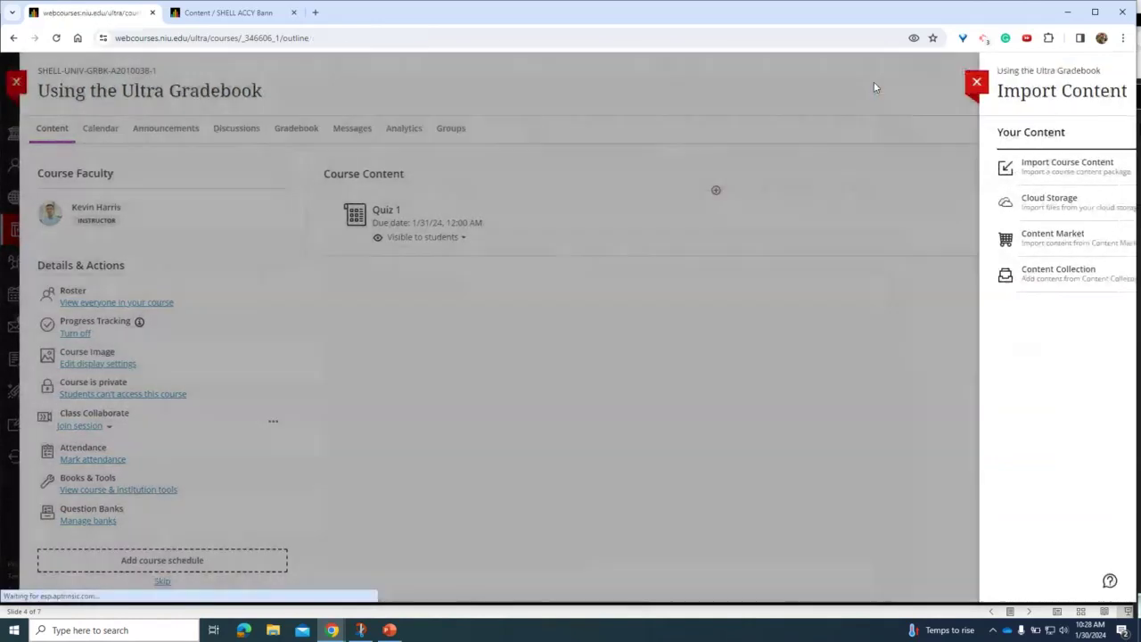
Close the Import Content options and open Copy Items to browse the courses available as copy sources.
left_click(874, 83)
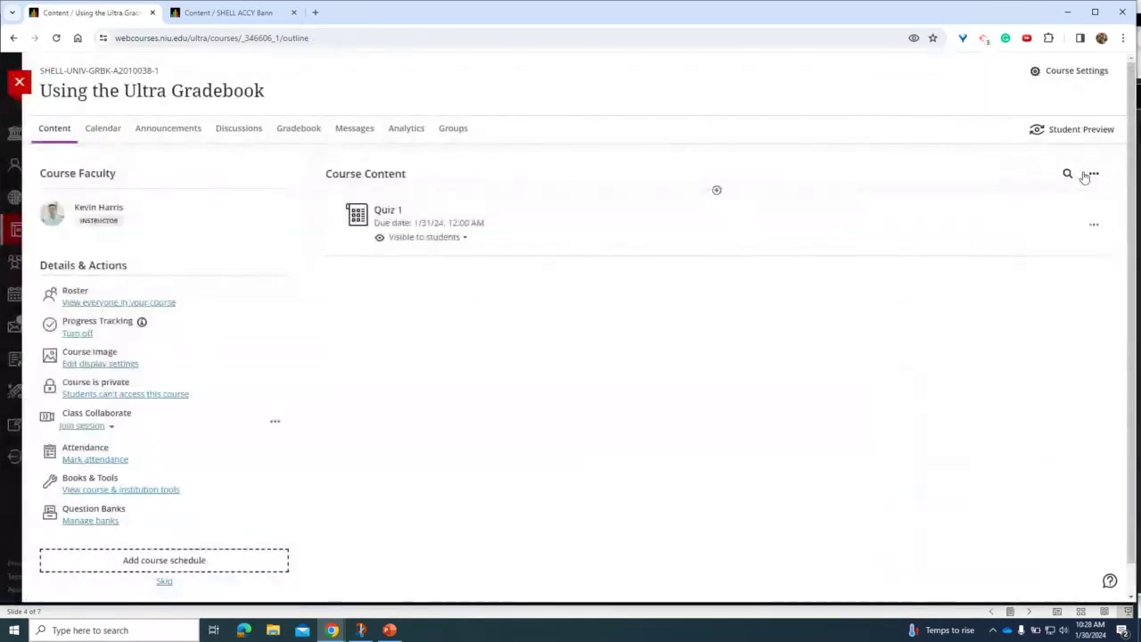
left_click(1093, 176)
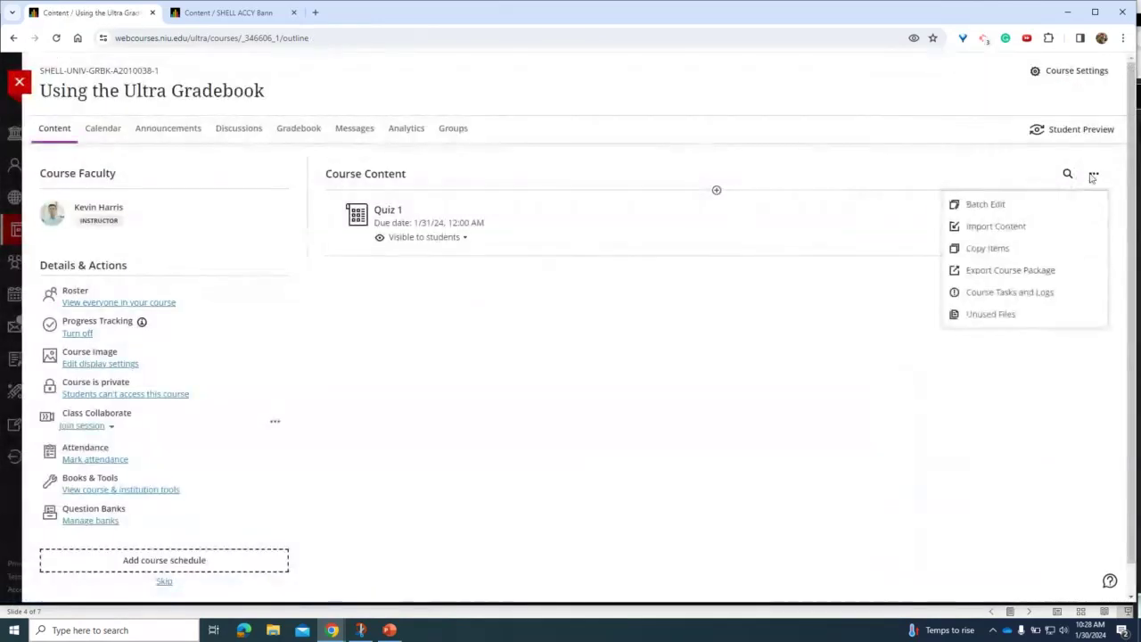
left_click(994, 253)
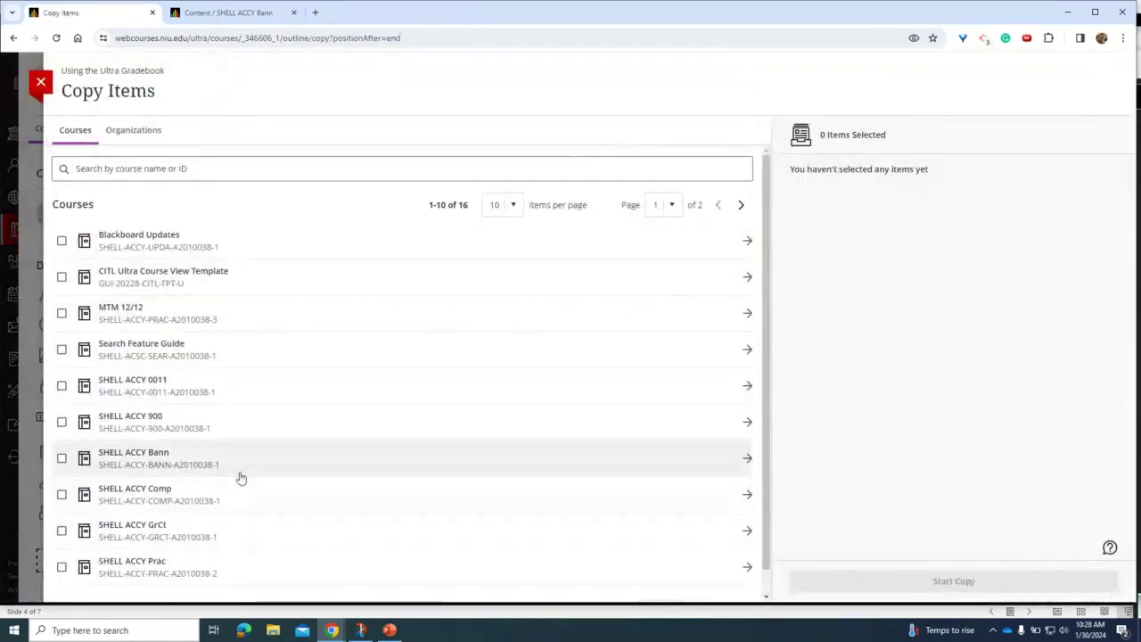
scroll(232, 463, "down", 1)
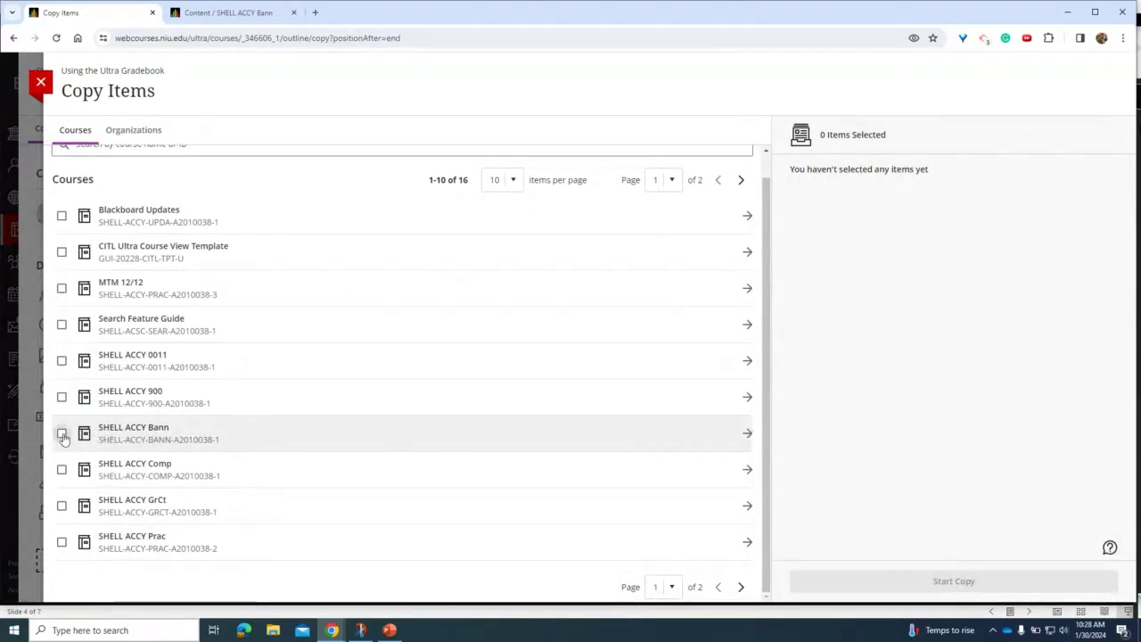
Copy only Major Assignment 1 from the SHELL ACCY Bann course's content into this course and reload the content page.
left_click(63, 435)
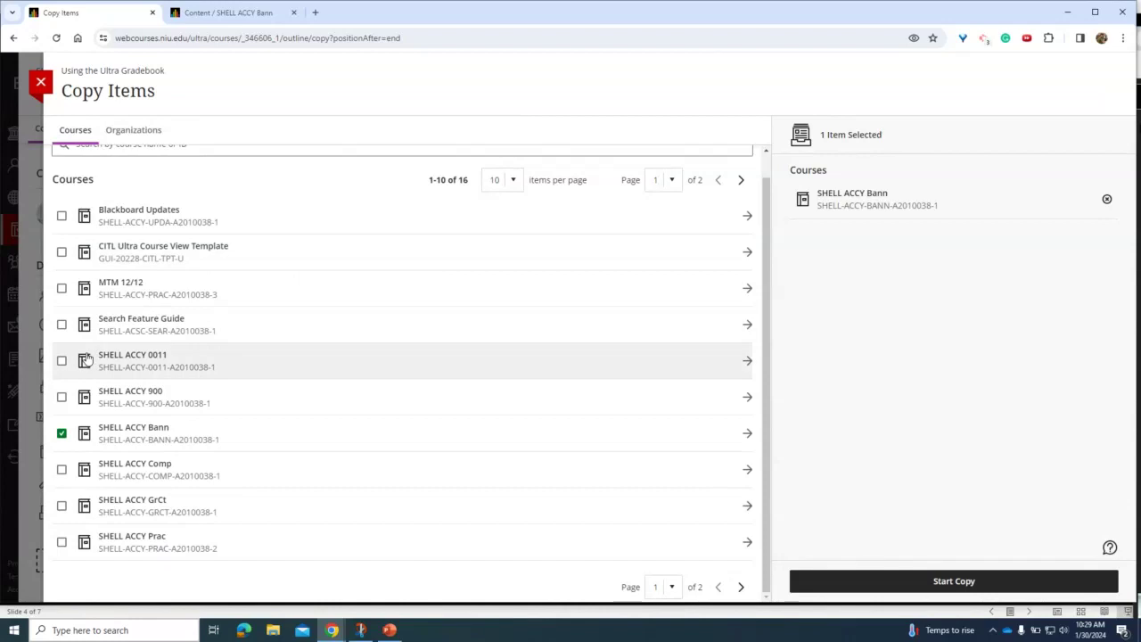
left_click(61, 433)
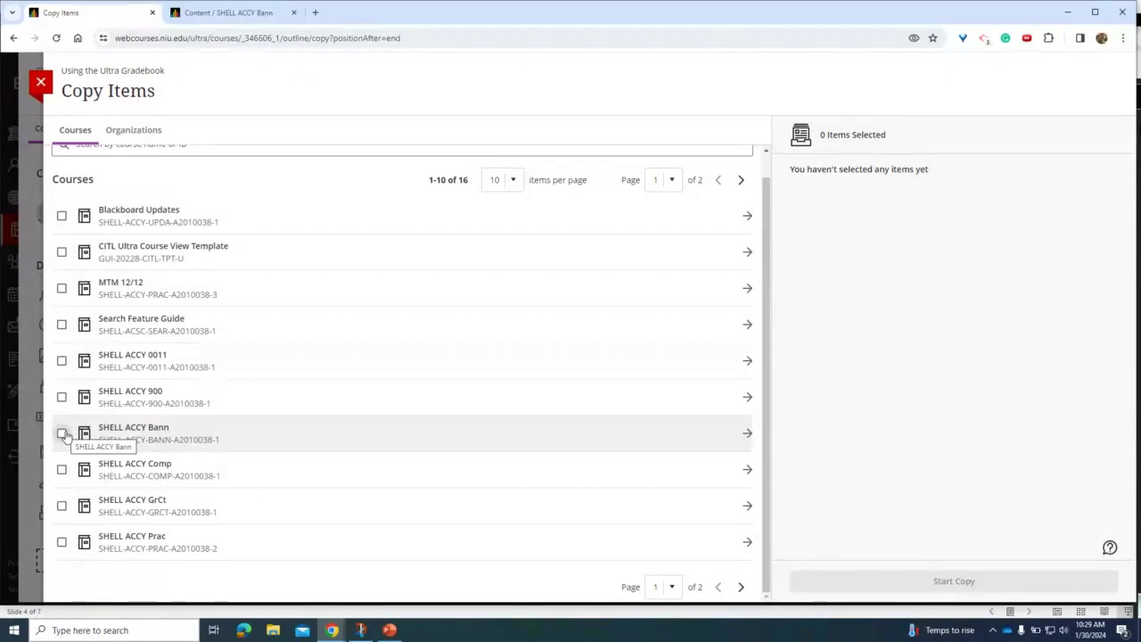
left_click(746, 433)
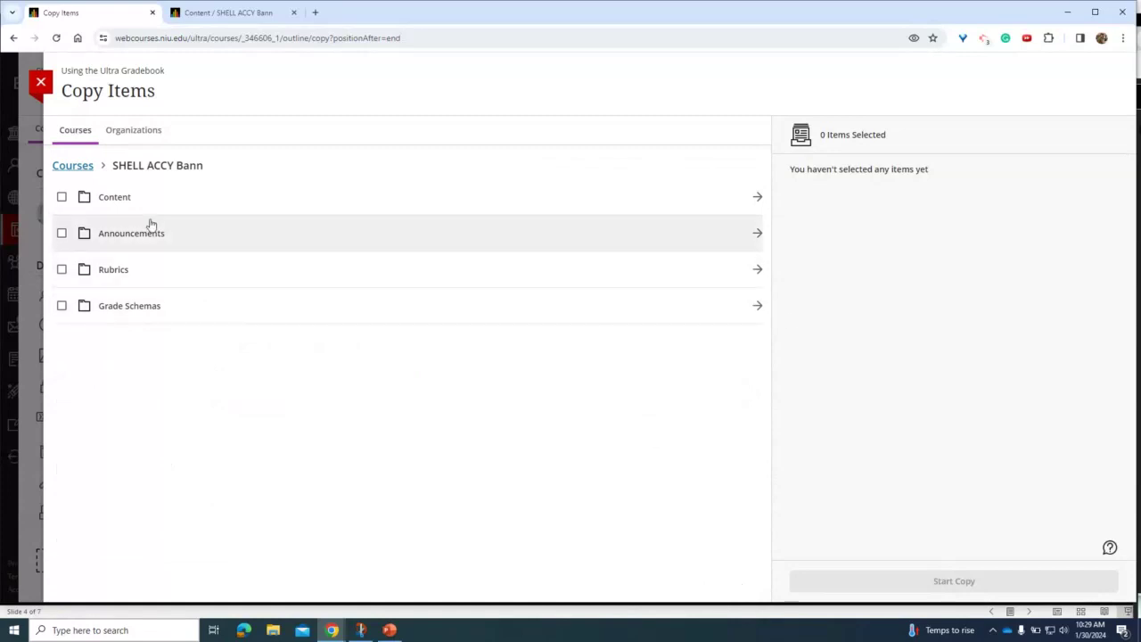
left_click(755, 197)
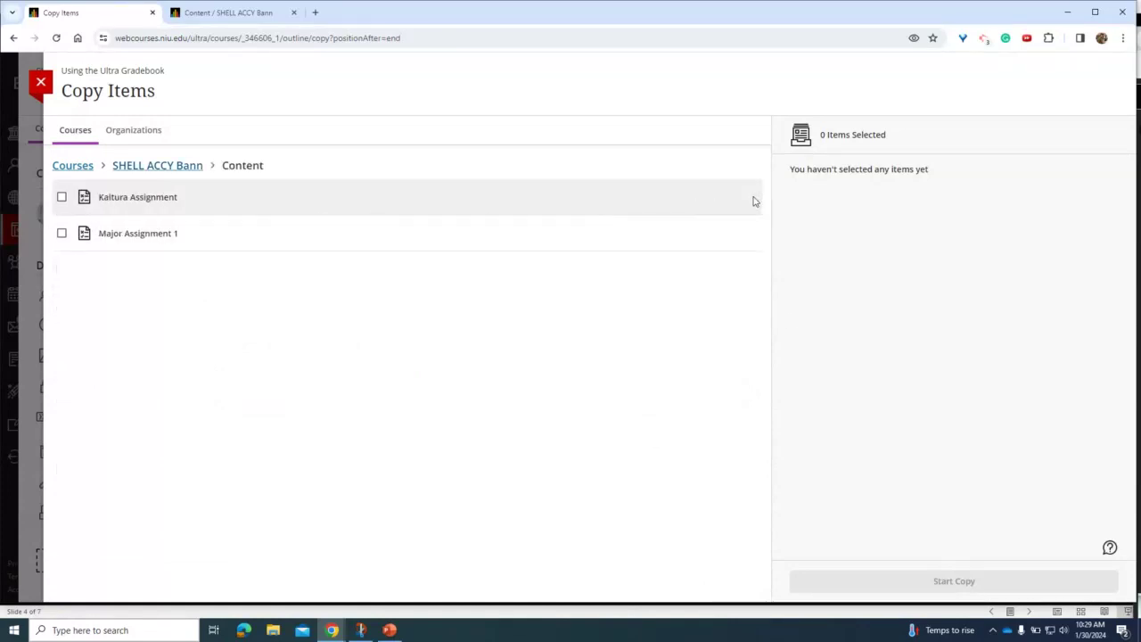
left_click(62, 233)
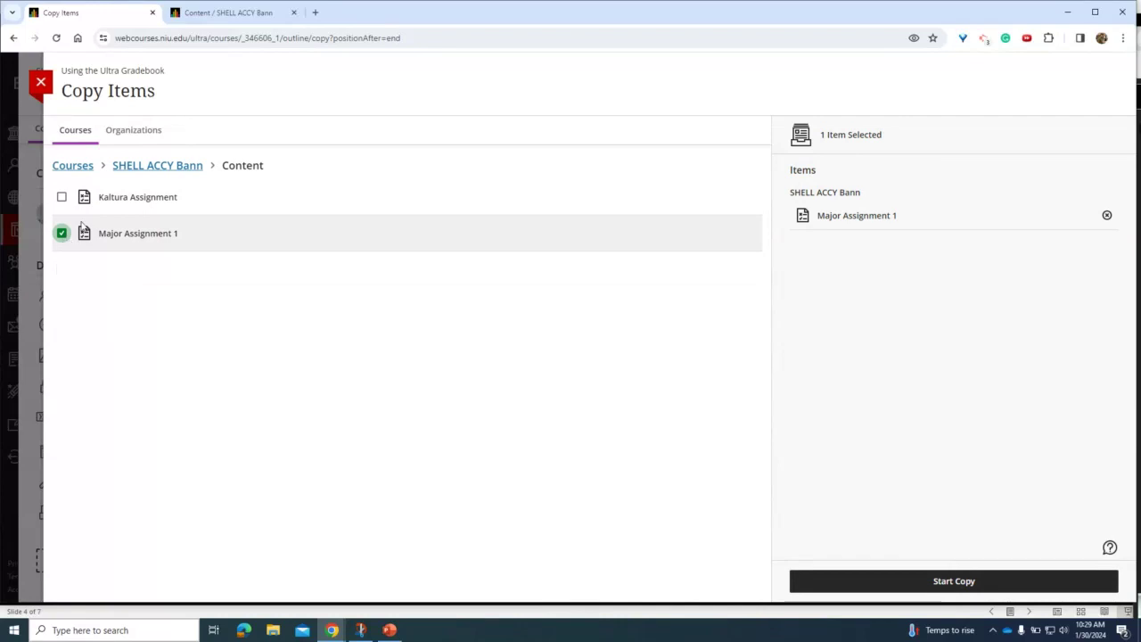
left_click(962, 581)
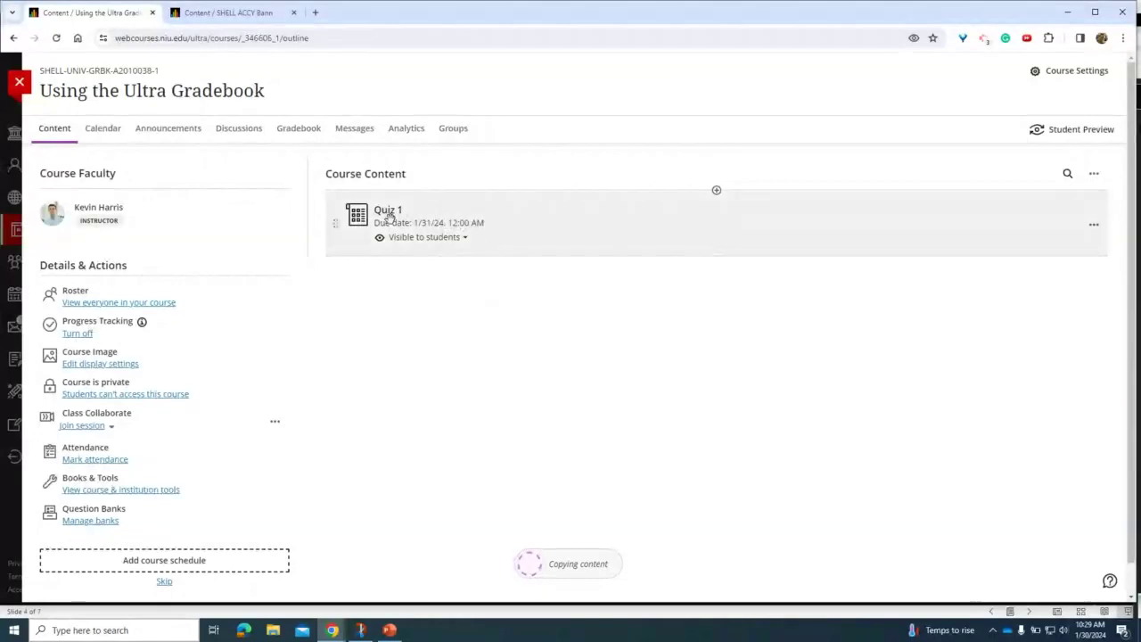
left_click(298, 38)
key("Return")
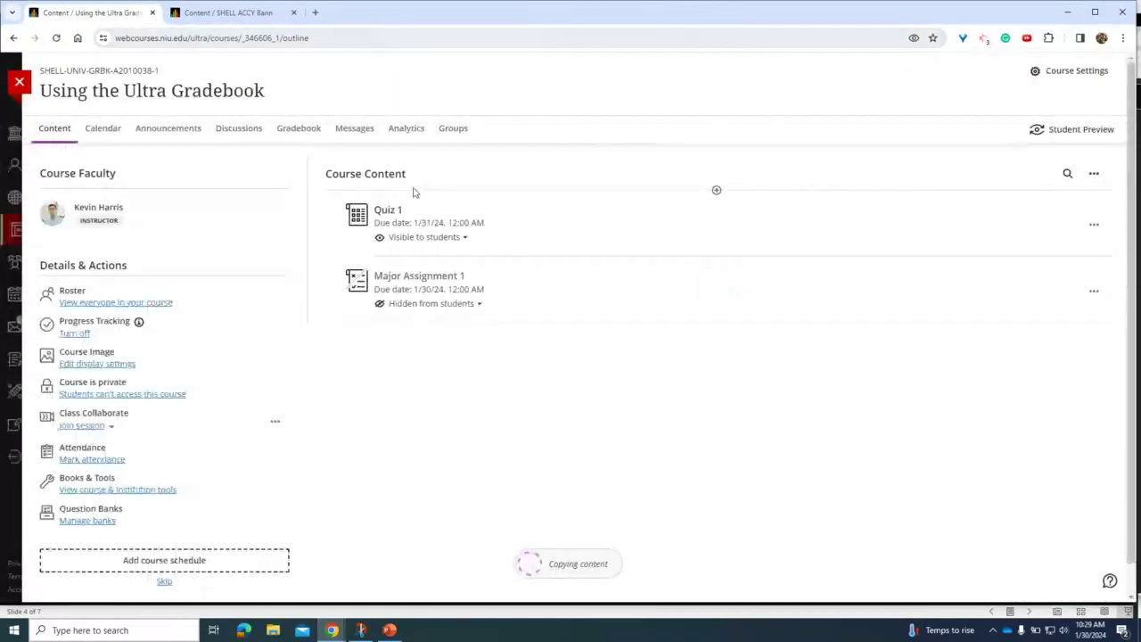
Make Major Assignment 1 visible to students, dismiss the copy exceptions notice, and check the assignment's column in the gradebook grid.
left_click(409, 306)
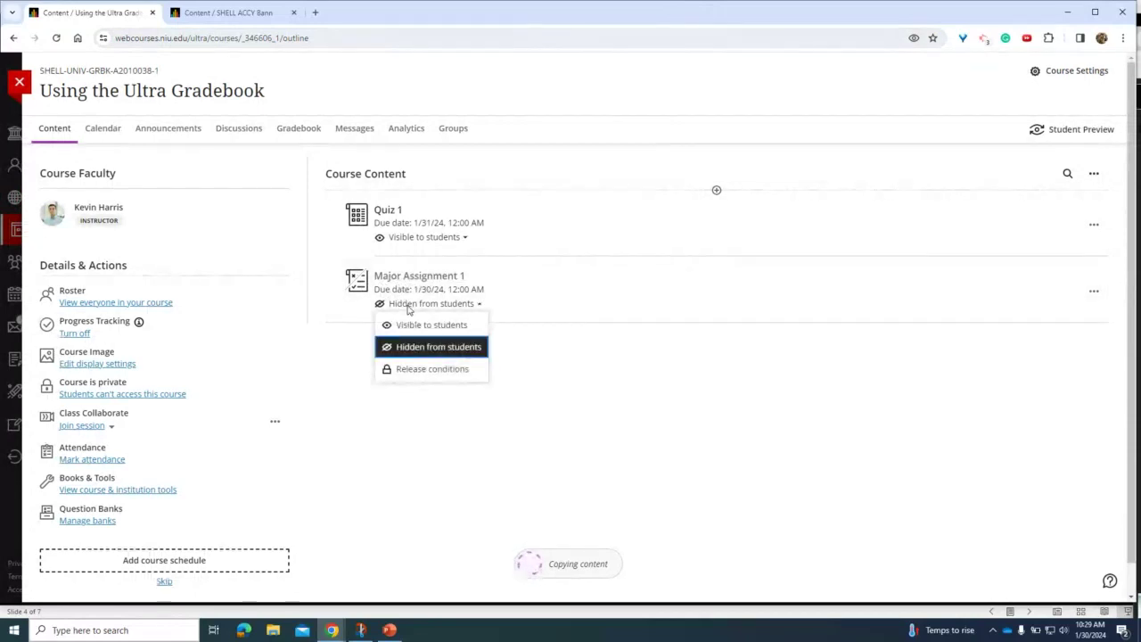
left_click(430, 326)
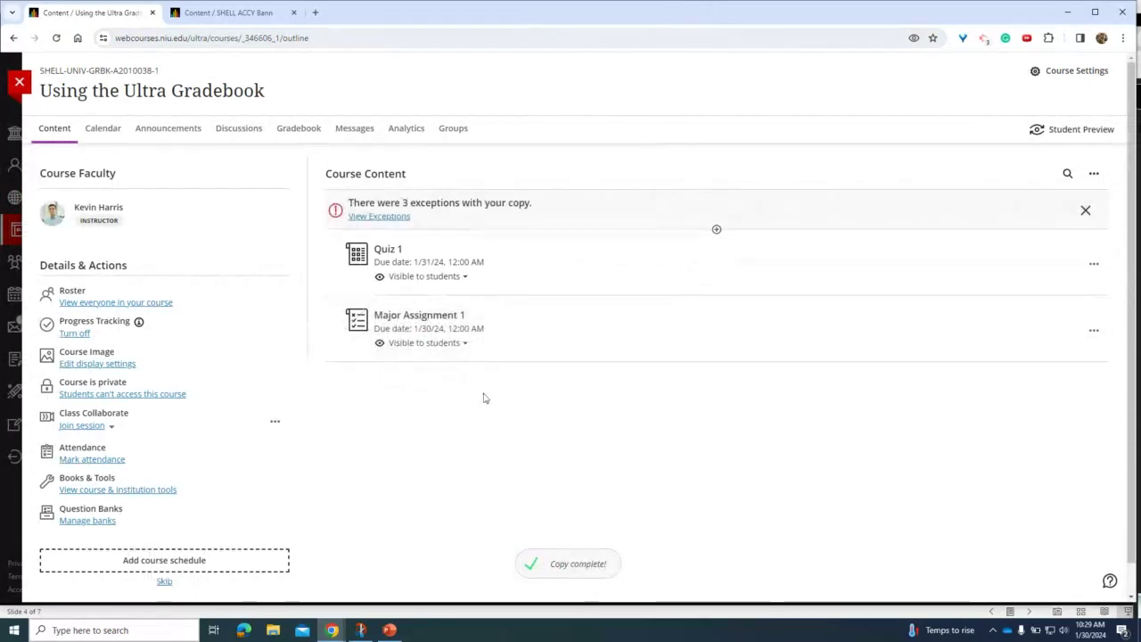
left_click(1084, 210)
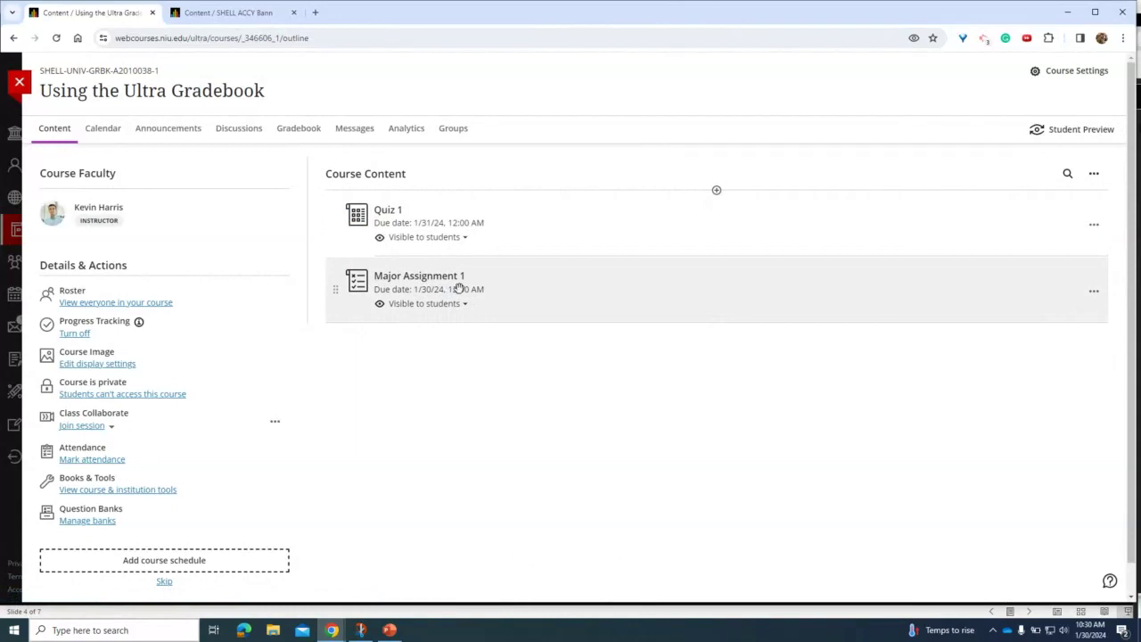
left_click(307, 130)
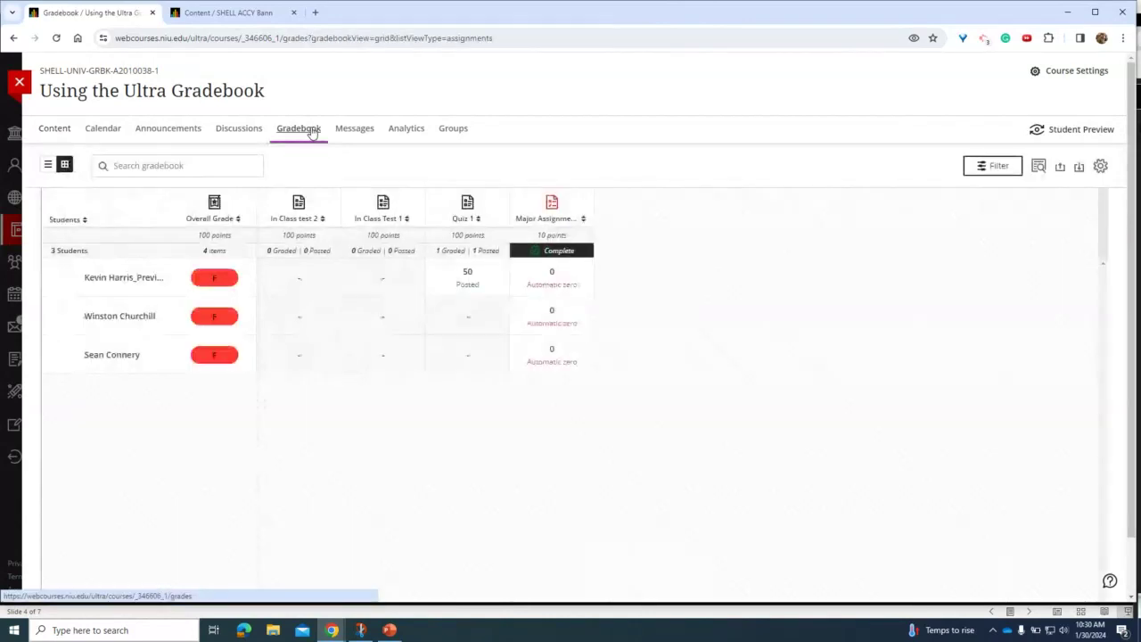
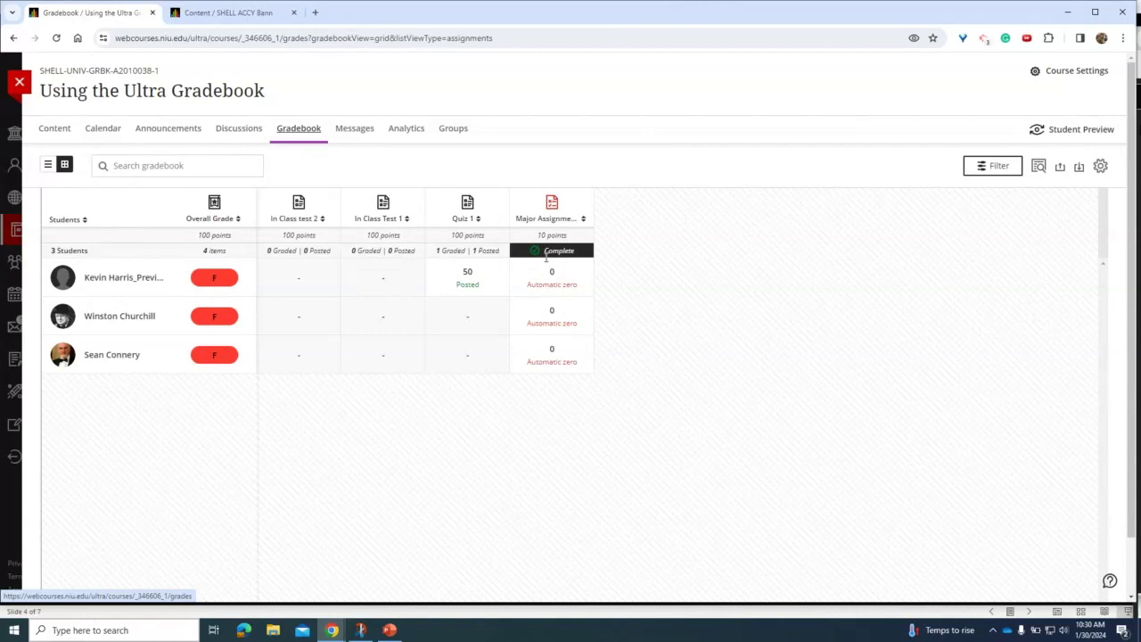
Set Major Assignment 1's due date to 1/31/24, confirm the date change, and check its column in the gradebook grid.
left_click(51, 134)
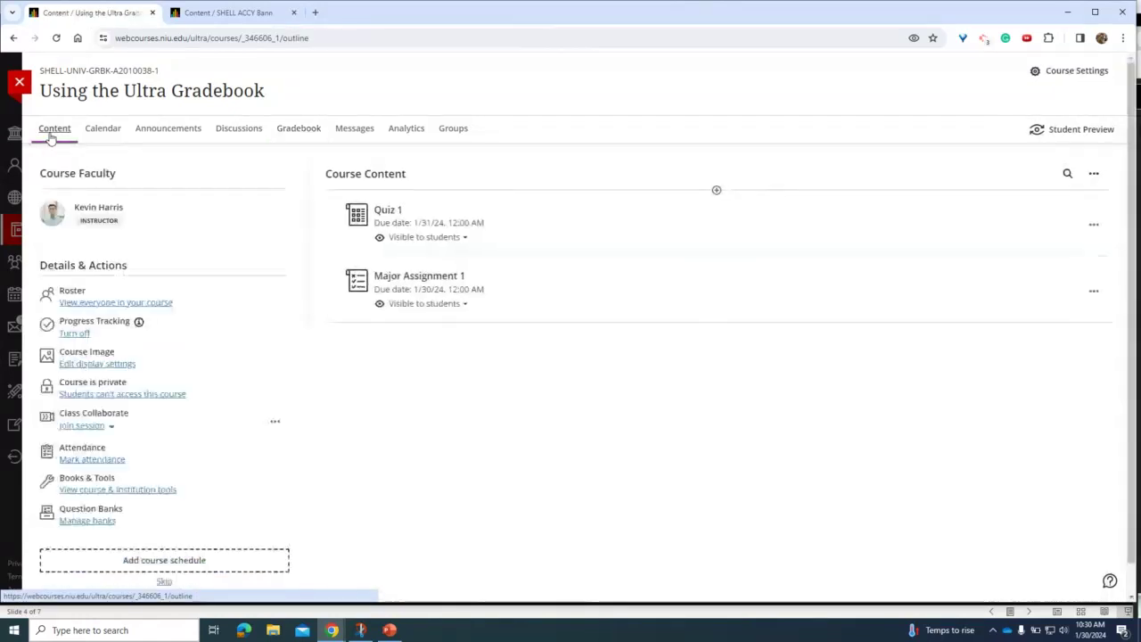
left_click(491, 291)
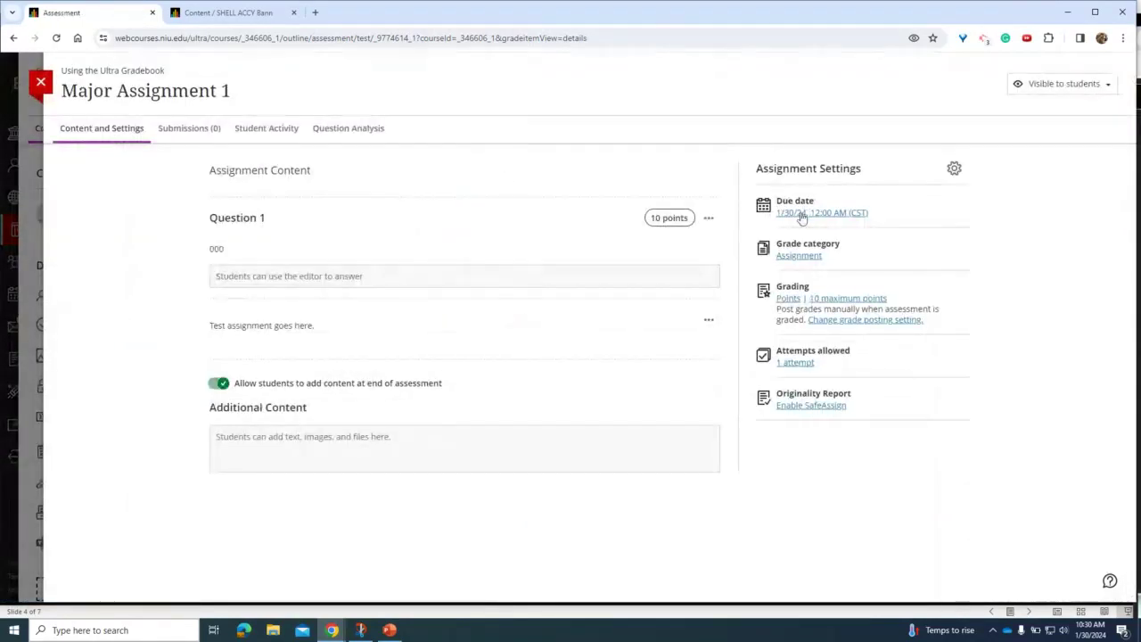
left_click(801, 214)
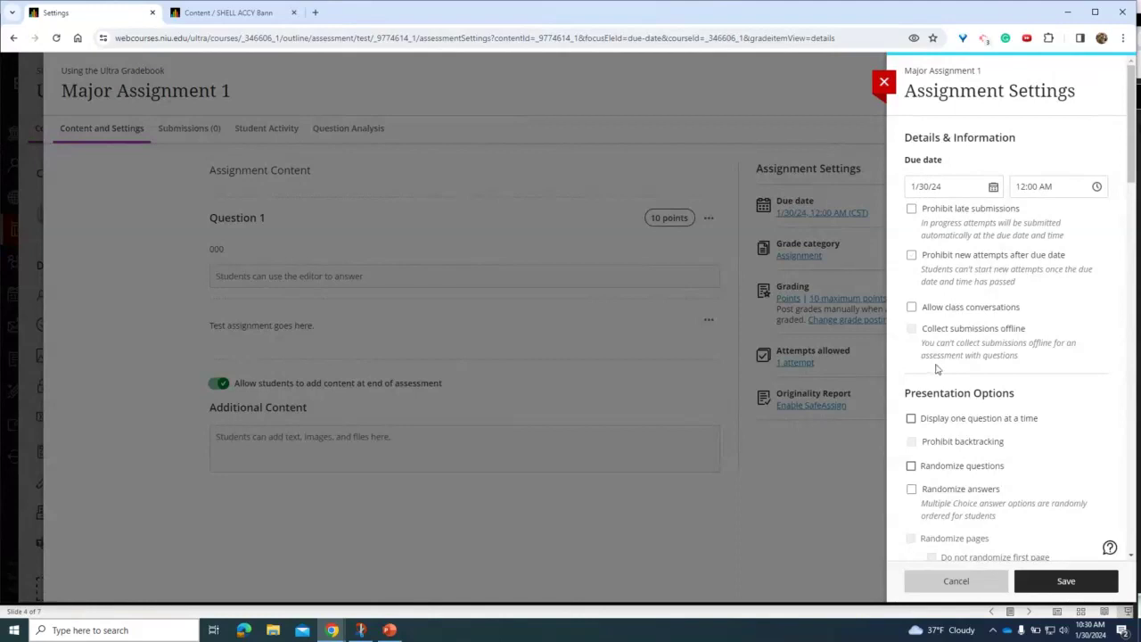
left_click(927, 201)
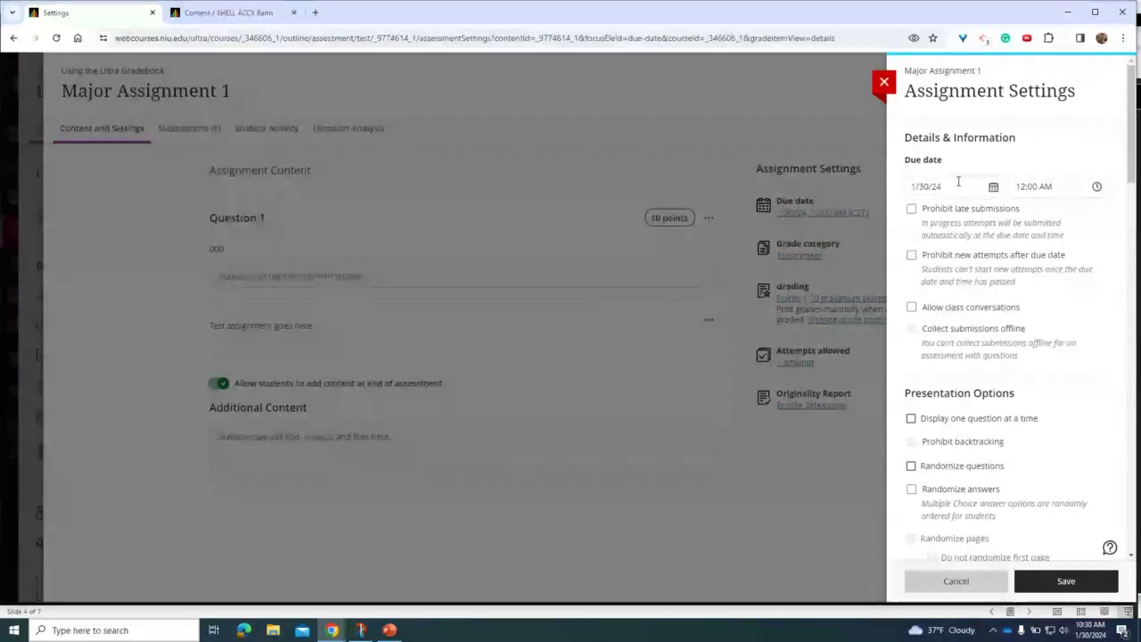
left_click(1040, 186)
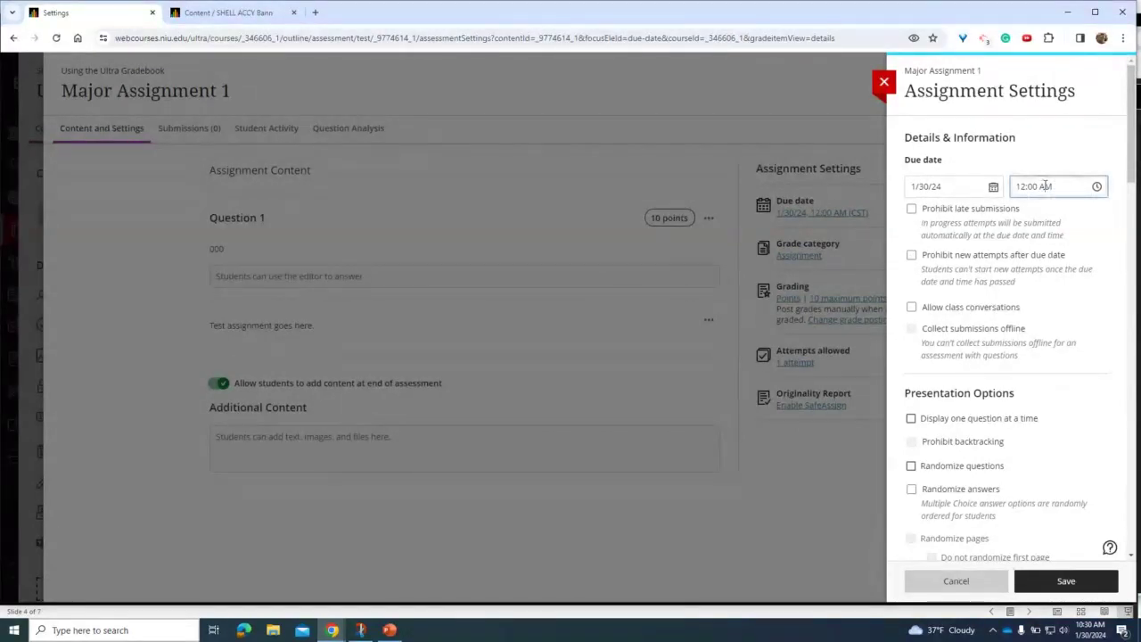
left_click(993, 186)
left_click(965, 317)
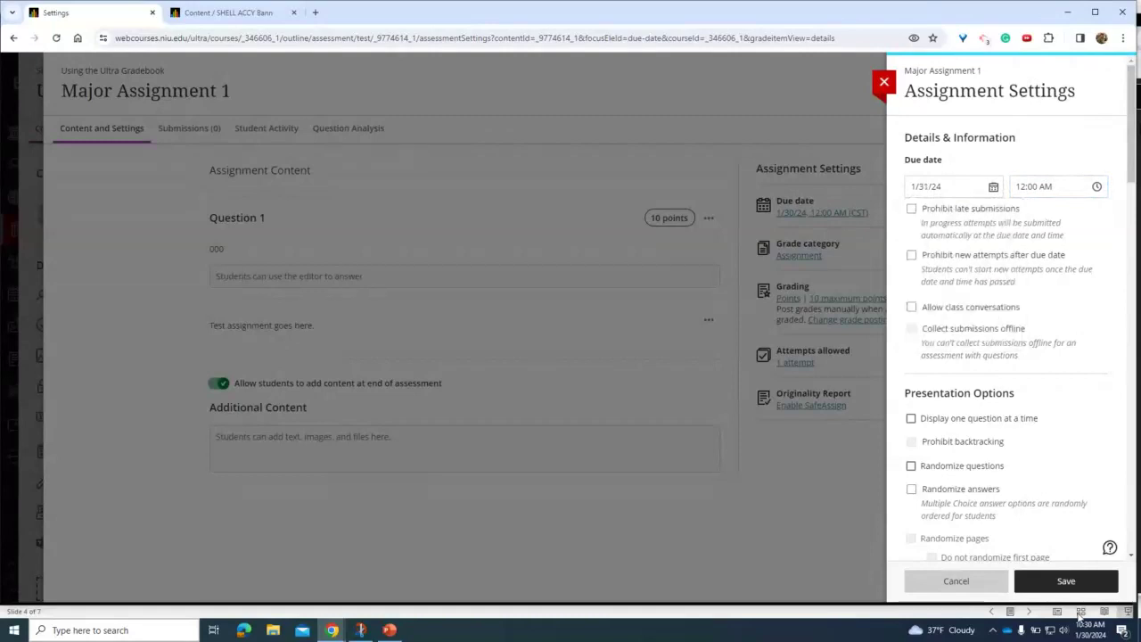
left_click(1066, 581)
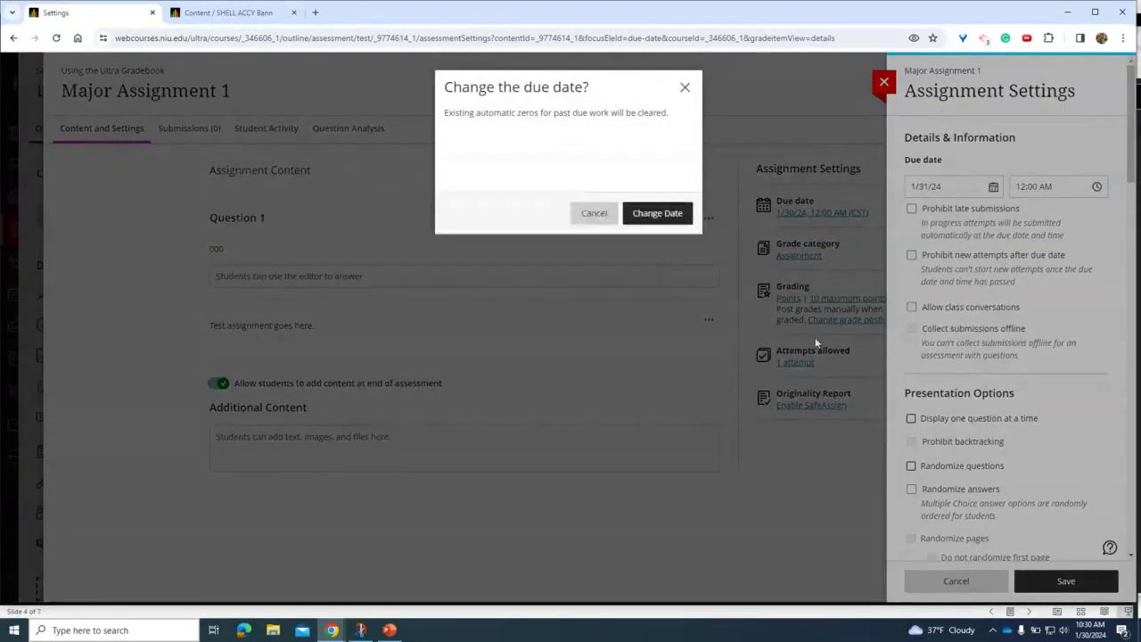
left_click(665, 212)
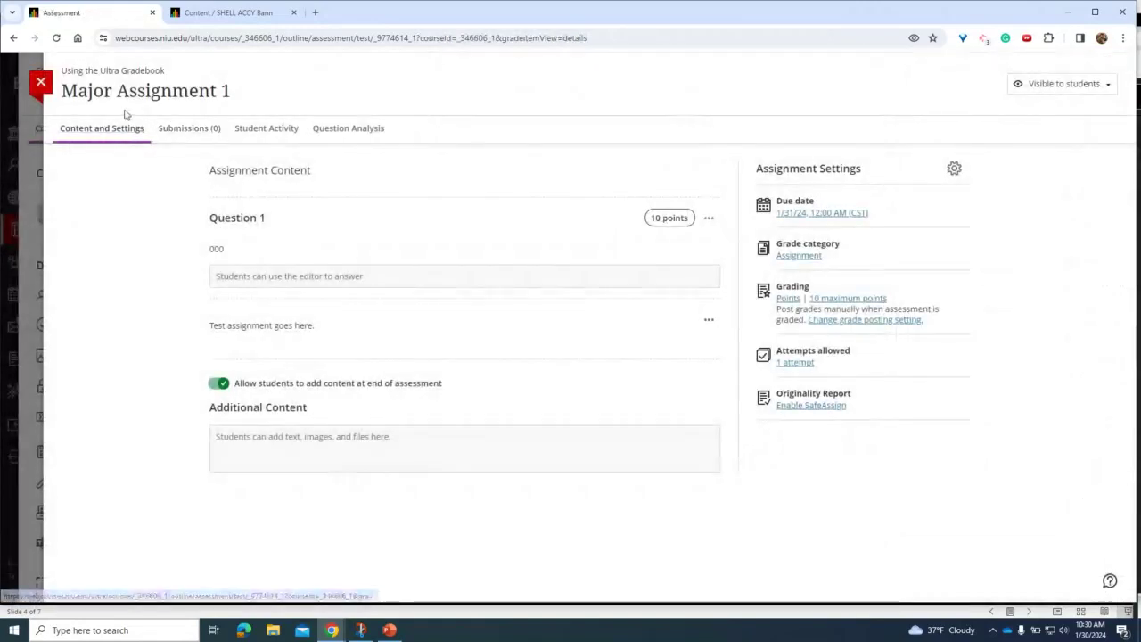
left_click(34, 81)
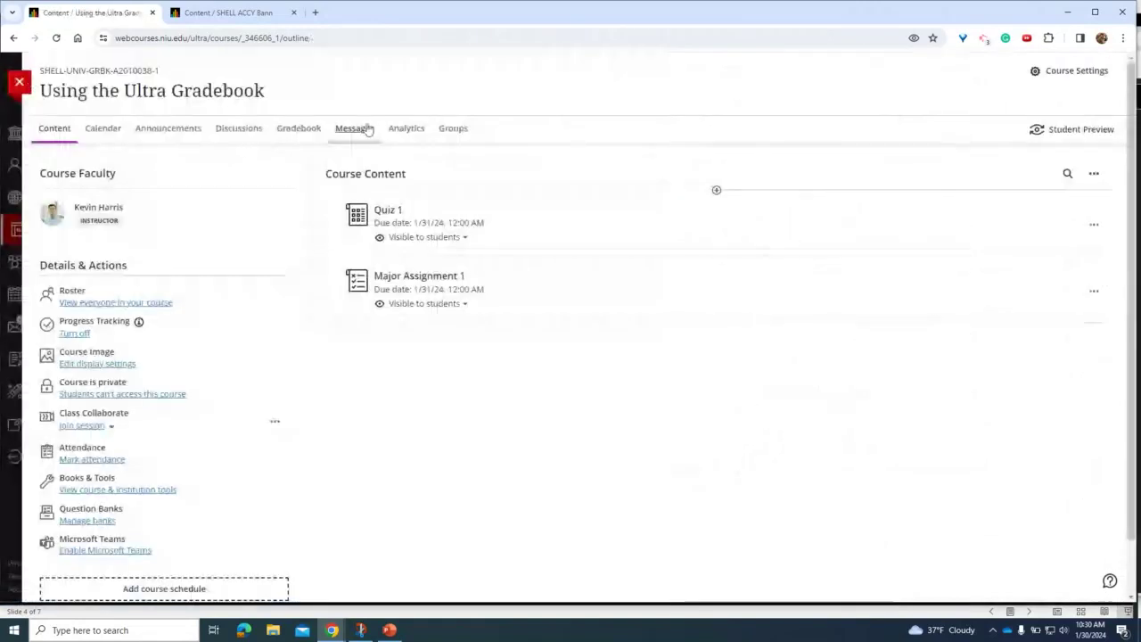
left_click(286, 136)
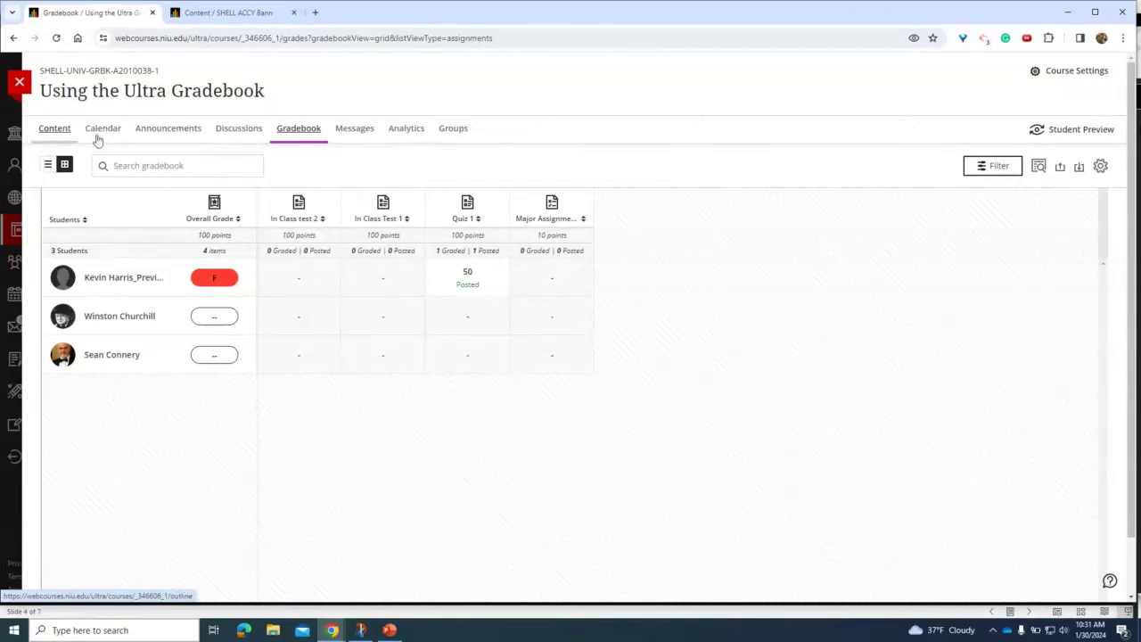
Copy the entire SHELL ACCY Bann course into this course's content and reload the content page.
left_click(56, 130)
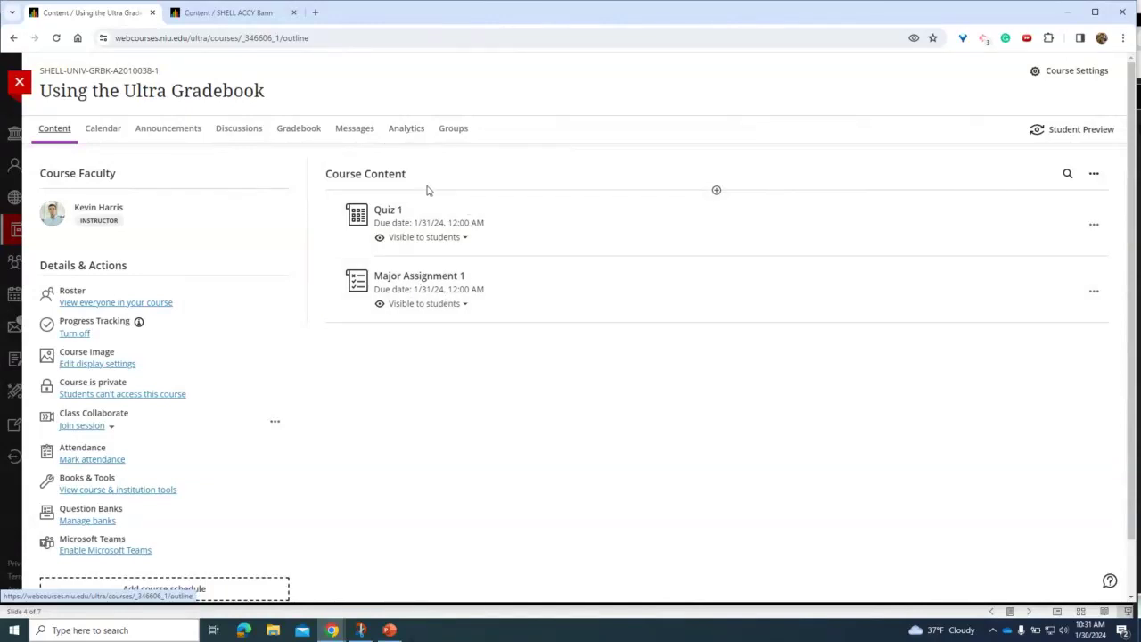
left_click(1095, 175)
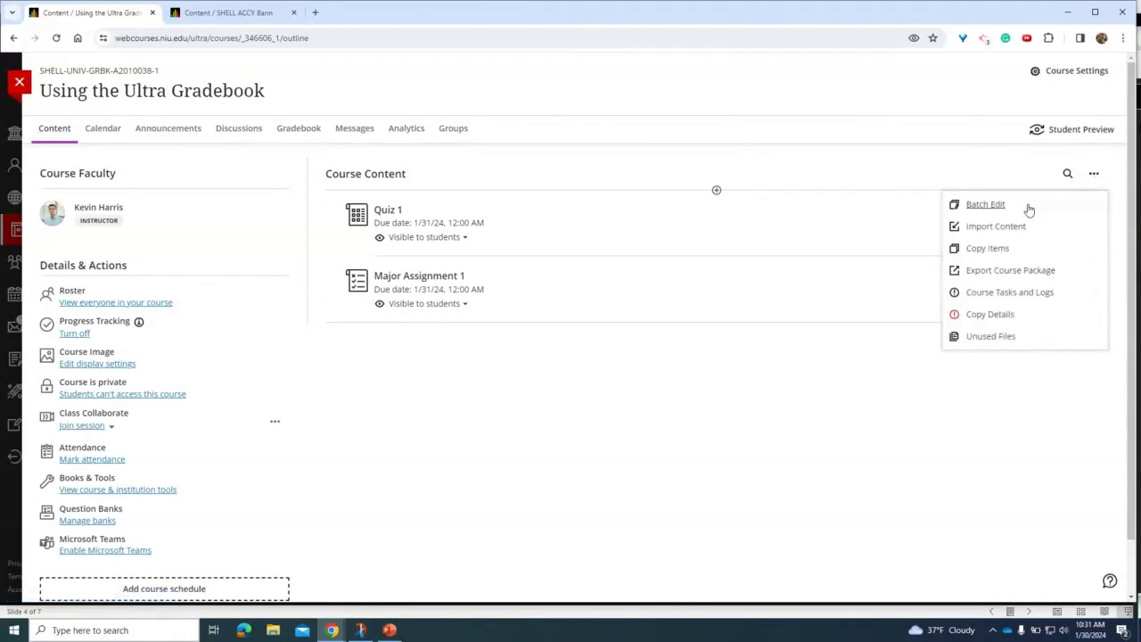
left_click(1016, 250)
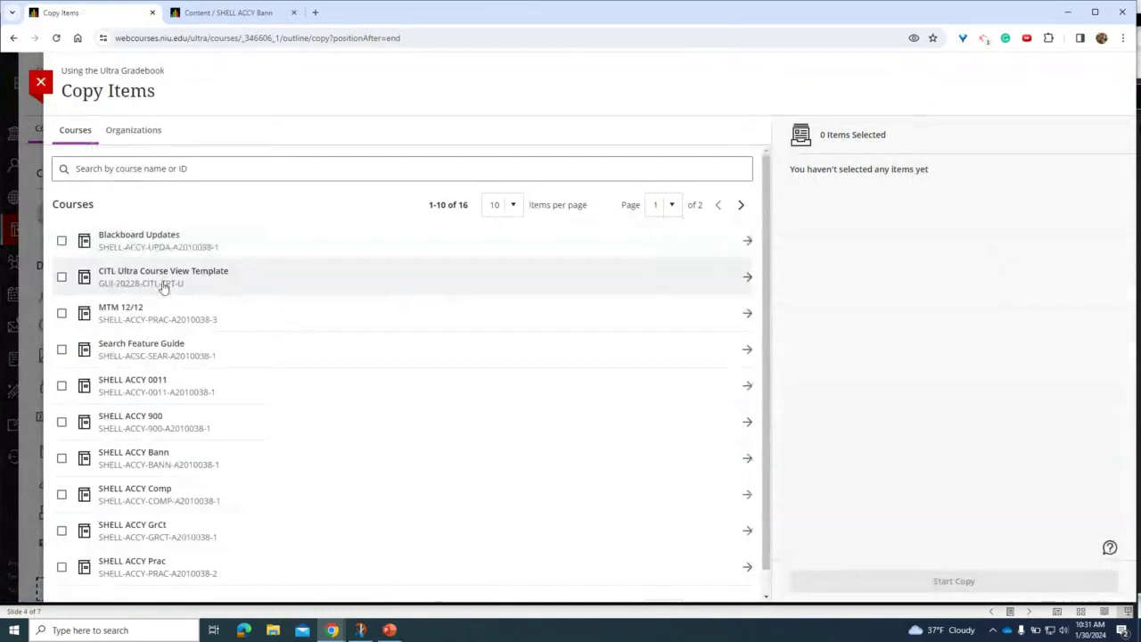
left_click(61, 458)
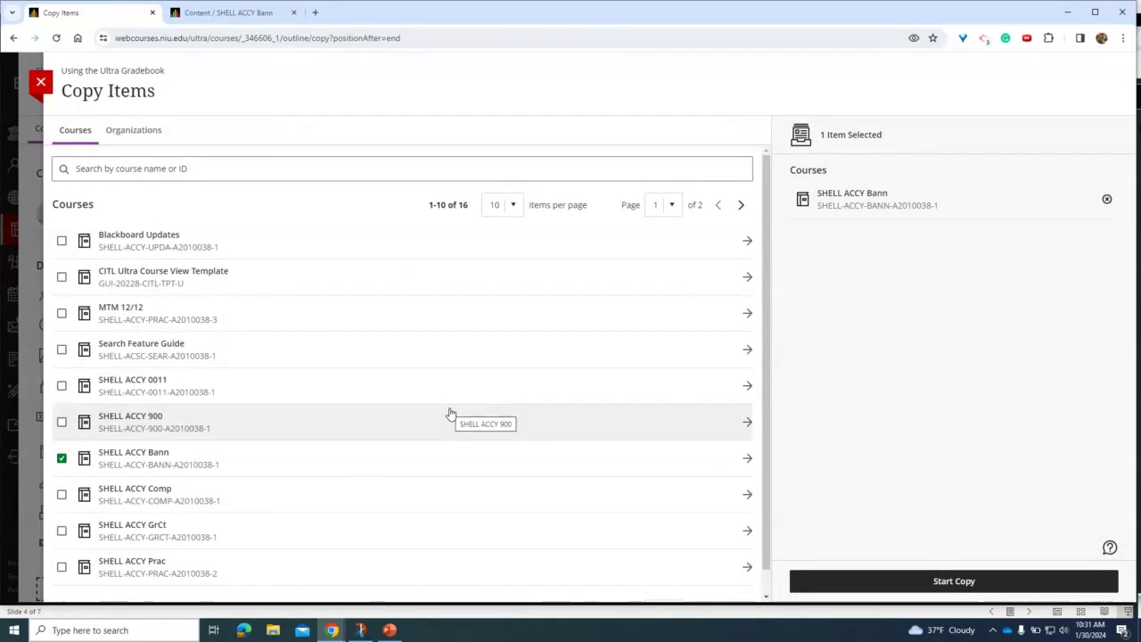
left_click(954, 581)
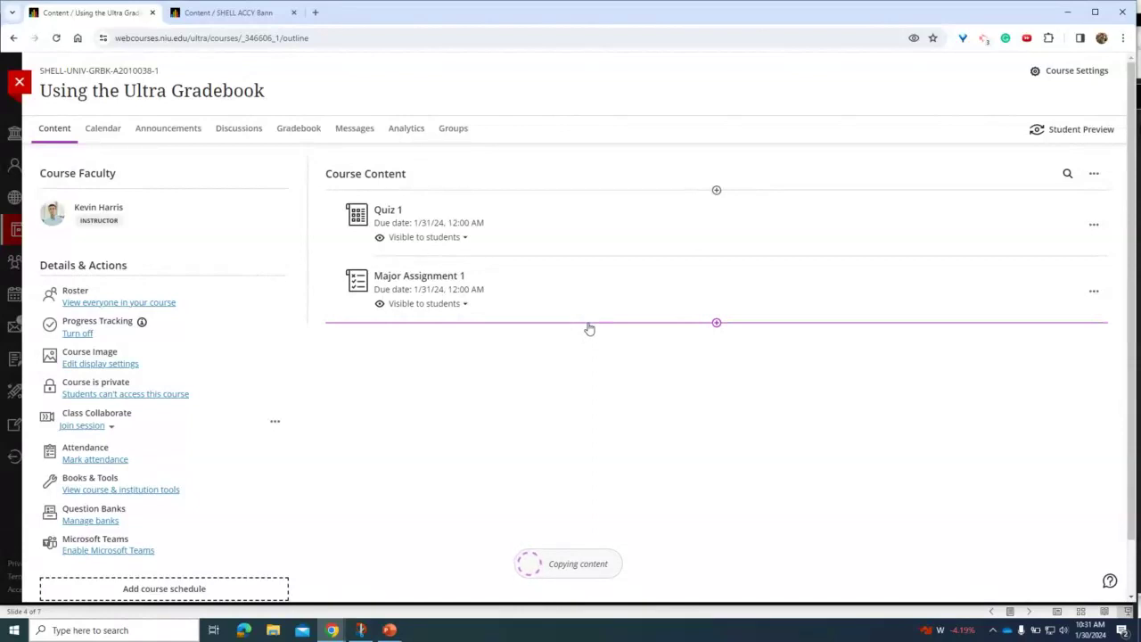
left_click(491, 37)
key("Return")
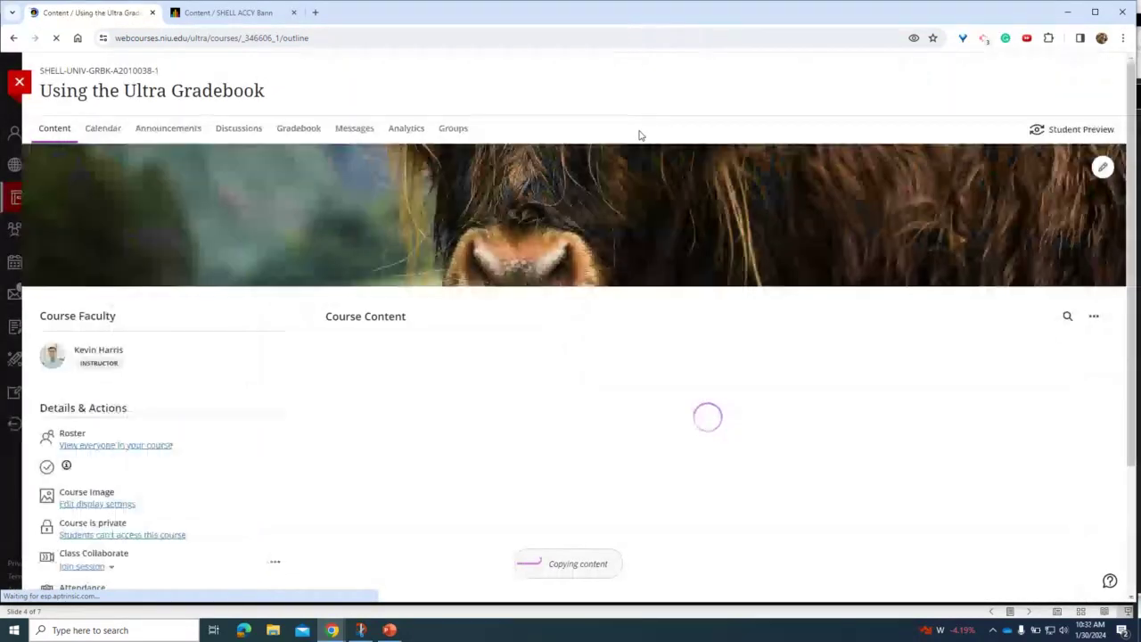
Review the copied items in the course content and check their columns in the gradebook grid.
scroll(634, 255, "down", 1)
scroll(638, 287, "down", 2)
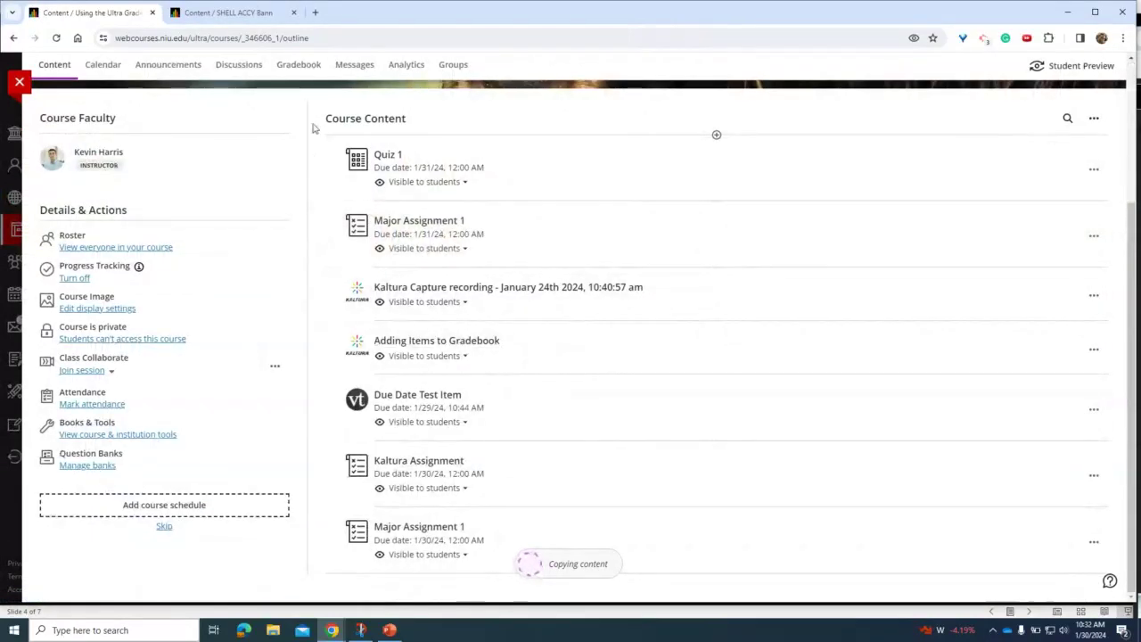
left_click(303, 67)
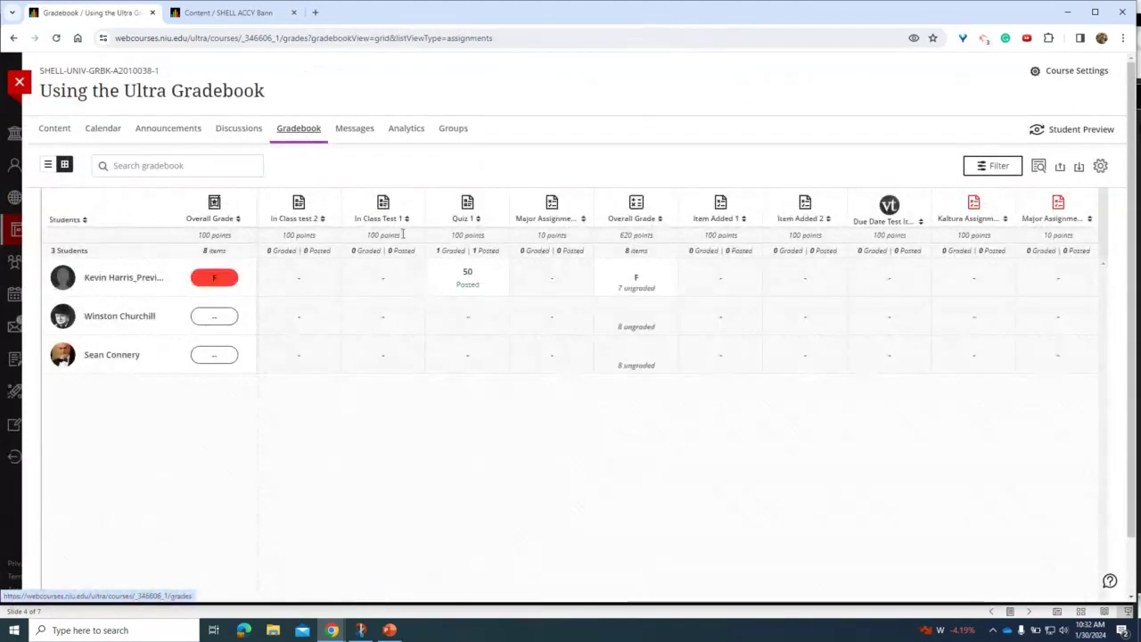
mouse_move(515, 217)
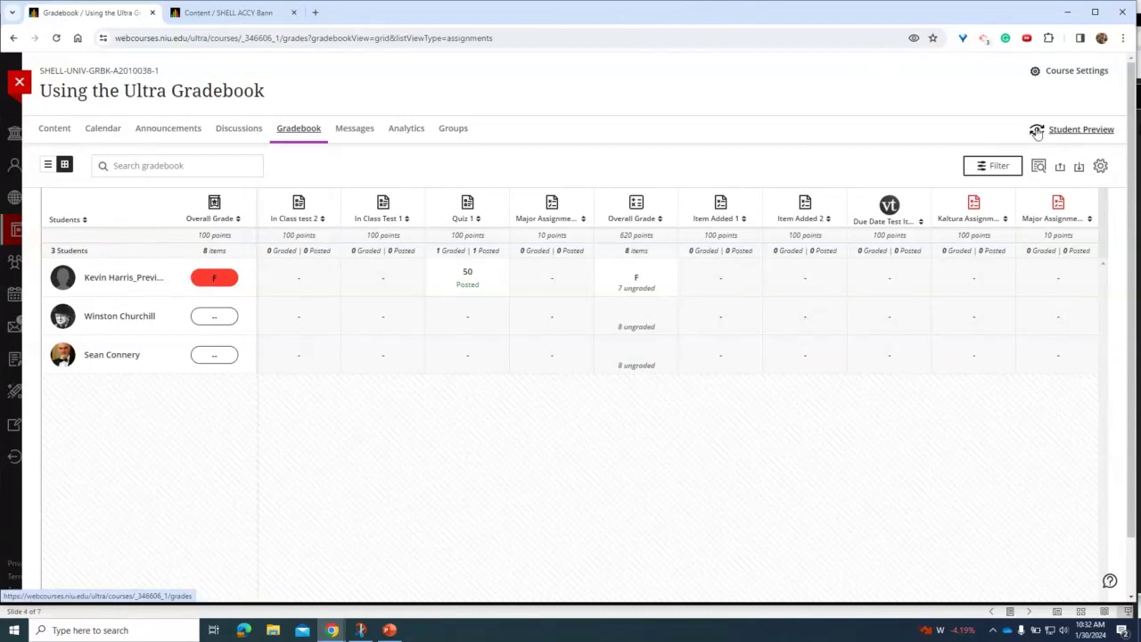
Open the gradebook settings and review the Letter grade schema's percentage ranges.
left_click(1102, 168)
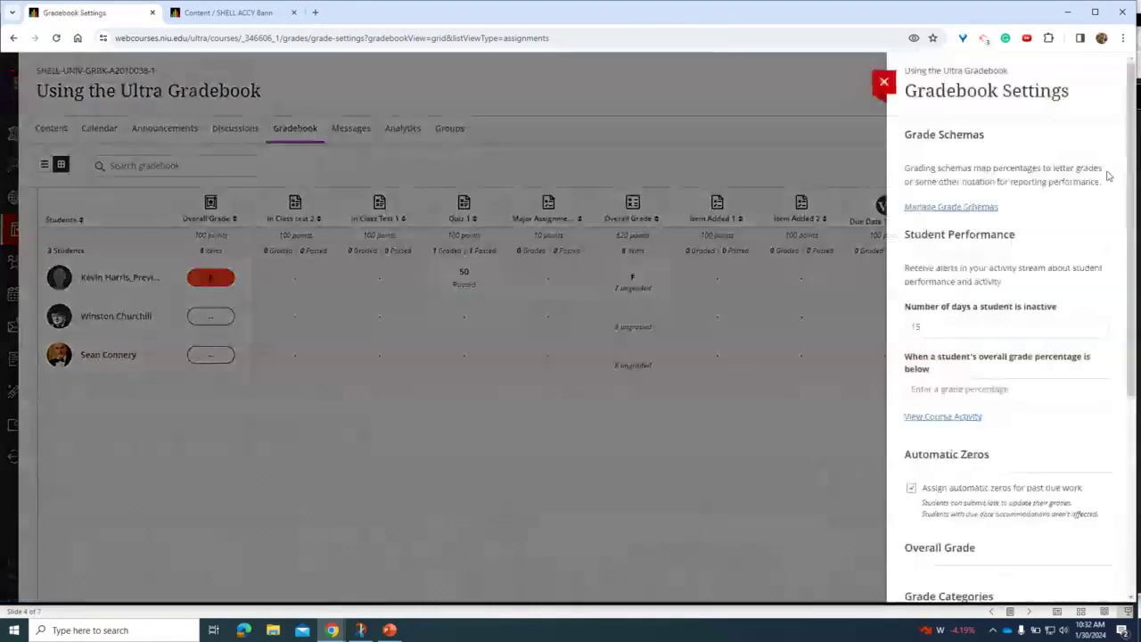
scroll(980, 298, "down", 2)
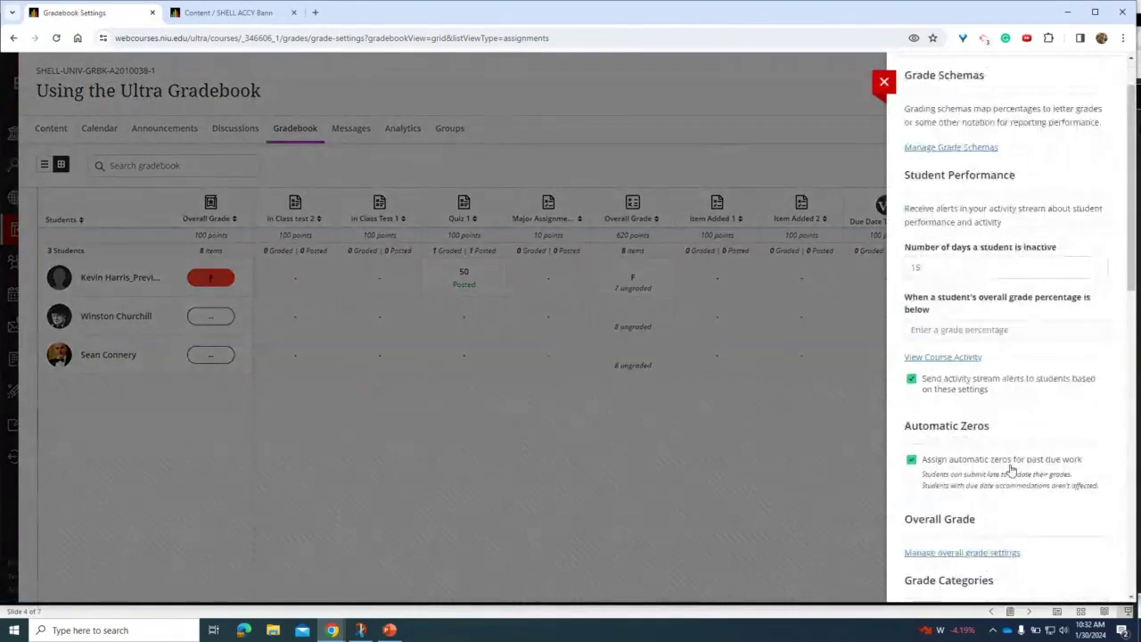
left_click(962, 148)
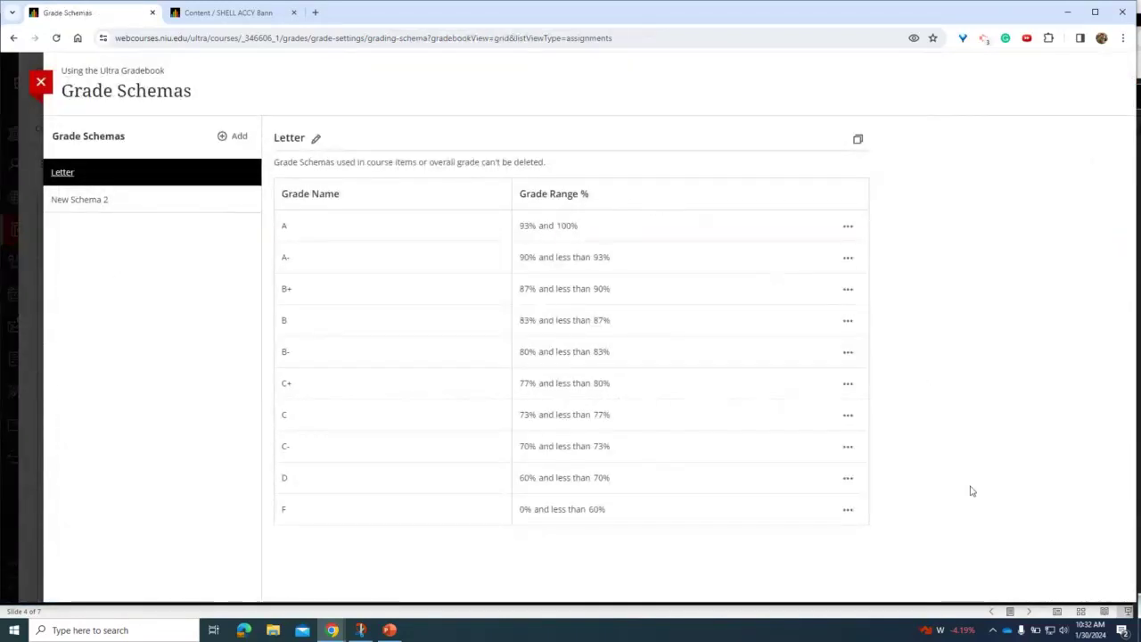
left_click(42, 78)
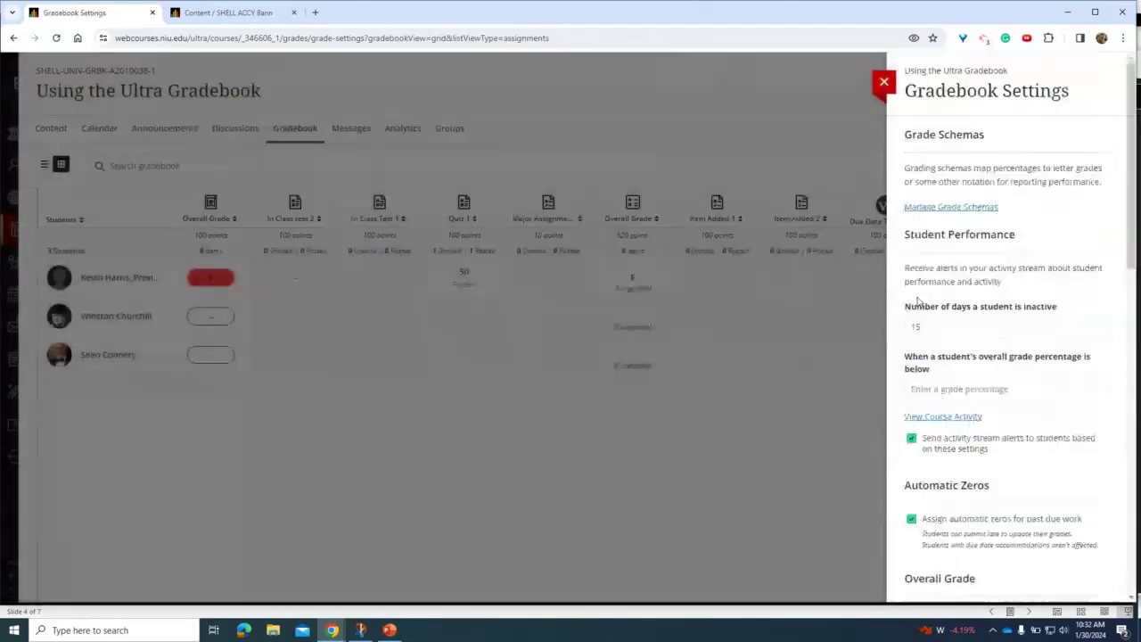
Review the overall grade settings and the available ways to display the overall grade, and return to the gradebook grid.
scroll(1020, 434, "down", 2)
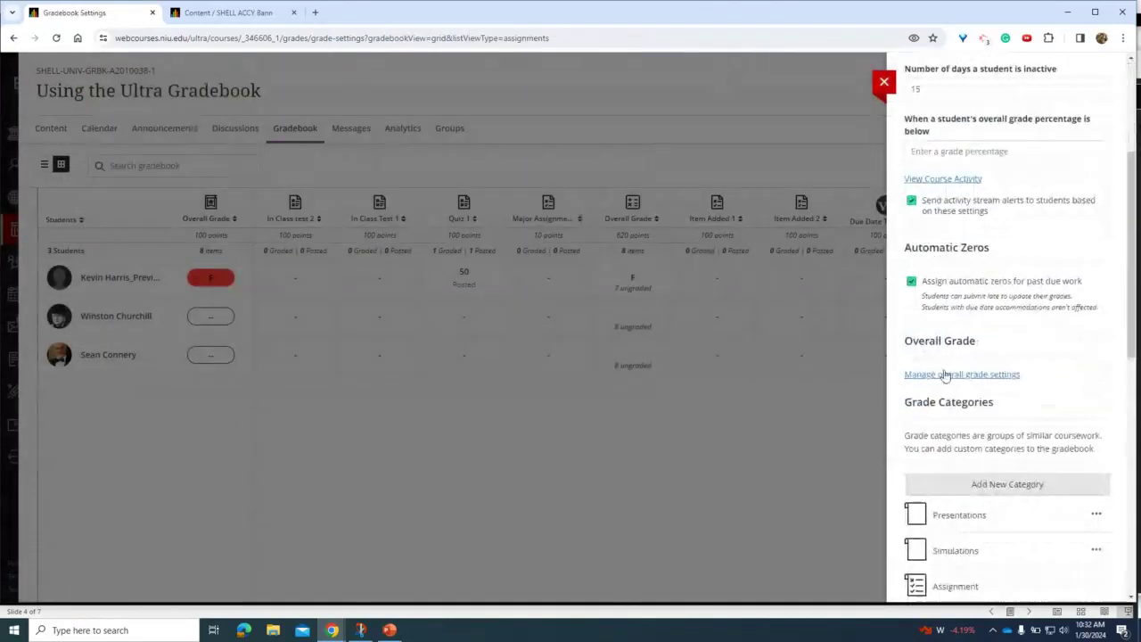
left_click(947, 376)
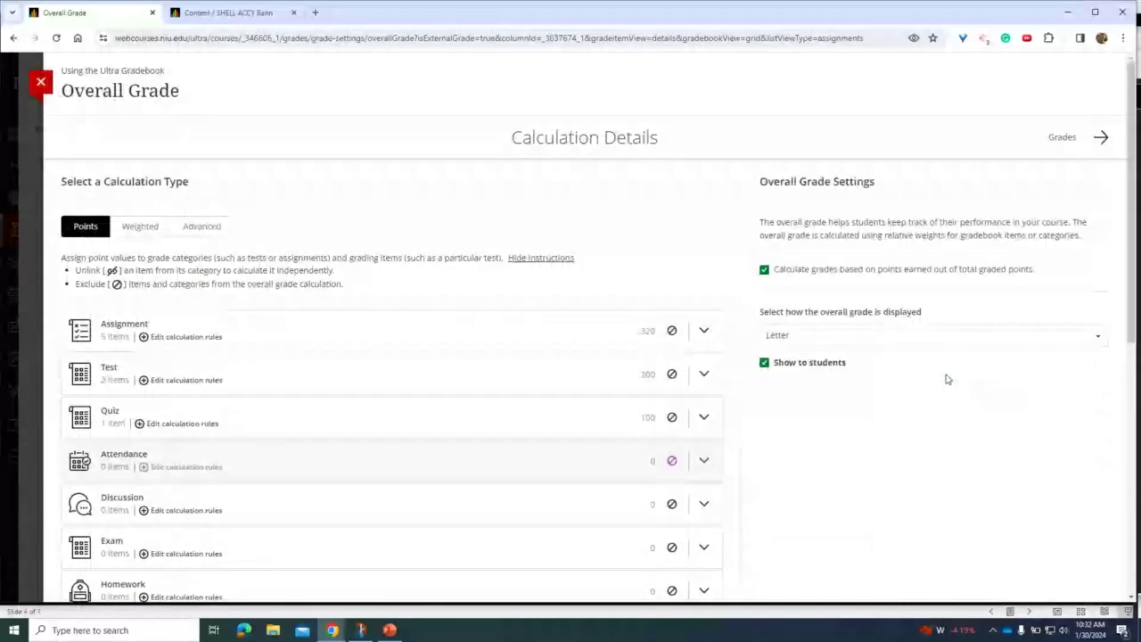
left_click(874, 337)
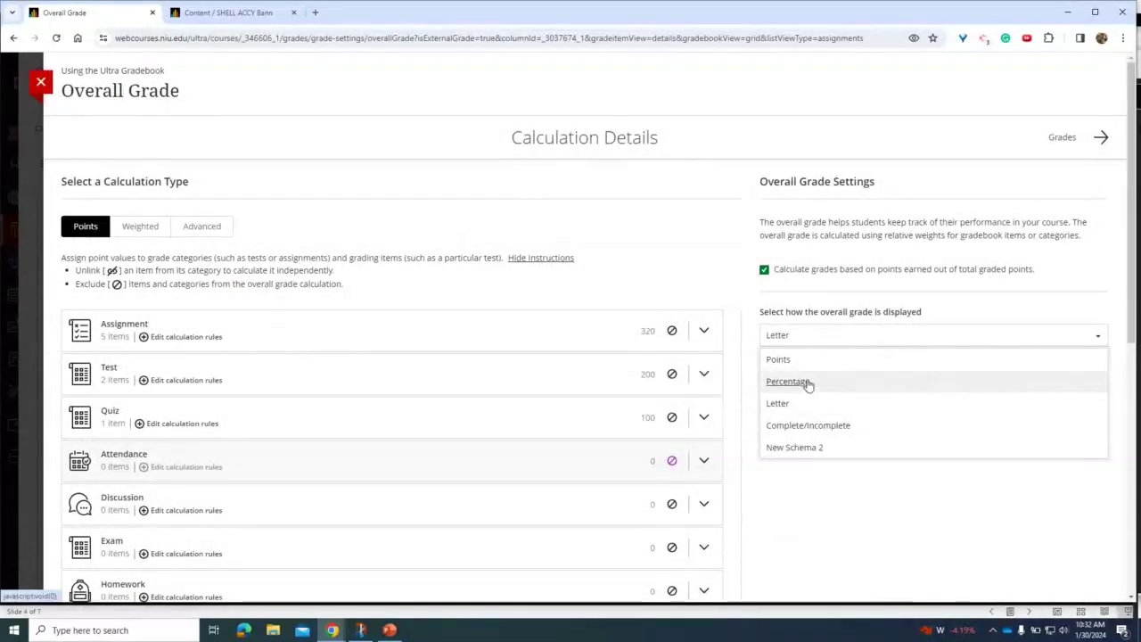
left_click(188, 83)
left_click(41, 80)
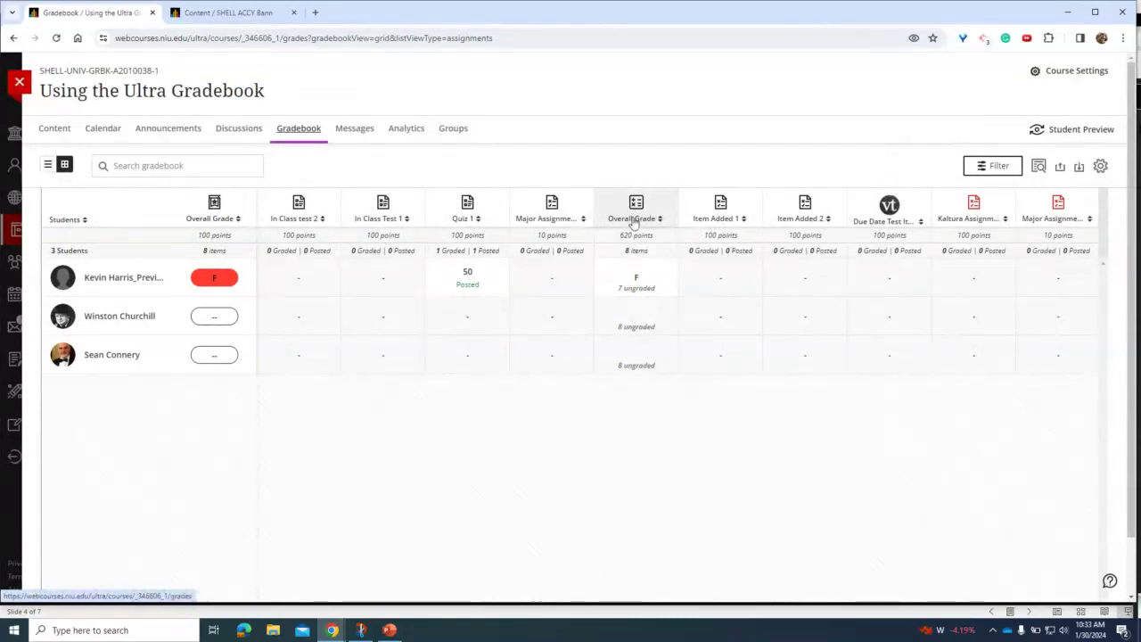
Sort the gradebook grid in descending order by the Overall Grade column beside Major Assignment 1.
left_click(635, 219)
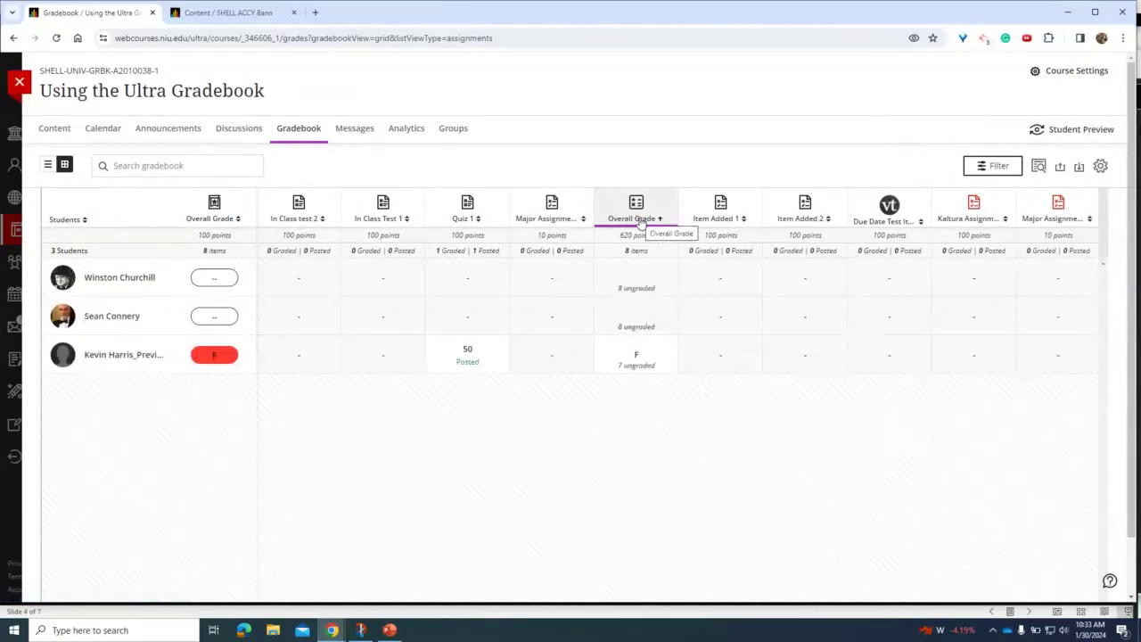
left_click(639, 218)
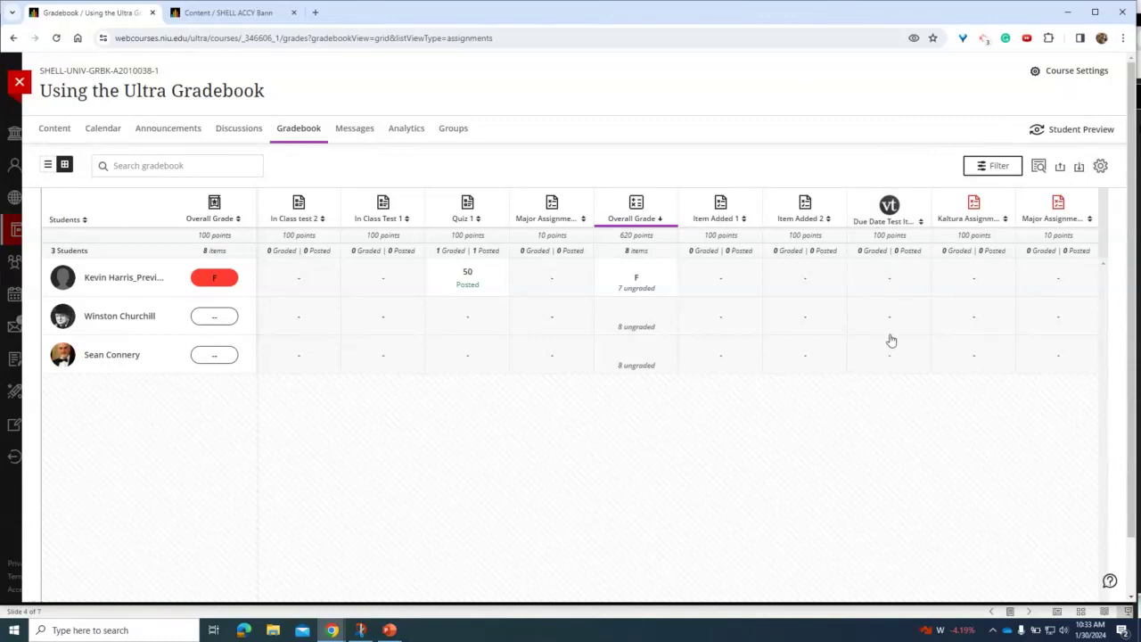
Review the Due Date Test Item's settings and the actions available for the Kaltura Assignment column.
left_click(889, 221)
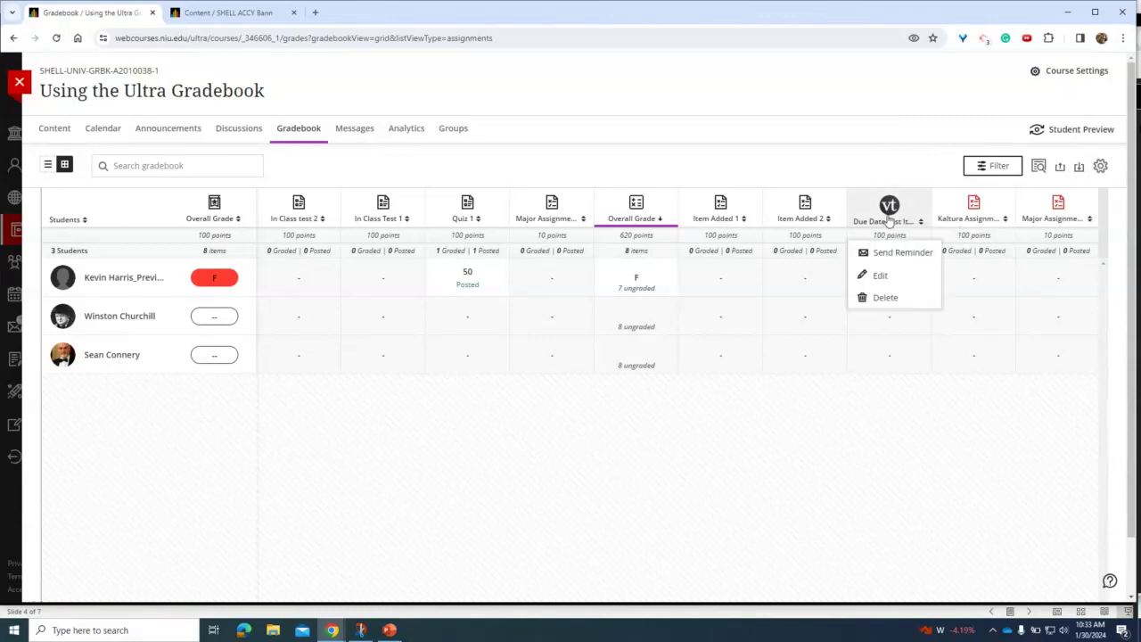
left_click(897, 278)
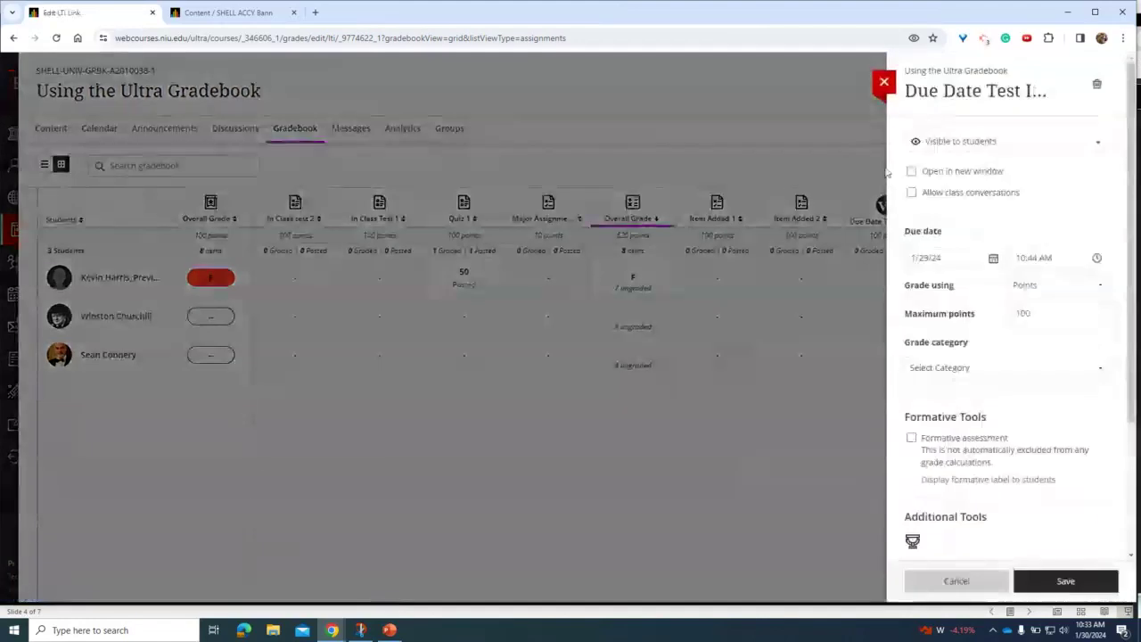
left_click(884, 83)
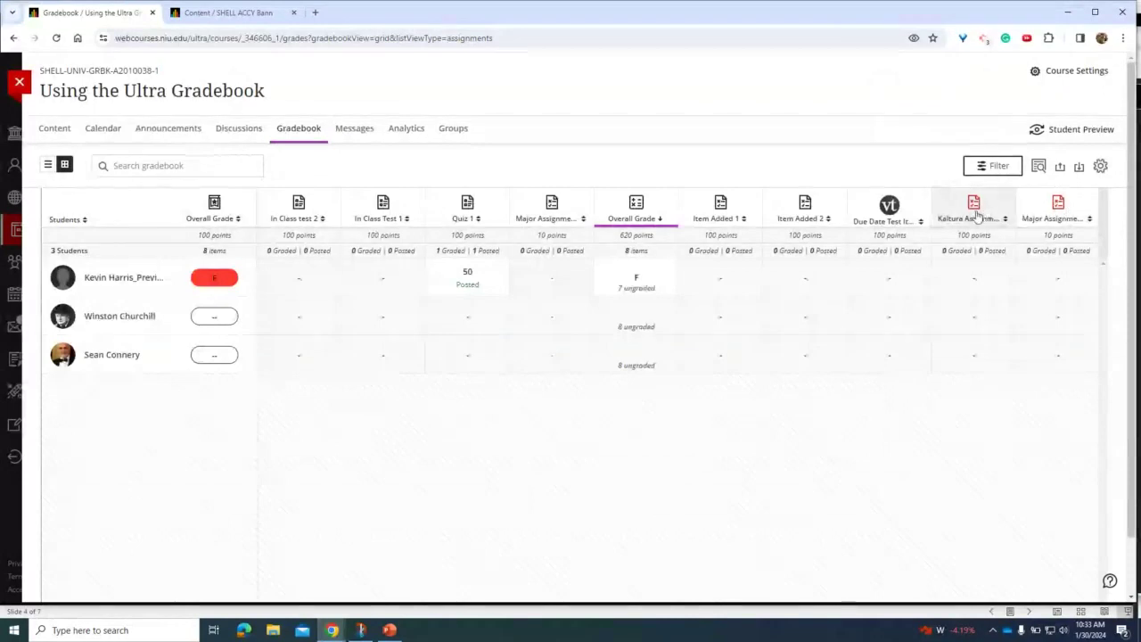
left_click(971, 219)
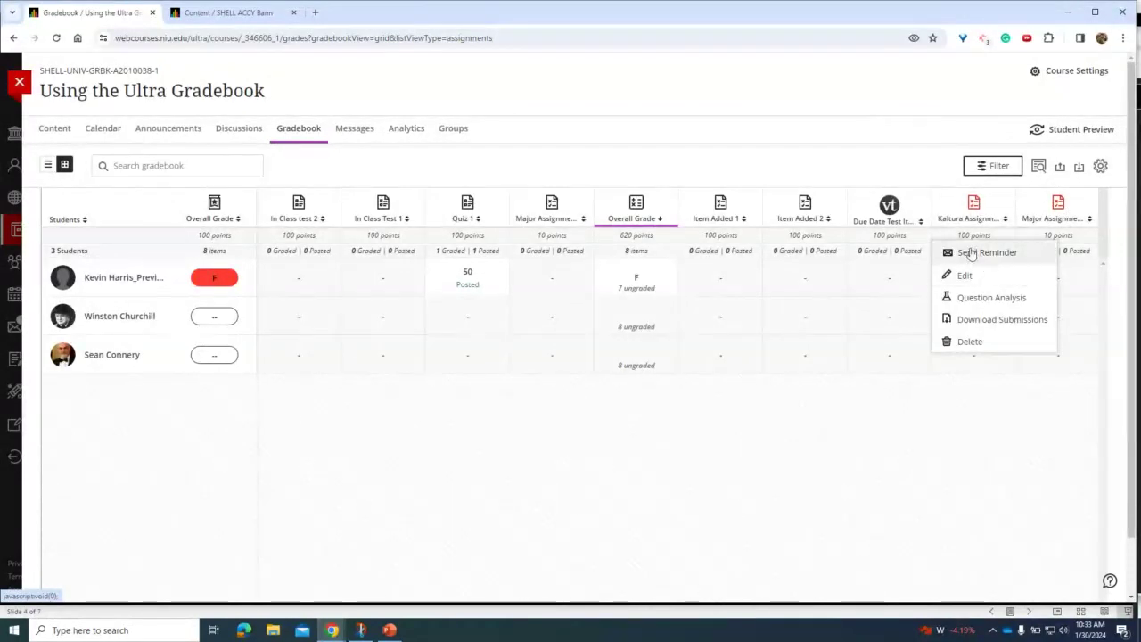
left_click(720, 409)
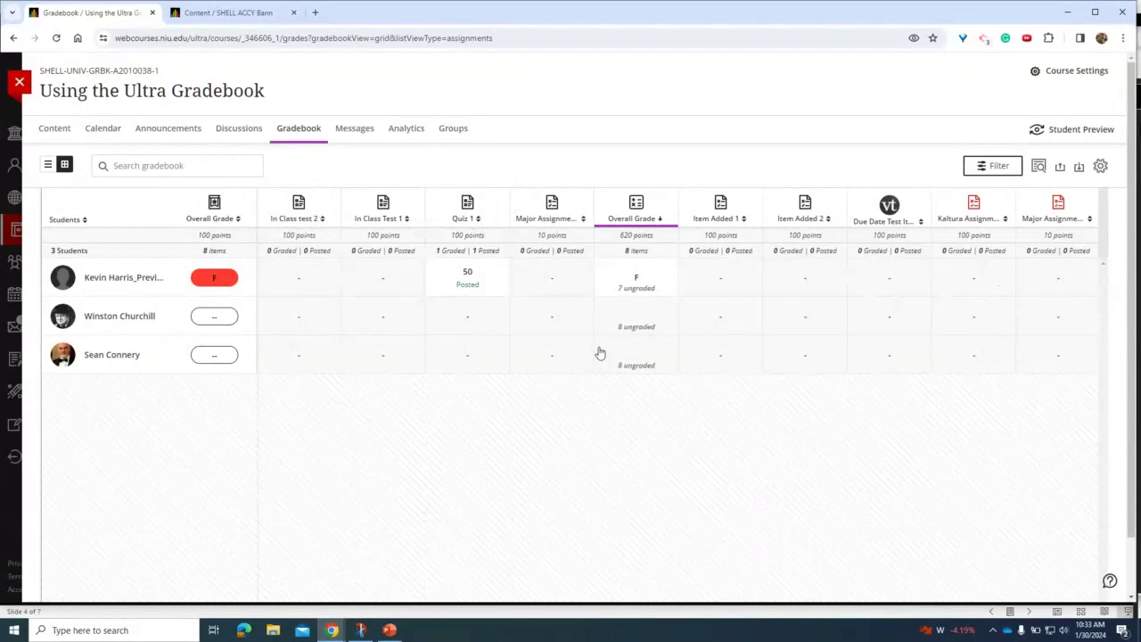
left_click_drag(547, 371, 1137, 344)
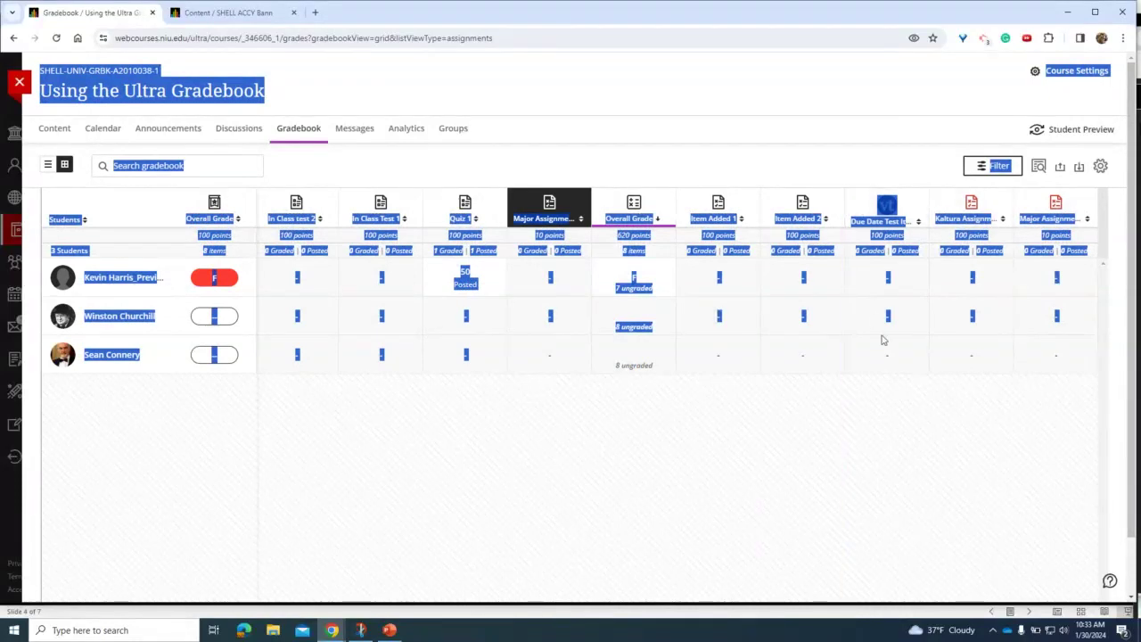
left_click(914, 433)
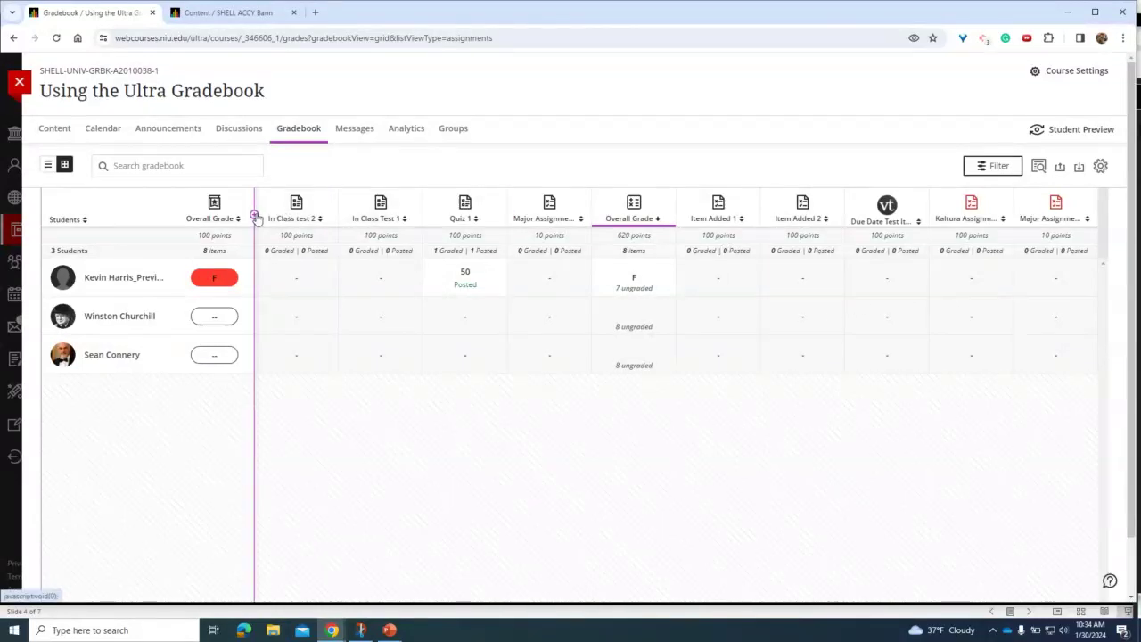
Start a new calculation before the In Class test 2 column with an empty Total function and try to save it.
left_click(255, 216)
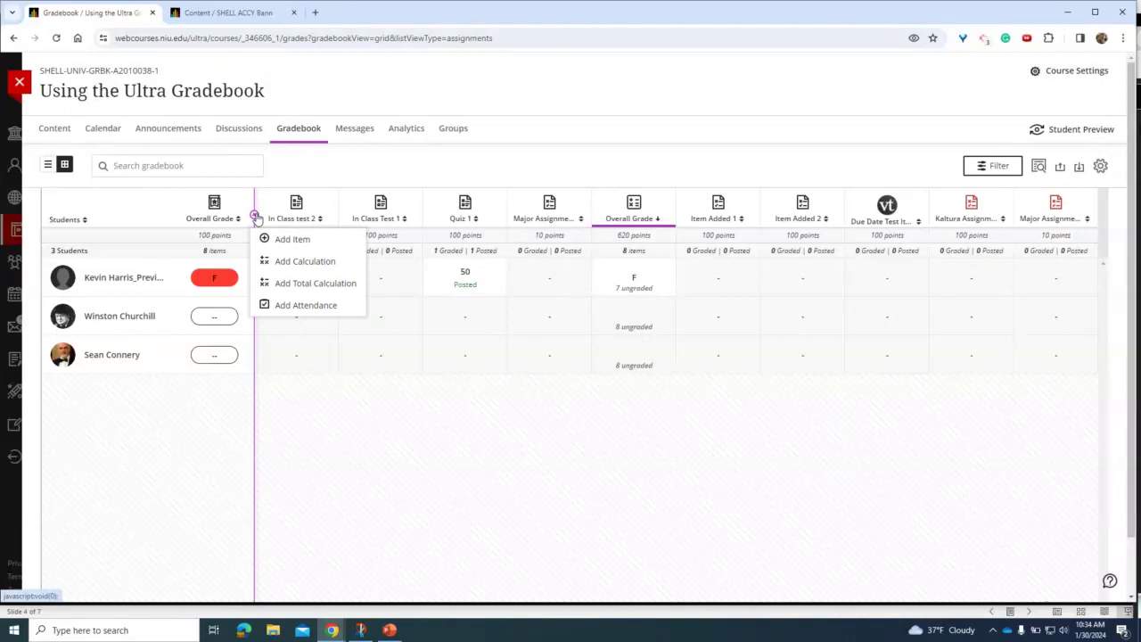
left_click(302, 262)
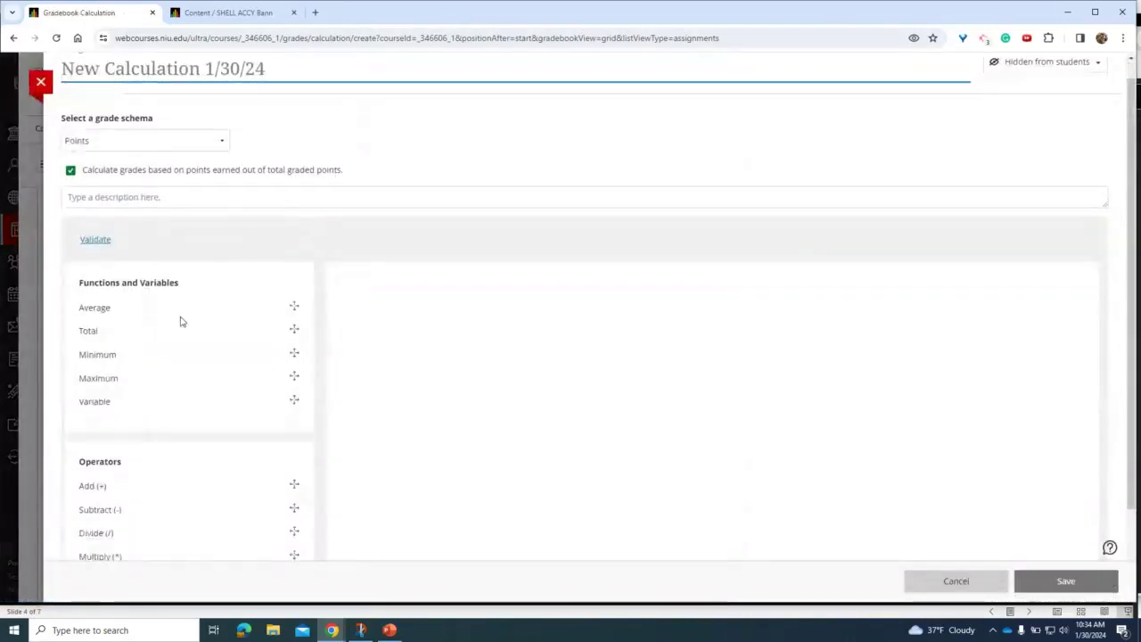
scroll(180, 321, "down", 2)
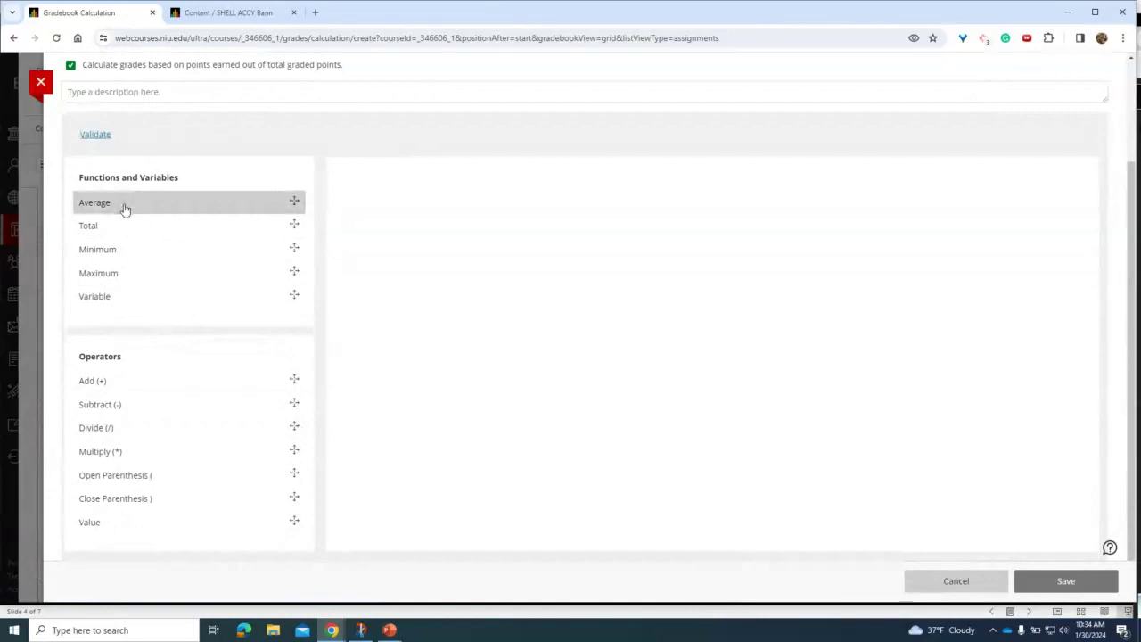
left_click(126, 226)
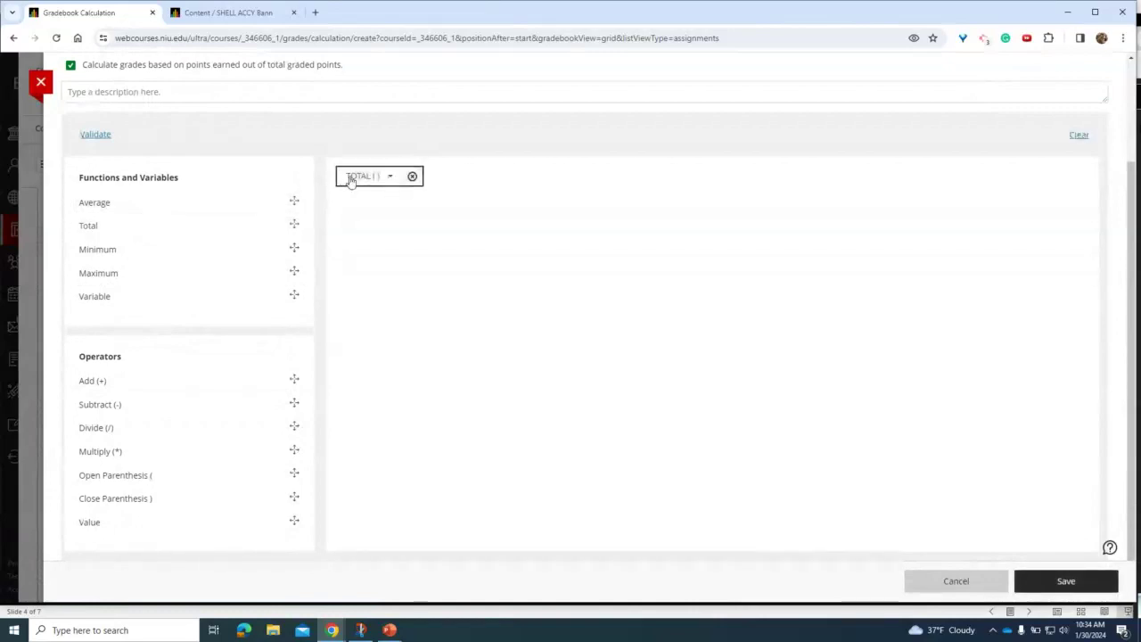
left_click(1058, 583)
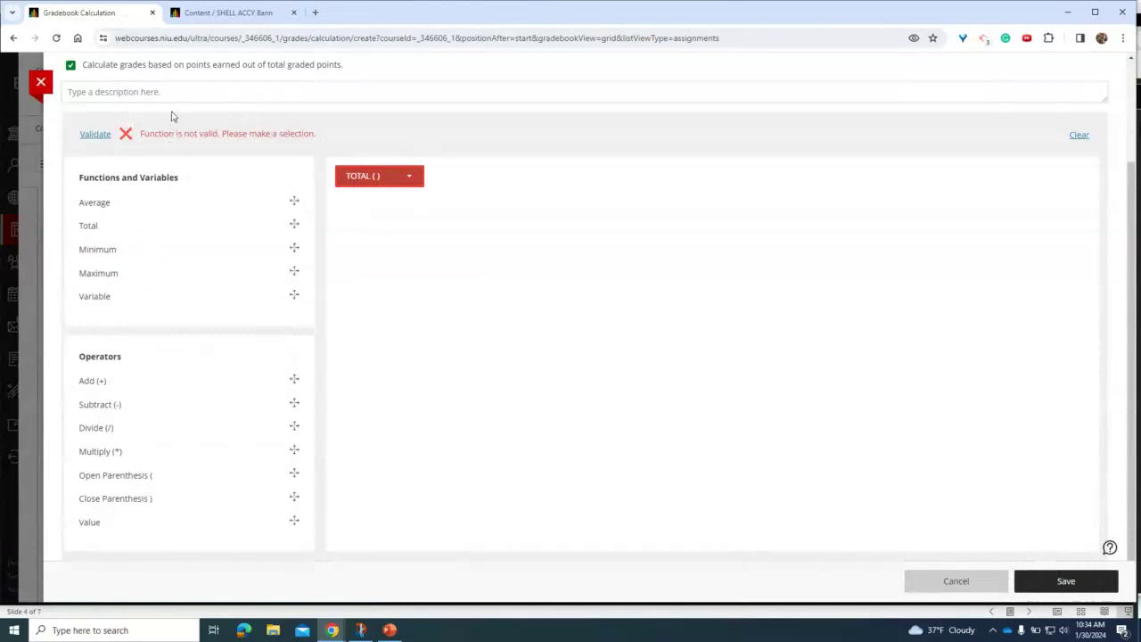
left_click(405, 175)
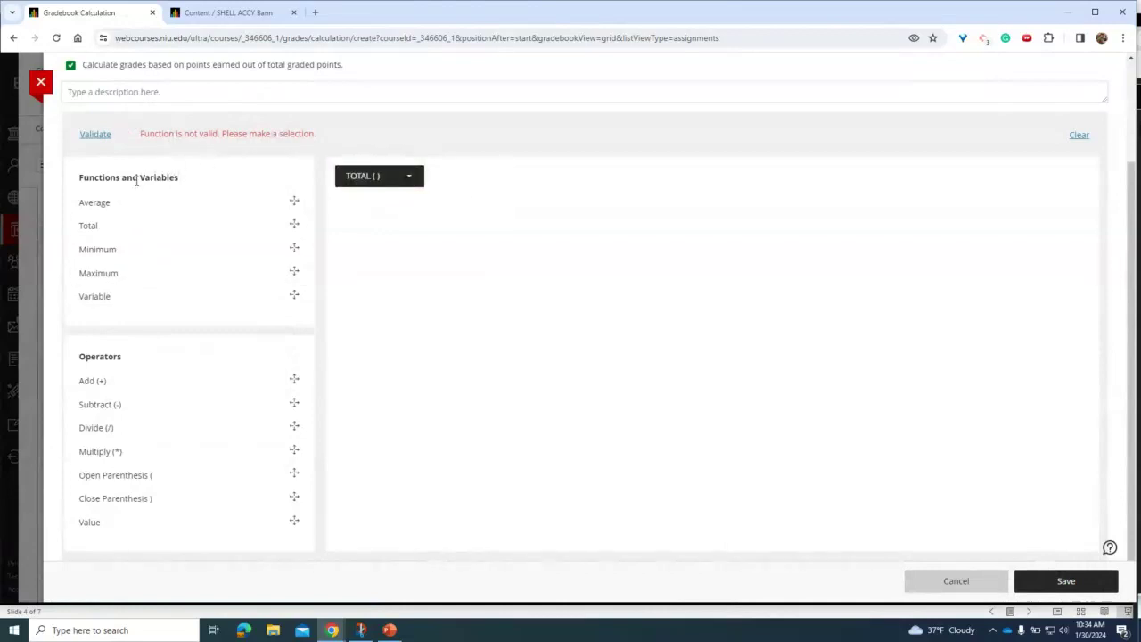
left_click(95, 227)
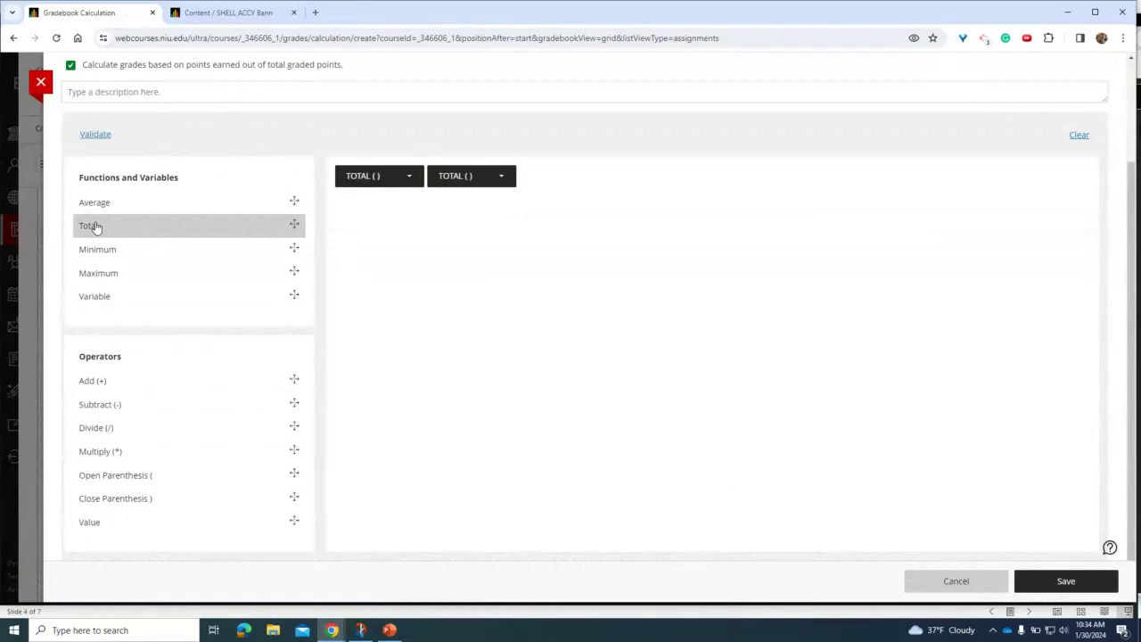
mouse_move(369, 178)
left_click(411, 176)
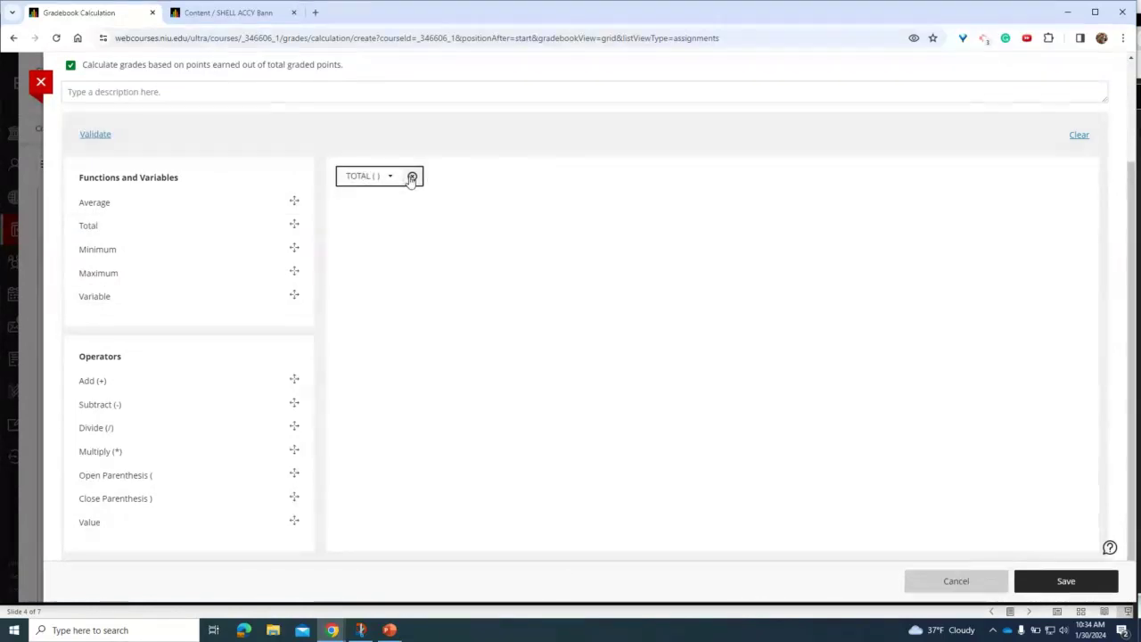
Review the selectable categories and coursework for the Total function, and include Presentations, Simulations, Assignment and Test.
left_click(391, 176)
scroll(399, 267, "down", 5)
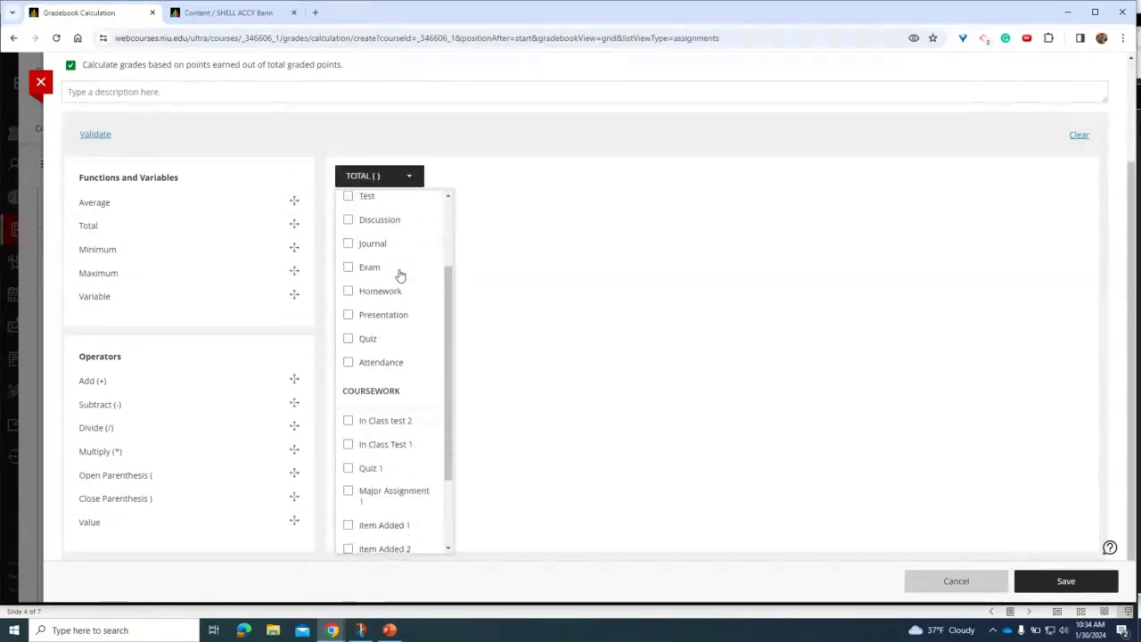
scroll(387, 326, "up", 6)
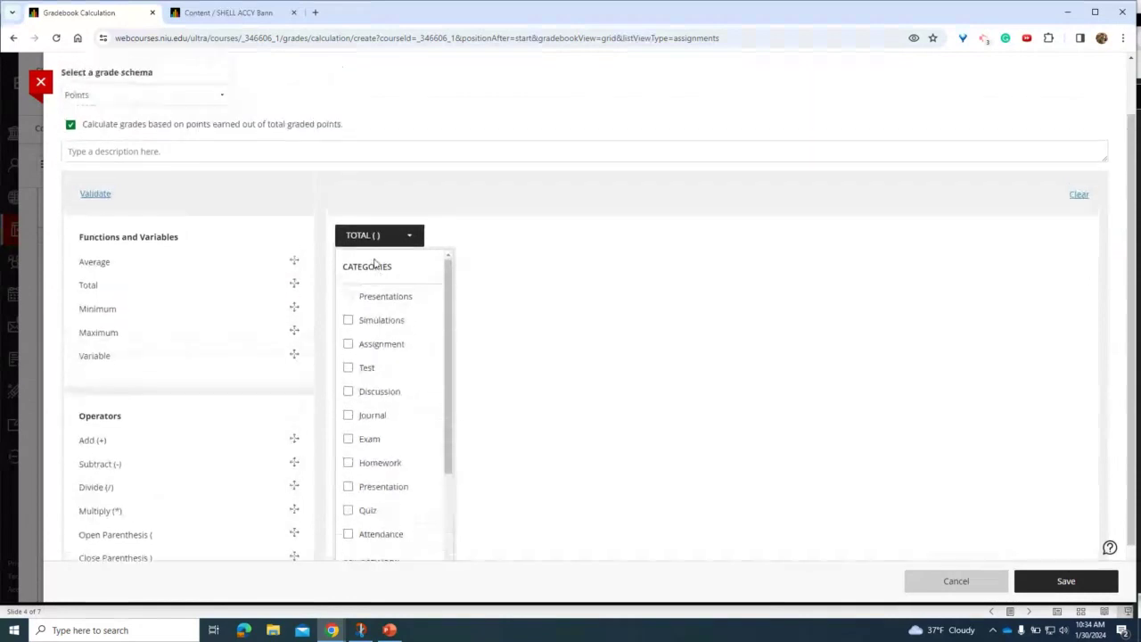
scroll(375, 307, "down", 3)
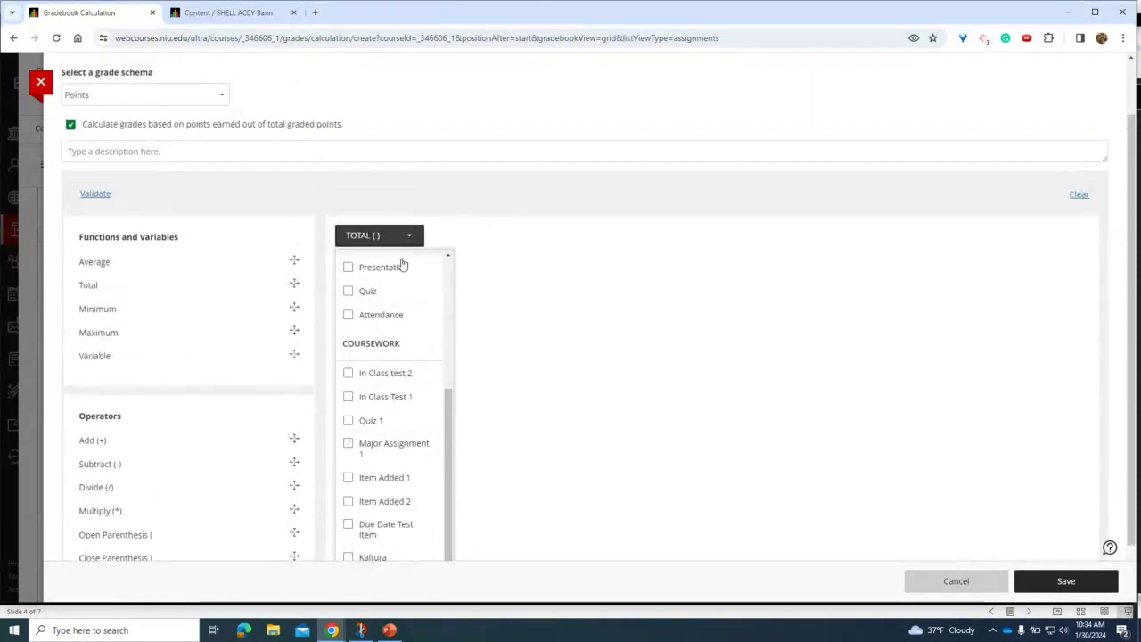
scroll(413, 306, "up", 3)
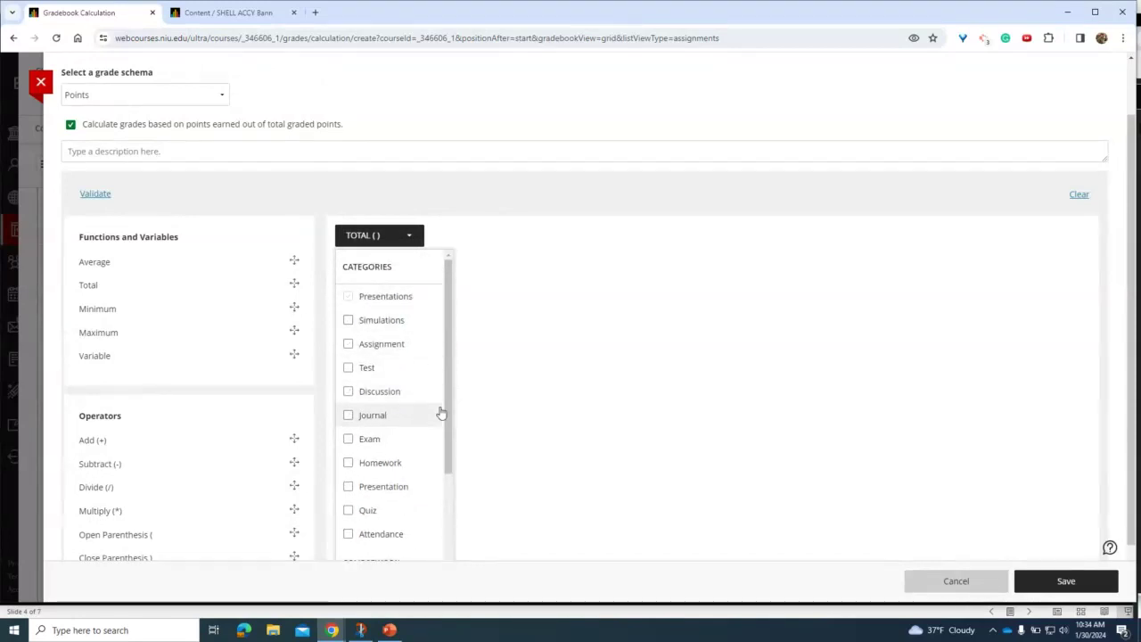
left_click(347, 297)
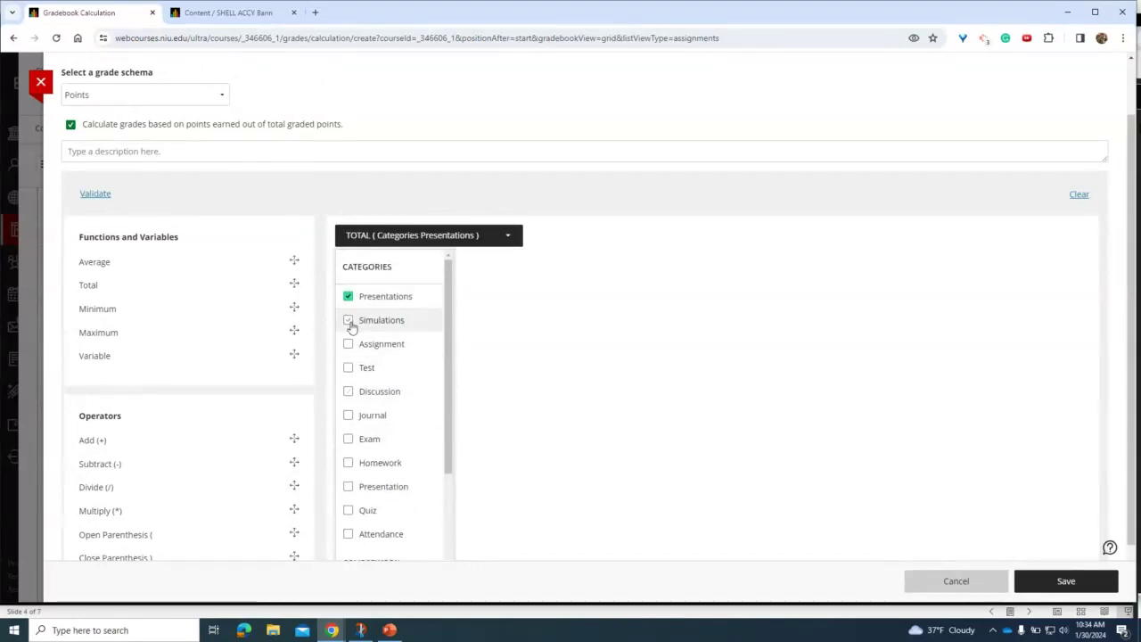
left_click(348, 321)
left_click(347, 345)
left_click(348, 367)
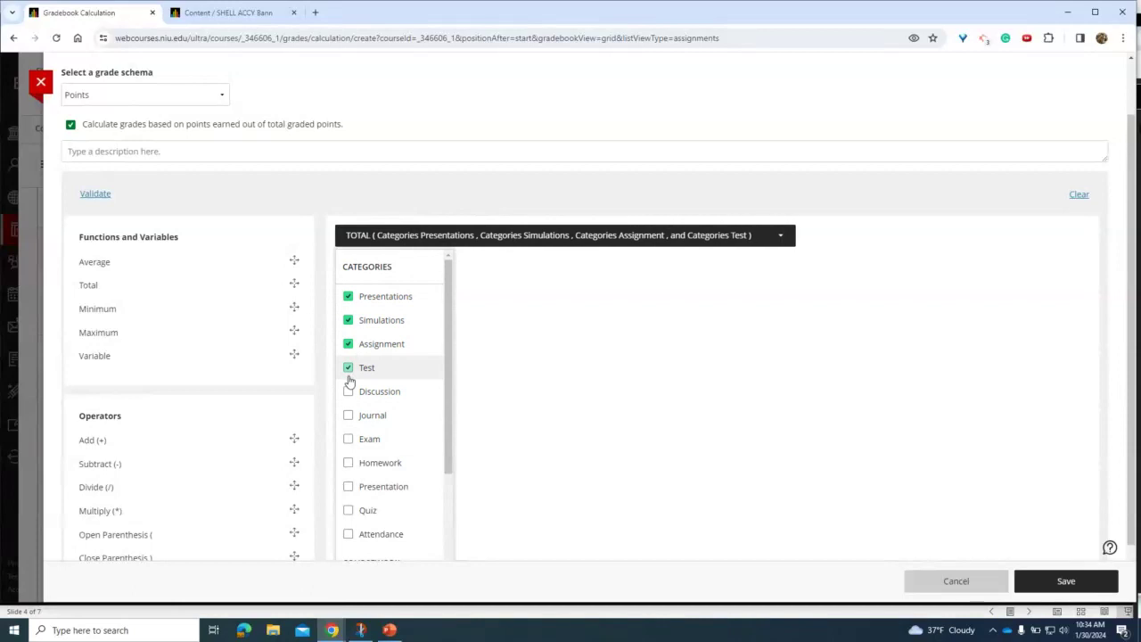
Include the Discussion, Journal, Exam, Homework, Quiz, Presentation and Attendance categories in the Total function and save the calculation.
left_click(347, 391)
left_click(347, 416)
left_click(348, 438)
left_click(348, 463)
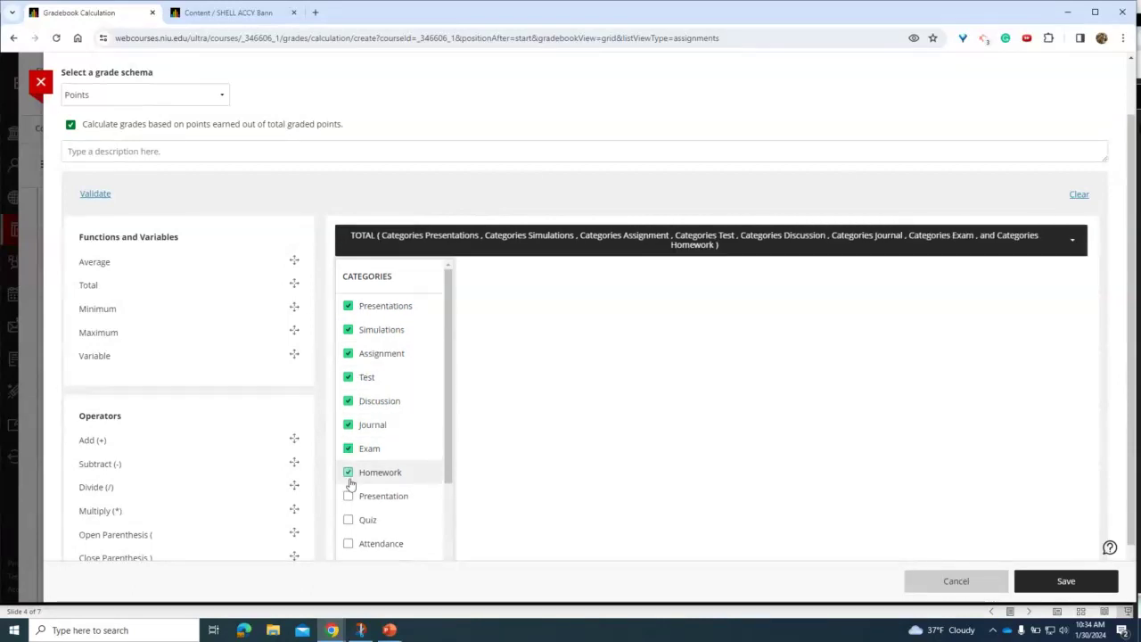
left_click(348, 520)
left_click(347, 496)
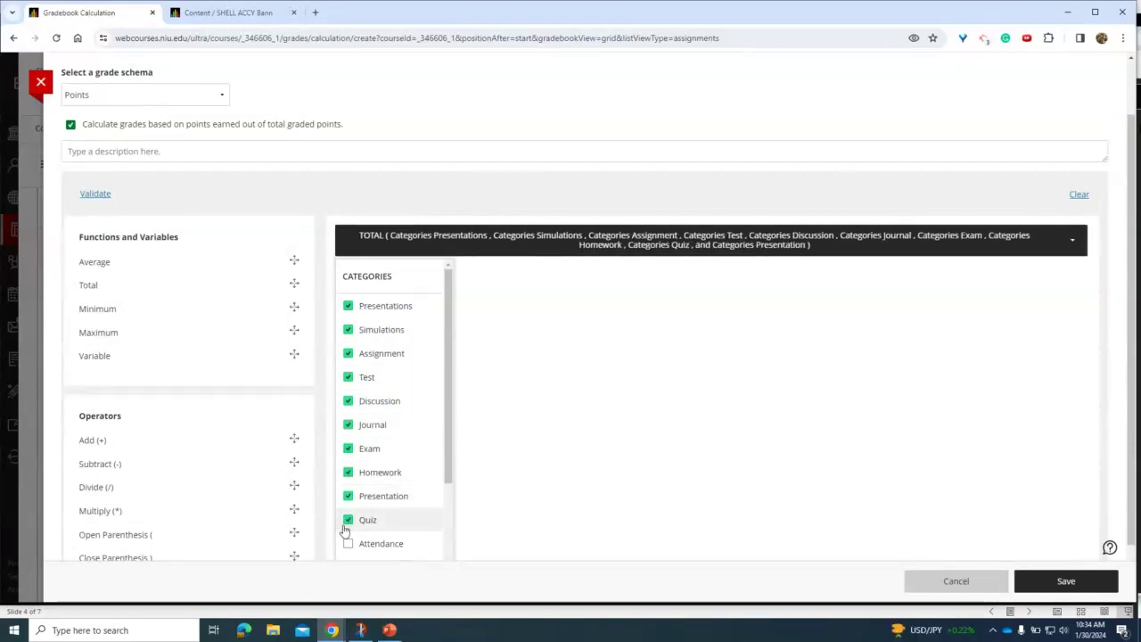
left_click(348, 543)
scroll(427, 347, "down", 2)
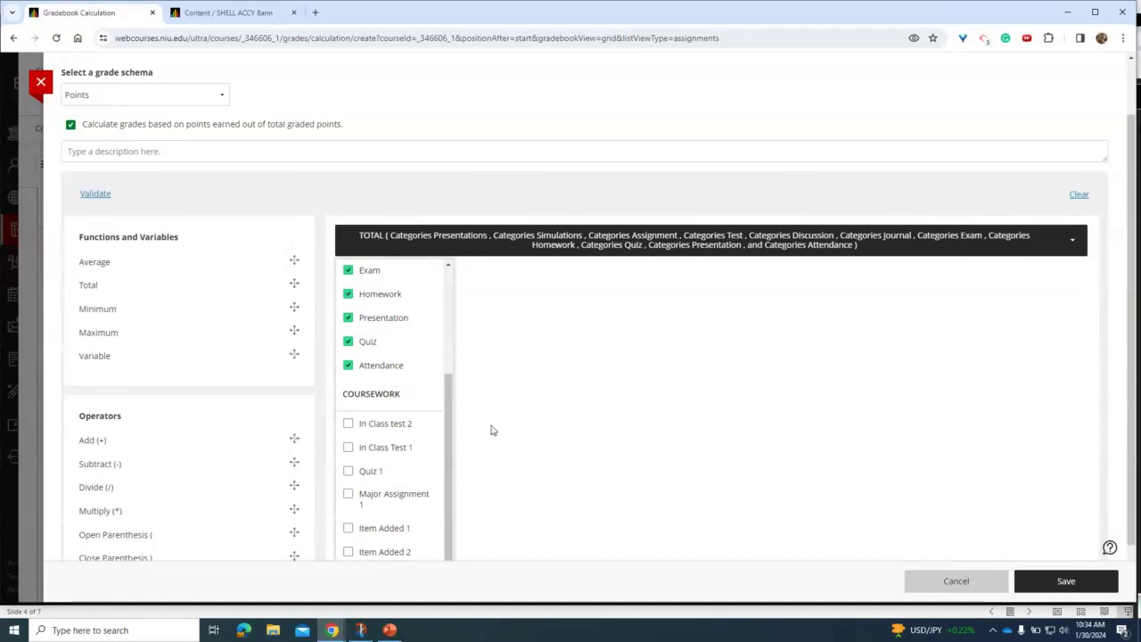
left_click(1063, 579)
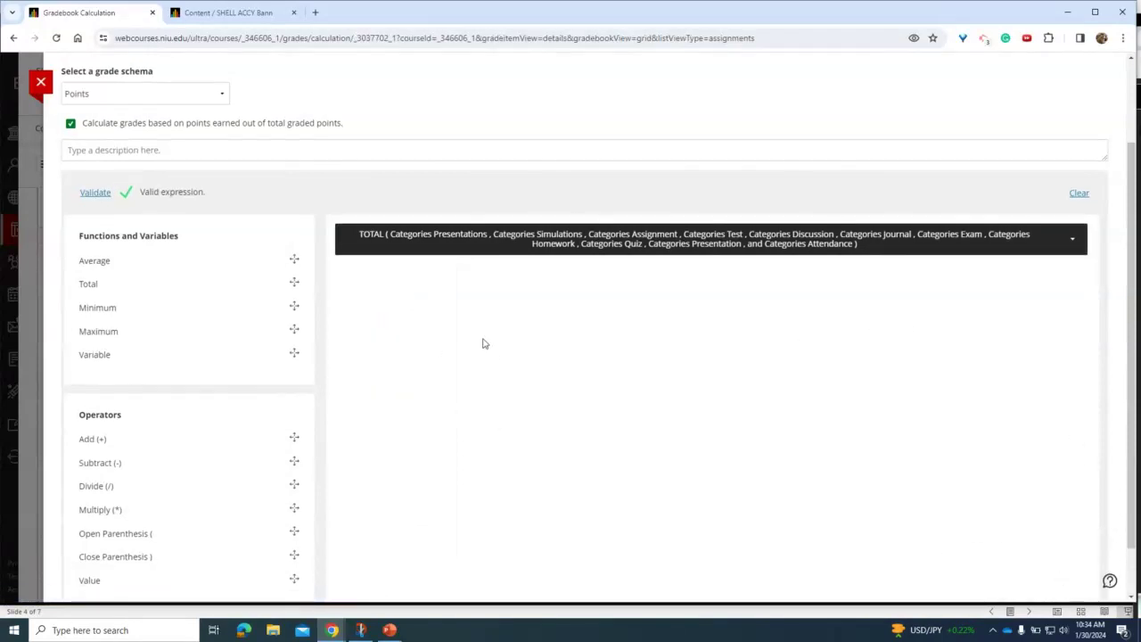
Close the calculation editor and compare the point values of the new calculation and Overall Grade columns in the gradebook.
scroll(484, 341, "down", 1)
scroll(261, 158, "up", 2)
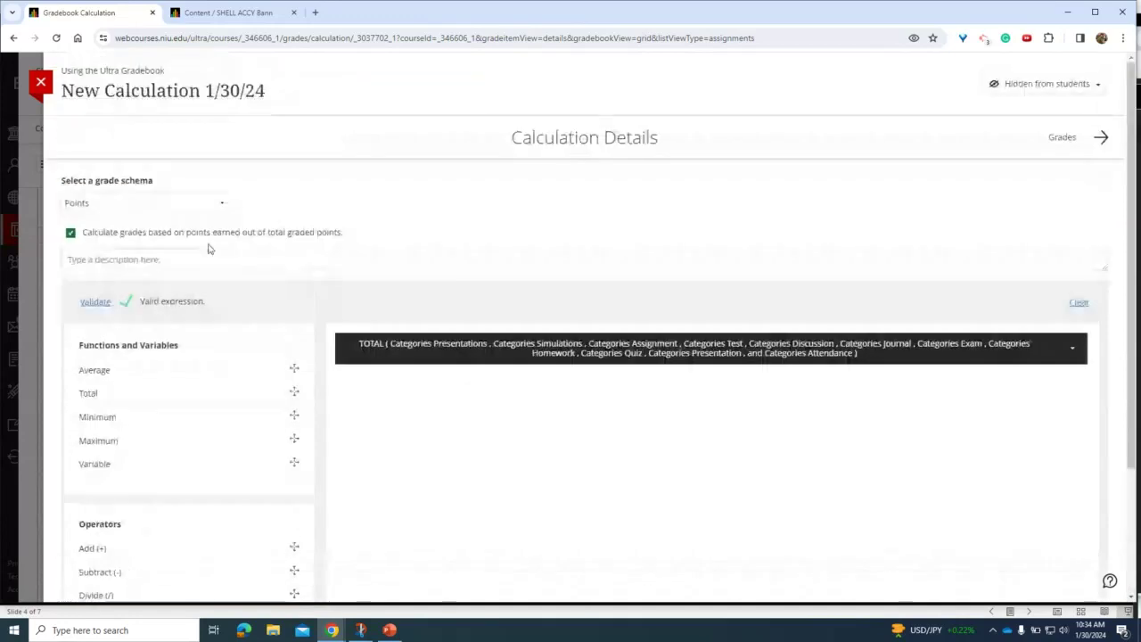
left_click(41, 86)
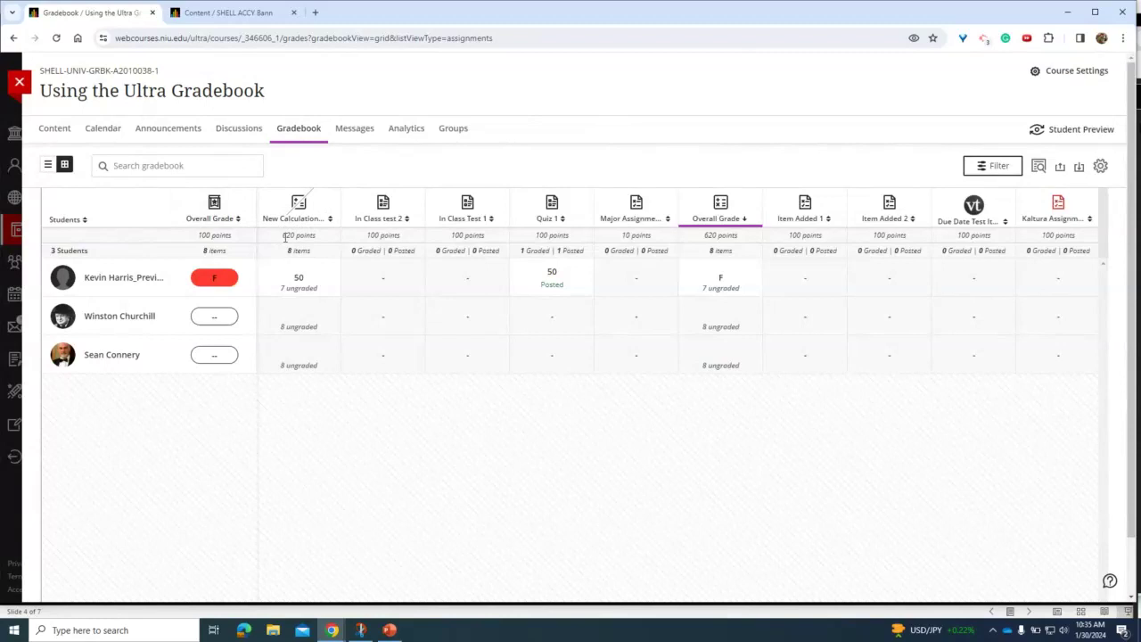
left_click_drag(285, 237, 331, 237)
left_click_drag(199, 234, 225, 233)
scroll(1123, 337, "down", 1)
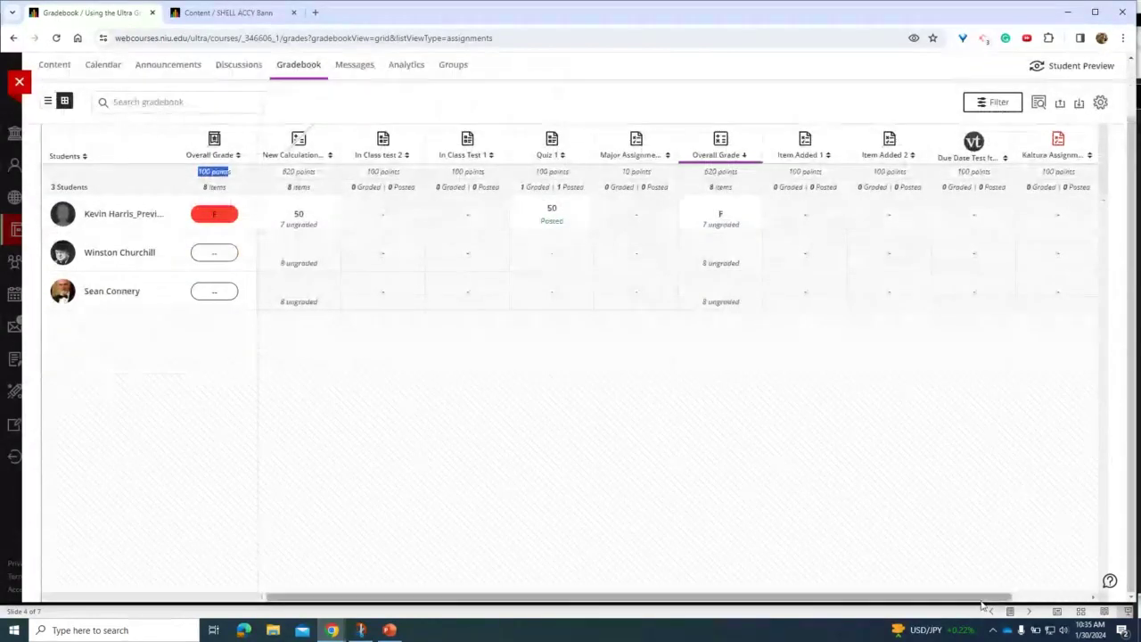
Look over the remaining gradebook columns, check the course content page and return to the gradebook.
left_click_drag(978, 599, 822, 605)
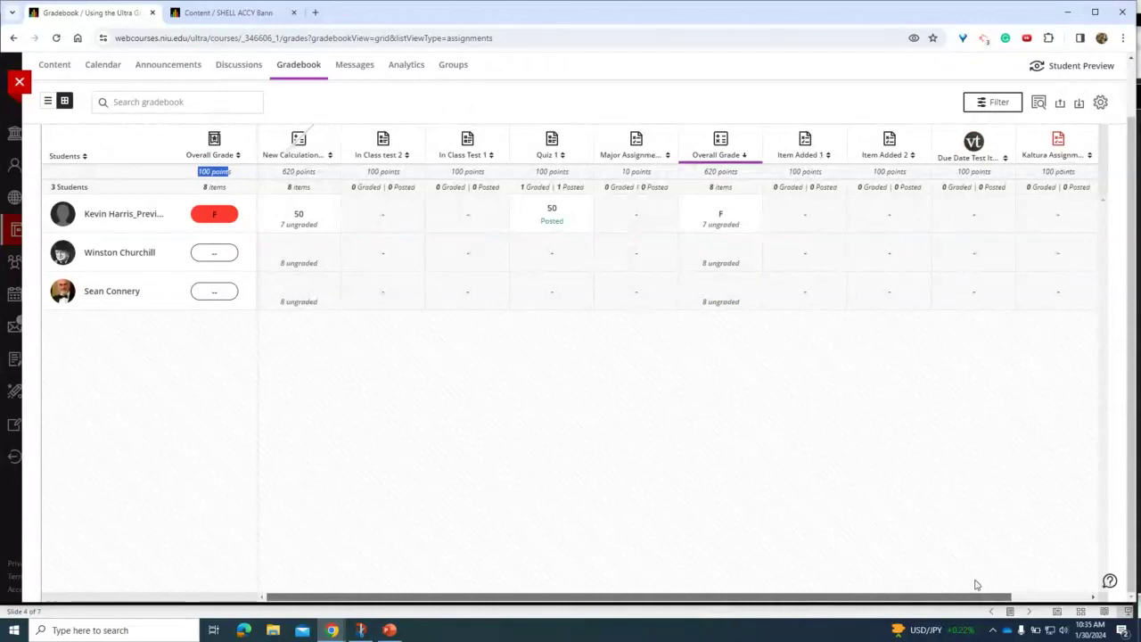
left_click_drag(976, 596, 1054, 595)
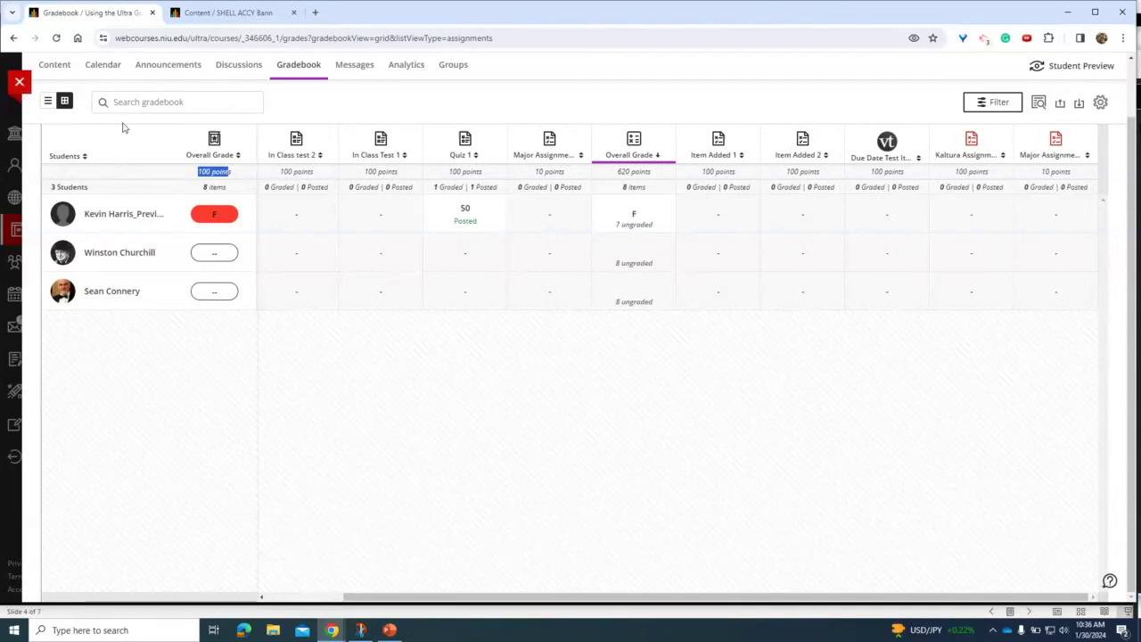
left_click(55, 66)
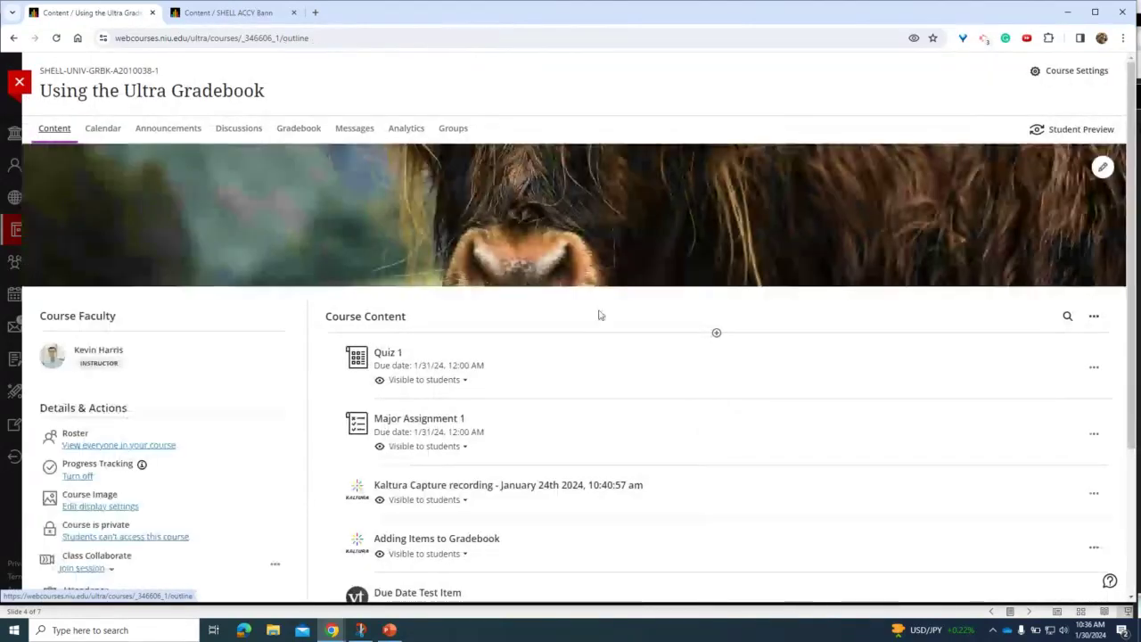
left_click(313, 130)
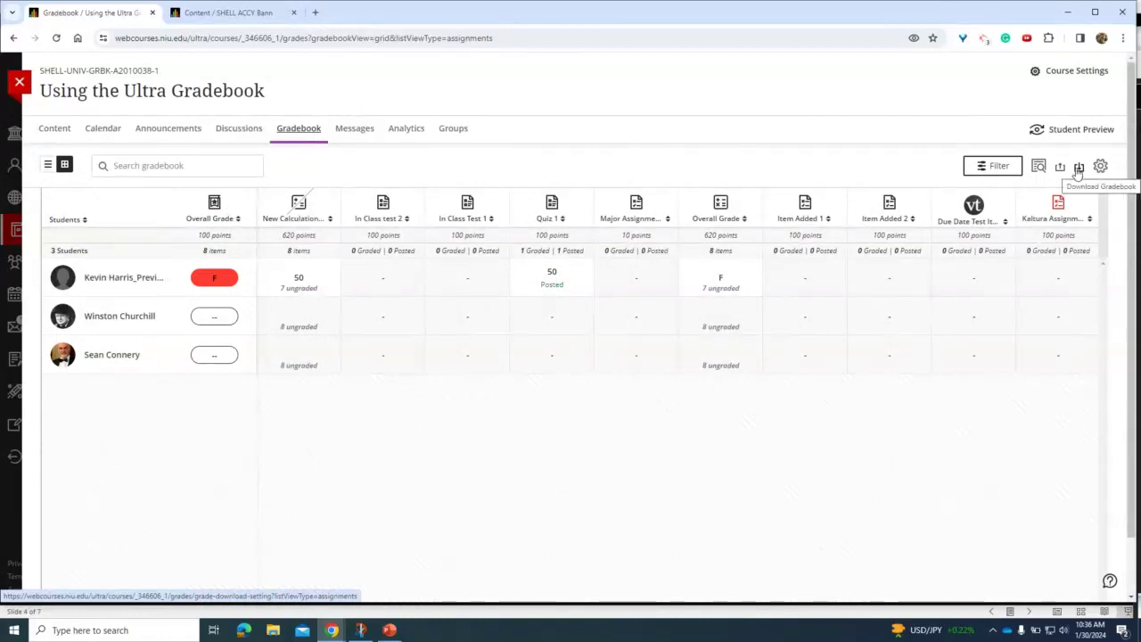
Download the full gradebook records for only the last Major Assignment 1 as a tab-separated .xls file and save it to the device.
left_click(1077, 168)
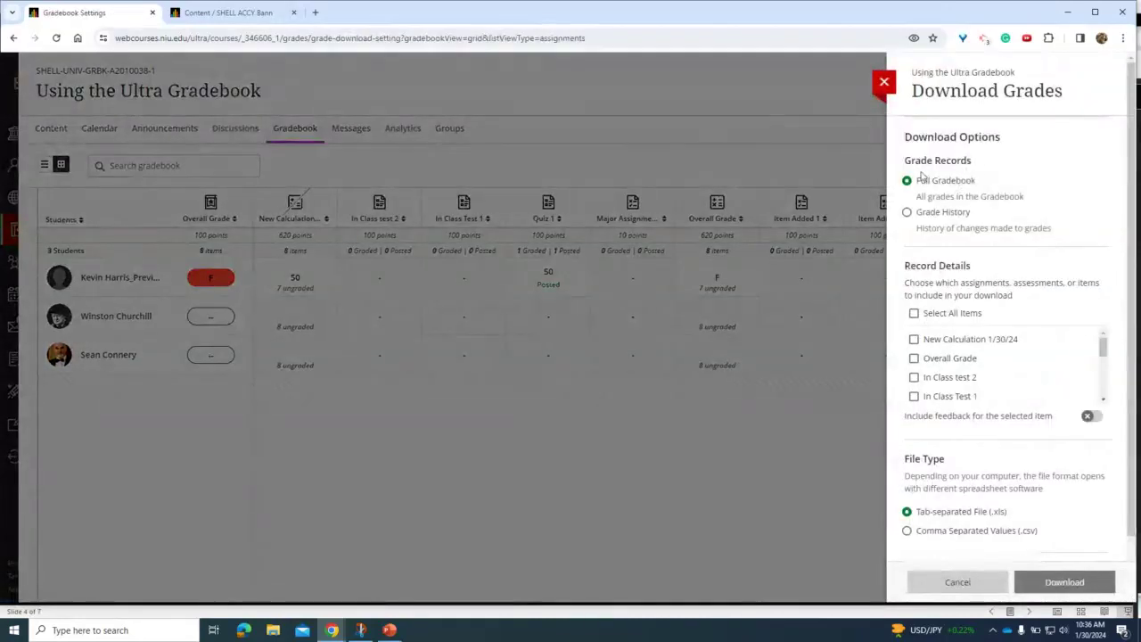
scroll(954, 294, "down", 1)
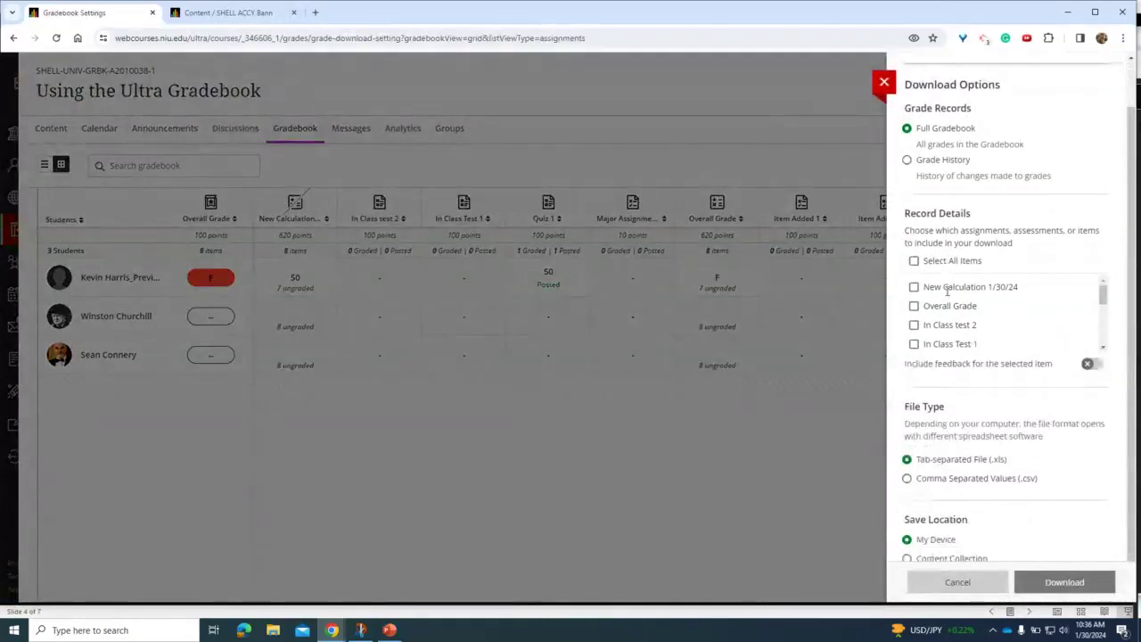
scroll(931, 303, "down", 3)
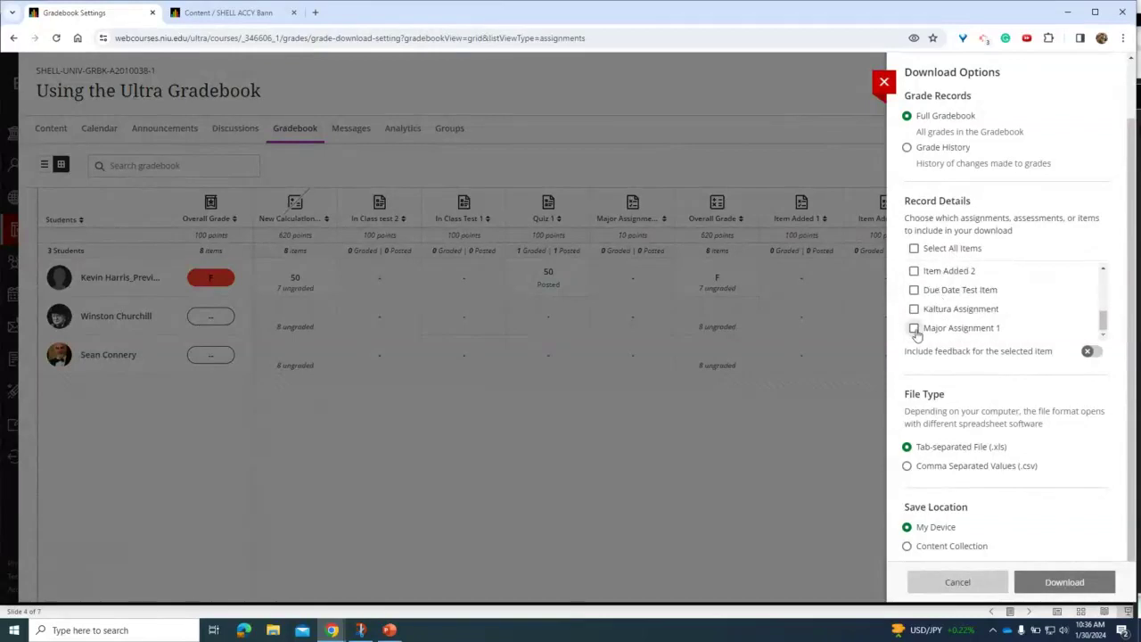
left_click(913, 328)
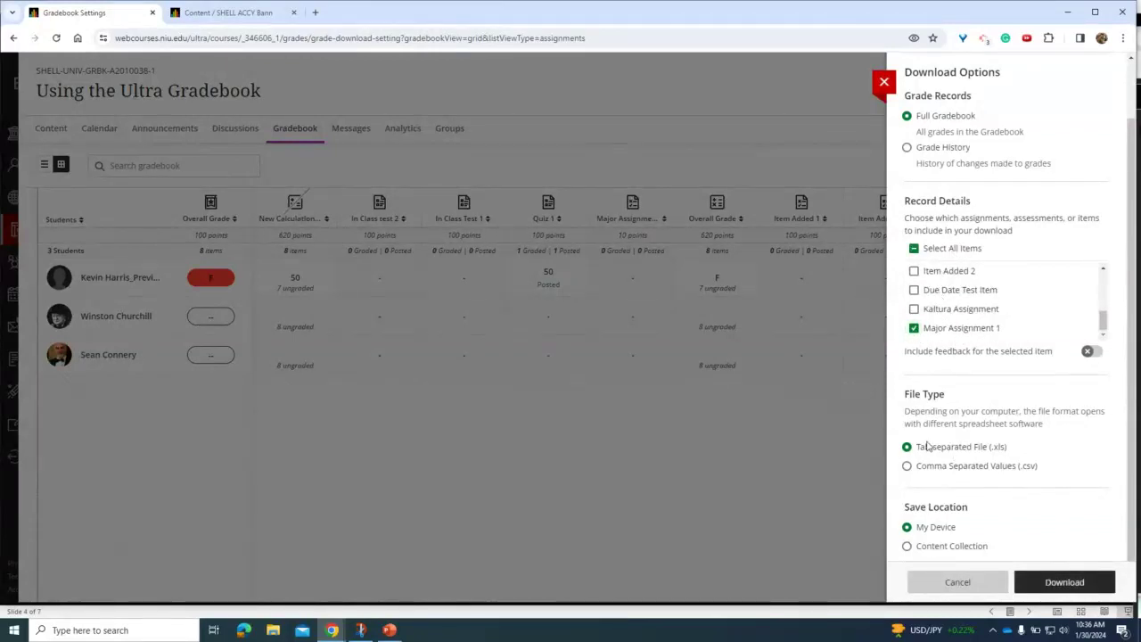
left_click(1066, 582)
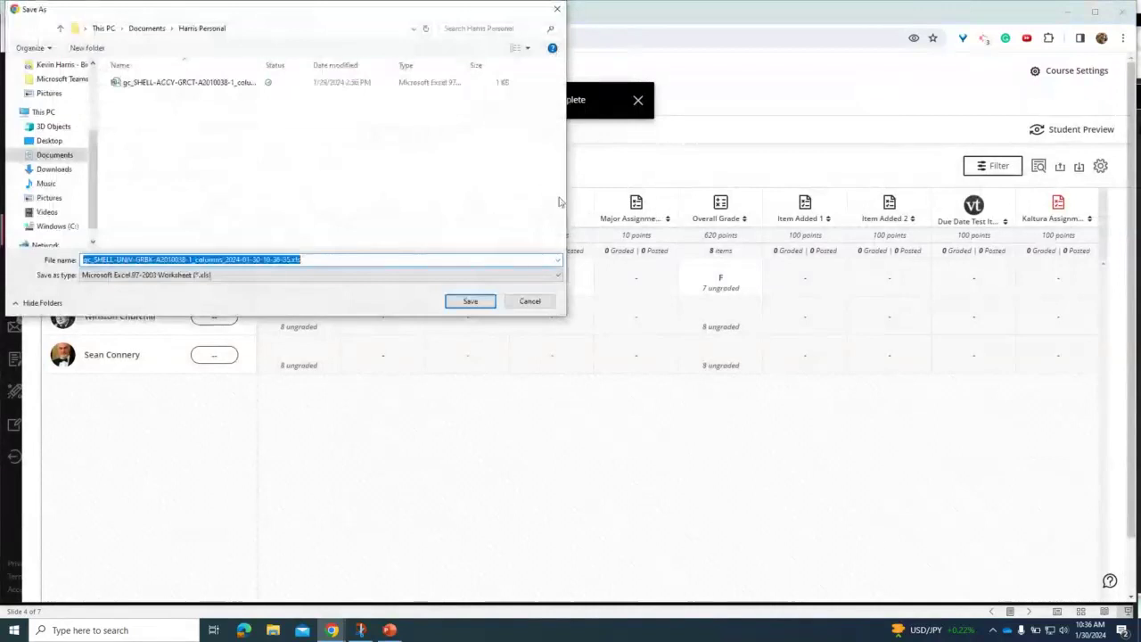
left_click(469, 300)
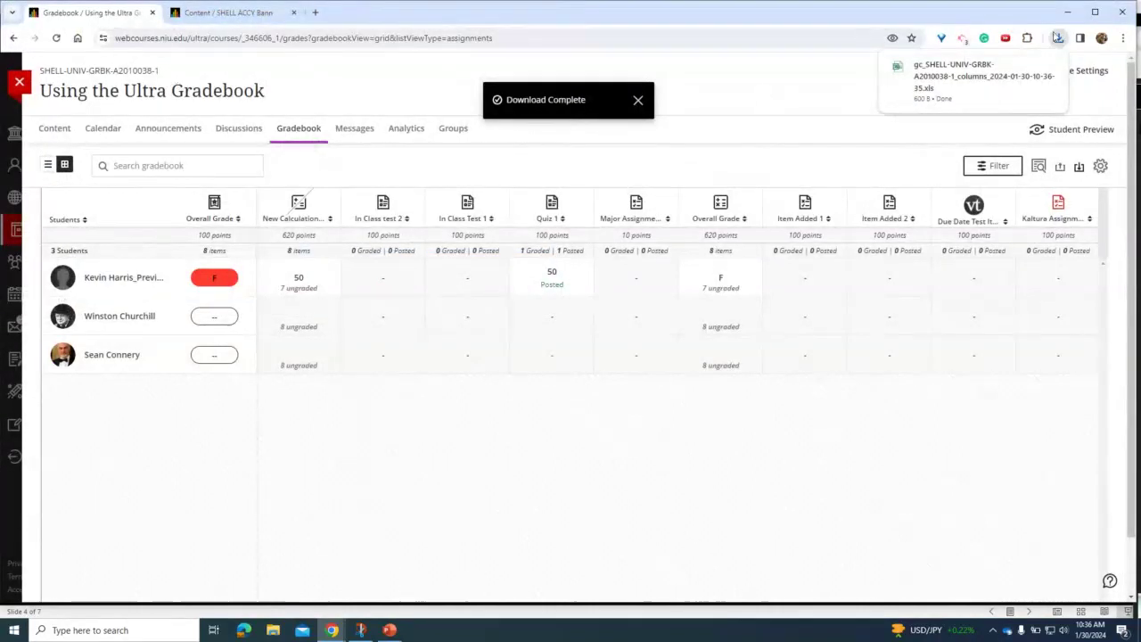
Open the downloaded gradebook file in Excel to view its contents, and widen column I.
left_click(1060, 41)
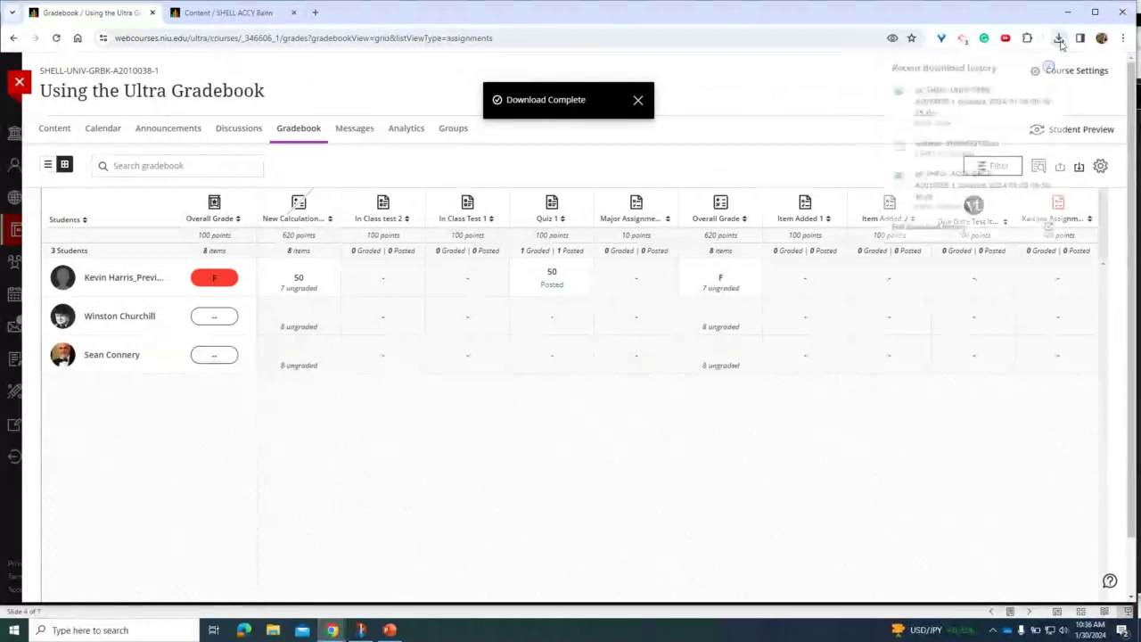
left_click(961, 93)
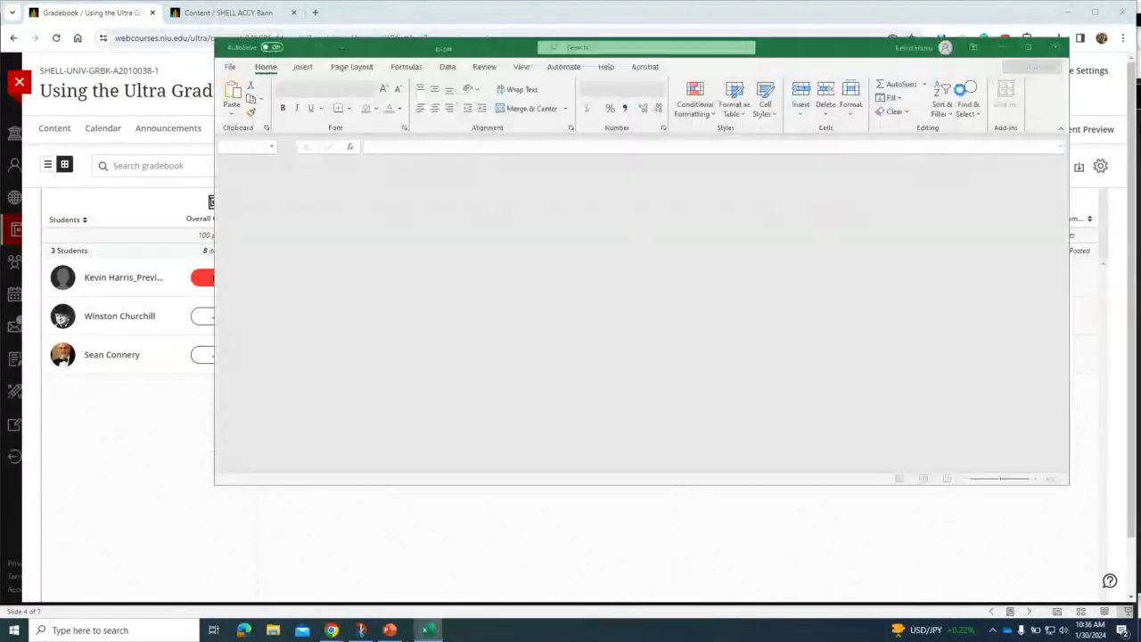
left_click(524, 348)
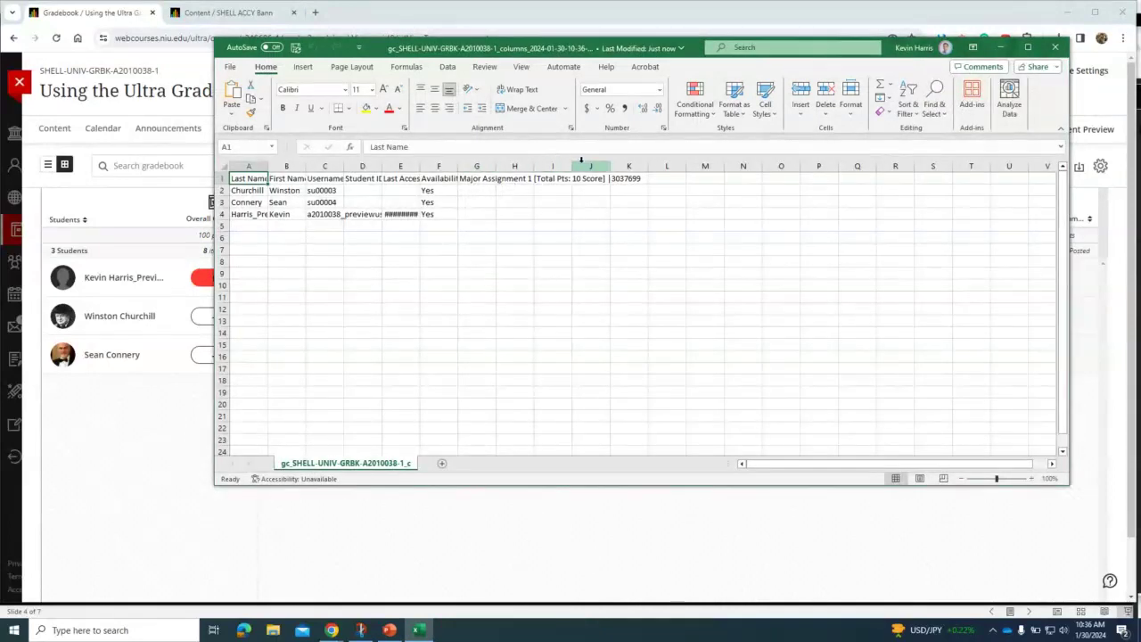
left_click_drag(571, 165, 730, 167)
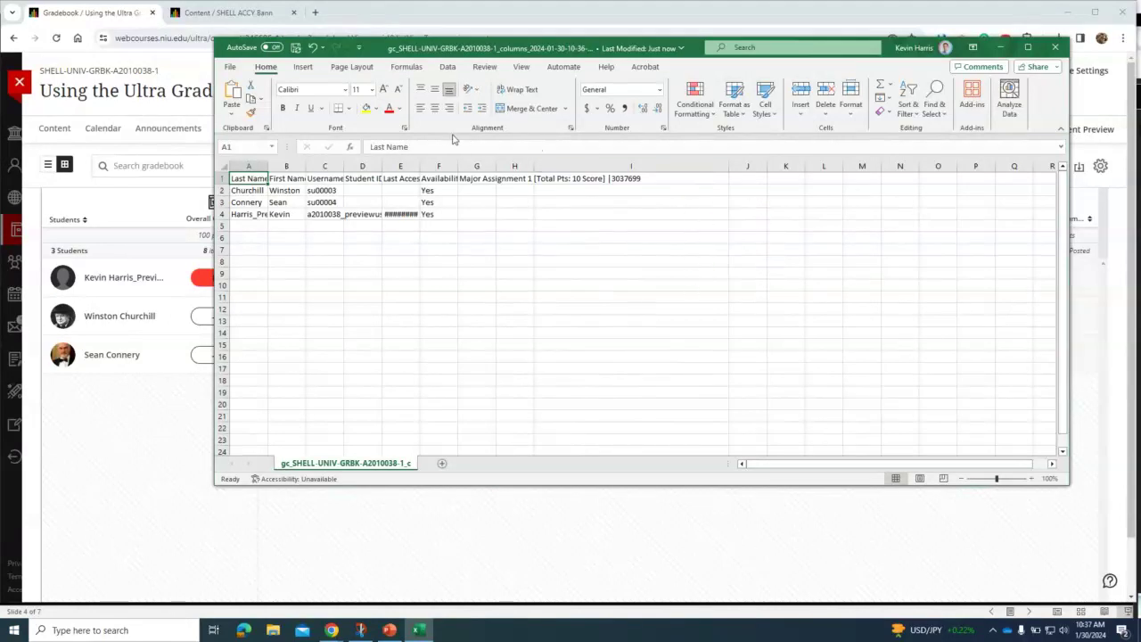
Try to save the workbook as Unicode Text, and close Excel without saving the changes.
left_click(1055, 49)
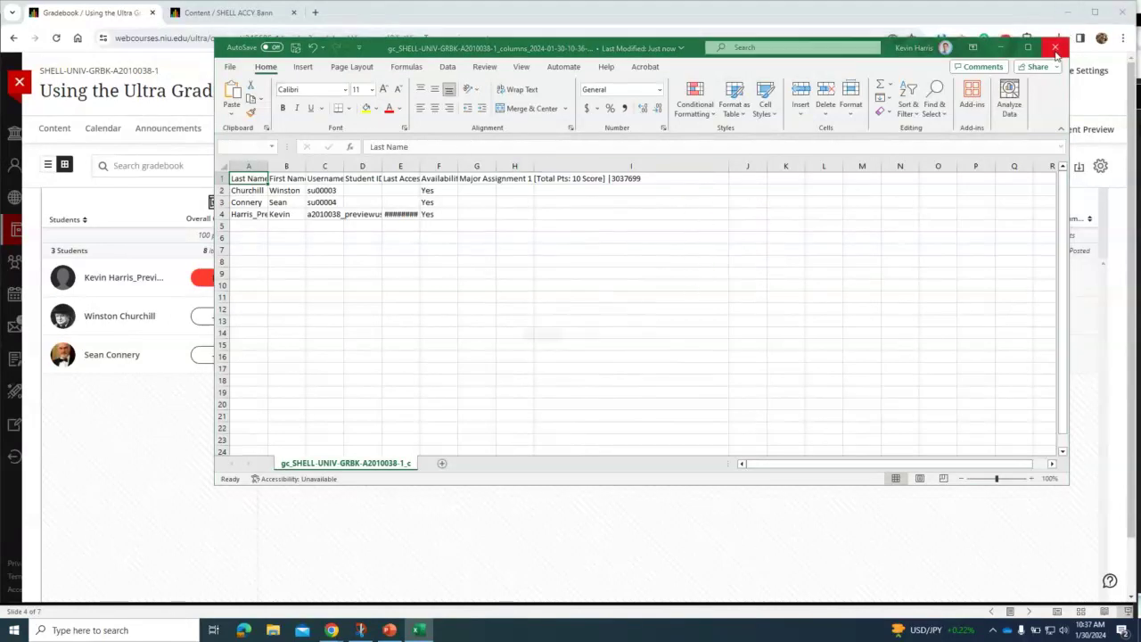
left_click(560, 333)
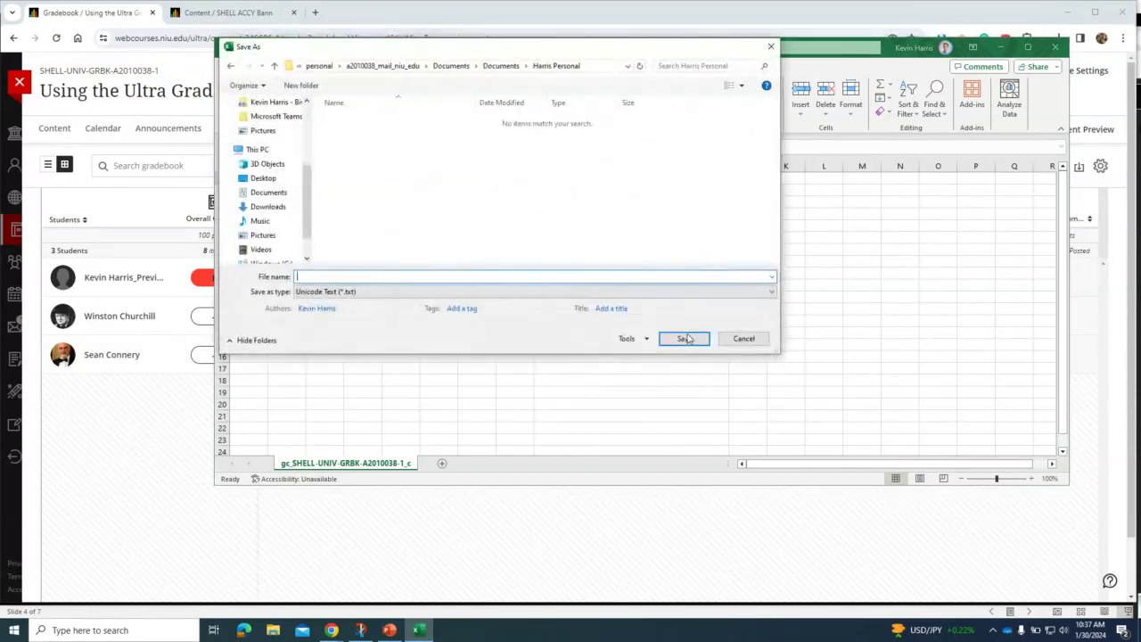
left_click(685, 341)
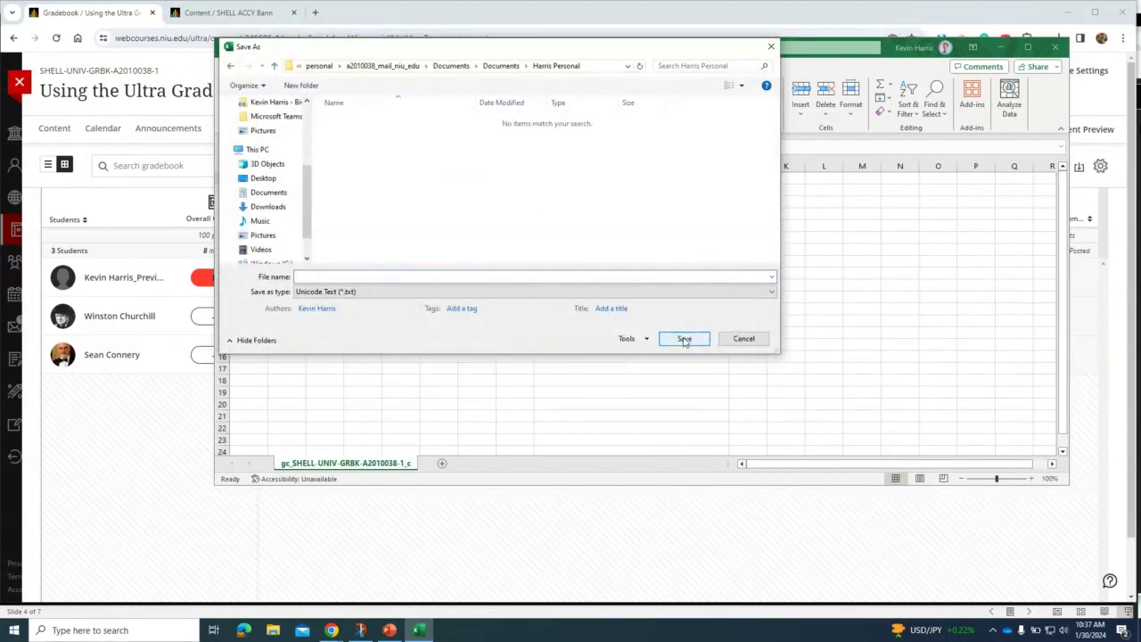
left_click(744, 339)
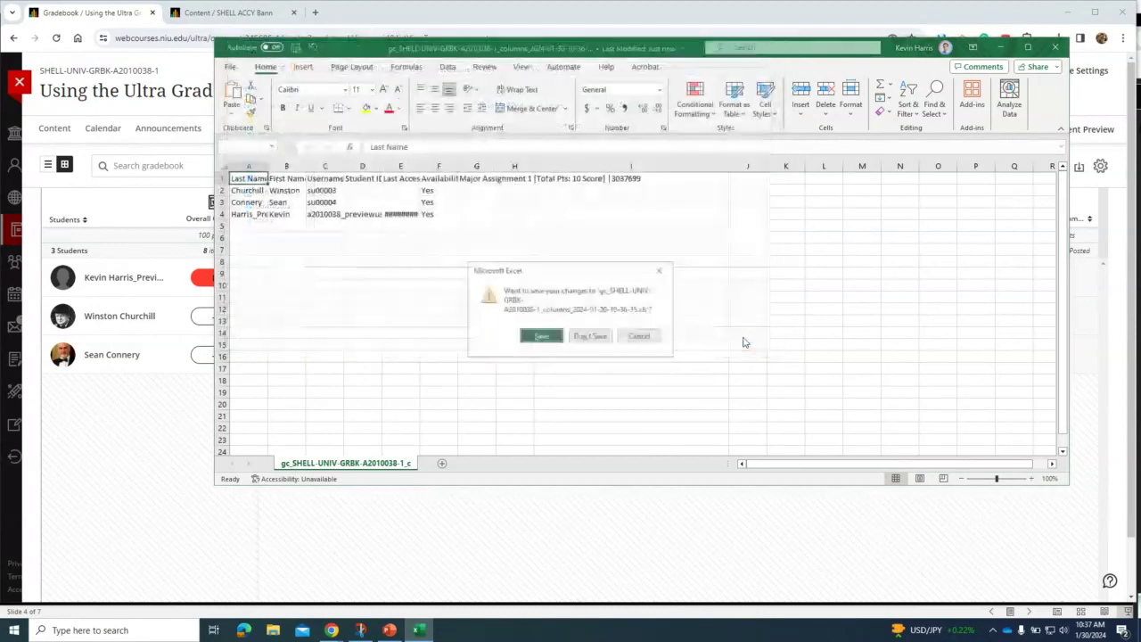
left_click(590, 336)
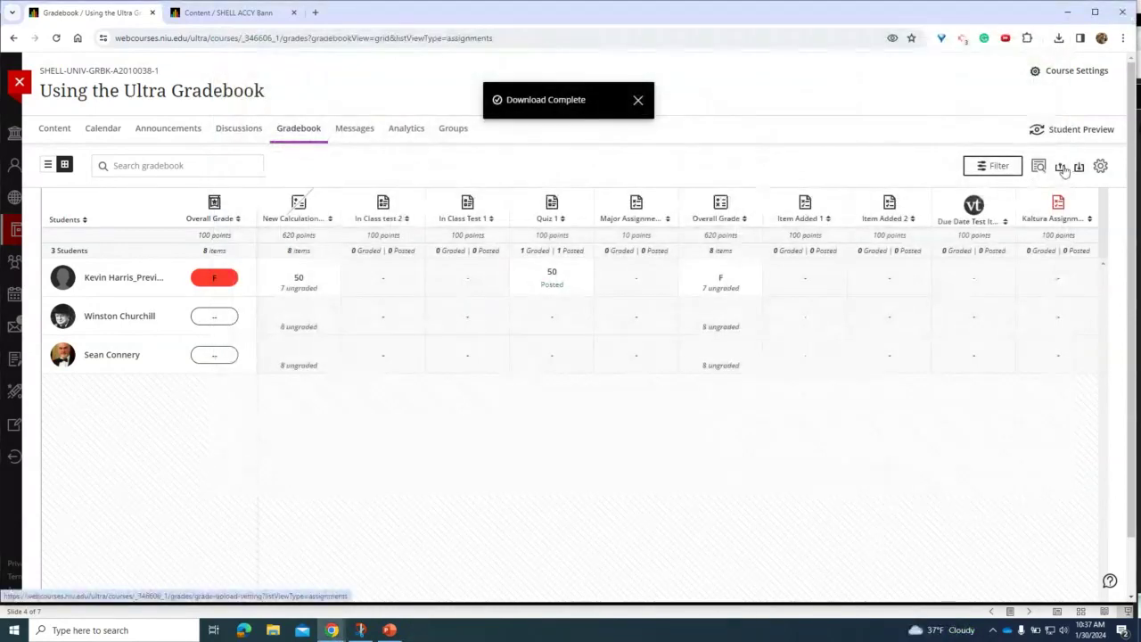
Review the gradebook upload options and the available gradebook filters, closing each without making changes.
left_click(1061, 167)
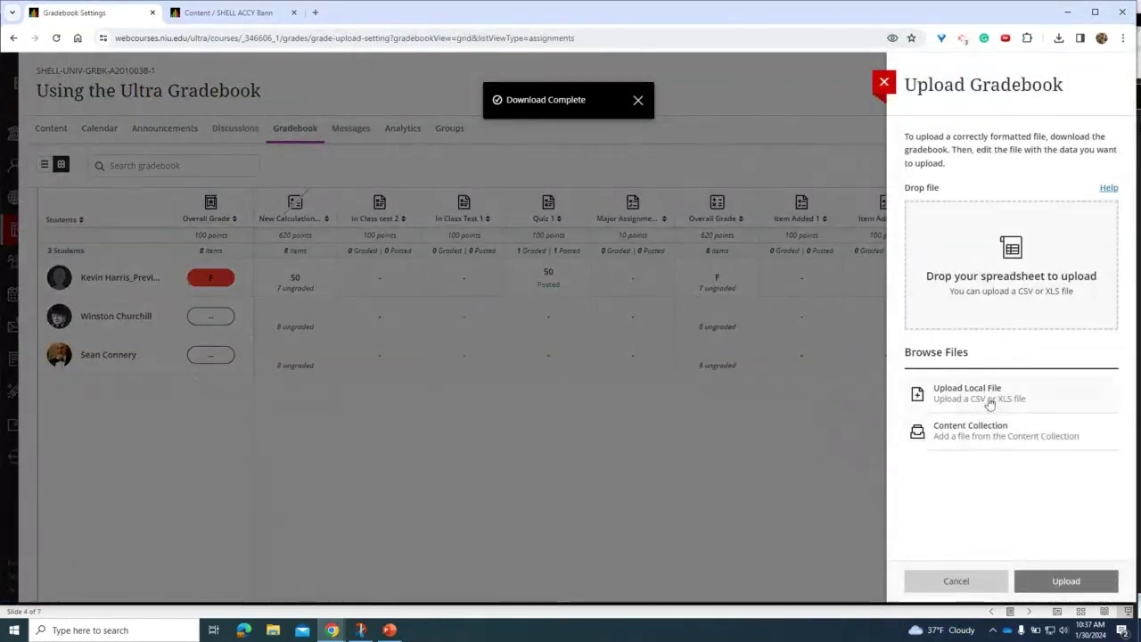
left_click(883, 82)
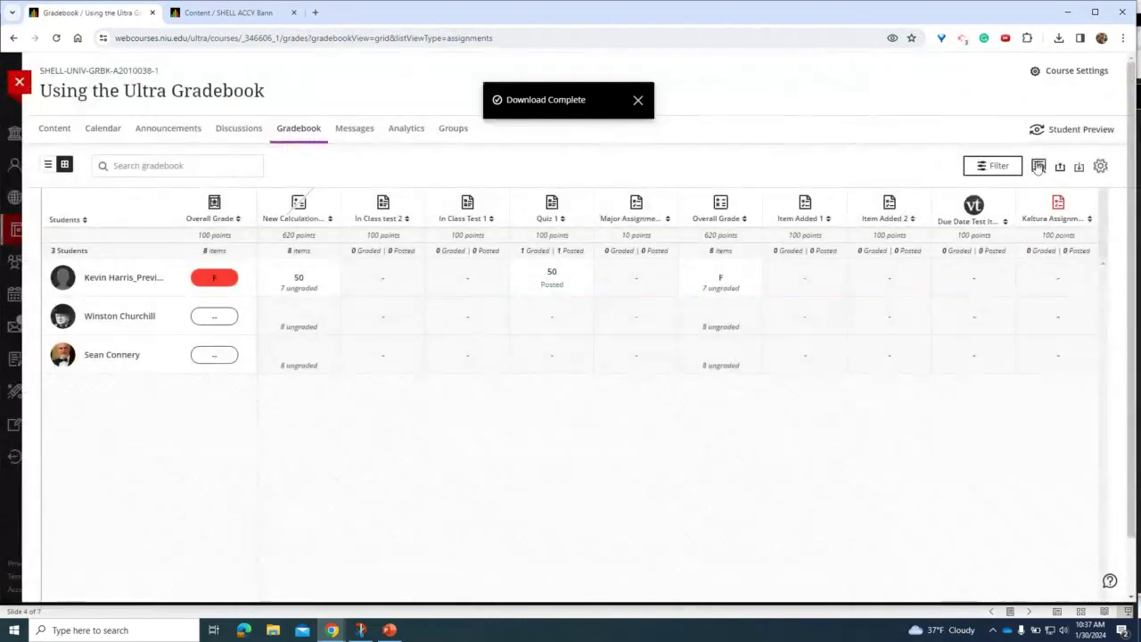
left_click(998, 167)
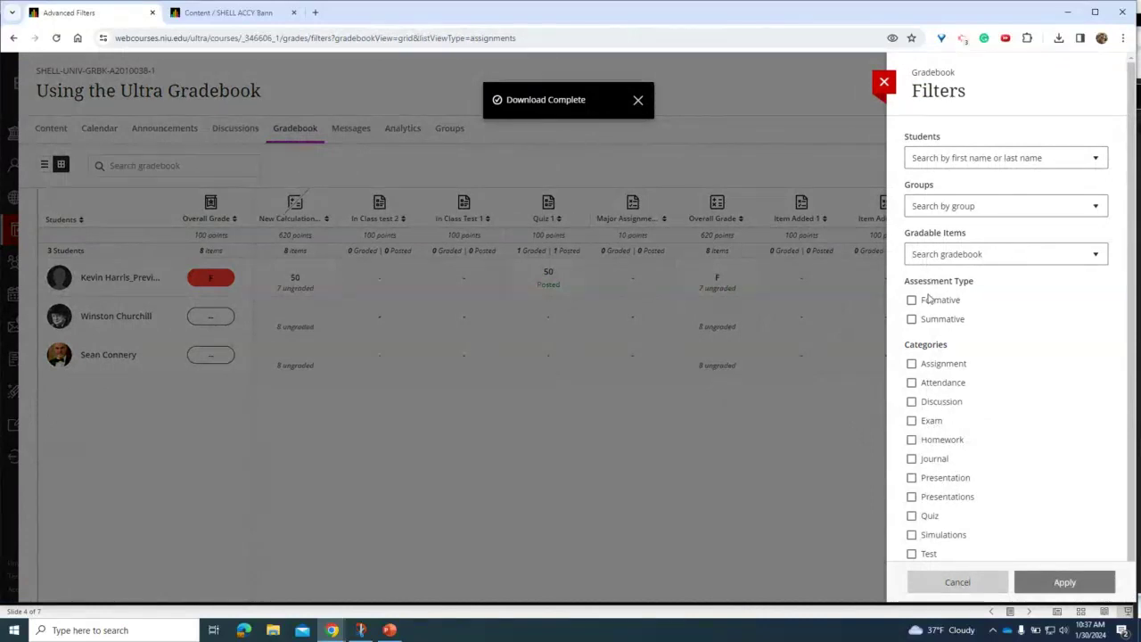
left_click(883, 81)
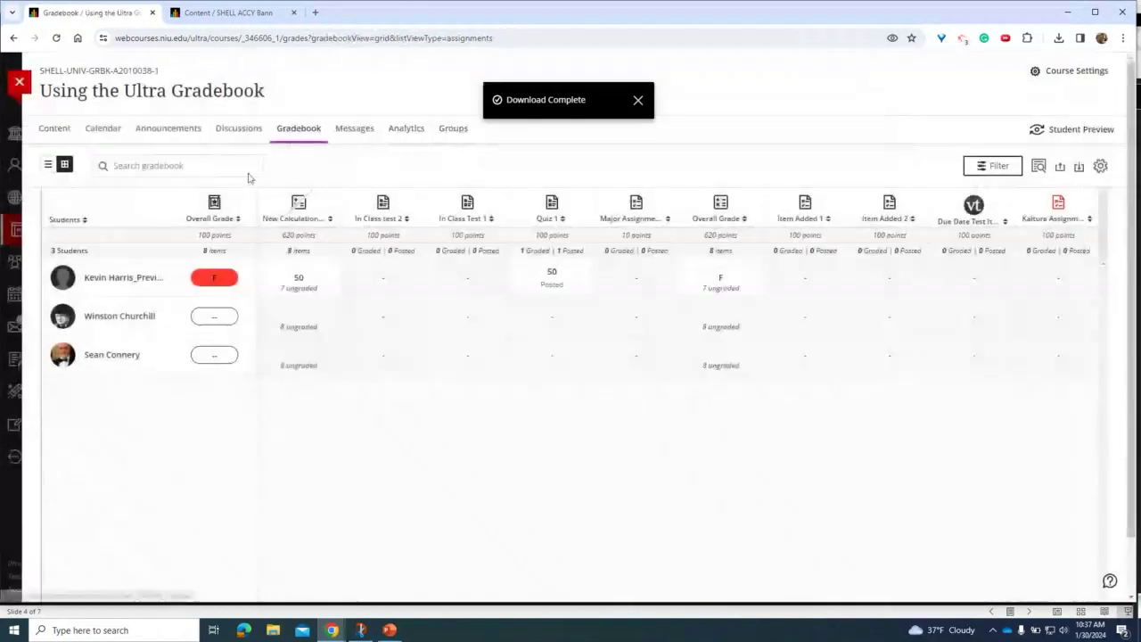
Show the gradebook as a list with the gradable items sorted by category, and display its student list.
left_click(48, 164)
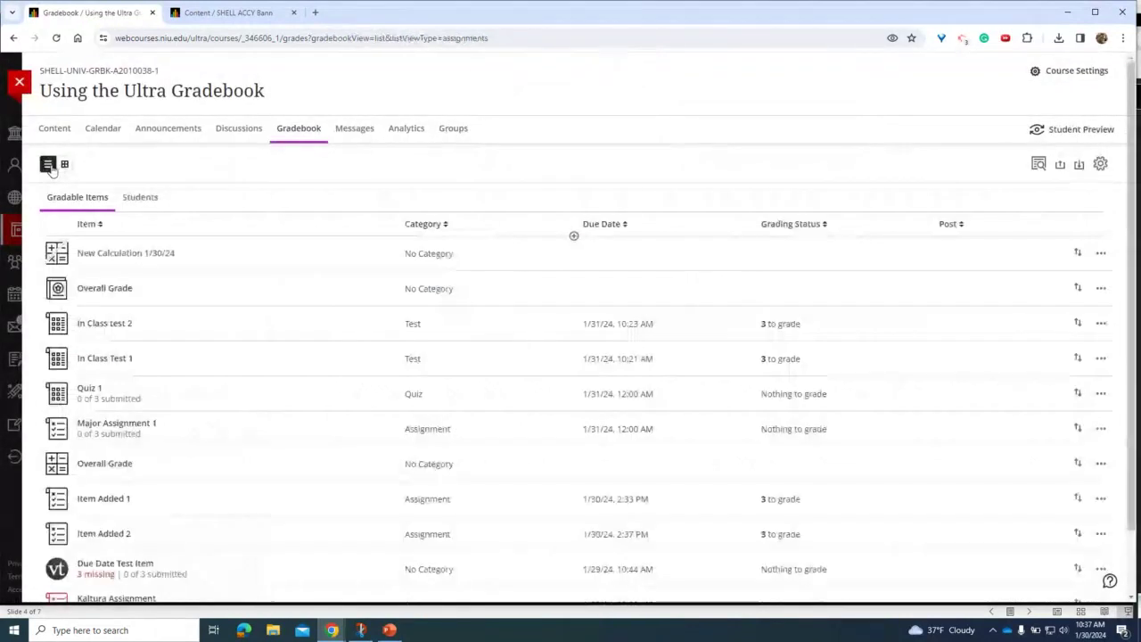
left_click(440, 226)
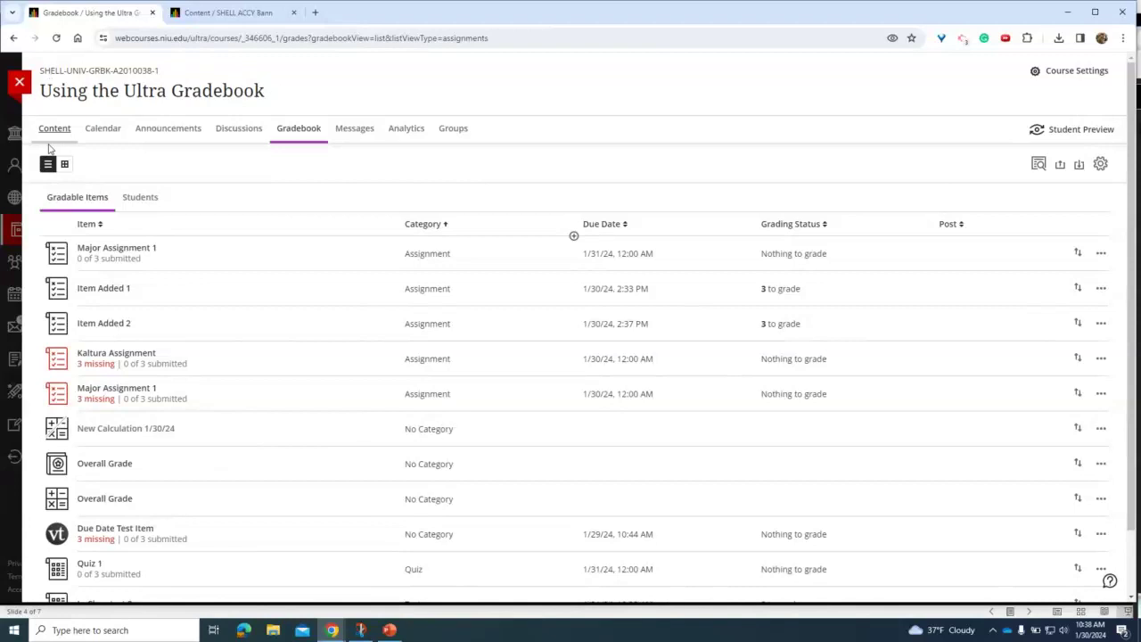
left_click(134, 198)
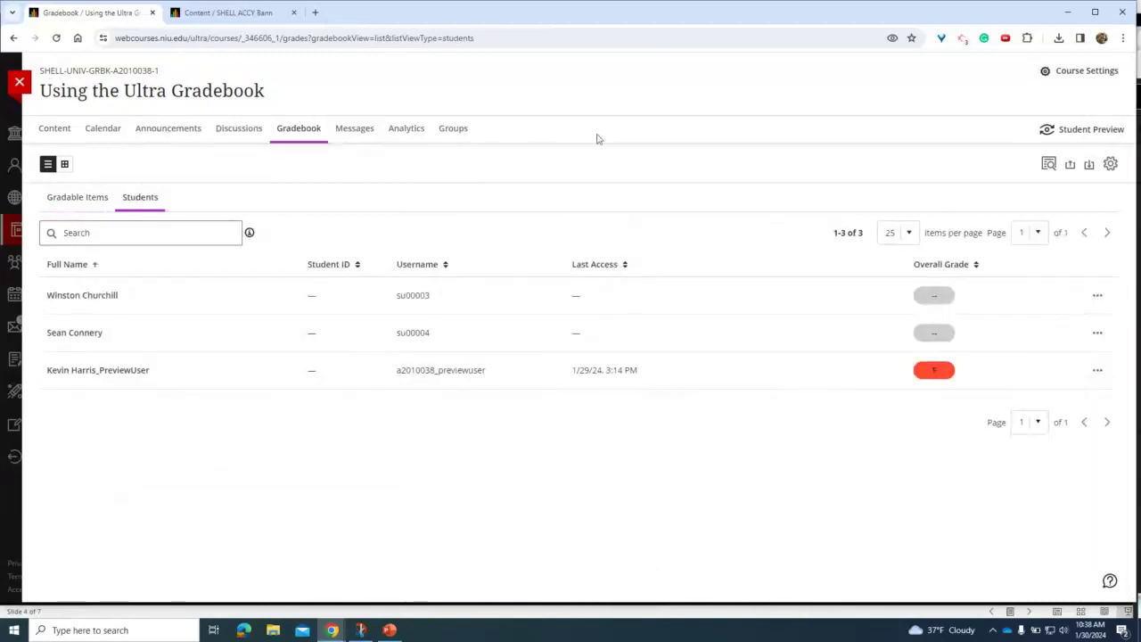
Review the gradebook settings and the category calculation rules in the overall grade settings.
left_click(1109, 164)
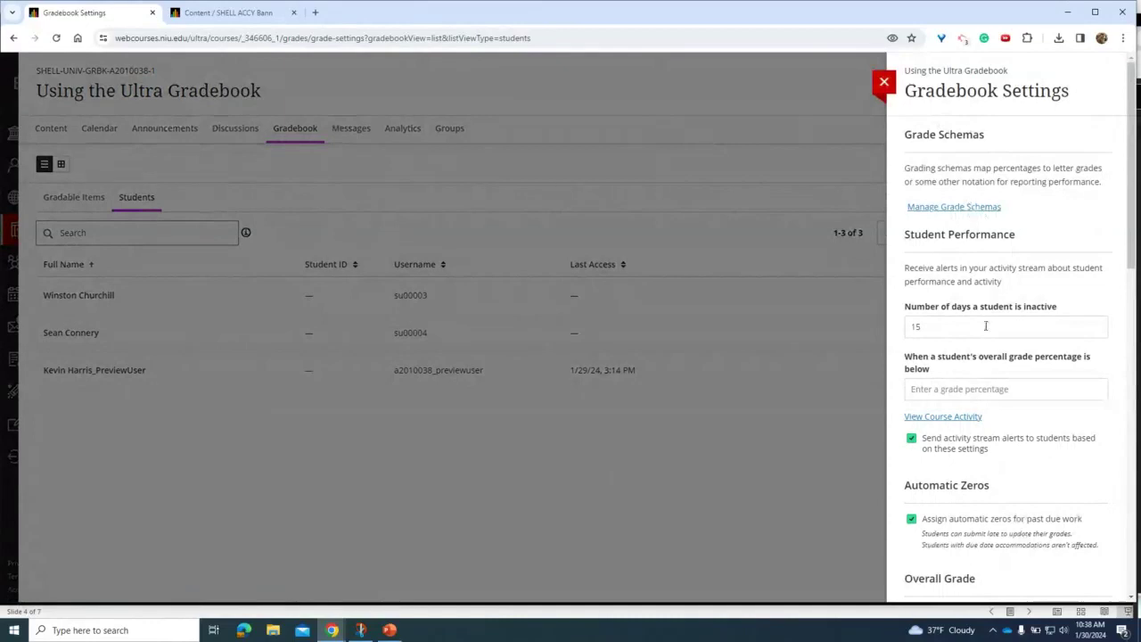
scroll(980, 439, "down", 3)
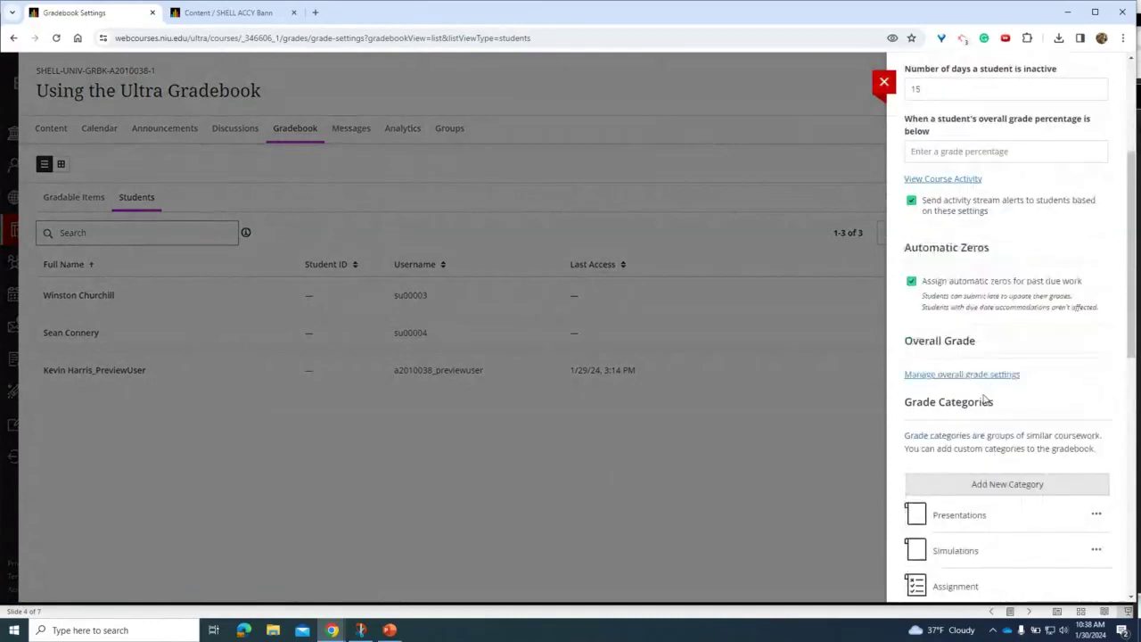
left_click(987, 376)
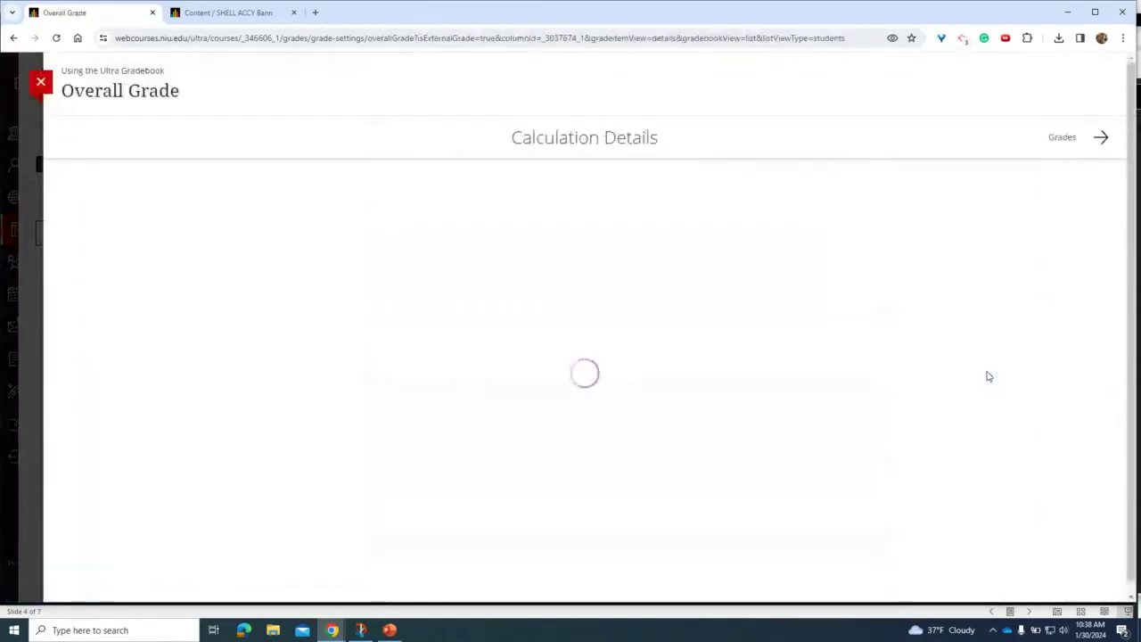
scroll(300, 330, "down", 4)
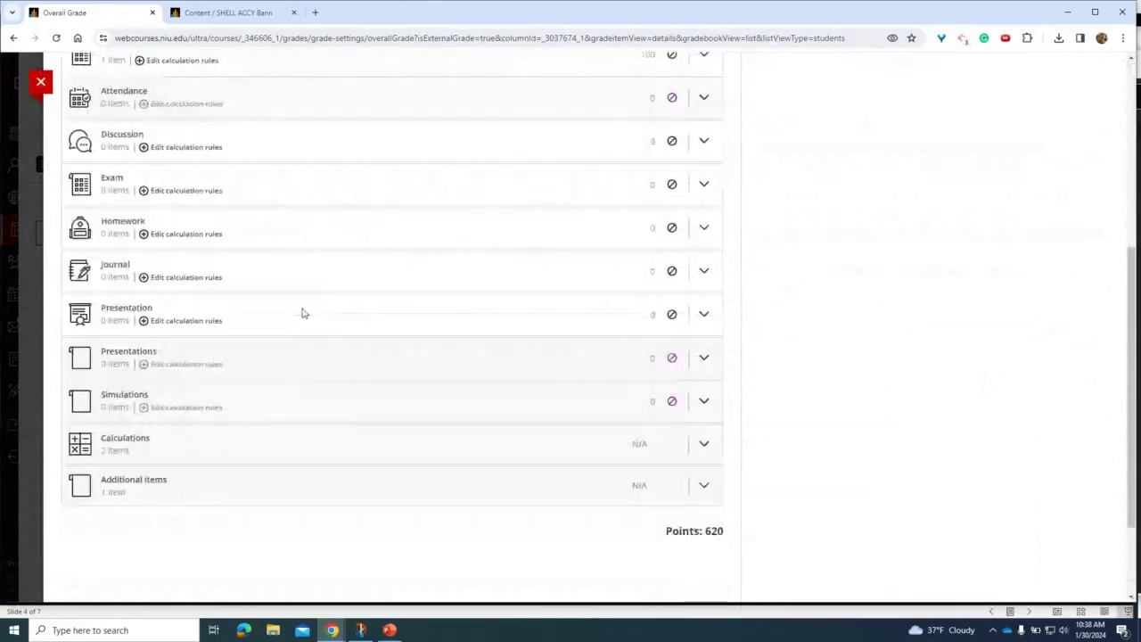
scroll(301, 314, "up", 1)
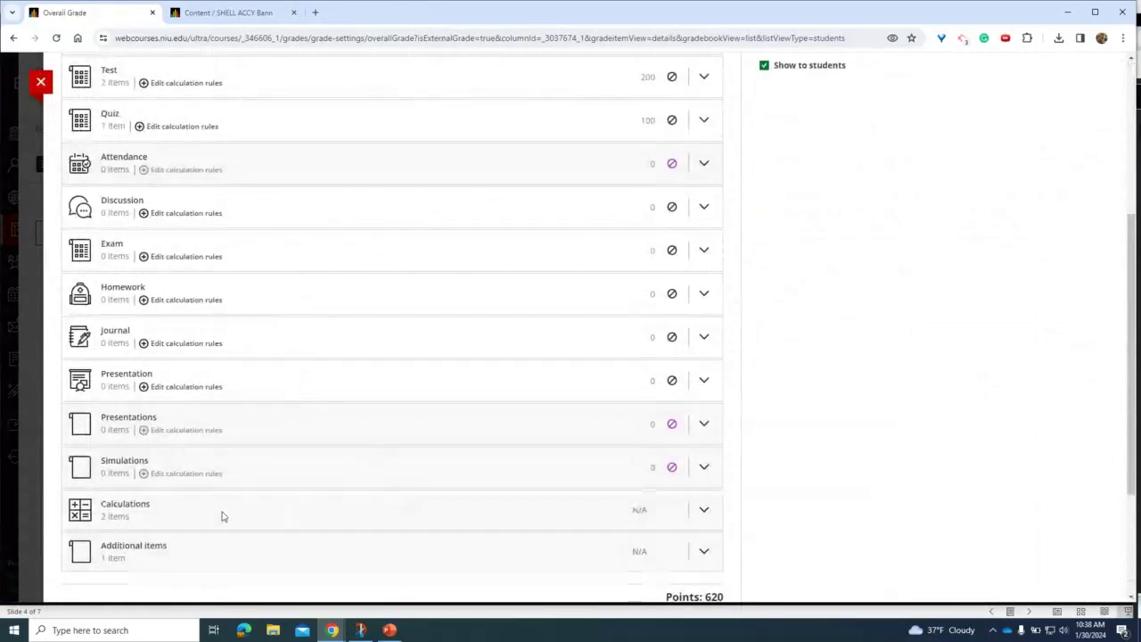
scroll(171, 512, "up", 4)
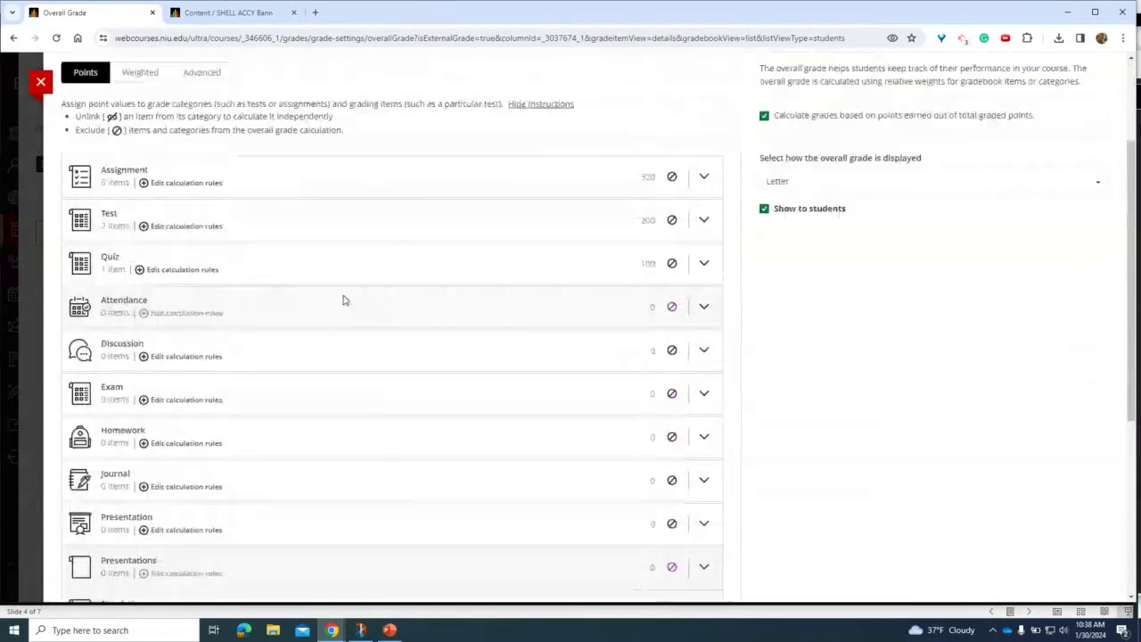
Examine the point totals of the Assignment and Test categories and expand the Quiz category to see its items.
scroll(506, 365, "down", 1)
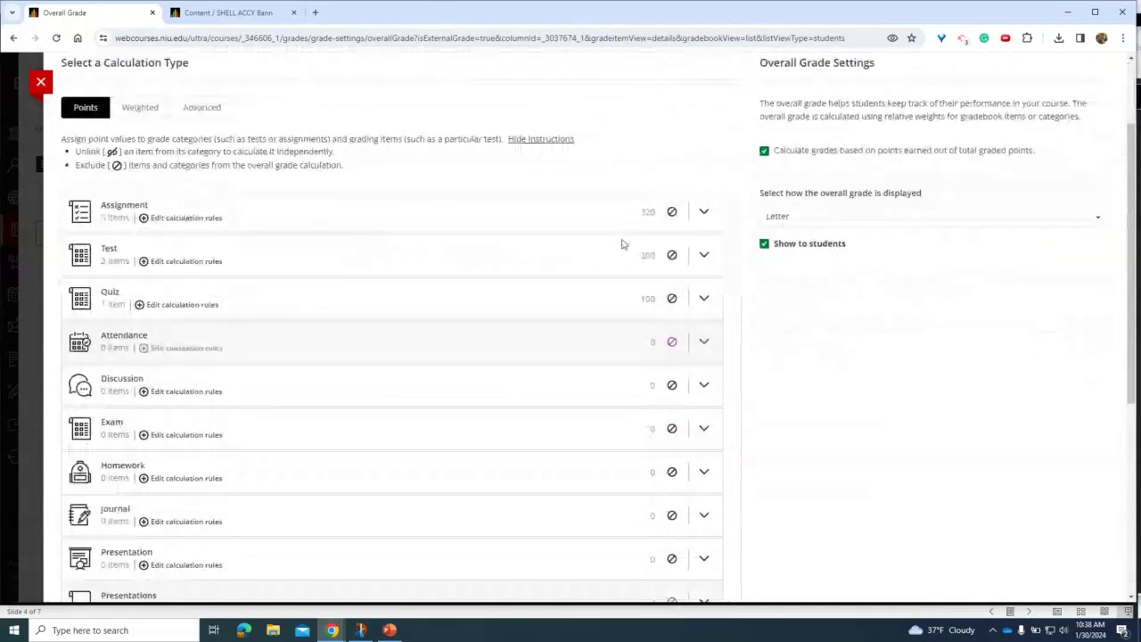
double_click(644, 213)
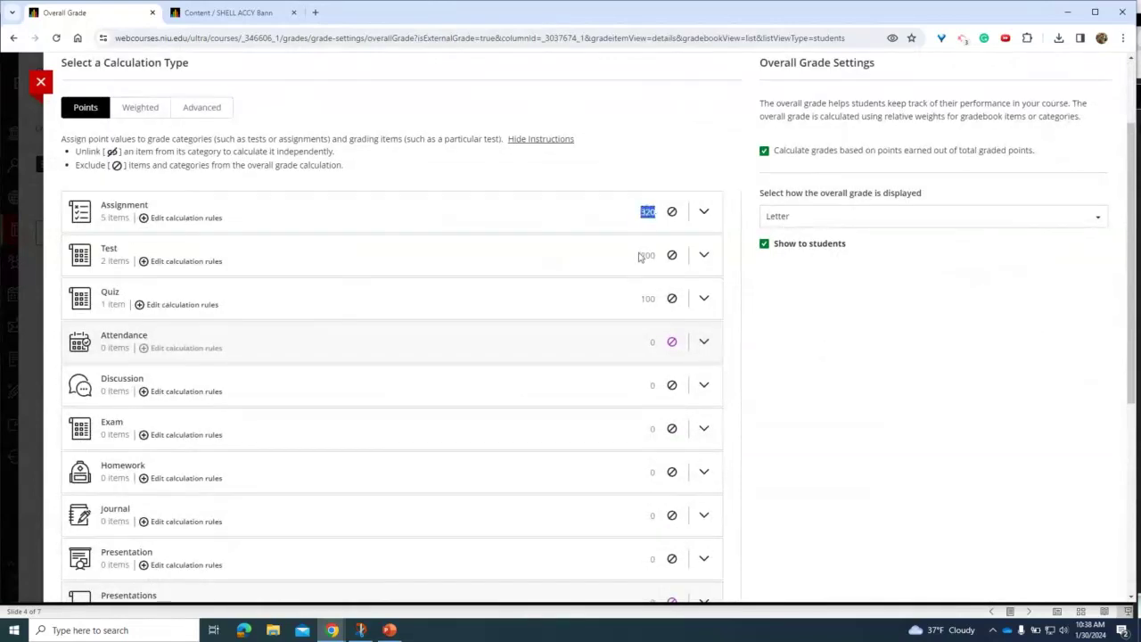
double_click(645, 257)
scroll(649, 275, "down", 1)
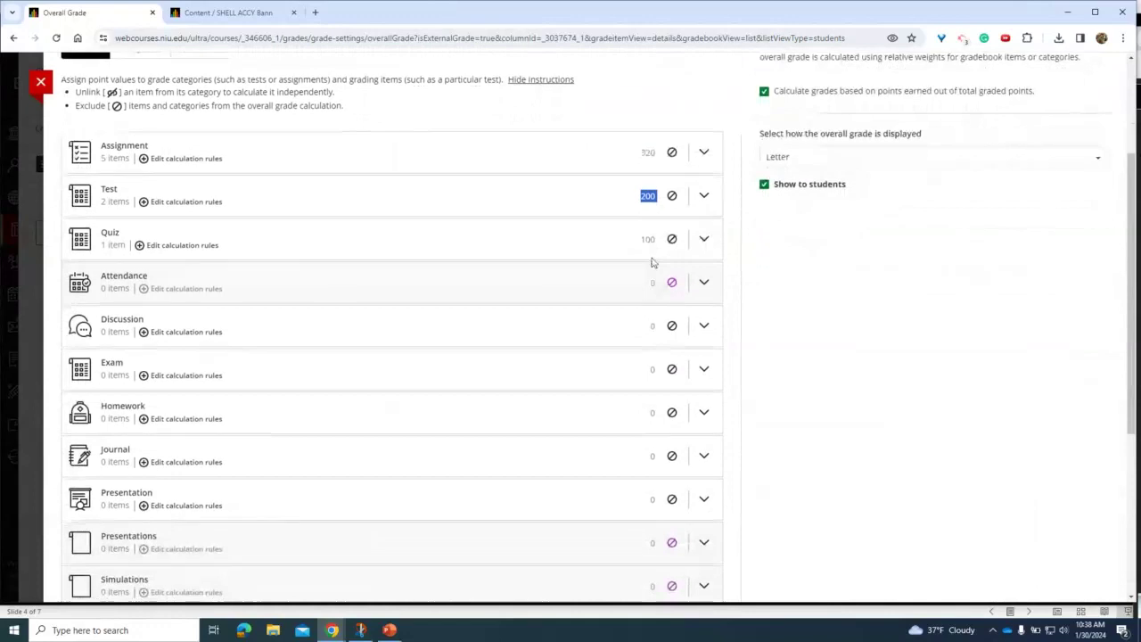
left_click(703, 240)
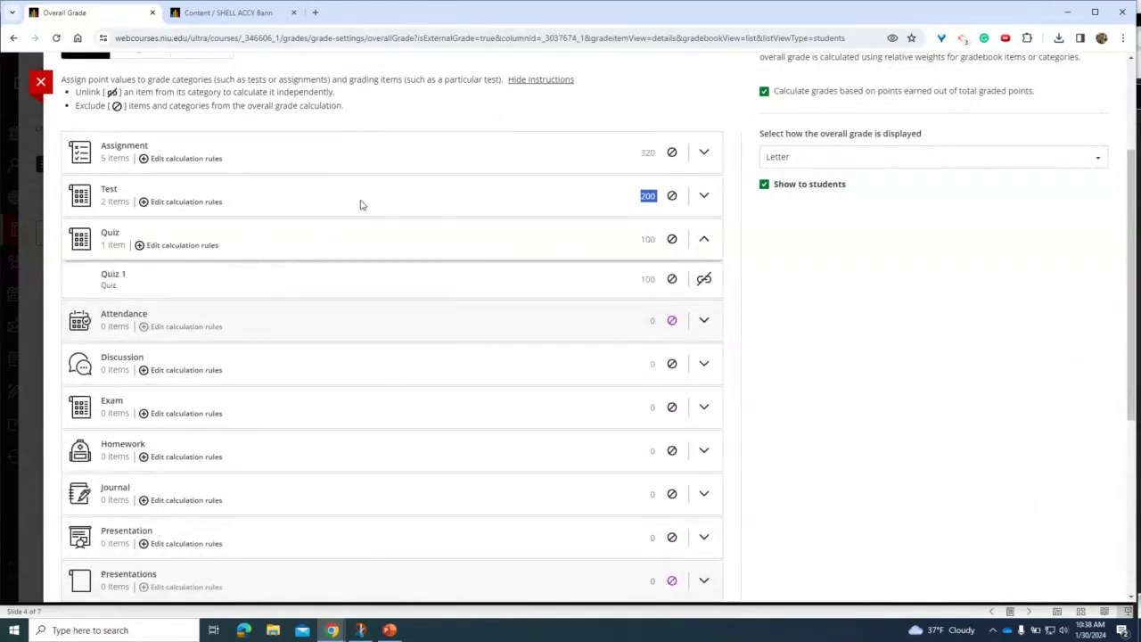
Try enabling the Drop Scores calculation rule for the Test category, and cancel without applying it.
left_click(147, 205)
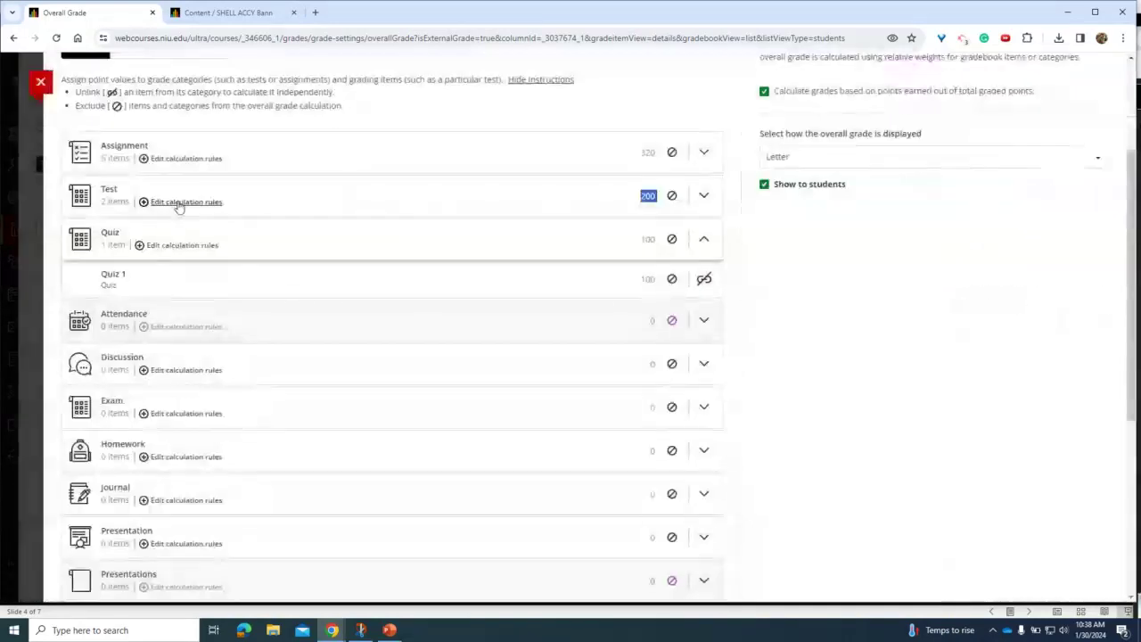
left_click(165, 205)
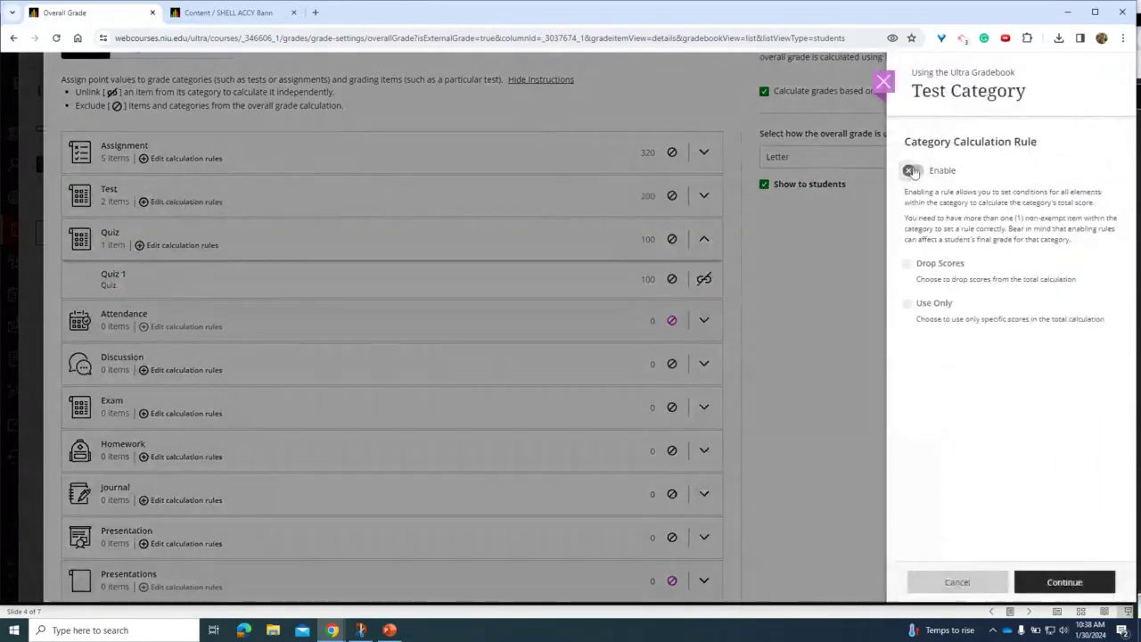
left_click(913, 171)
left_click(906, 263)
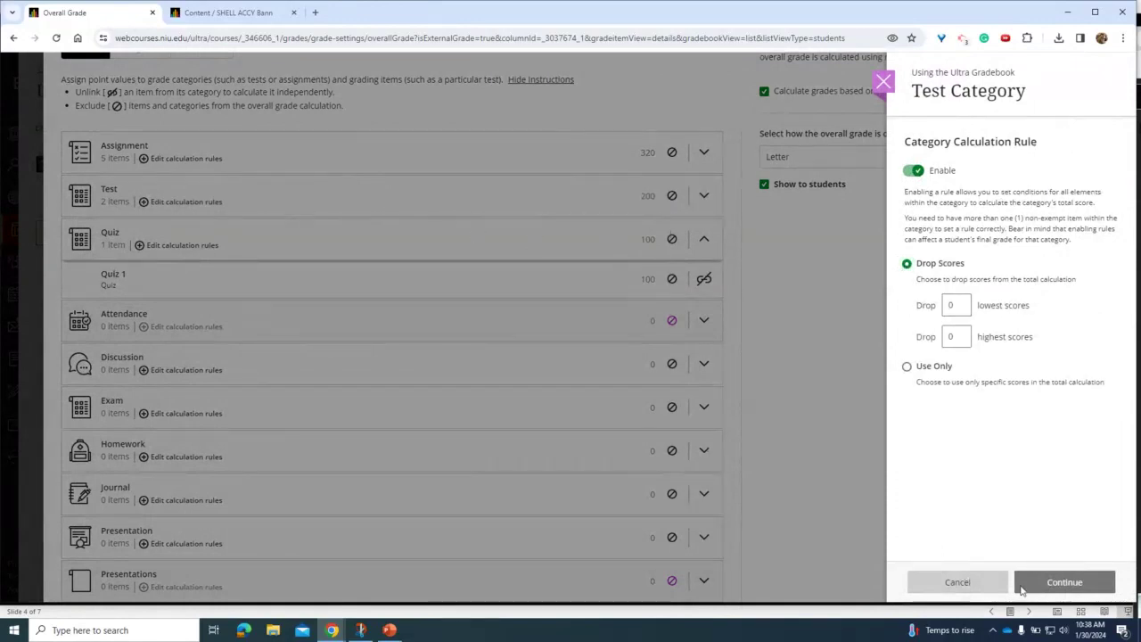
left_click(981, 590)
Expand the Additional items category, examine its Due Date Test Item, and review the other categories and the calculation types.
scroll(719, 354, "down", 3)
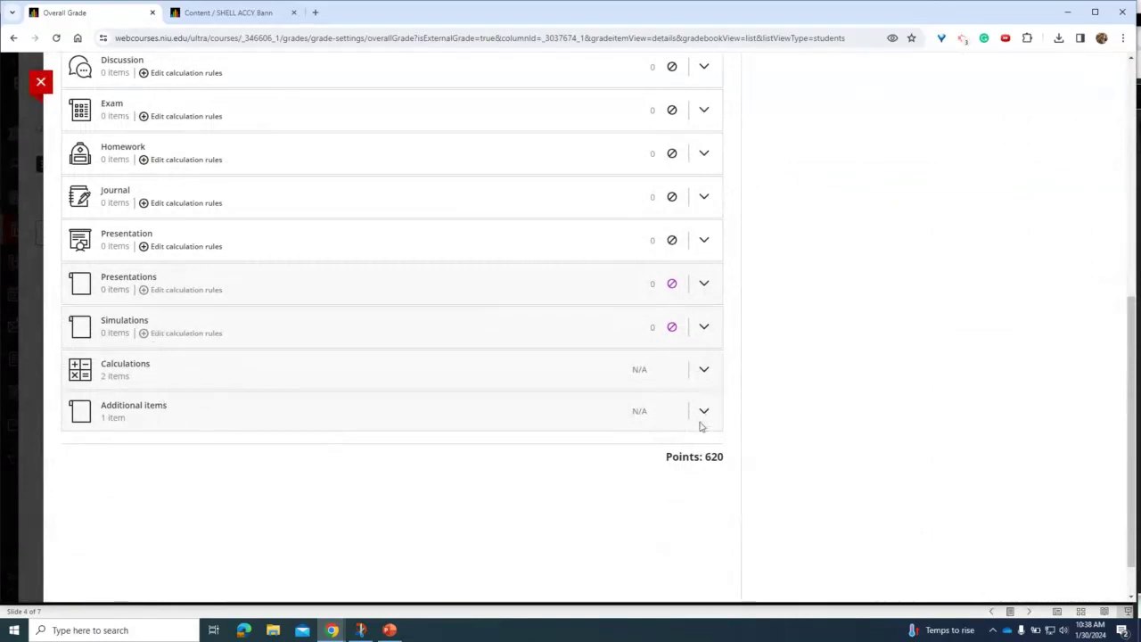
left_click(703, 414)
scroll(482, 389, "down", 1)
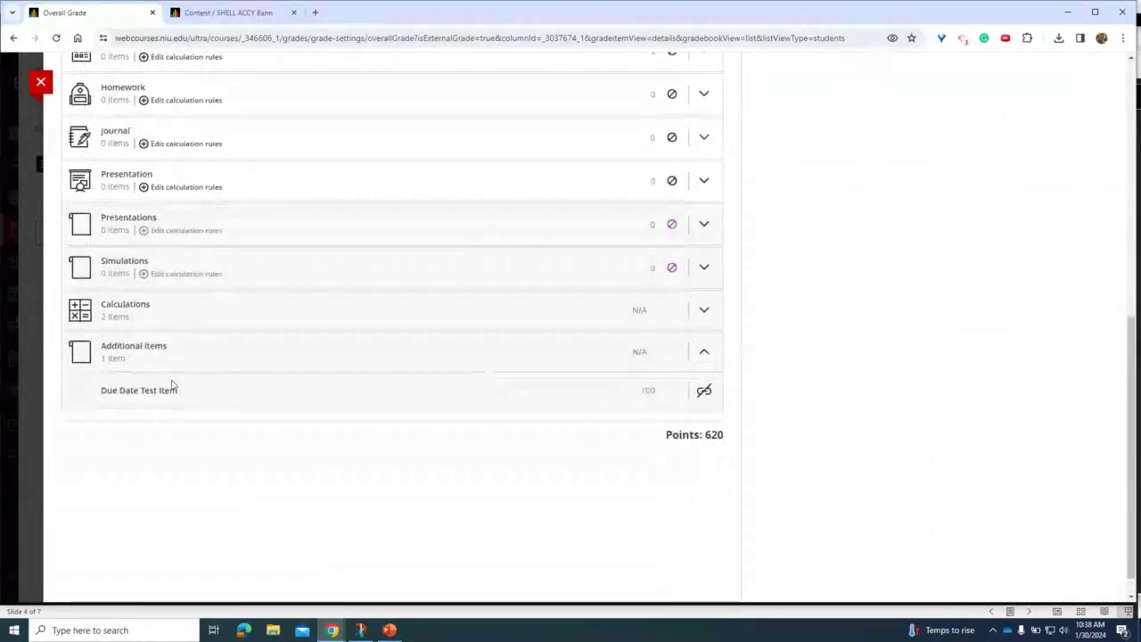
left_click_drag(109, 391, 167, 390)
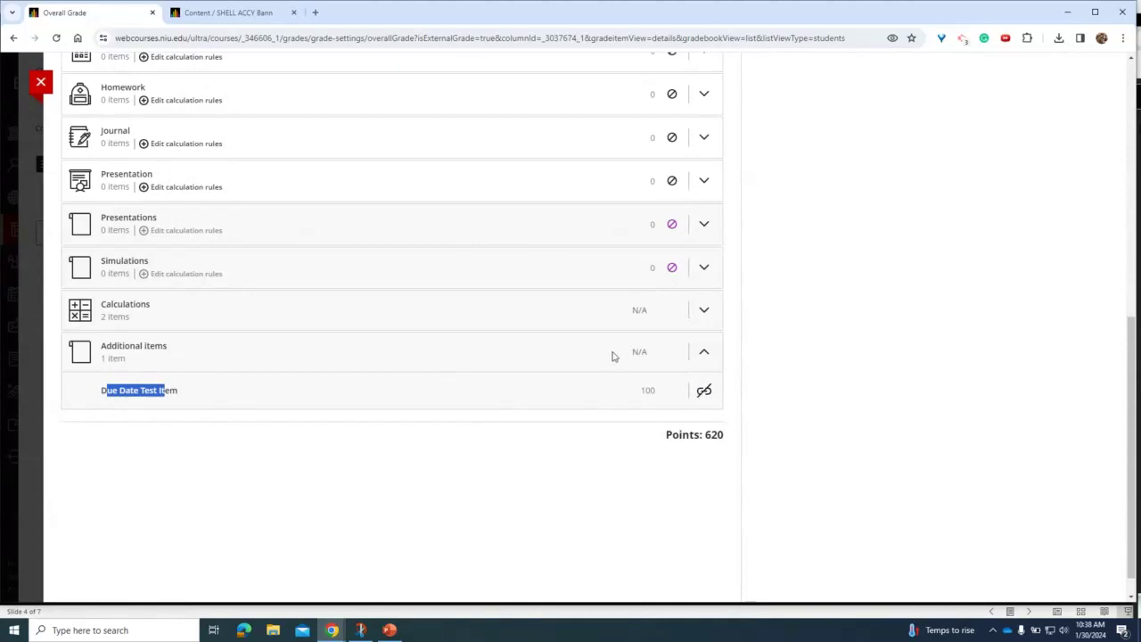
scroll(612, 357, "up", 4)
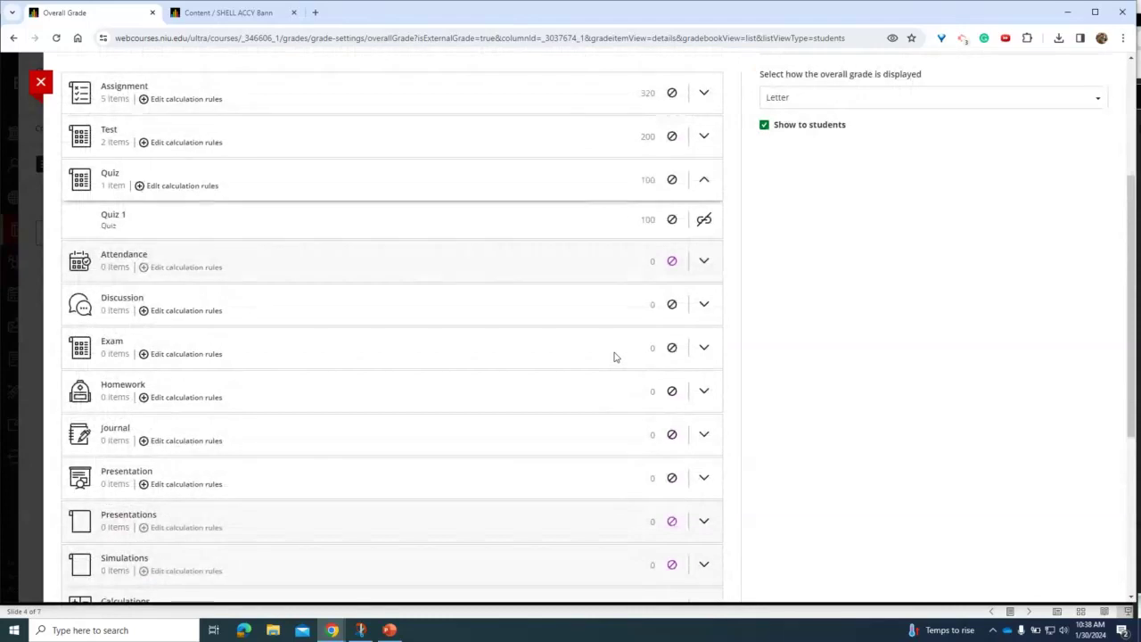
scroll(613, 356, "down", 4)
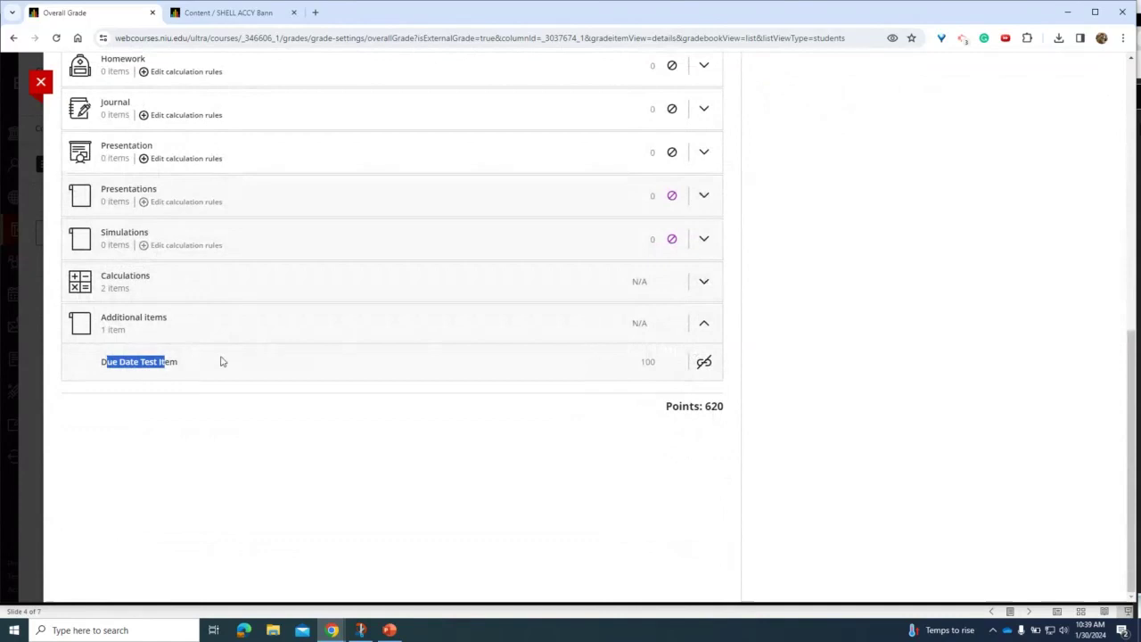
scroll(240, 359, "up", 4)
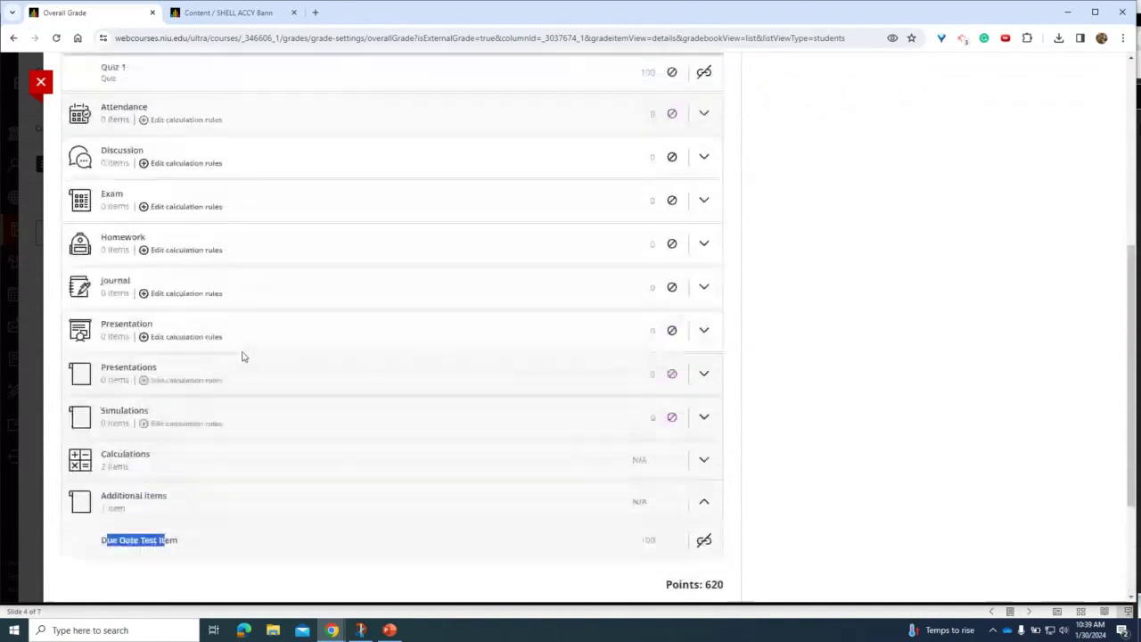
scroll(252, 359, "up", 2)
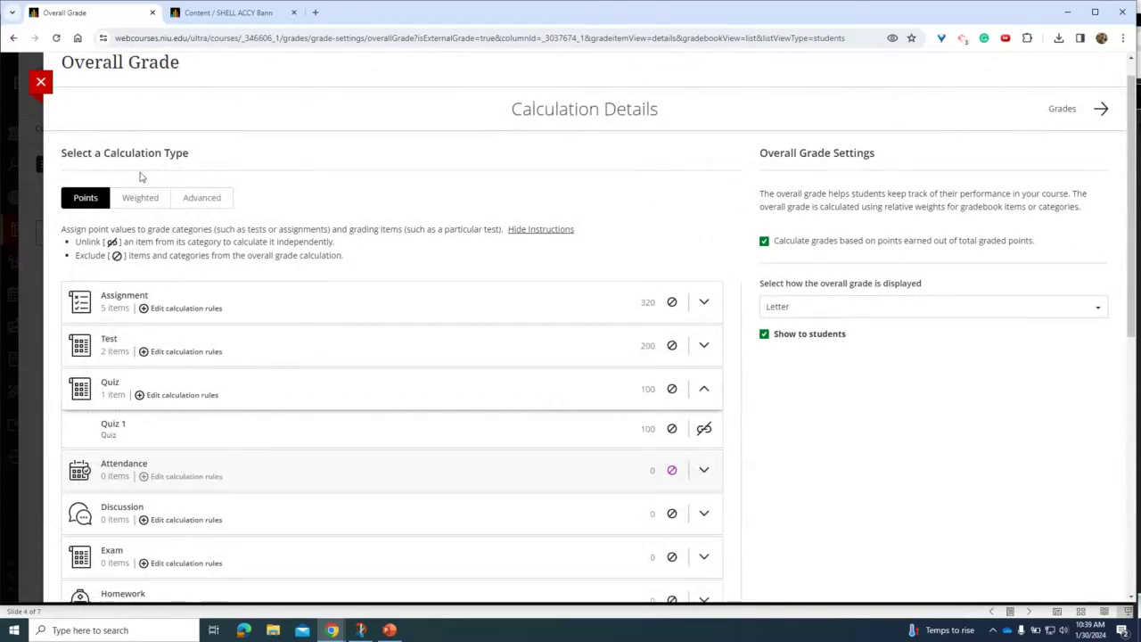
Close the overall grade and gradebook settings, and view the gradebook as a grid before returning to the student list.
left_click(40, 82)
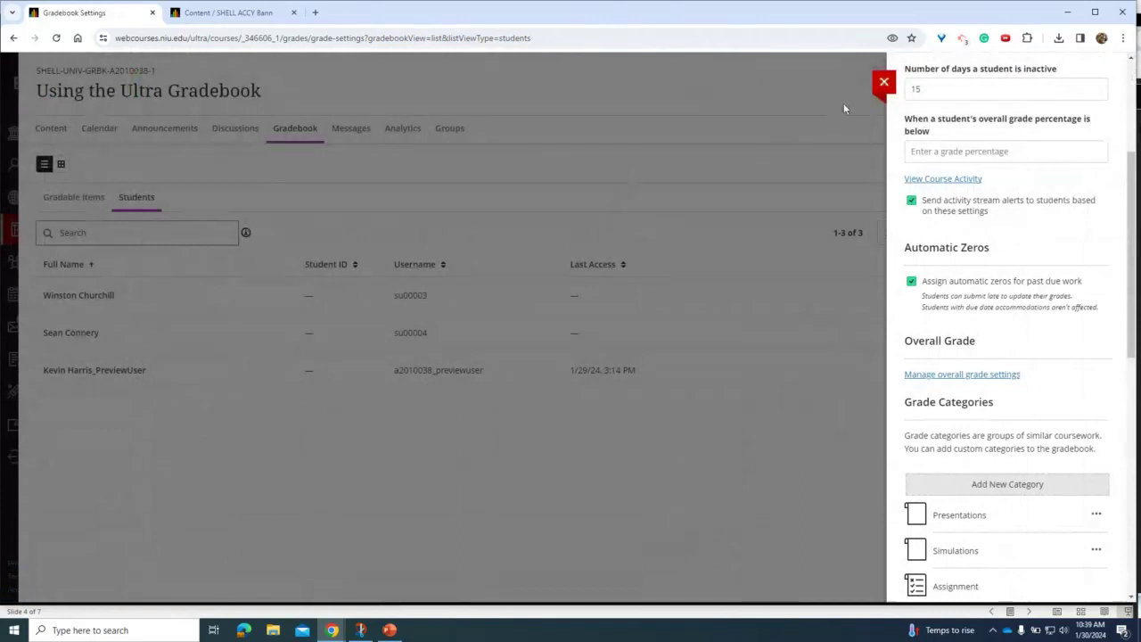
left_click(883, 82)
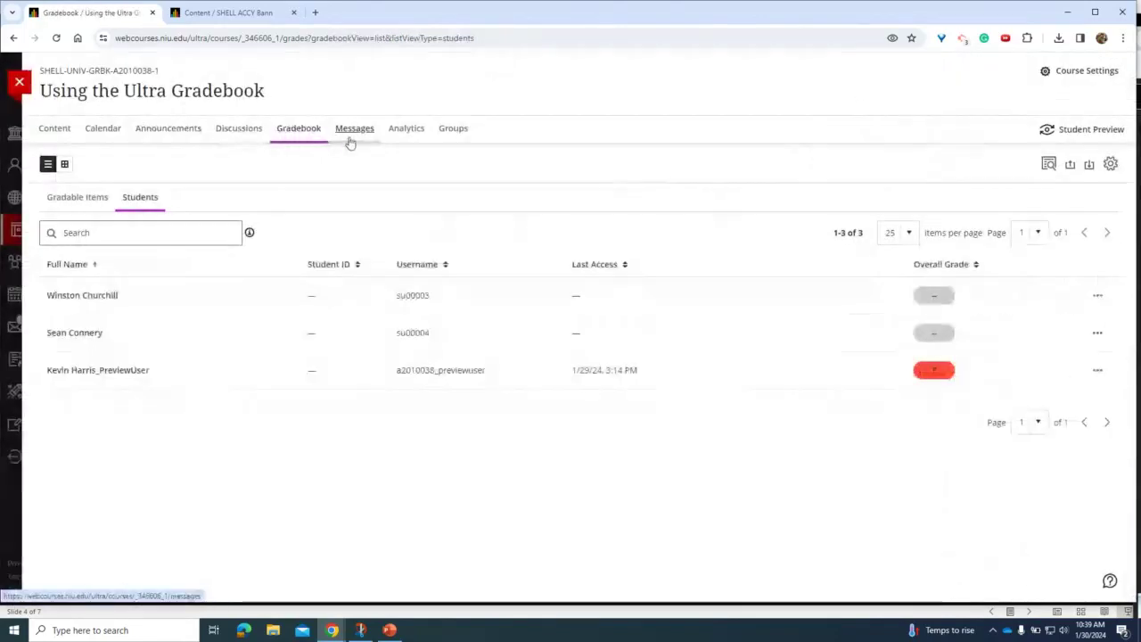
left_click(64, 164)
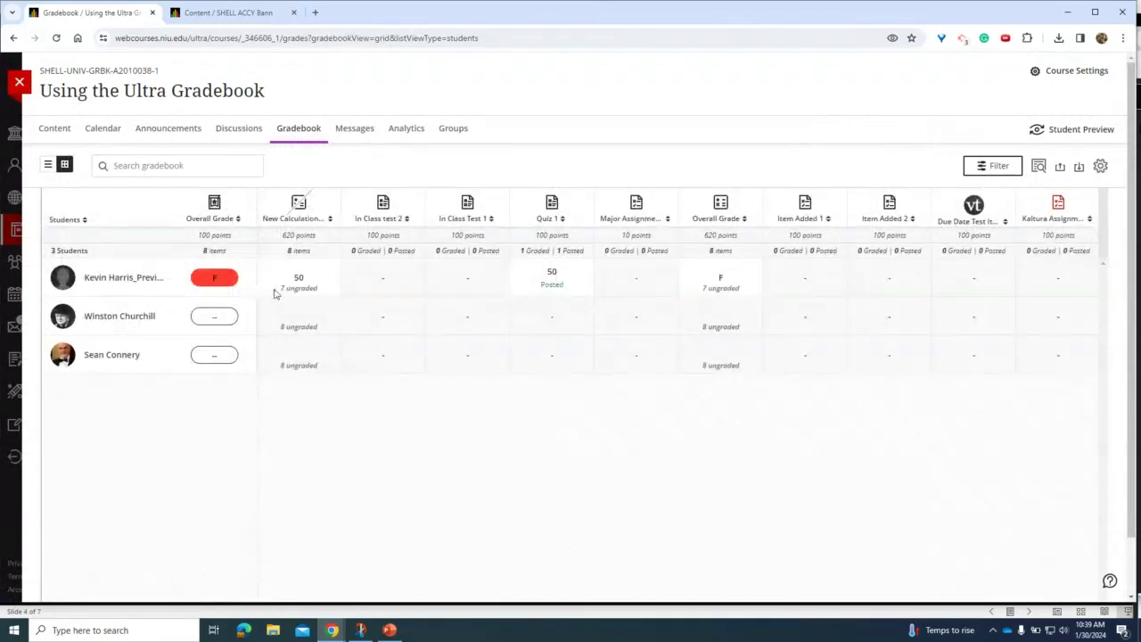
left_click(48, 164)
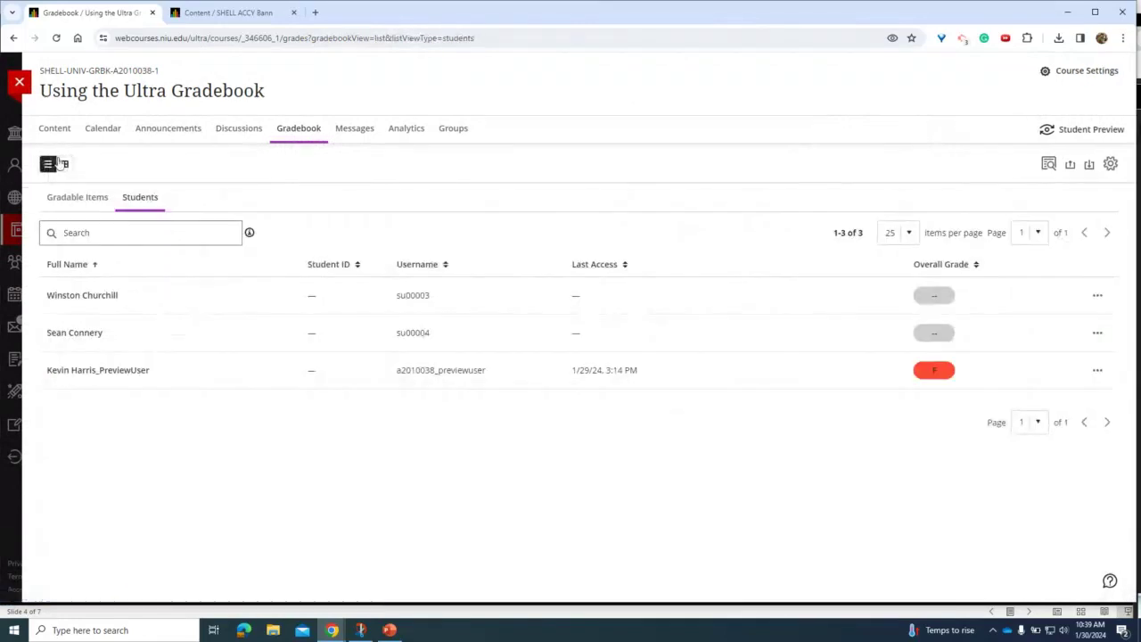
Open the first listed student's grades and view the grade and feedback form for In Class Test 1, closing it unchanged.
left_click(108, 295)
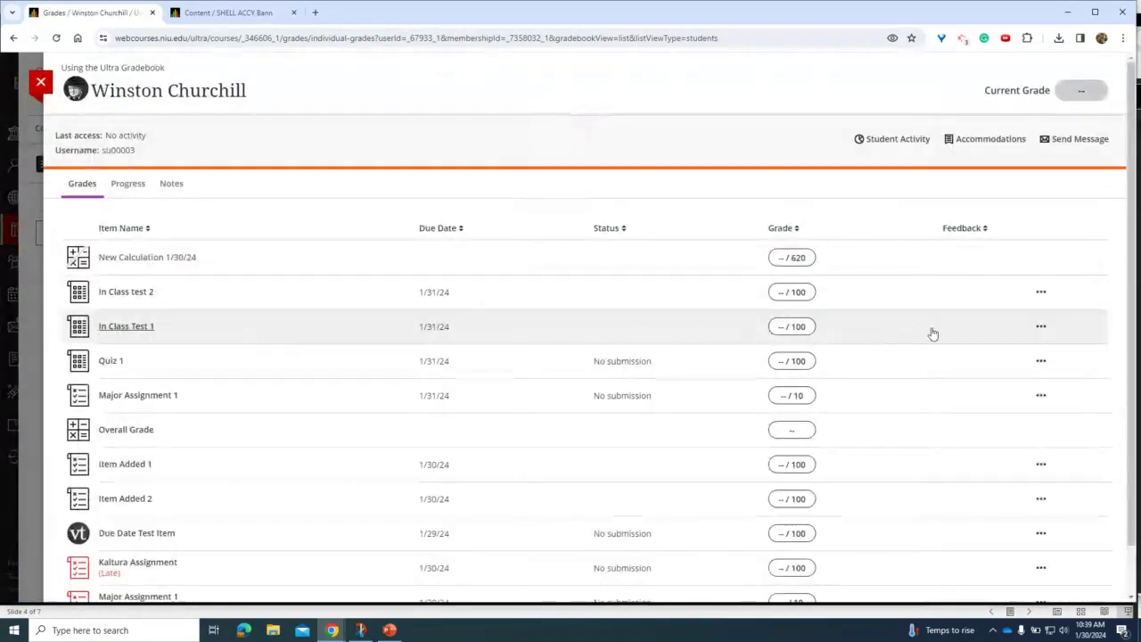
left_click(1041, 328)
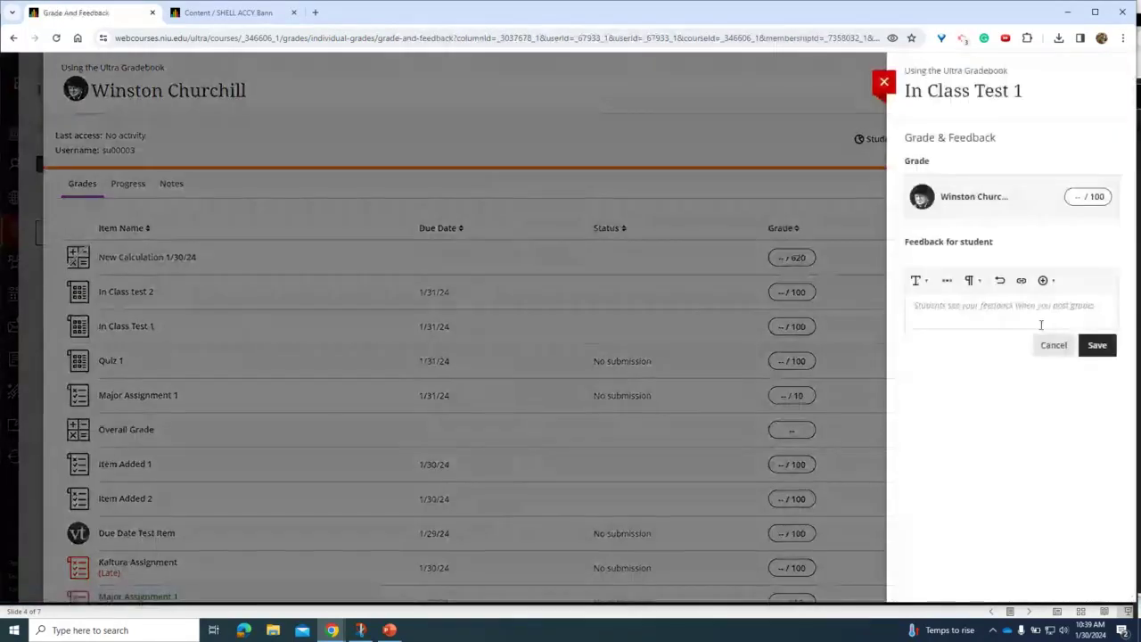
left_click(883, 82)
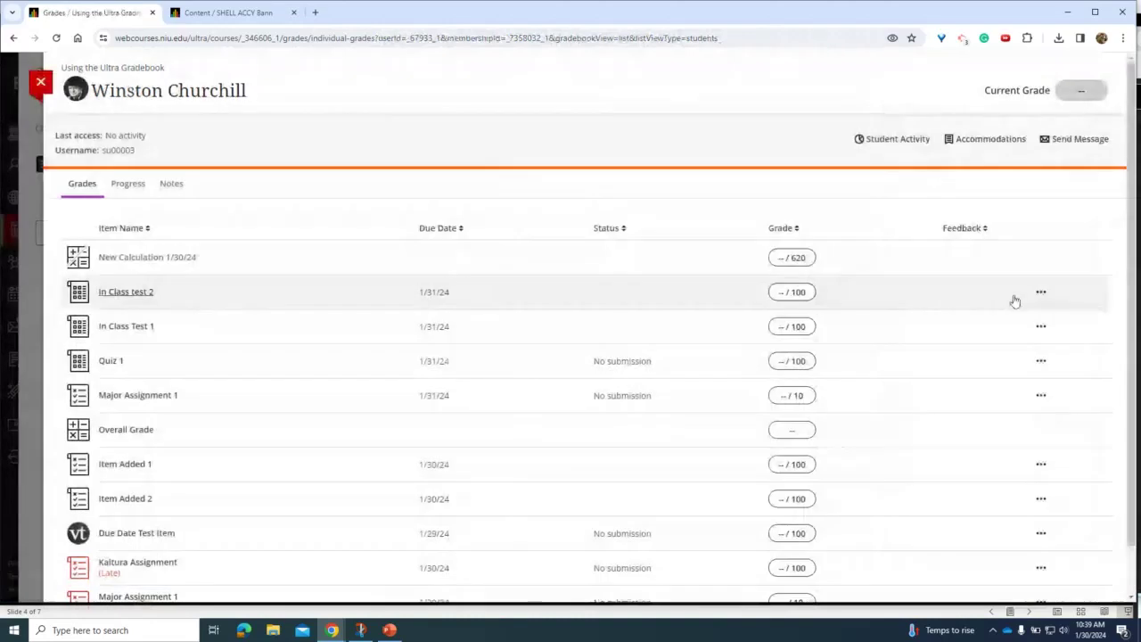
Try exempting the student's In Class test 2 grade, and close the exemption form without saving.
left_click(1040, 292)
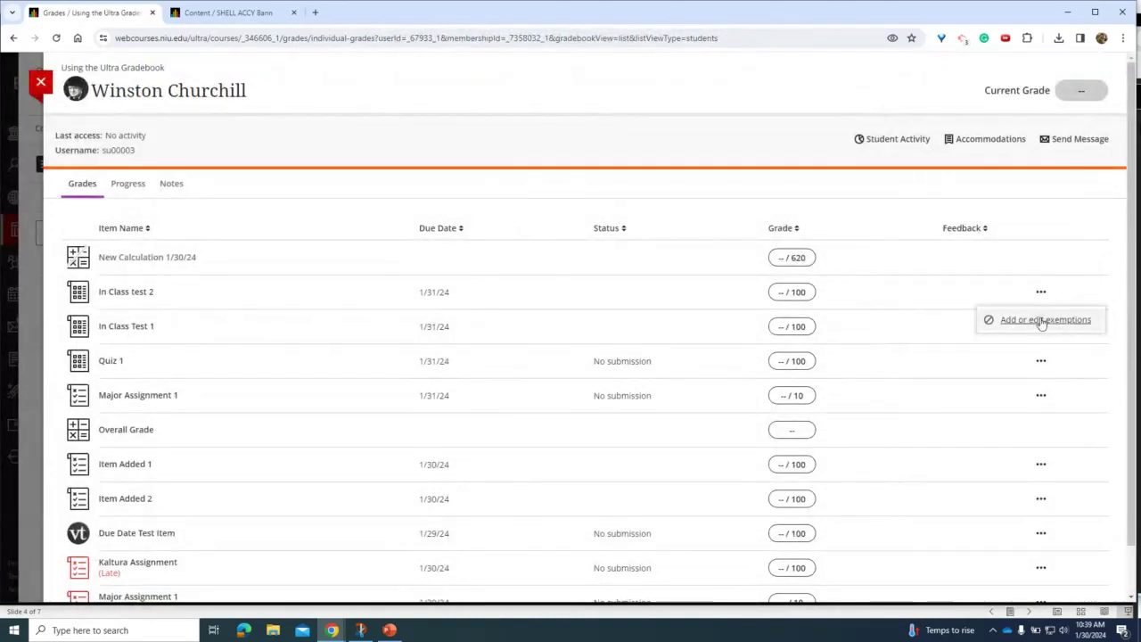
left_click(1041, 320)
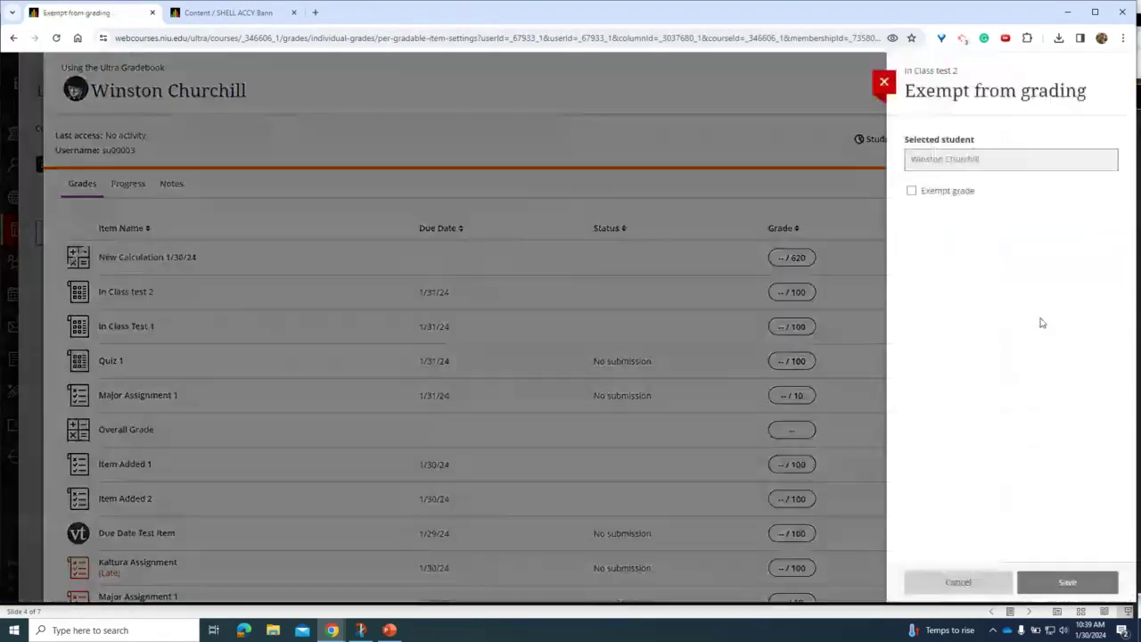
left_click(910, 192)
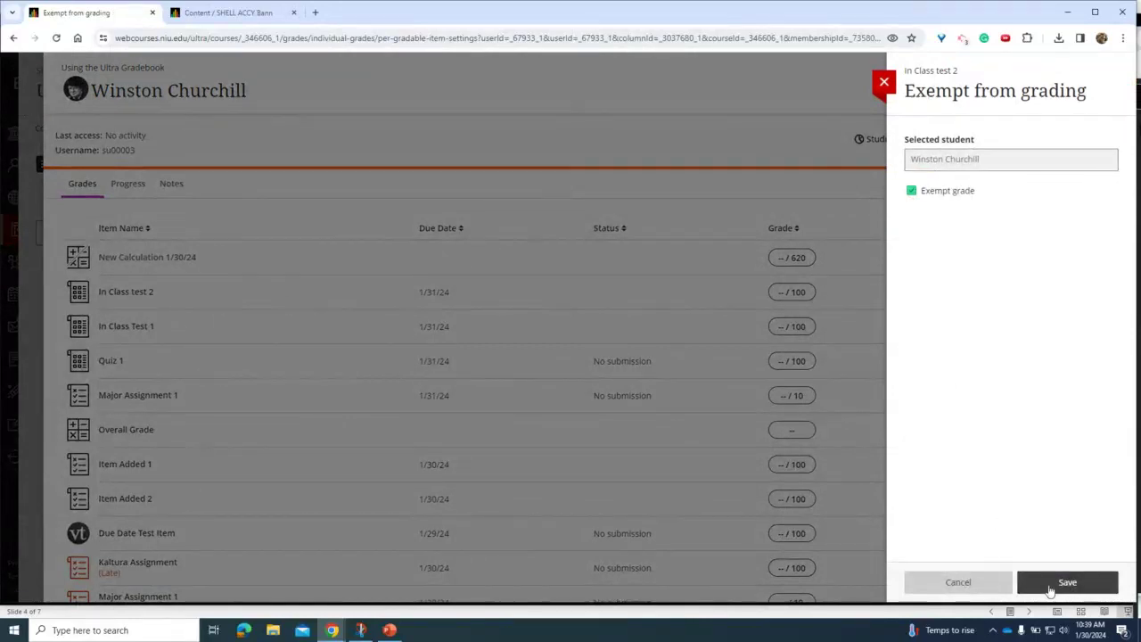
left_click(883, 86)
left_click(638, 375)
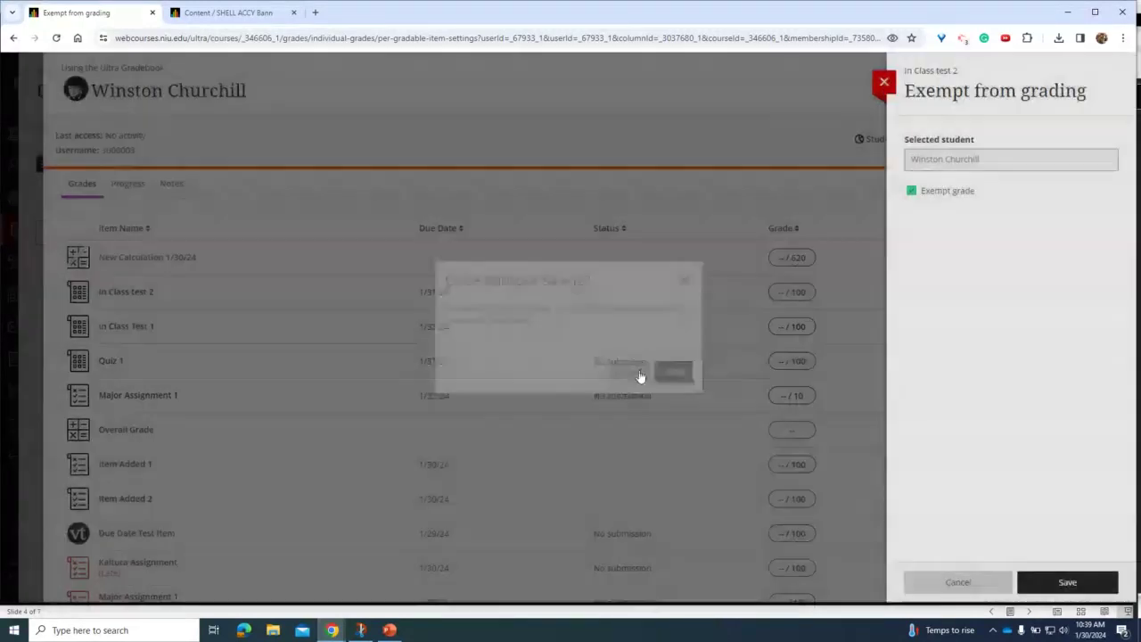
left_click(883, 85)
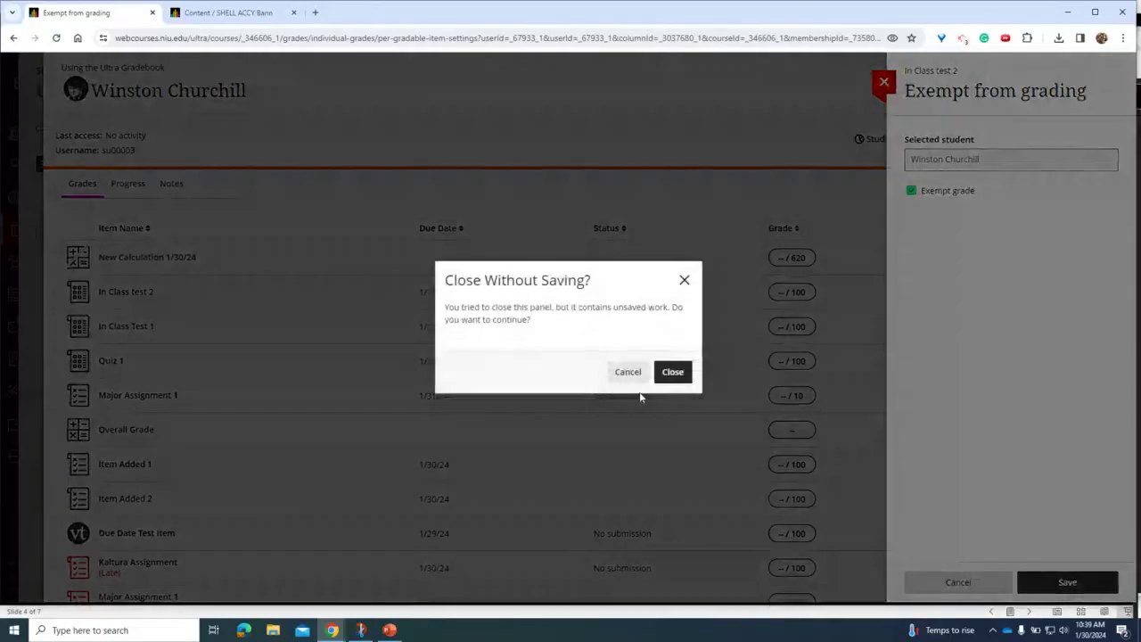
left_click(672, 374)
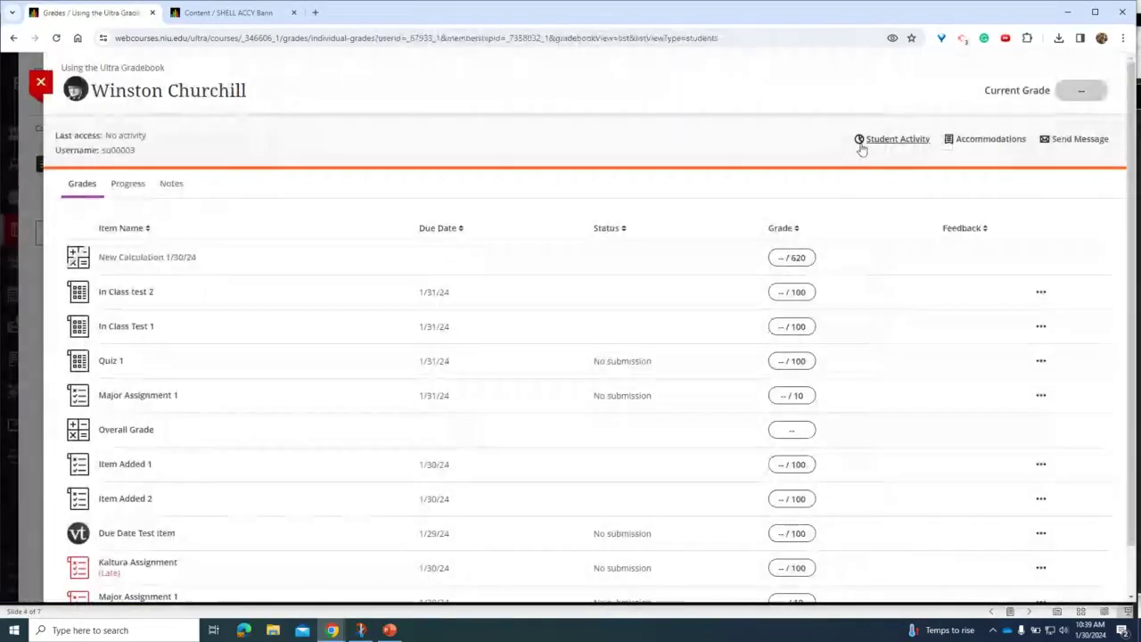
Close the student's grades and open the course roster from the course content page.
left_click(41, 83)
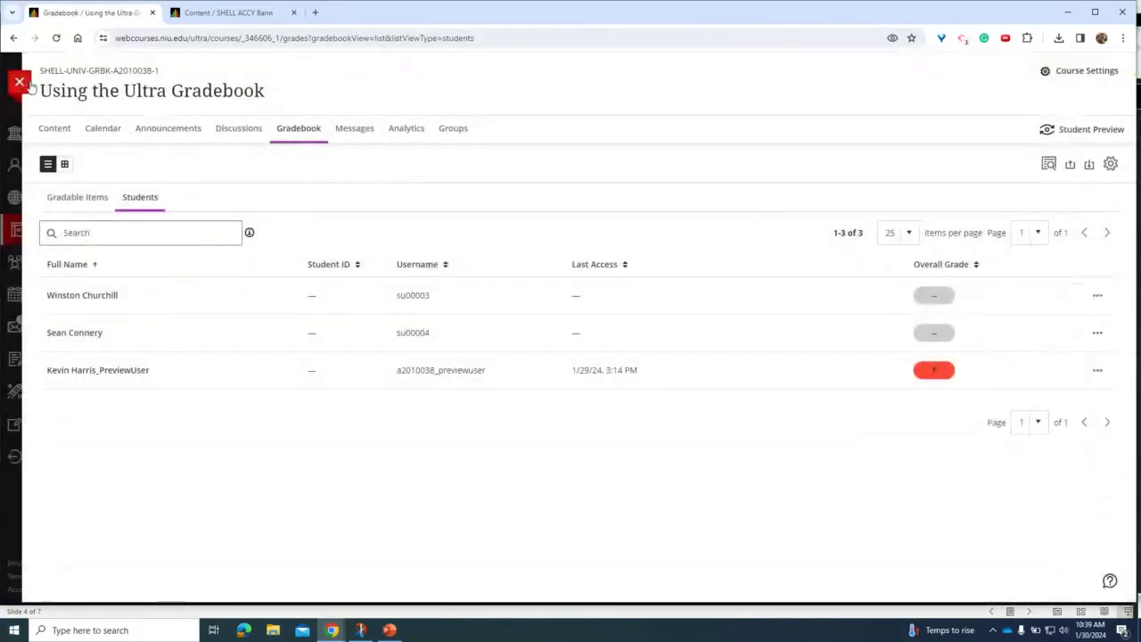
left_click(57, 127)
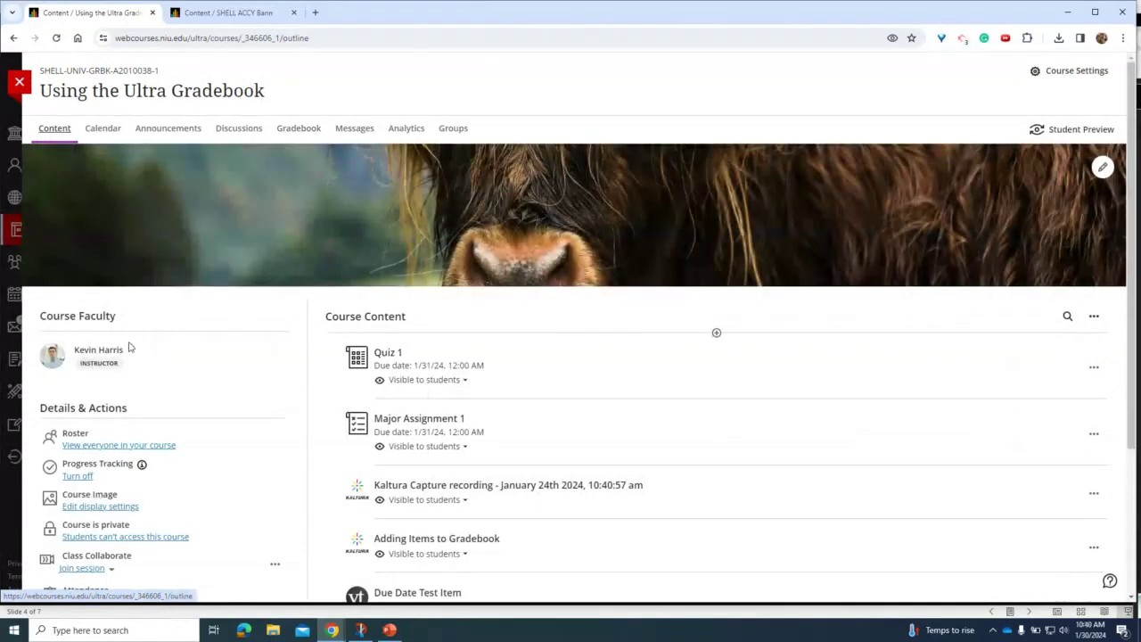
left_click(131, 445)
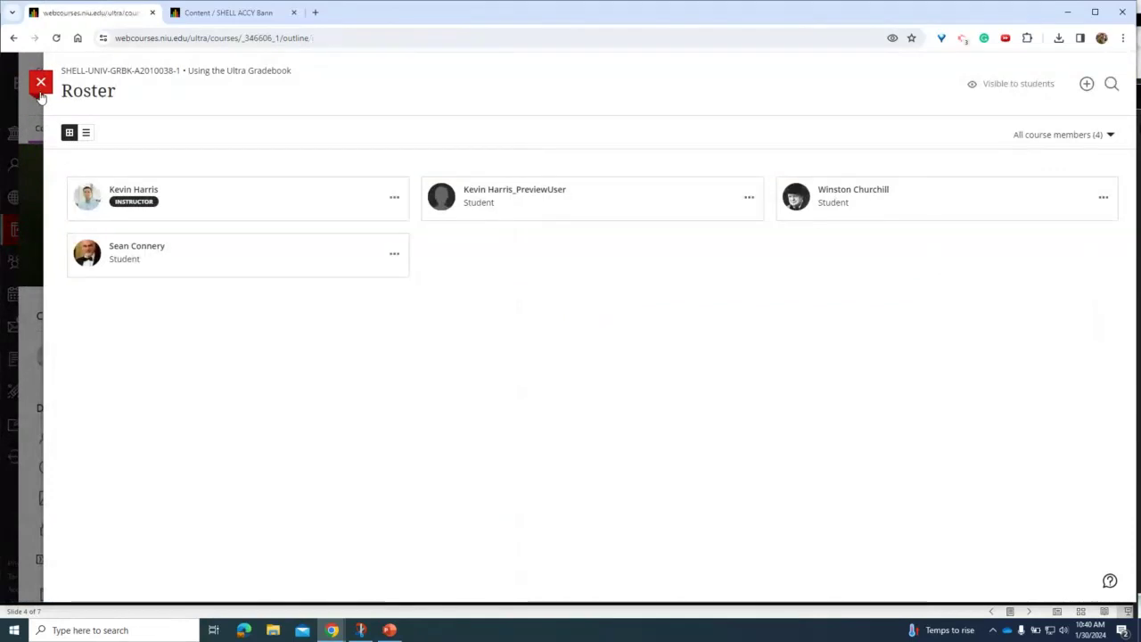
left_click(40, 90)
left_click(126, 453)
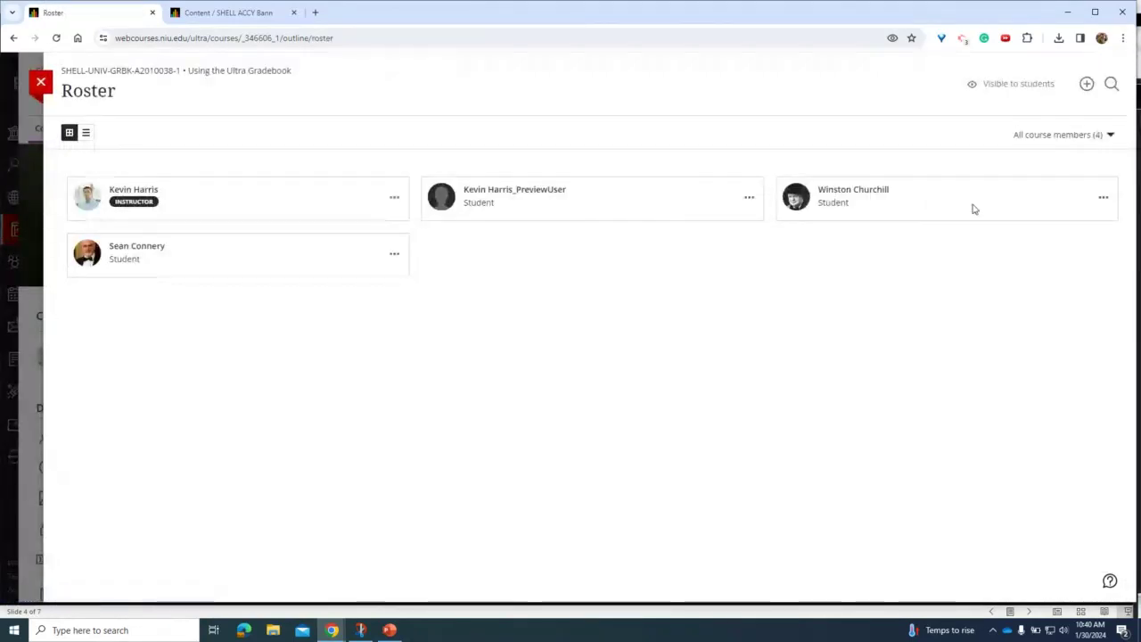
Try the due date accommodation and the custom-percentage time limit accommodation for the same student in the roster, and cancel without saving.
left_click(1103, 198)
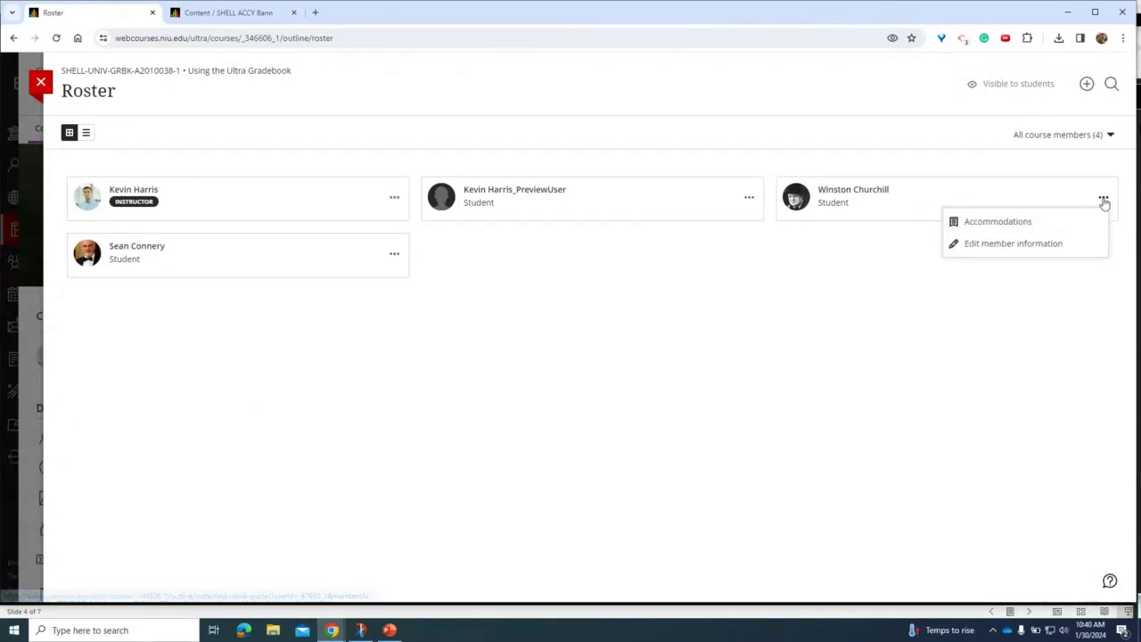
left_click(1103, 198)
left_click(1103, 199)
left_click(1045, 226)
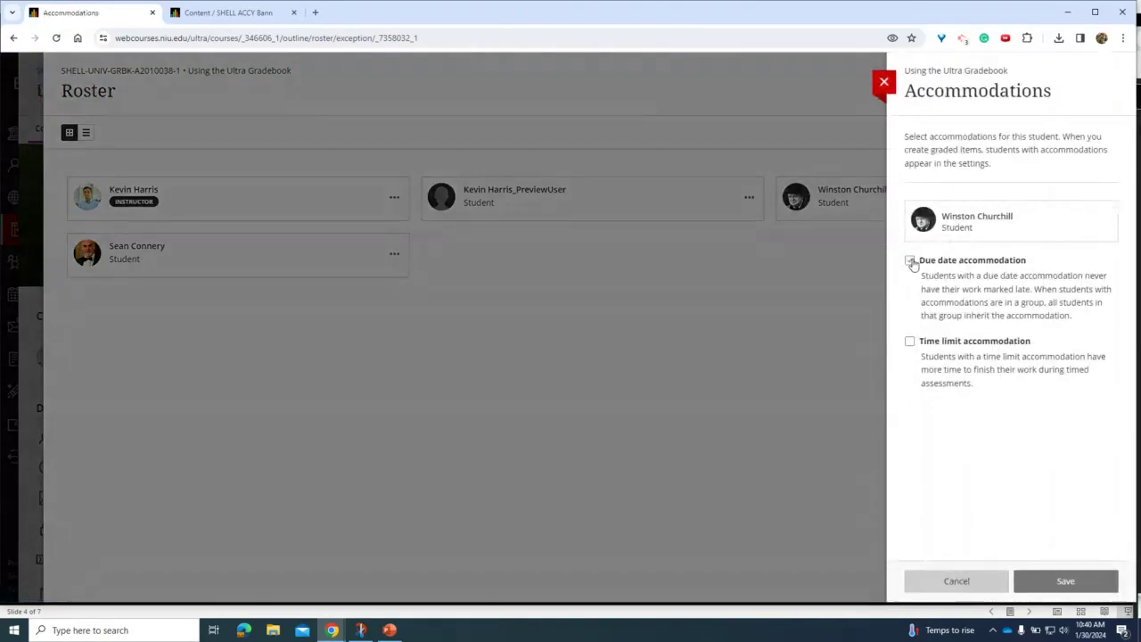
left_click(910, 261)
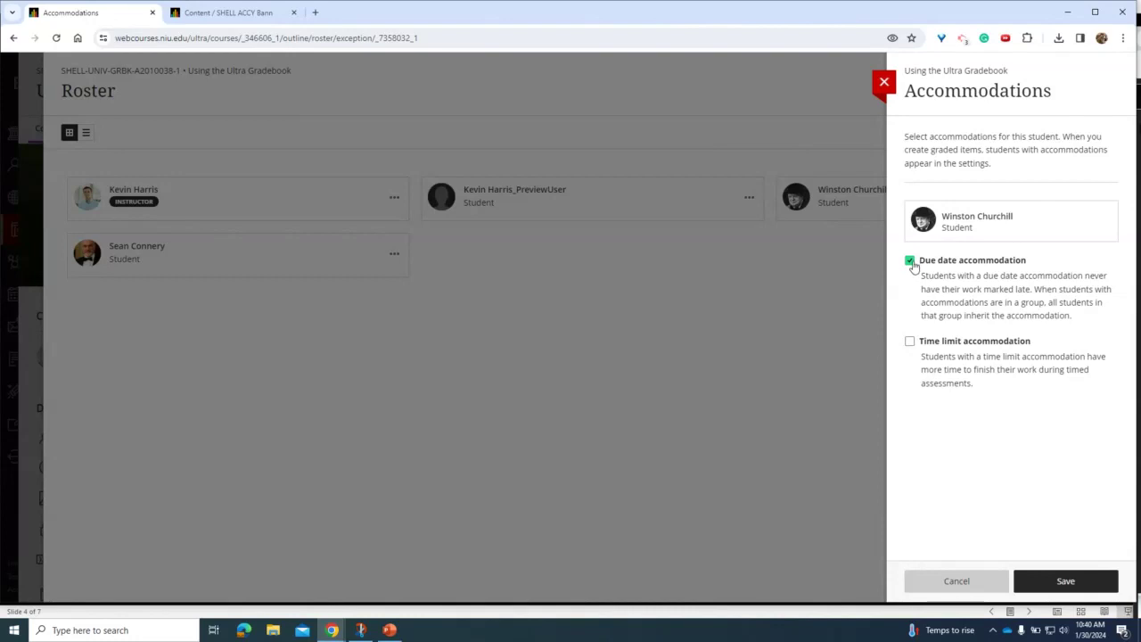
left_click(910, 261)
left_click(910, 341)
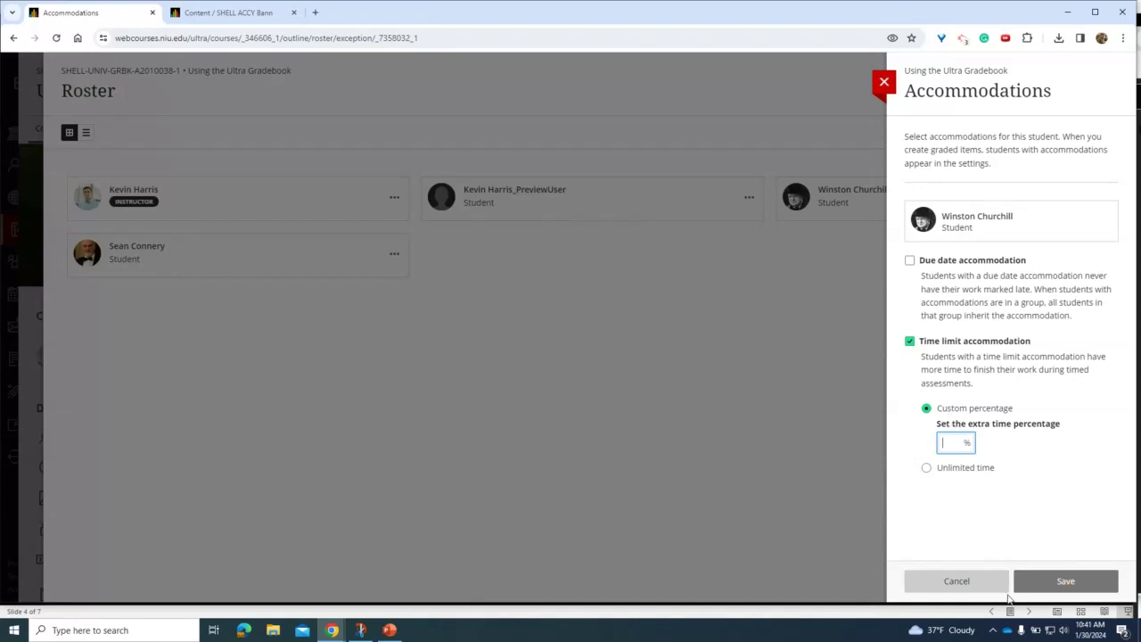
left_click(980, 587)
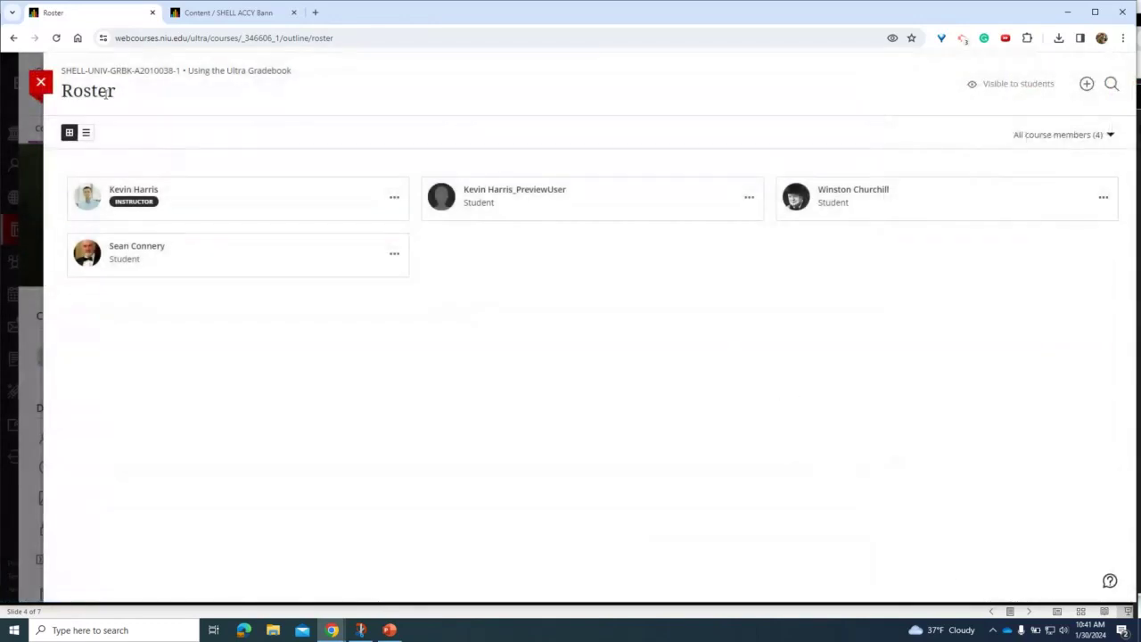
View the roster as a list with its accommodations column, return it to the grid view, and close the roster.
left_click(86, 133)
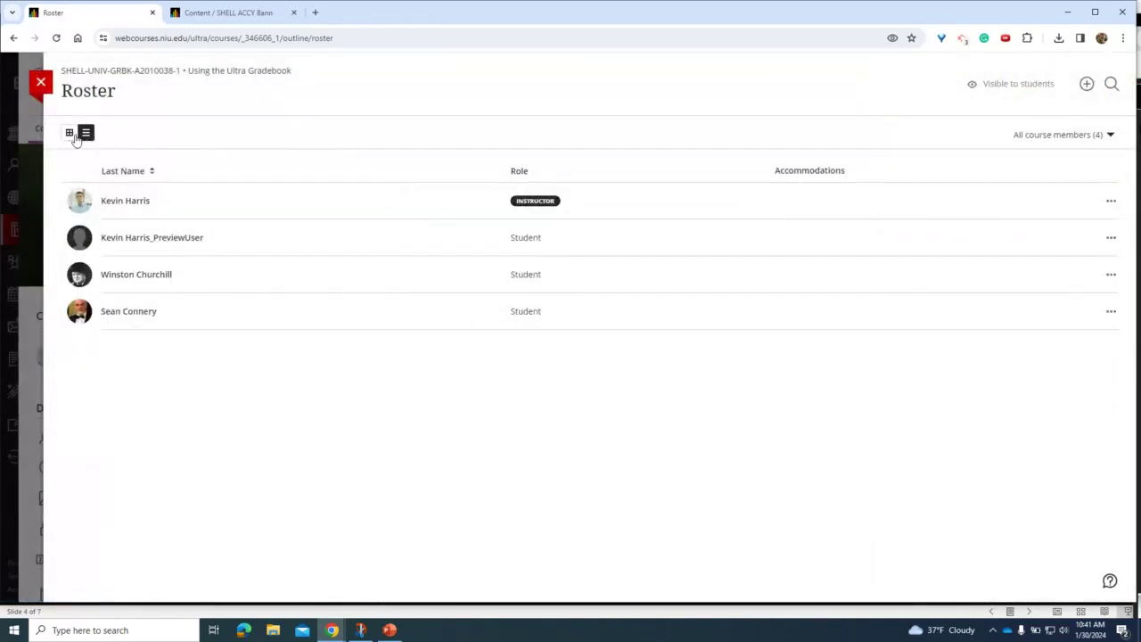
left_click(70, 133)
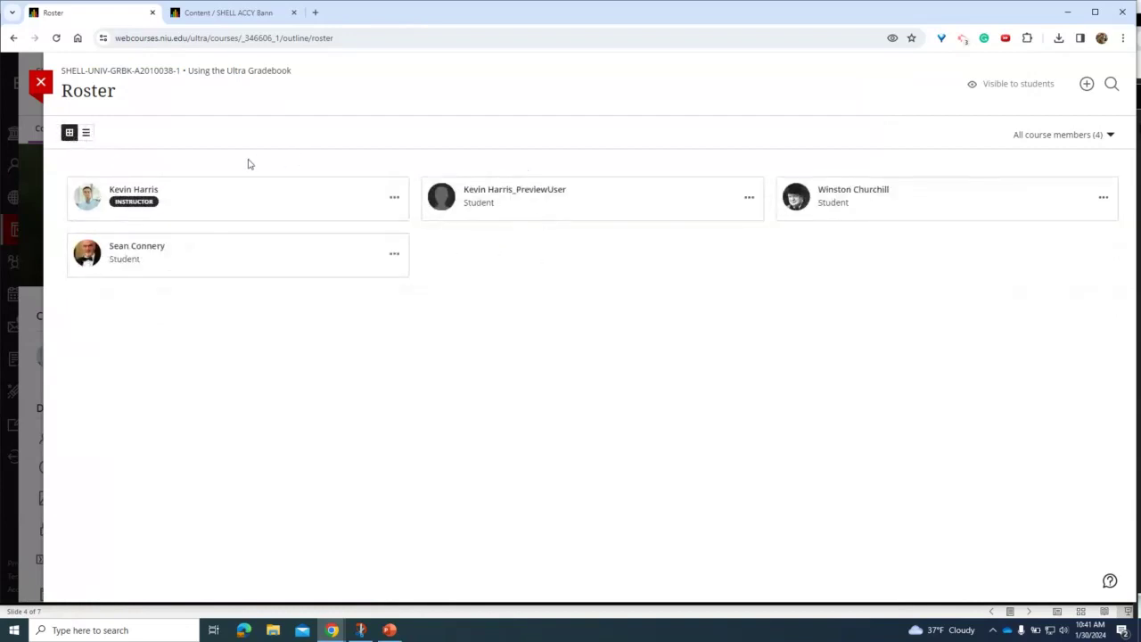
left_click(41, 83)
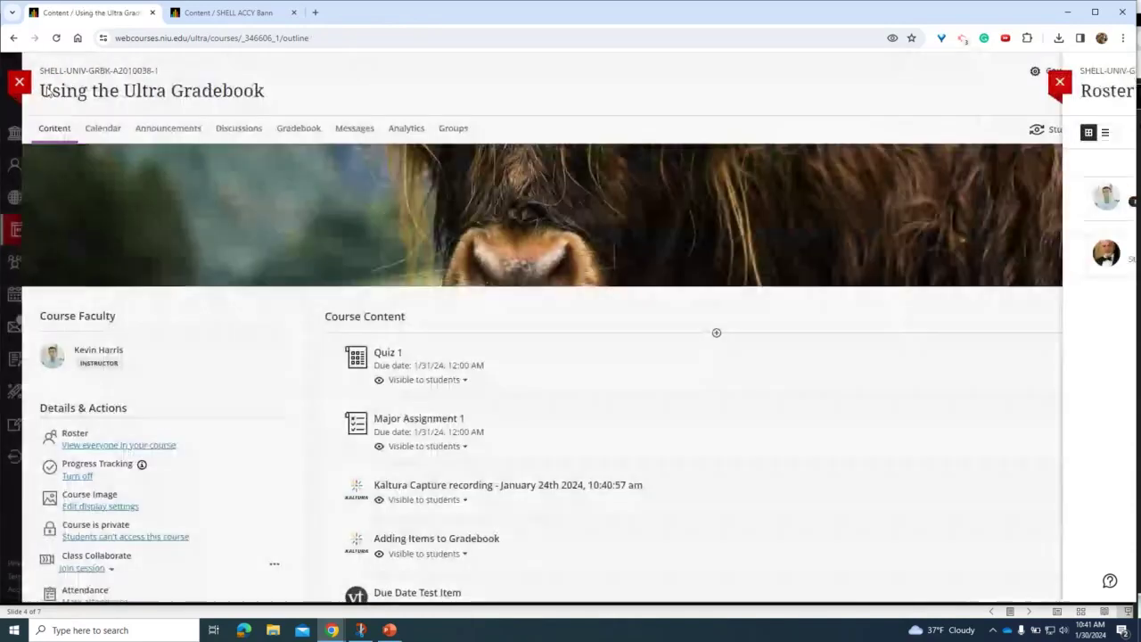